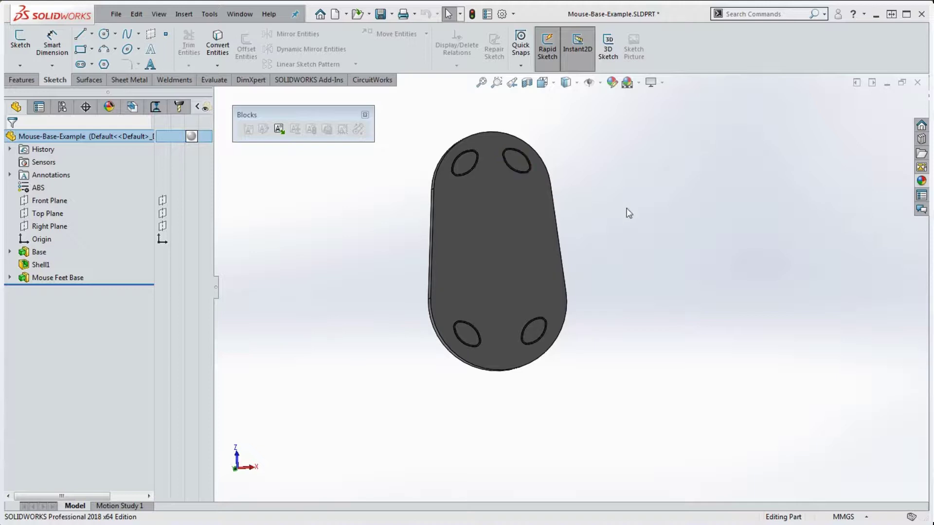
# Examine the four oval mouse feet outlines on the underside of the base, close up and as a whole.
pyautogui.scroll(-3, 495, 175)
pyautogui.scroll(1, 504, 174)
pyautogui.scroll(3, 542, 217)
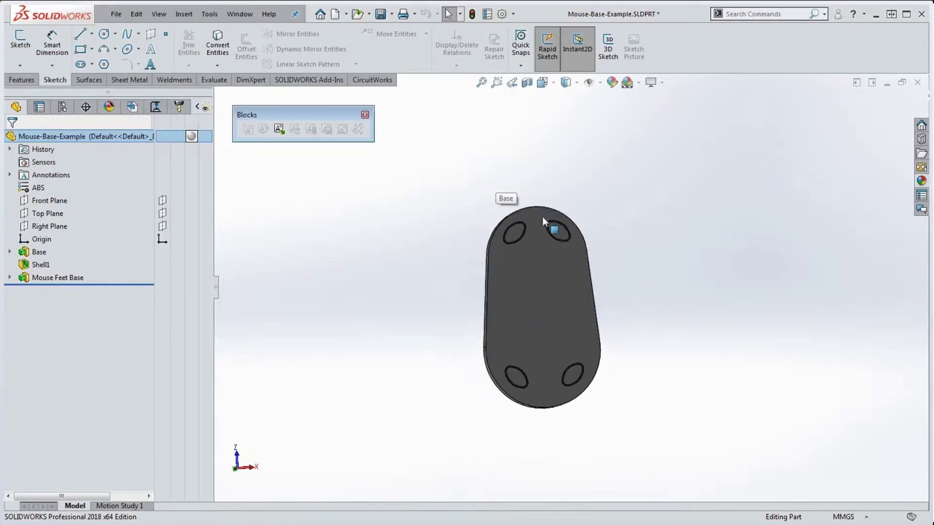
pyautogui.scroll(-6, 613, 250)
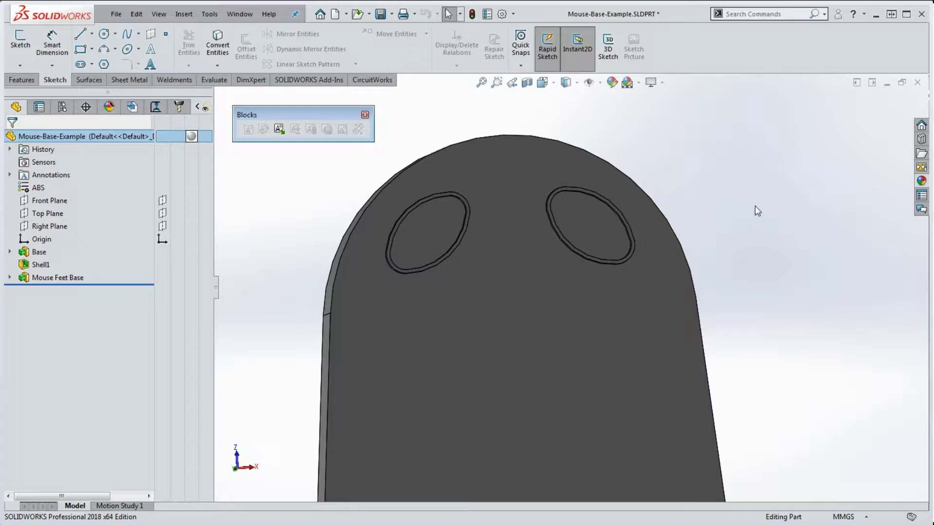
pyautogui.scroll(3, 648, 298)
pyautogui.scroll(-5, 598, 277)
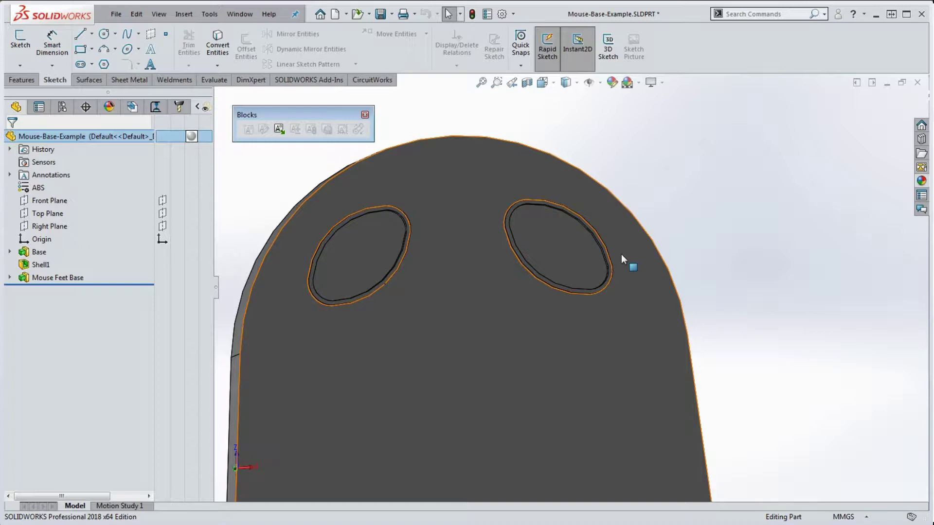
pyautogui.scroll(5, 666, 204)
pyautogui.scroll(-2, 600, 252)
pyautogui.scroll(4, 600, 252)
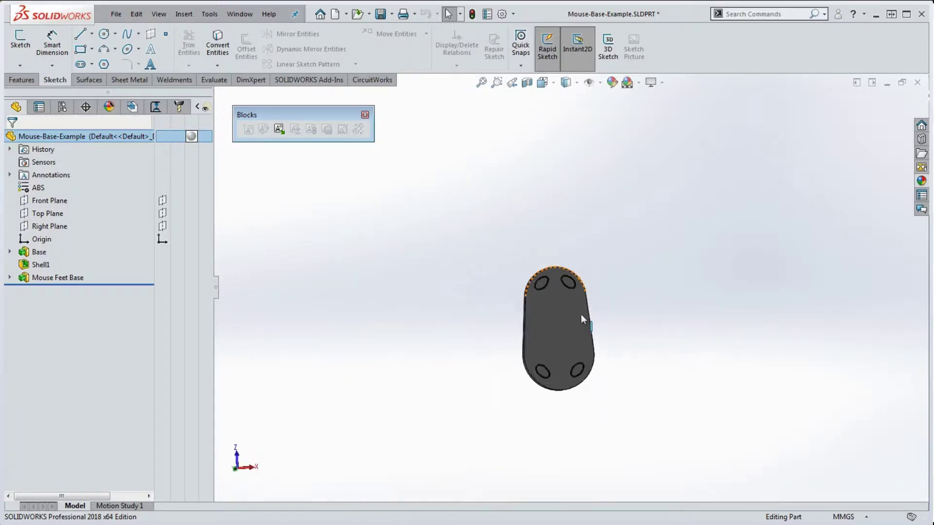
pyautogui.scroll(-1, 564, 220)
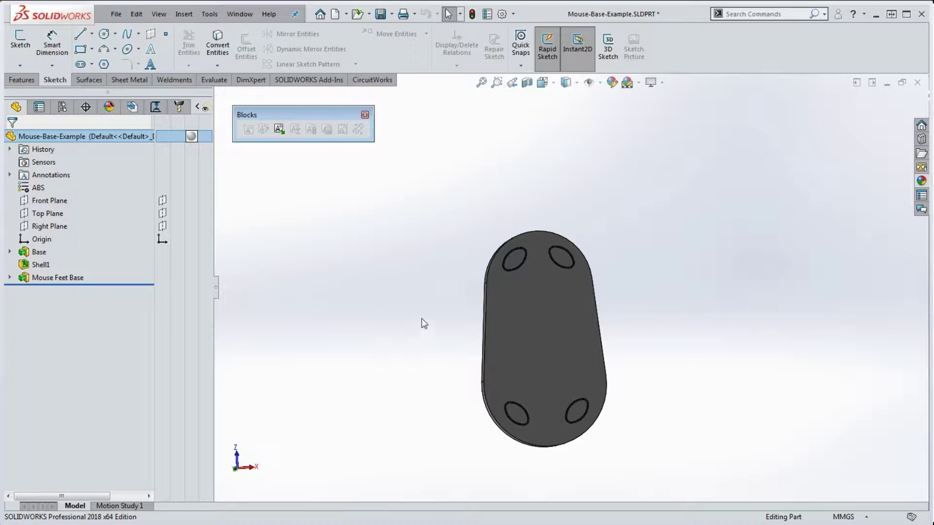
# Roll the feature history back to Base, then step forward through Shell1 and Mouse Feet Base to review each stage.
pyautogui.moveTo(110, 286); pyautogui.dragTo(110, 259)
pyautogui.moveTo(379, 315); pyautogui.dragTo(504, 265, button='middle')
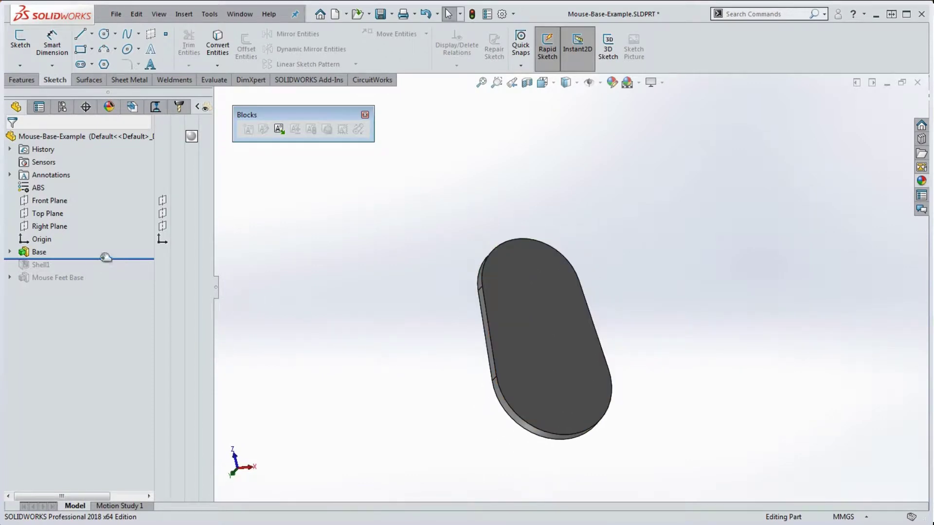
pyautogui.moveTo(104, 257); pyautogui.dragTo(104, 271)
pyautogui.moveTo(533, 324); pyautogui.dragTo(496, 347, button='middle')
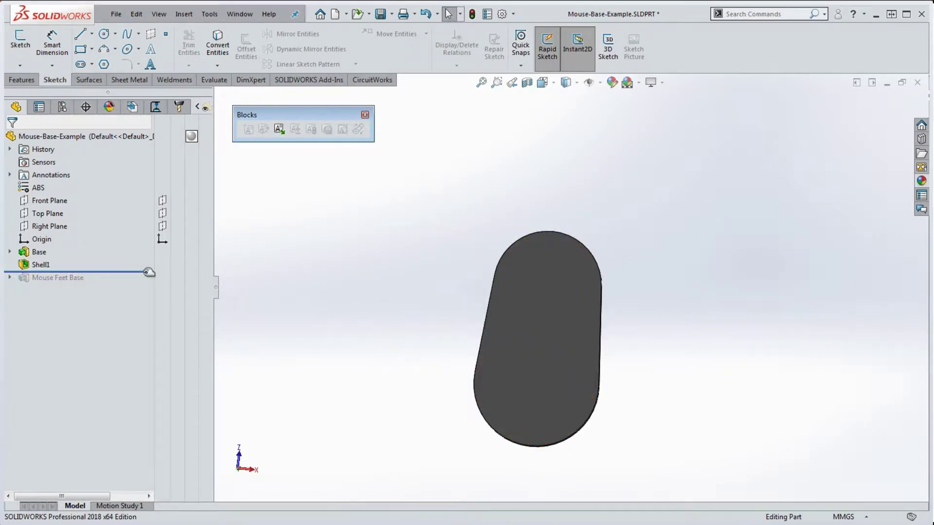
pyautogui.moveTo(149, 273); pyautogui.dragTo(149, 285)
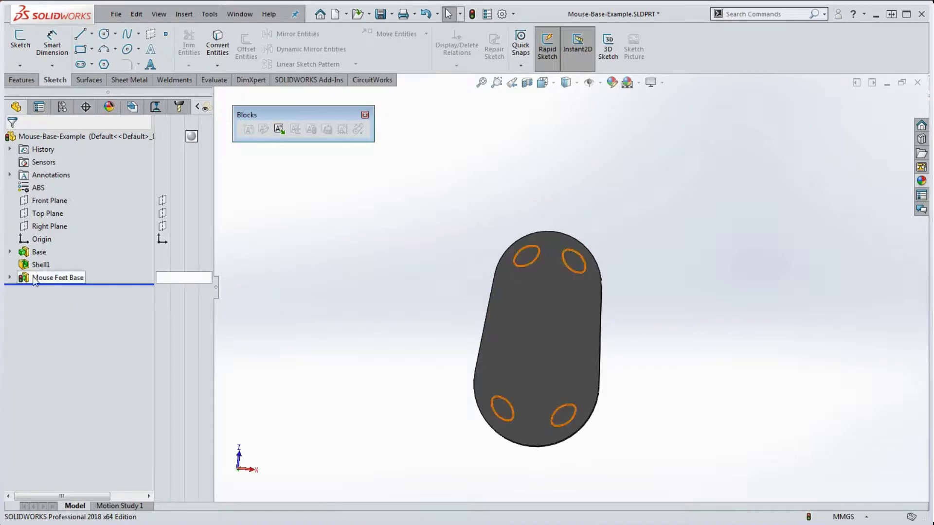
pyautogui.moveTo(546, 306); pyautogui.dragTo(740, 367, button='middle')
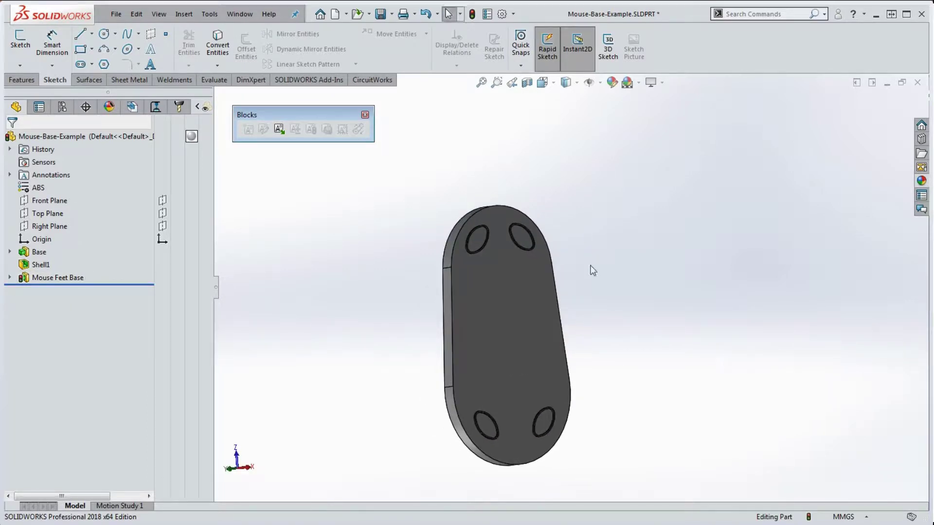
# Inspect the oval groove of the upper-right mouse foot up close.
pyautogui.scroll(-6, 510, 248)
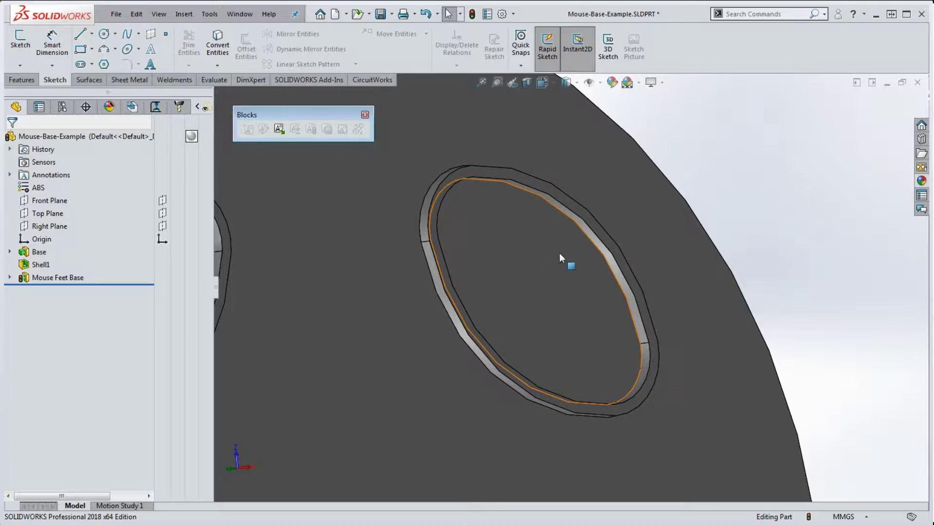
pyautogui.click(560, 257)
pyautogui.scroll(6, 557, 273)
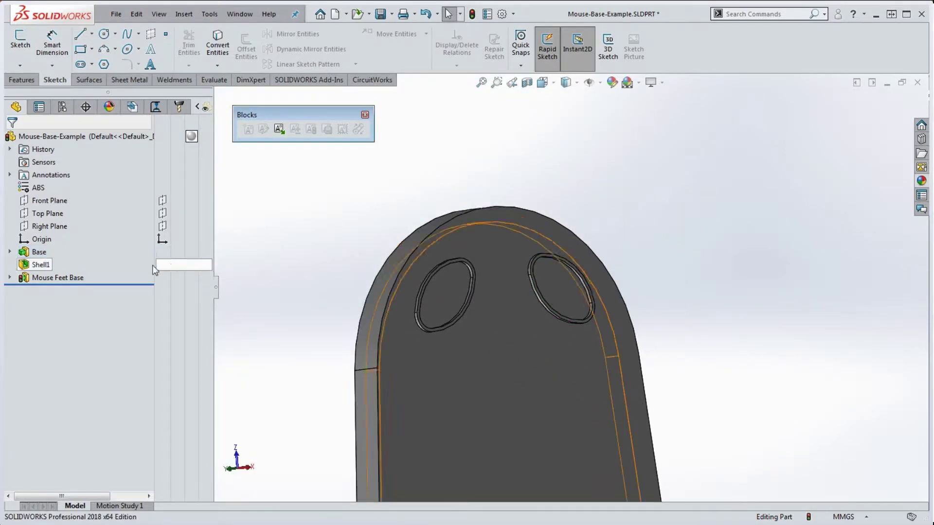
# Expand the Mouse Feet Base feature and its Sketch2 to list the blocks, and open Sketch2 for editing.
pyautogui.click(55, 276)
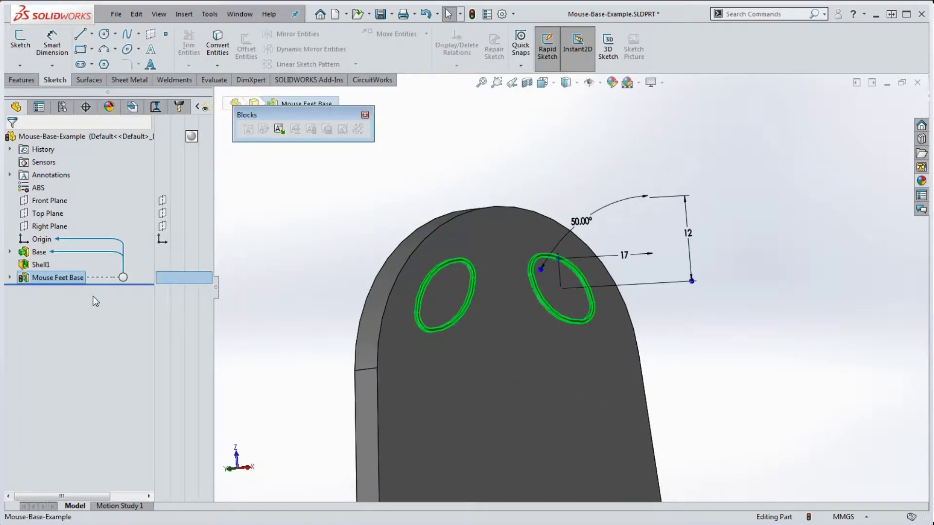
pyautogui.click(10, 278)
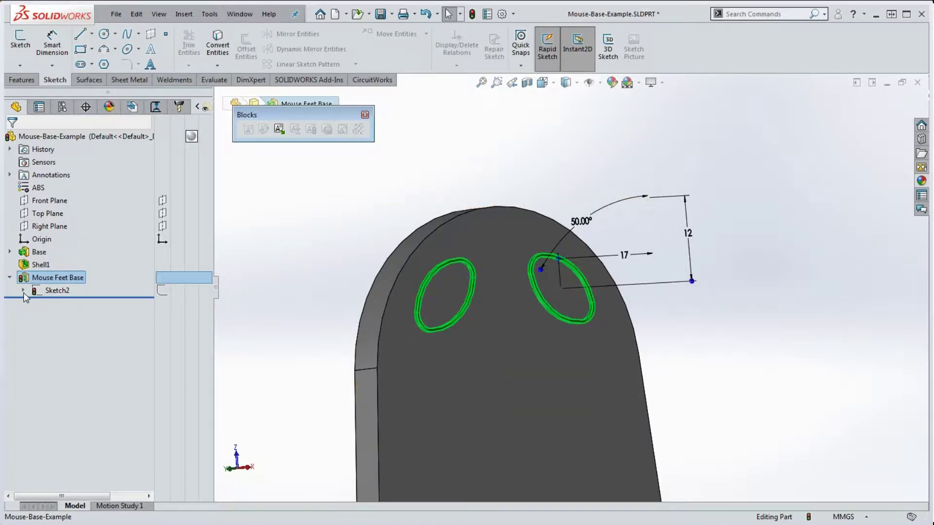
pyautogui.click(23, 291)
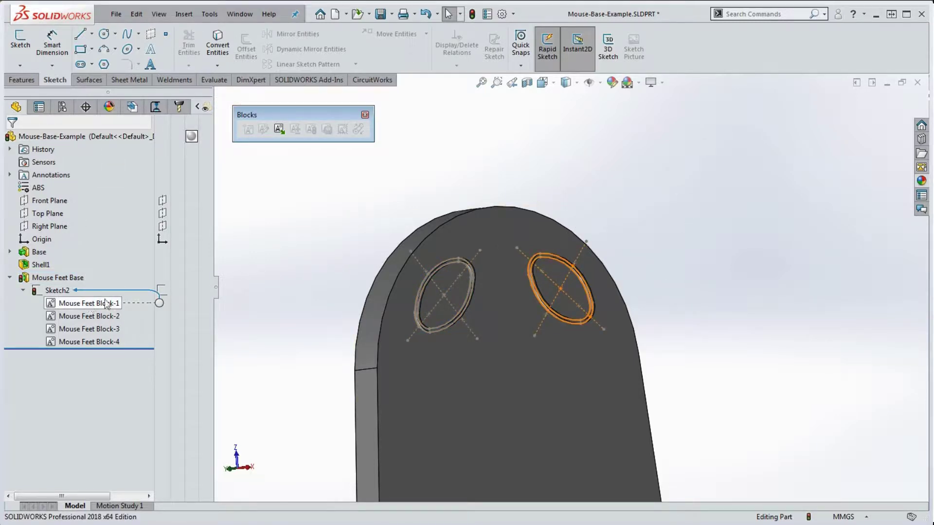
pyautogui.rightClick(50, 292)
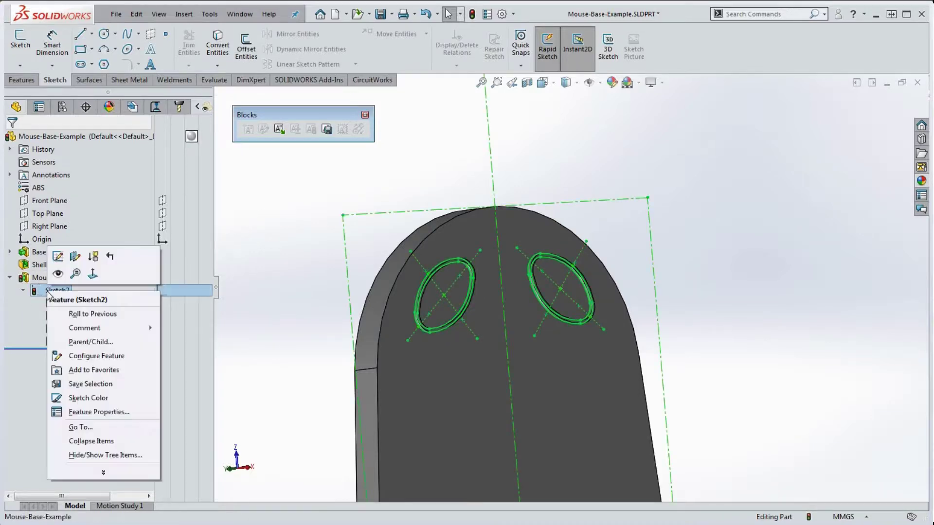
pyautogui.click(57, 256)
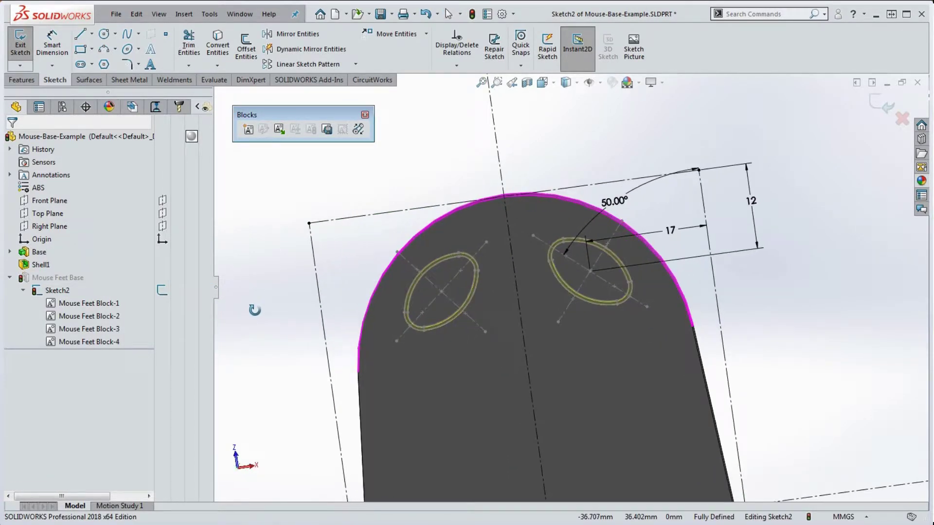
# Place a copy of the upper-right Mouse Feet Block in the empty area above the base outline.
pyautogui.scroll(7, 547, 294)
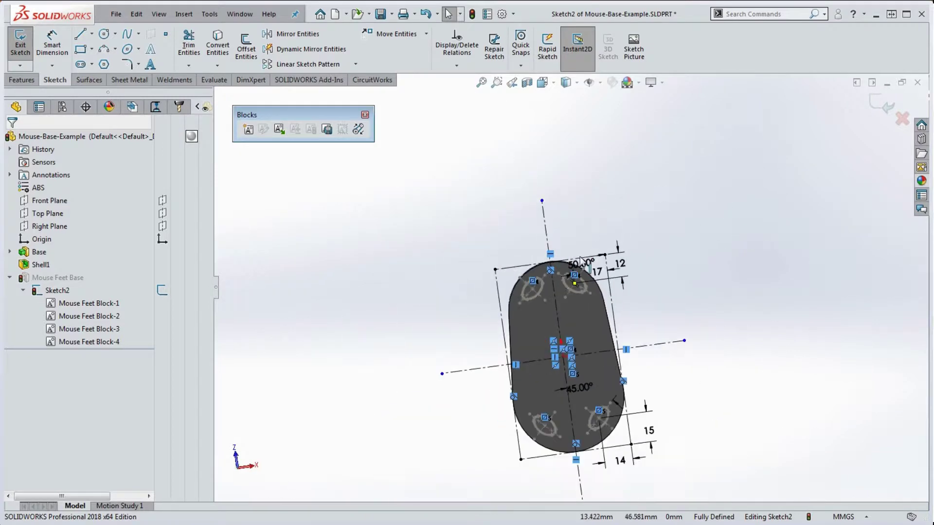
pyautogui.scroll(-11, 546, 319)
pyautogui.scroll(7, 549, 291)
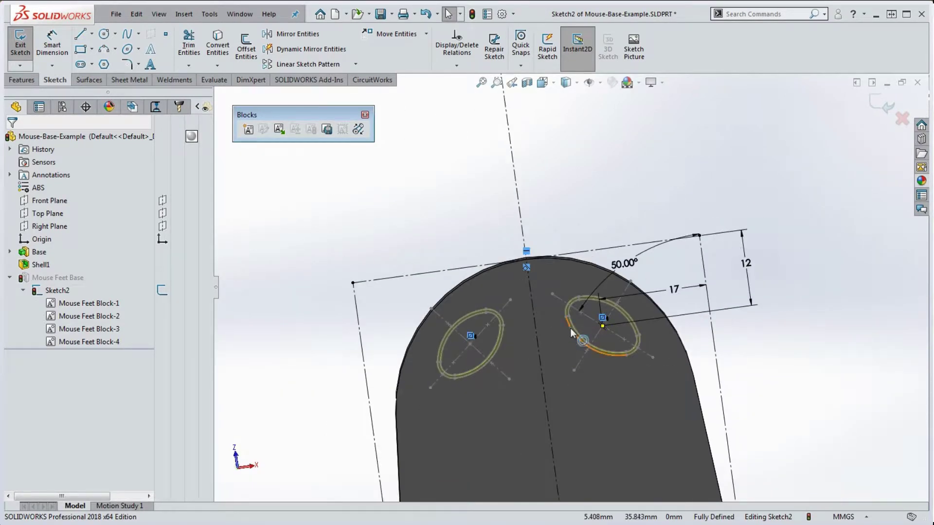
pyautogui.click(557, 296)
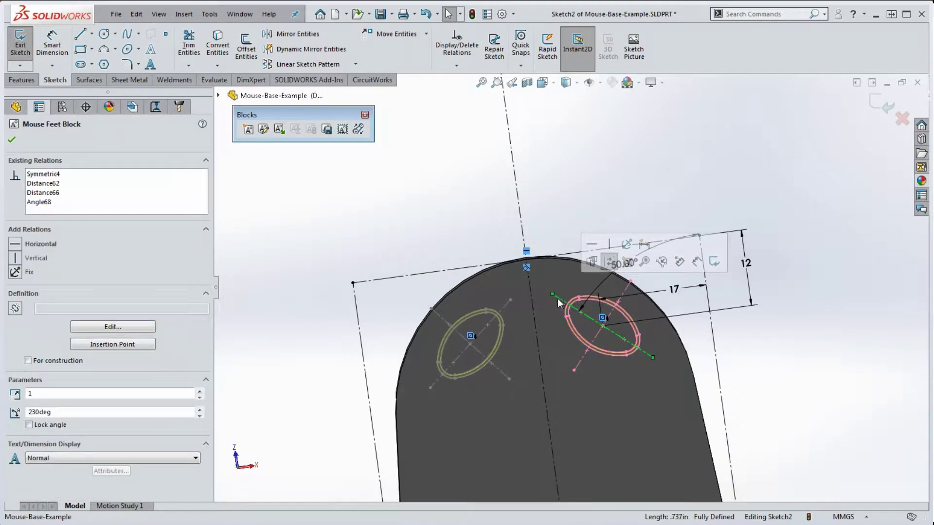
pyautogui.keyDown('ctrl'); pyautogui.moveTo(560, 299); pyautogui.dragTo(588, 165); pyautogui.keyUp('ctrl')
pyautogui.click(682, 167)
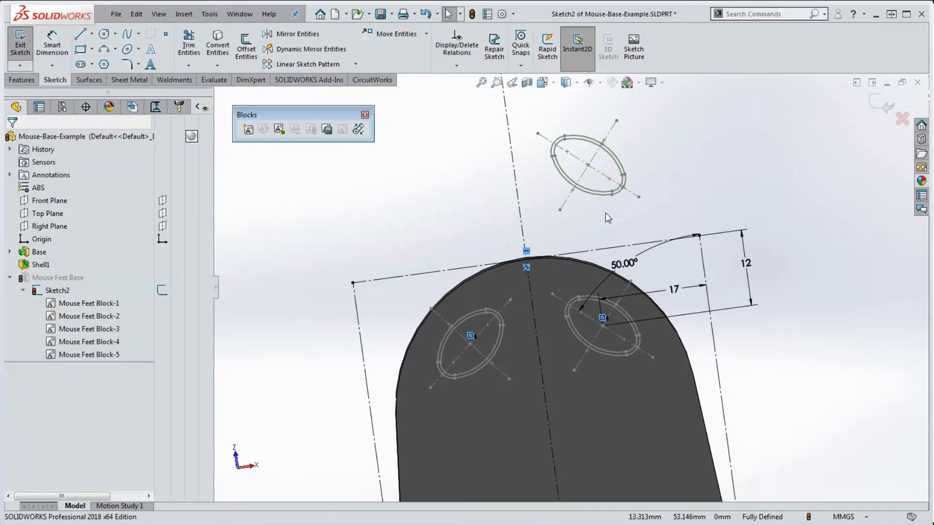
# Move the copied mouse foot block freely above the base, ending on the left side of the vertical centreline.
pyautogui.scroll(-3, 606, 214)
pyautogui.scroll(3, 598, 209)
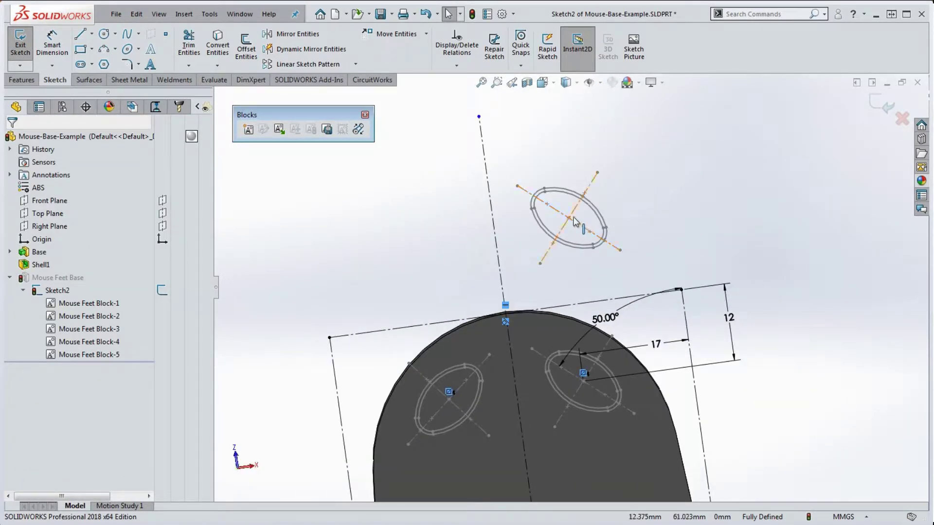
pyautogui.moveTo(568, 219); pyautogui.dragTo(632, 219)
pyautogui.moveTo(556, 237)
pyautogui.mouseDown()
pyautogui.moveTo(399, 202)
pyautogui.moveTo(507, 224)
pyautogui.moveTo(393, 213)
pyautogui.moveTo(353, 239)
pyautogui.mouseUp()
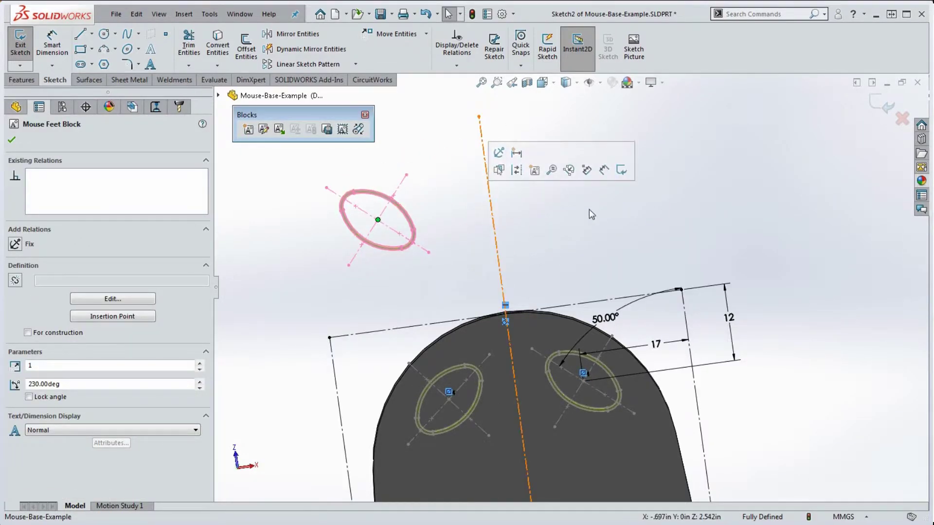
pyautogui.click(588, 209)
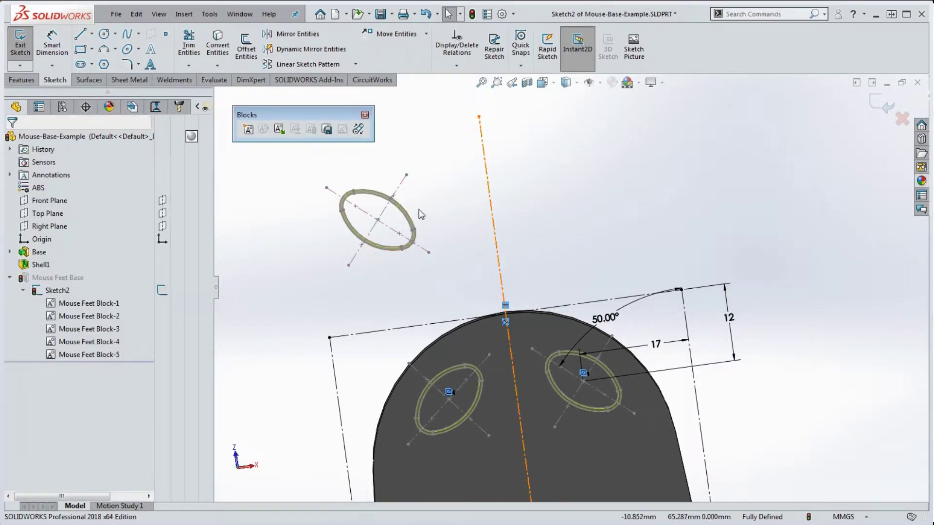
# Fix the copied block's centre point and rotate the block about it to about 346°, nearly upright.
pyautogui.click(379, 223)
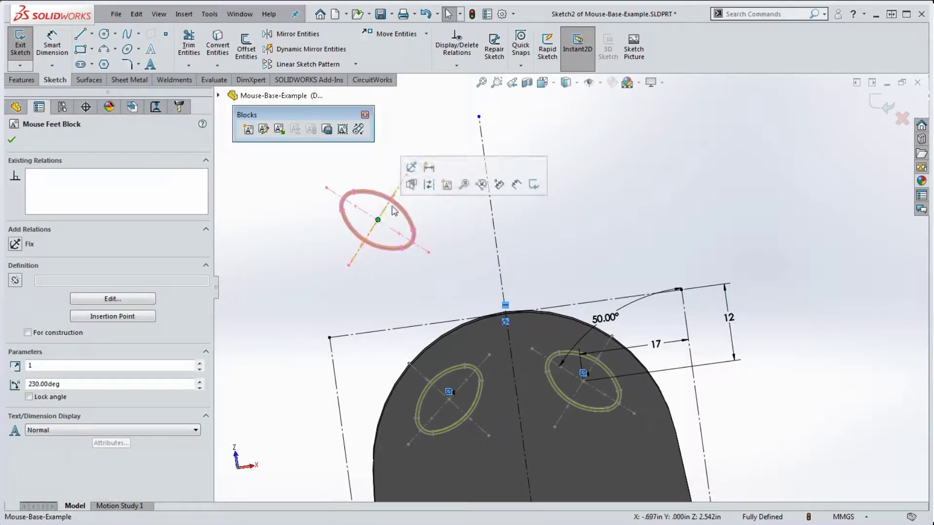
pyautogui.click(413, 183)
pyautogui.click(427, 238)
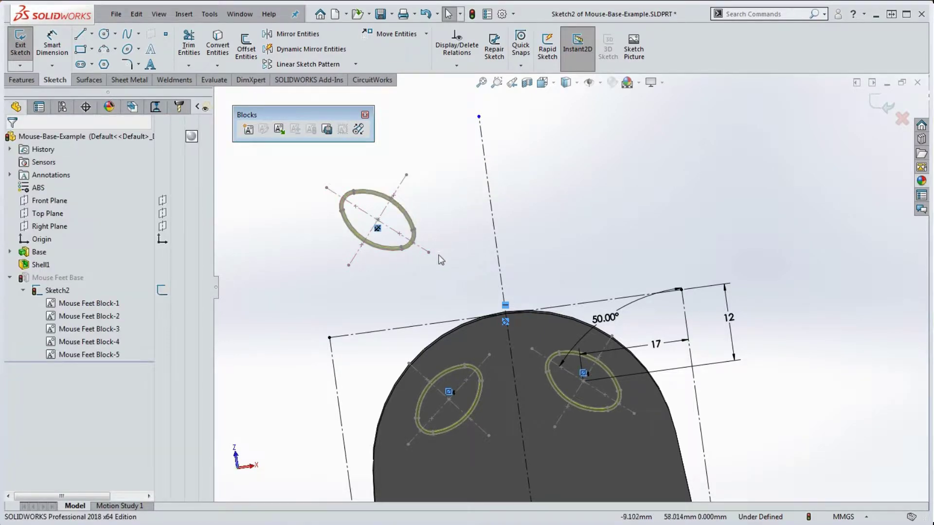
pyautogui.moveTo(428, 253); pyautogui.dragTo(383, 176)
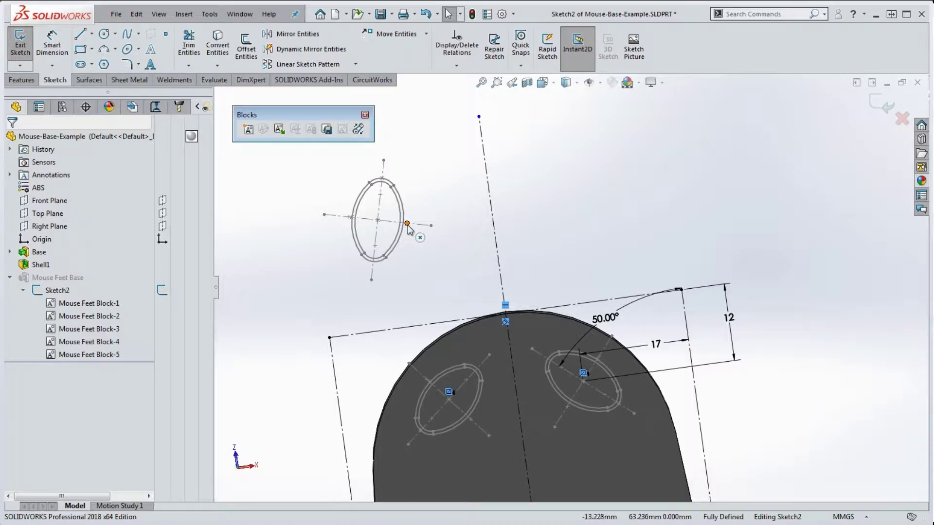
# Move the copied block onto the base, below the upper-right mouse foot and above the horizontal centreline.
pyautogui.moveTo(383, 224); pyautogui.dragTo(548, 240)
pyautogui.scroll(3, 579, 258)
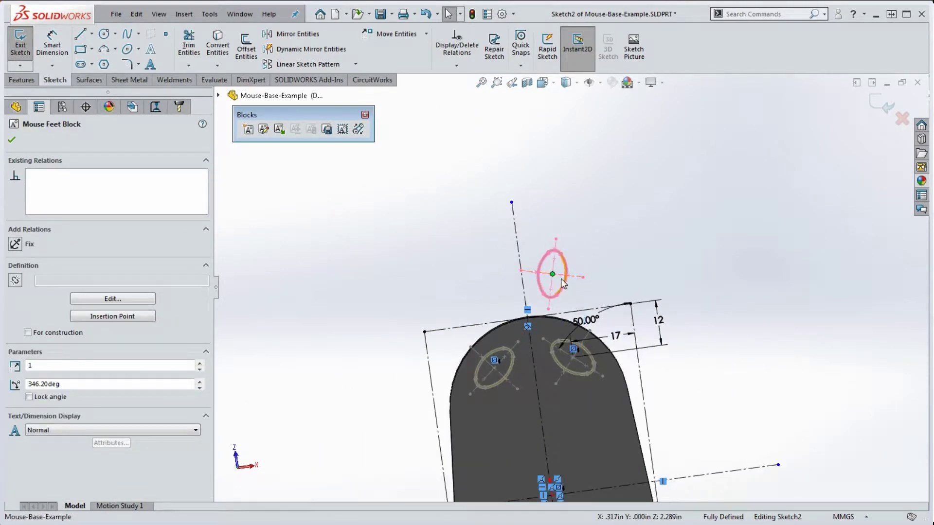
pyautogui.moveTo(555, 284); pyautogui.dragTo(599, 438)
pyautogui.click(708, 427)
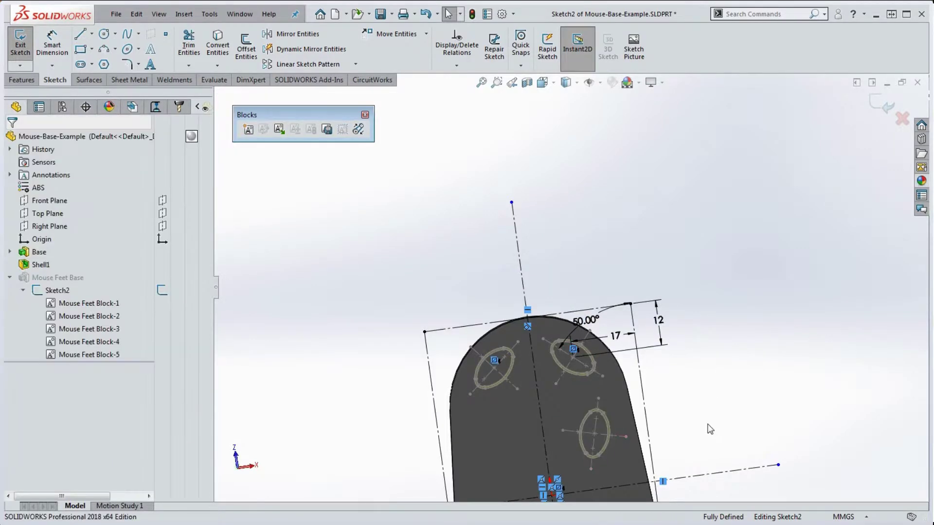
# Dimension the copied block's centre 15 mm from the right-hand vertical construction line.
pyautogui.scroll(5, 681, 428)
pyautogui.scroll(-9, 594, 376)
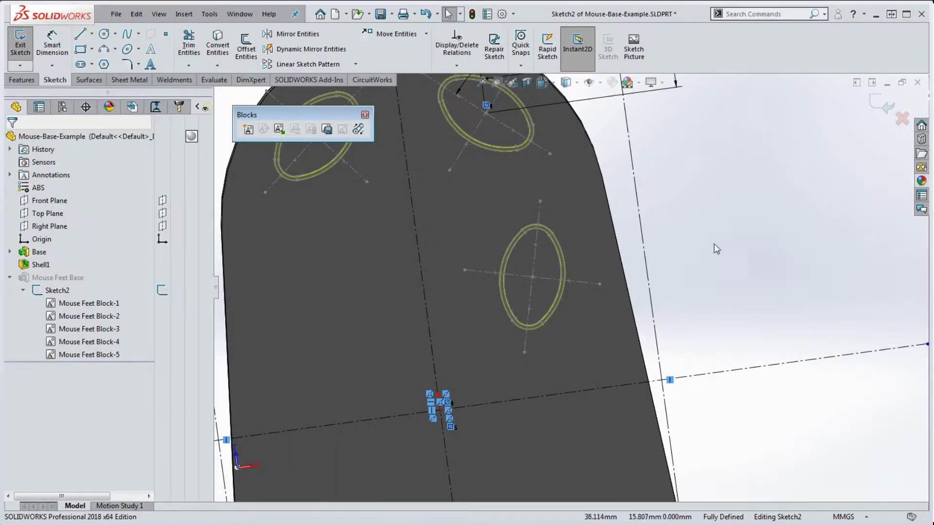
pyautogui.click(53, 37)
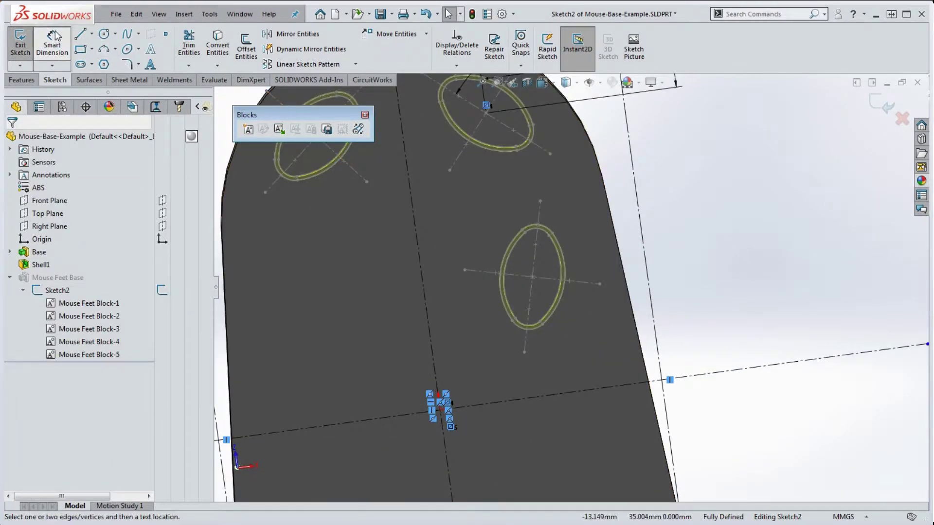
pyautogui.click(533, 277)
pyautogui.click(638, 258)
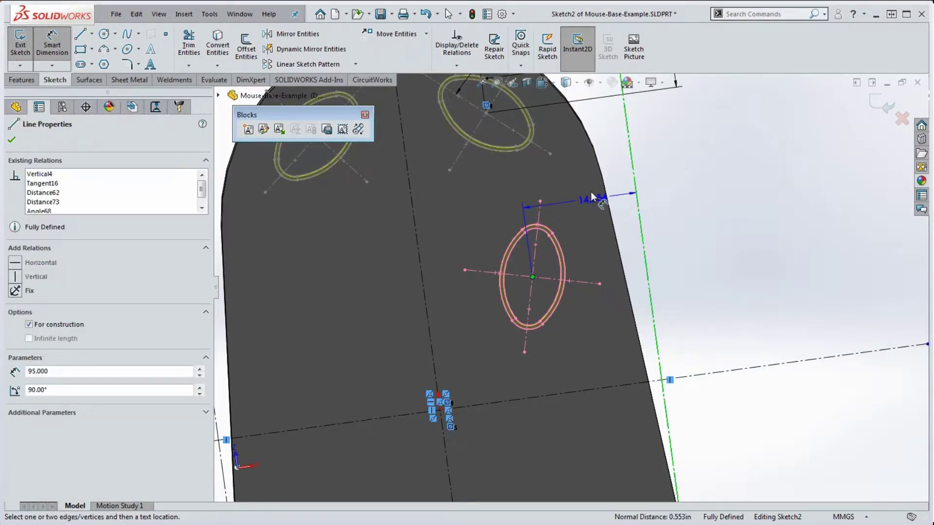
pyautogui.click(590, 192)
pyautogui.write('15')
pyautogui.press('Return')
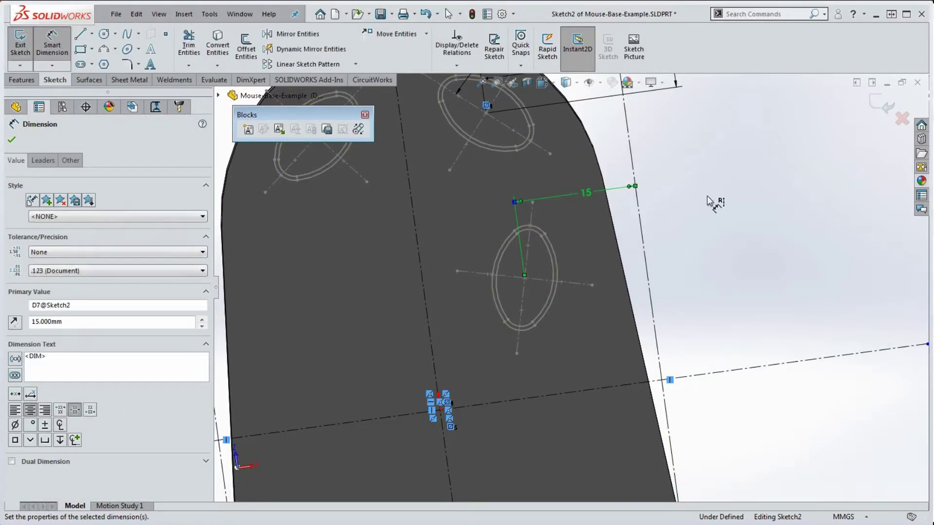
# Dimension the copied block's centre 33 mm from the top horizontal construction line.
pyautogui.click(524, 279)
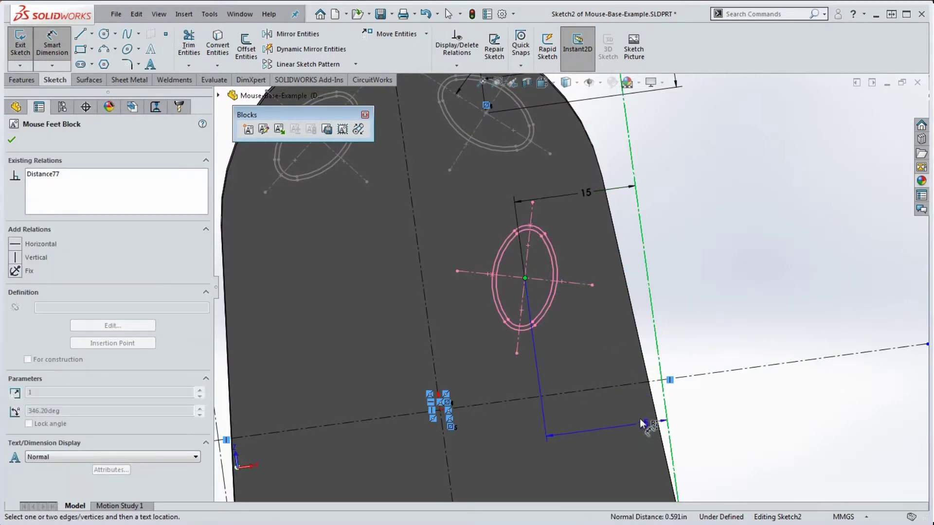
pyautogui.press('z')
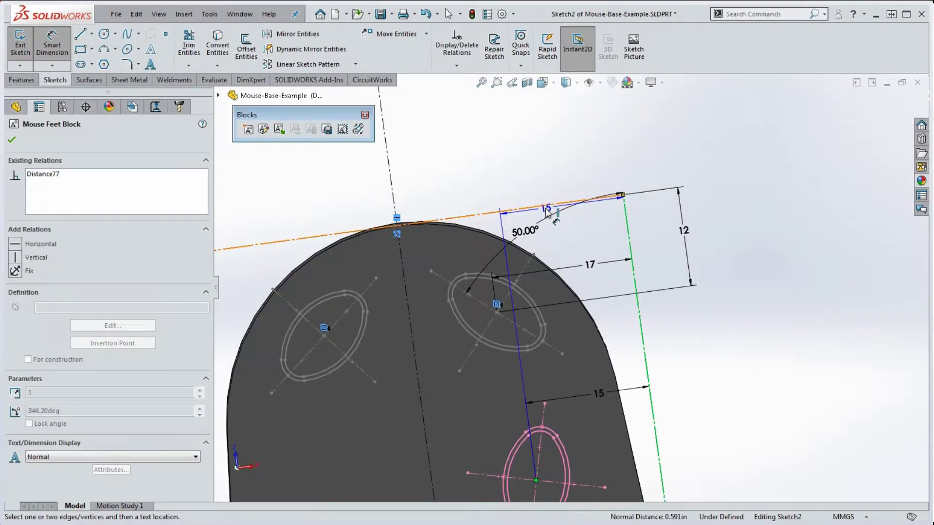
pyautogui.click(547, 204)
pyautogui.click(760, 308)
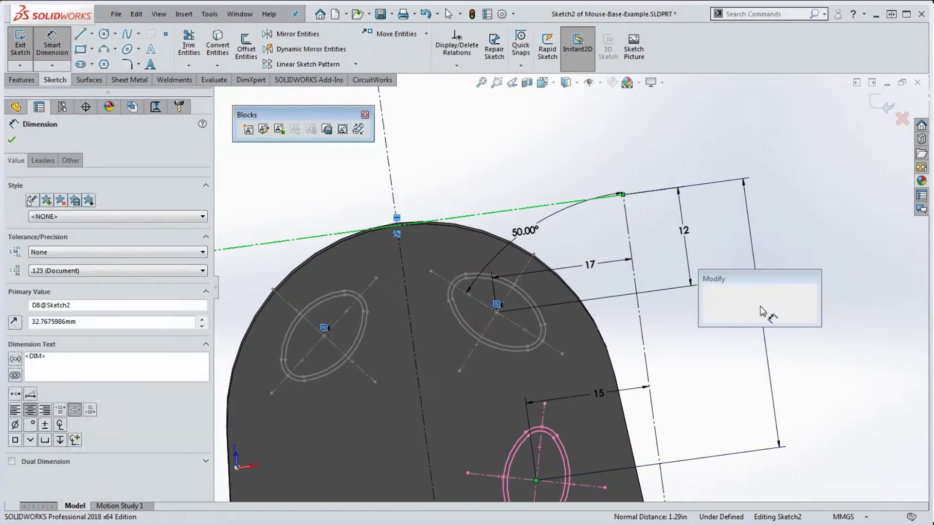
pyautogui.write('33')
pyautogui.press('Return')
pyautogui.click(860, 348)
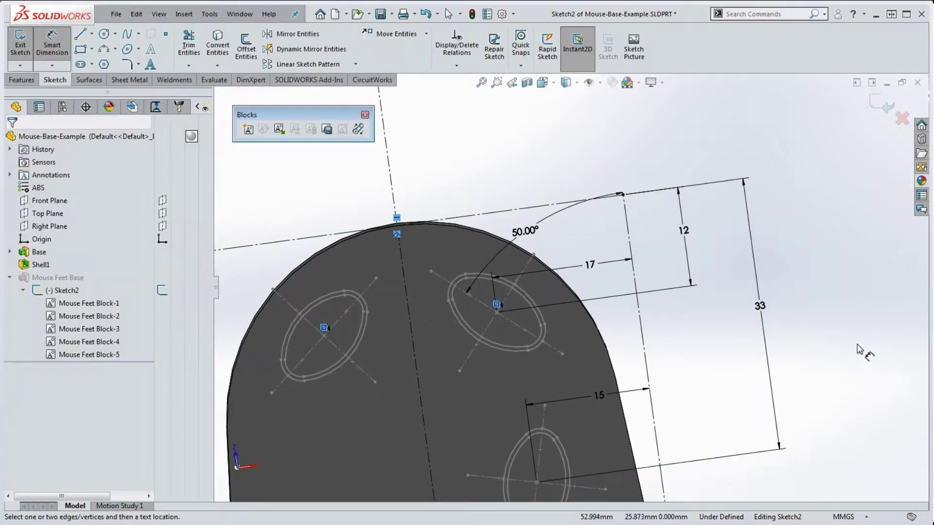
# Add a 13° angle dimension between the copied block's long centreline and the right-hand vertical construction line.
pyautogui.scroll(7, 690, 399)
pyautogui.scroll(-5, 559, 395)
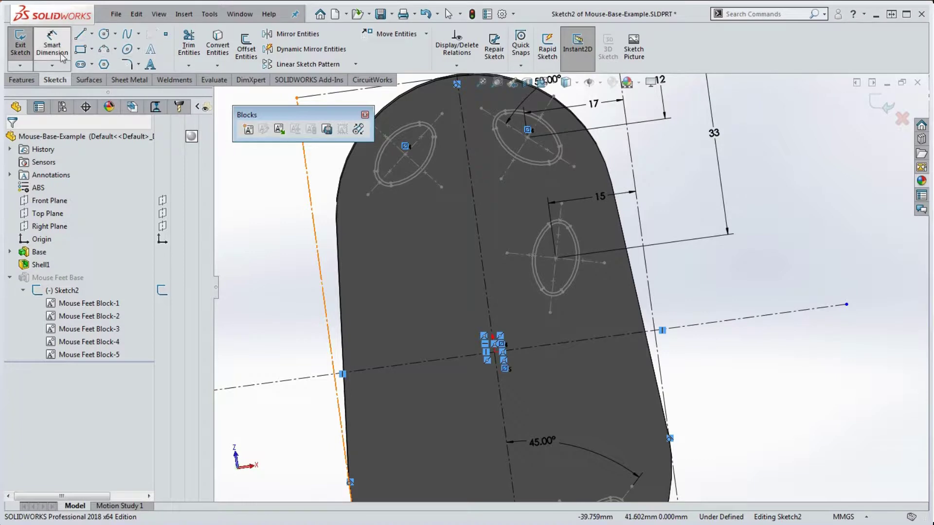
pyautogui.click(555, 281)
pyautogui.click(649, 276)
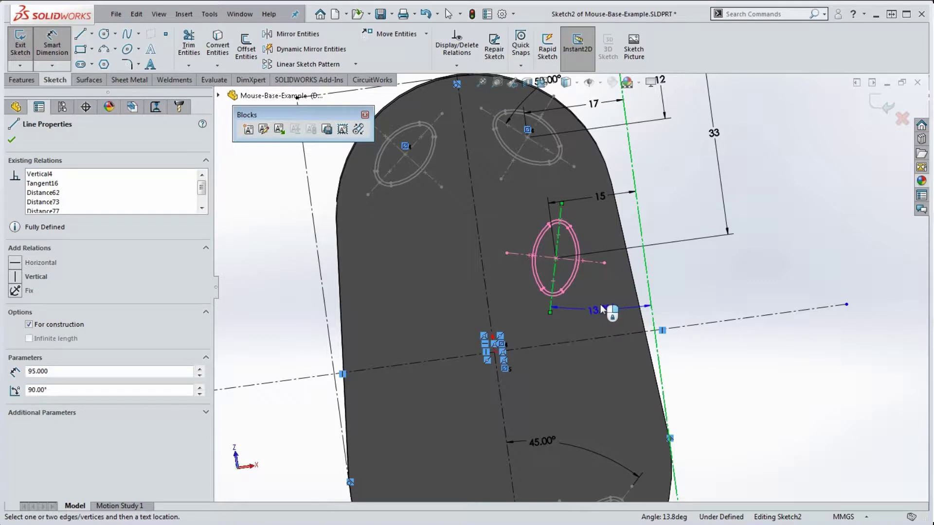
pyautogui.click(603, 310)
pyautogui.write('13')
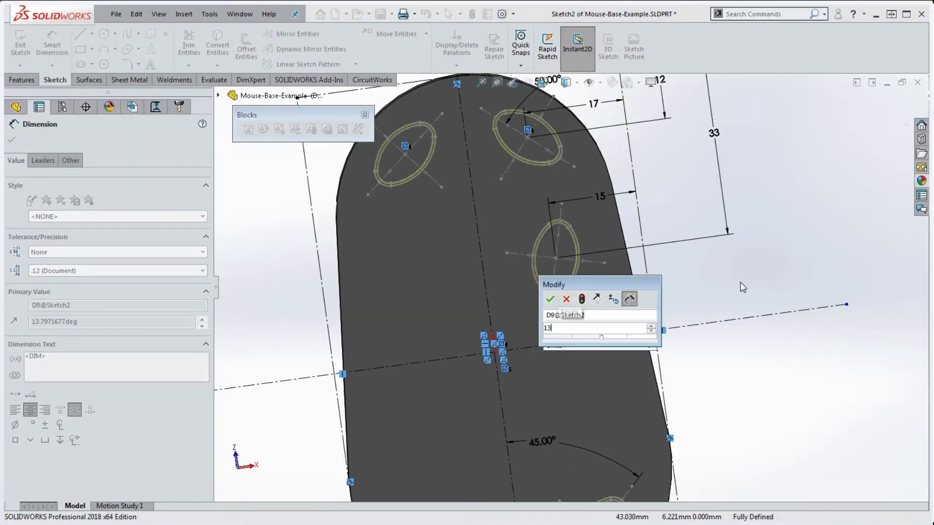
pyautogui.press('Return')
pyautogui.click(709, 280)
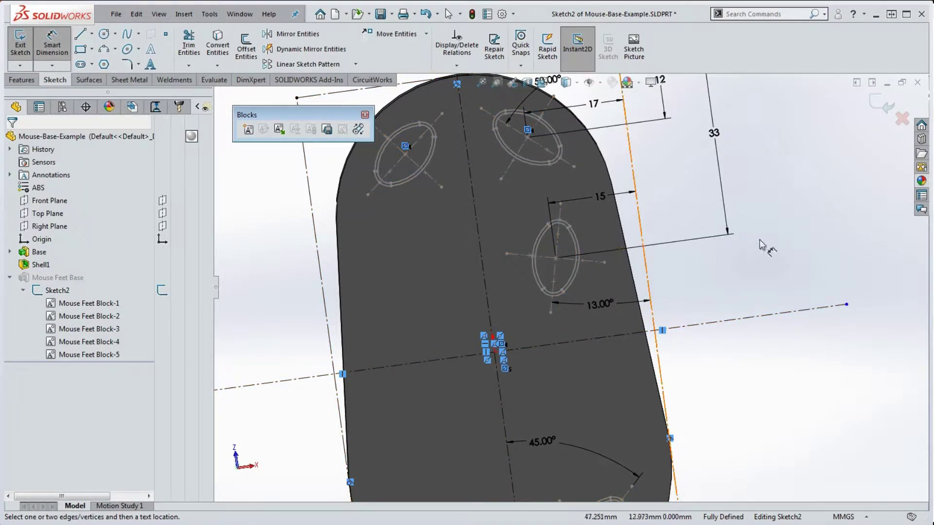
# Close Sketch2 and rebuild the Mouse Feet Base feature with the additional foot.
pyautogui.scroll(4, 568, 287)
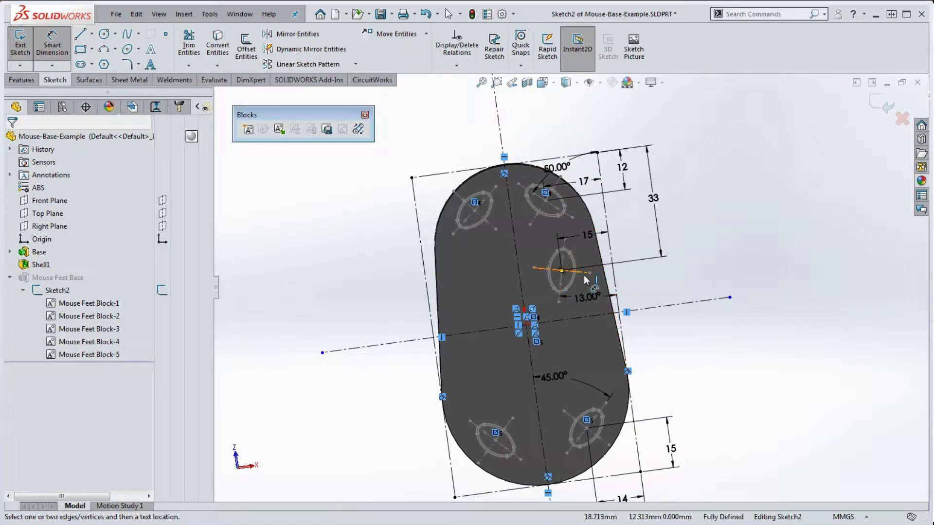
pyautogui.scroll(-2, 574, 280)
pyautogui.scroll(2, 666, 284)
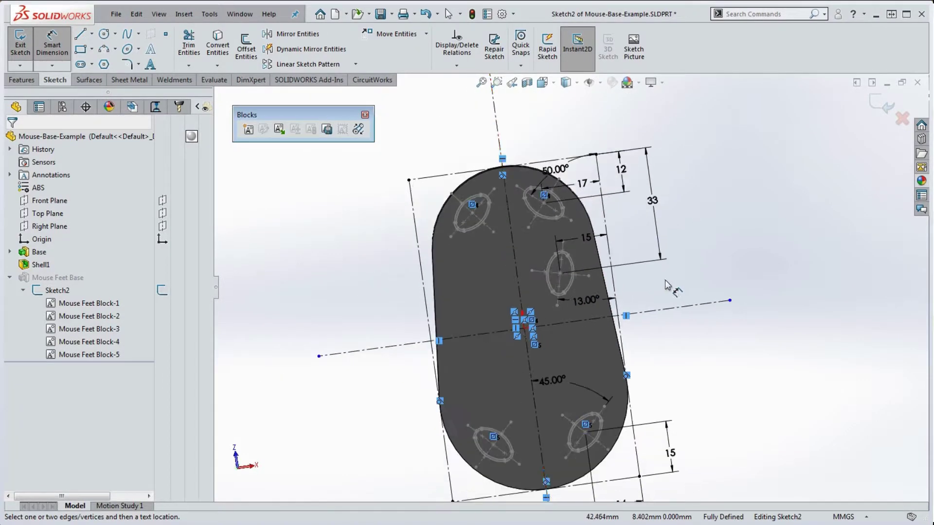
pyautogui.click(472, 14)
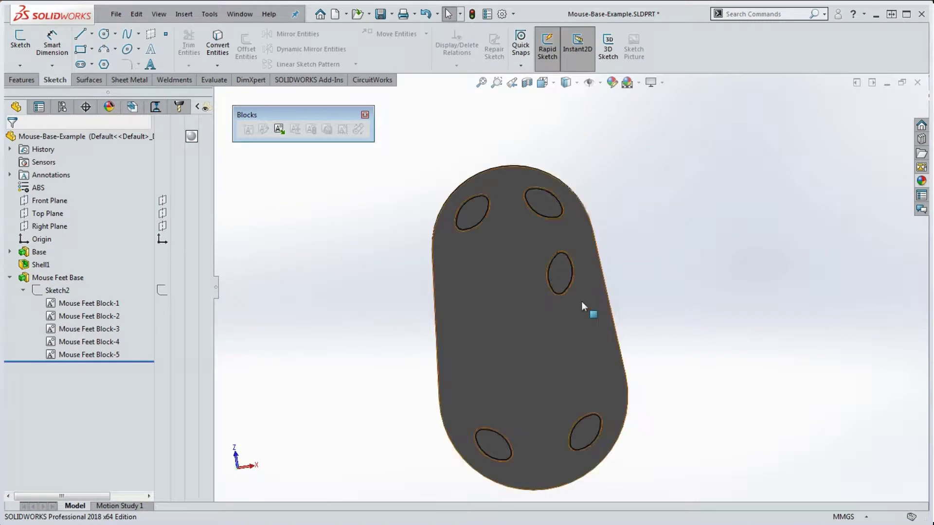
# Examine the mouse feet on the base from closer and farther away.
pyautogui.scroll(-4, 562, 278)
pyautogui.scroll(4, 603, 294)
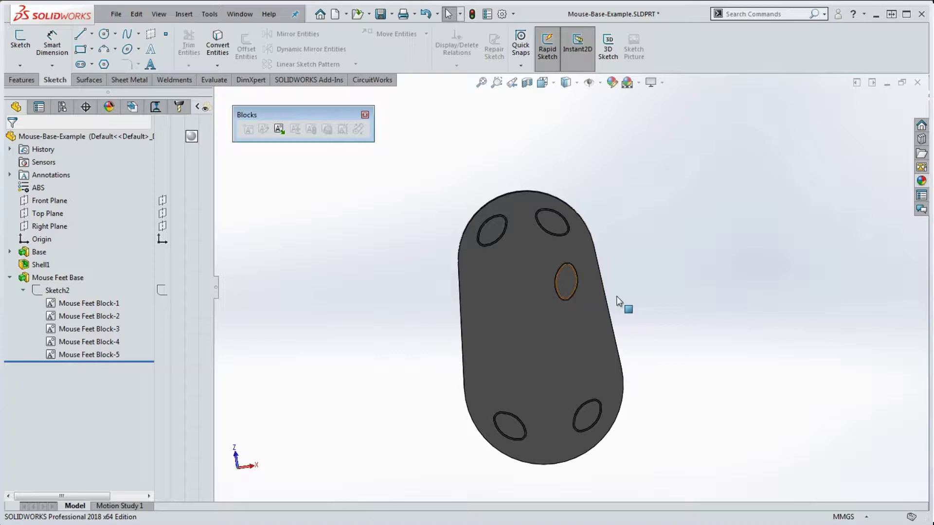
pyautogui.scroll(-3, 548, 286)
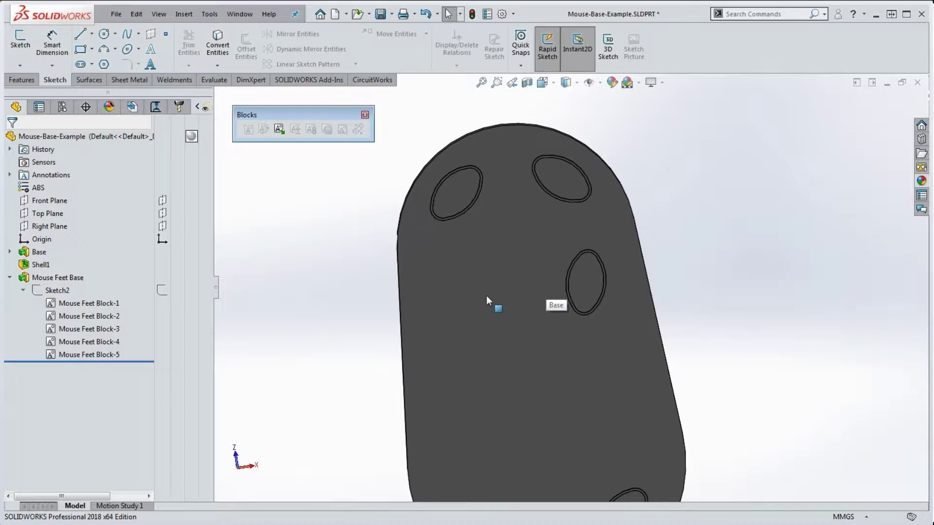
pyautogui.scroll(3, 486, 296)
pyautogui.scroll(-2, 552, 292)
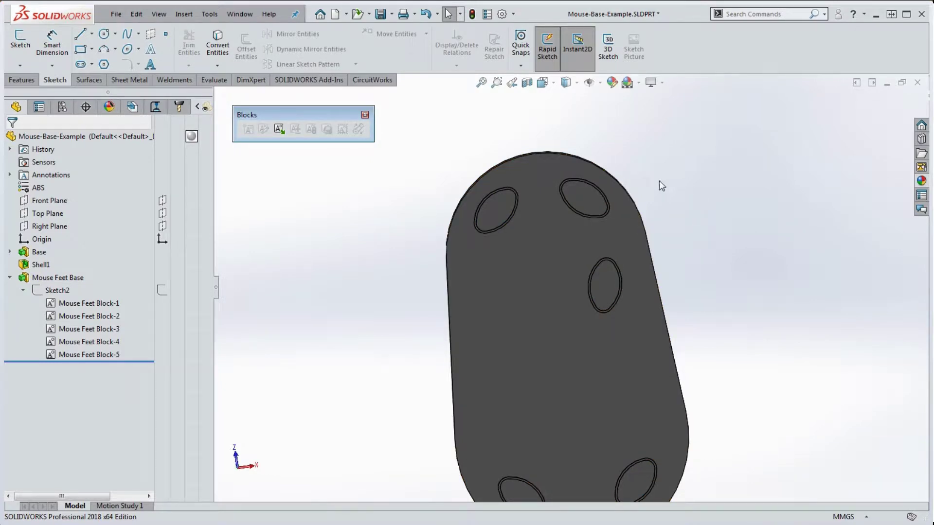
pyautogui.scroll(2, 628, 265)
pyautogui.scroll(-5, 605, 317)
pyautogui.scroll(4, 599, 290)
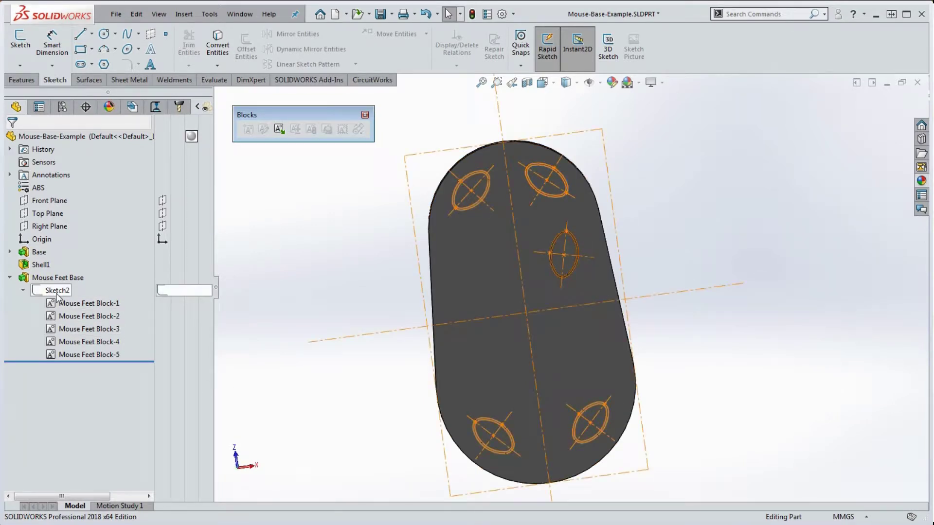
# Delete Mouse Feet Block-5 from Sketch2 and confirm the deletion.
pyautogui.moveTo(90, 309)
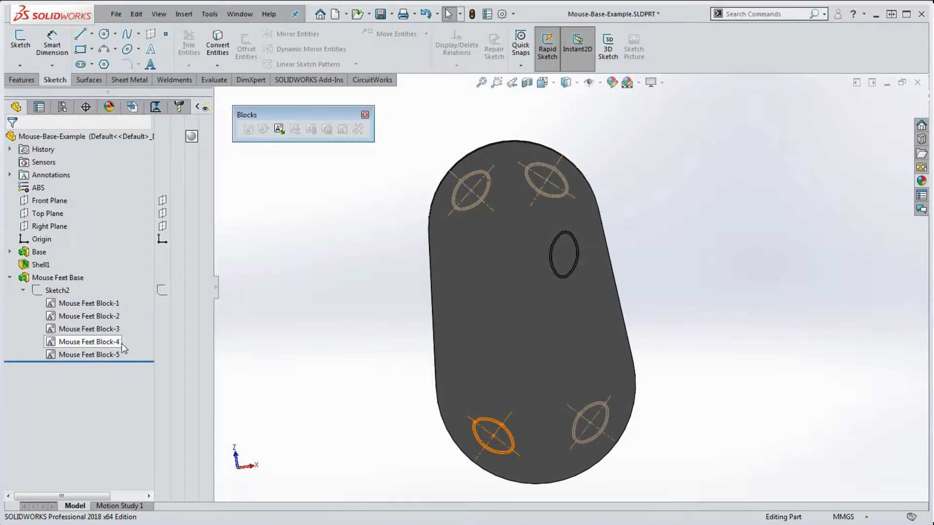
pyautogui.click(117, 354)
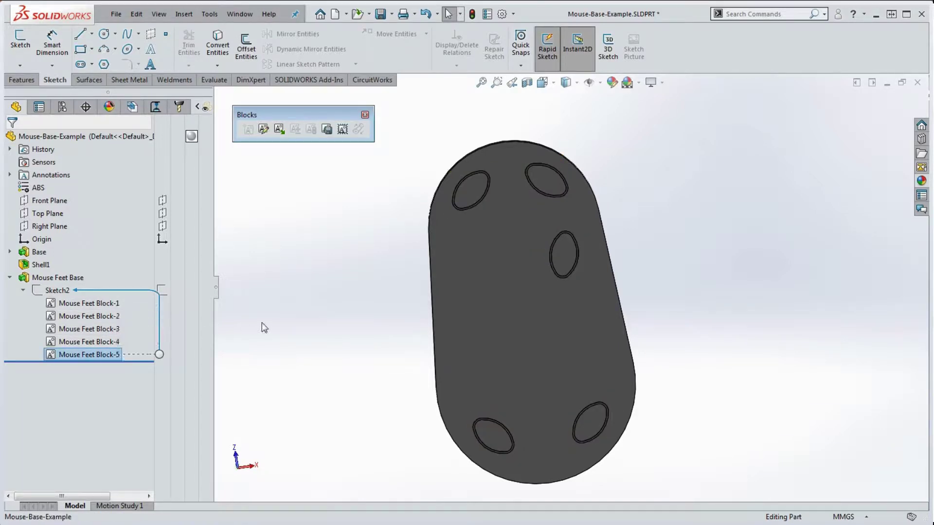
pyautogui.click(291, 319)
pyautogui.rightClick(96, 356)
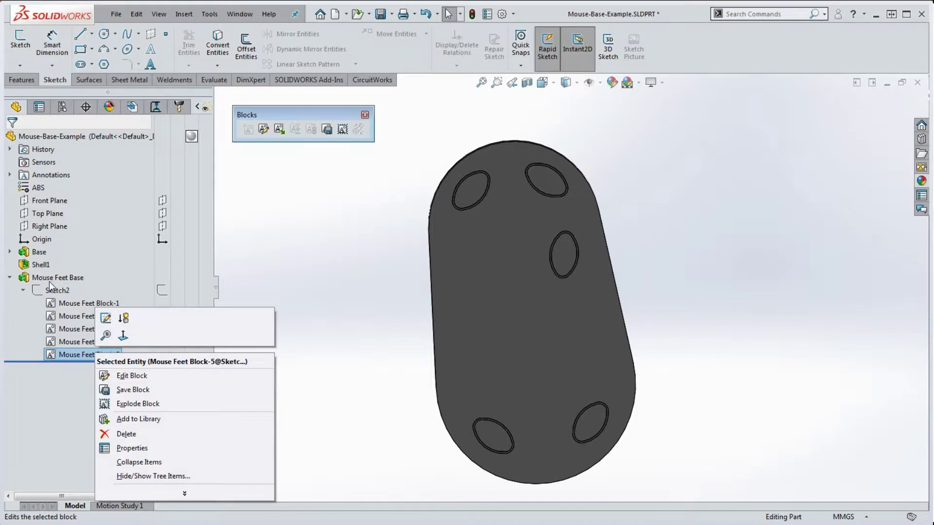
pyautogui.click(136, 436)
pyautogui.click(462, 187)
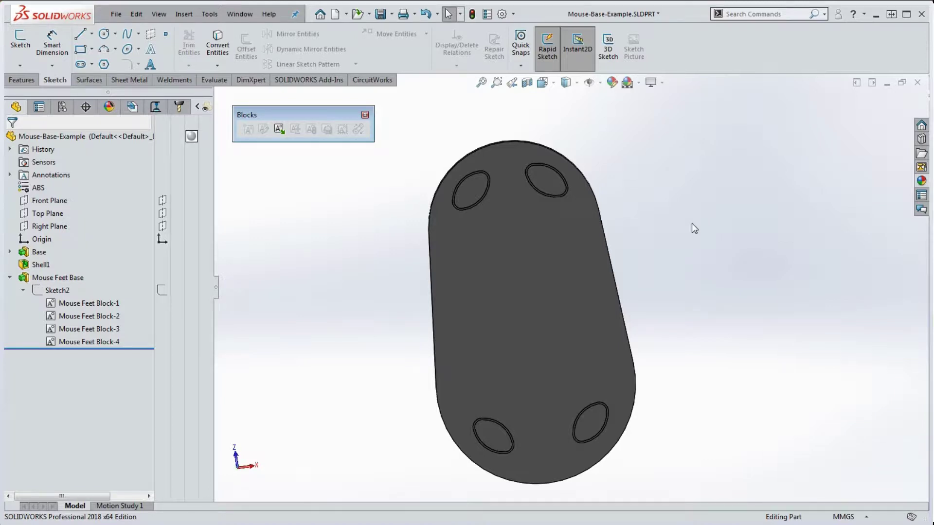
# Switch to the Mouse-Feet-Sketch-Block-Example part and bring the whole foot profile into view.
pyautogui.hotkey('ctrl', 'Tab')
pyautogui.scroll(-3, 477, 297)
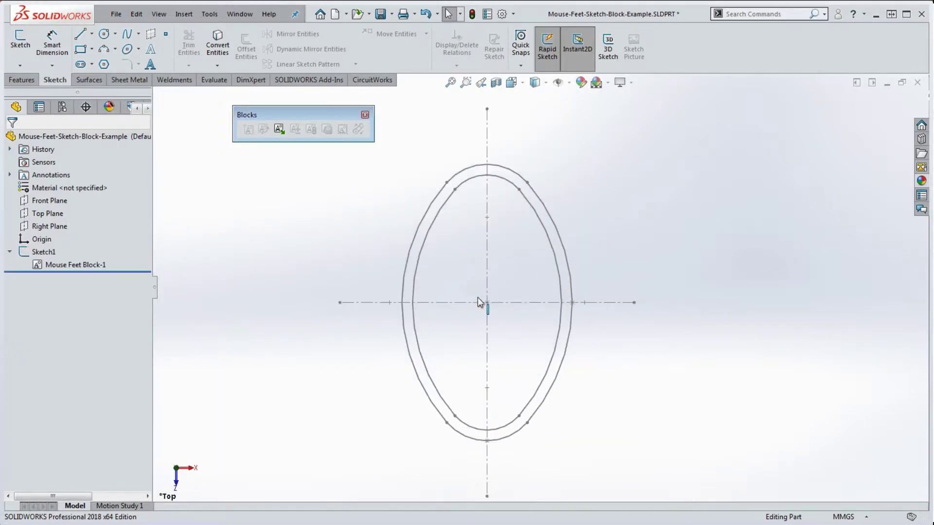
pyautogui.scroll(3, 499, 290)
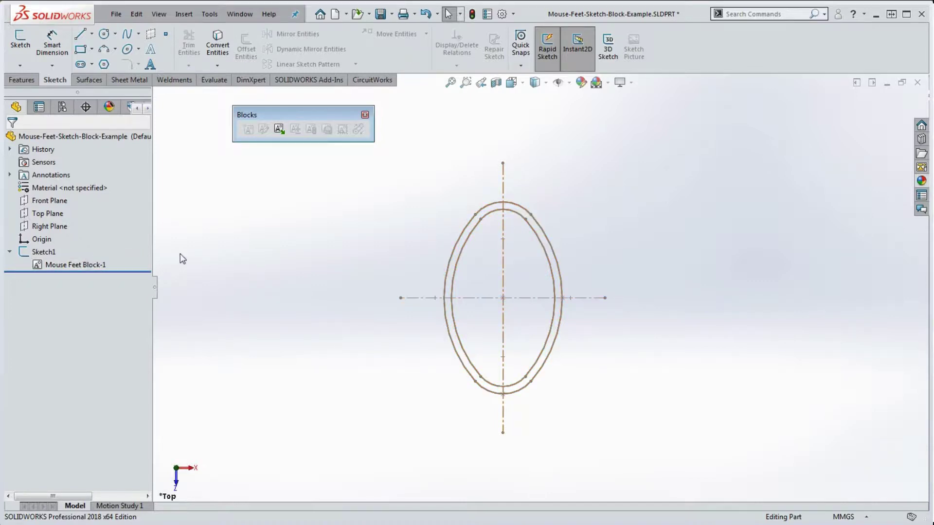
# Open Sketch1 for editing and enter the Mouse Feet Block-1 definition.
pyautogui.rightClick(48, 253)
pyautogui.click(60, 217)
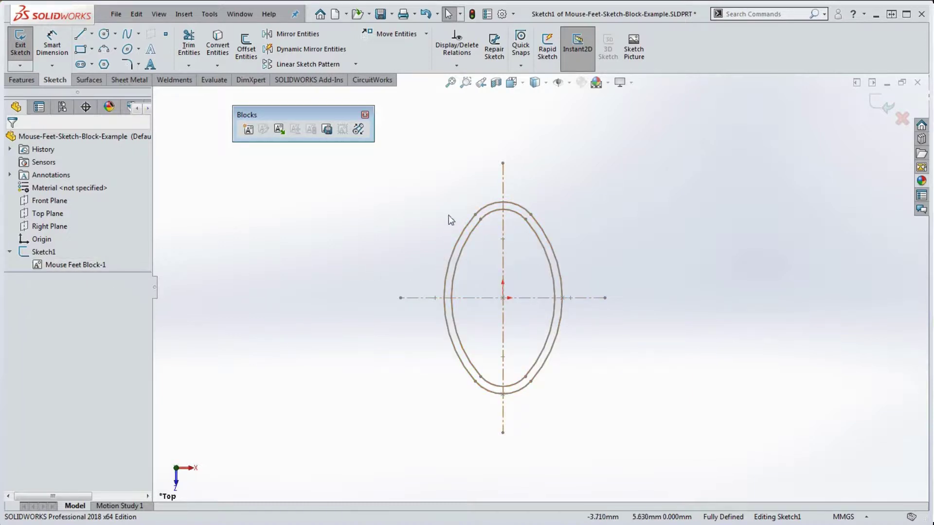
pyautogui.rightClick(55, 267)
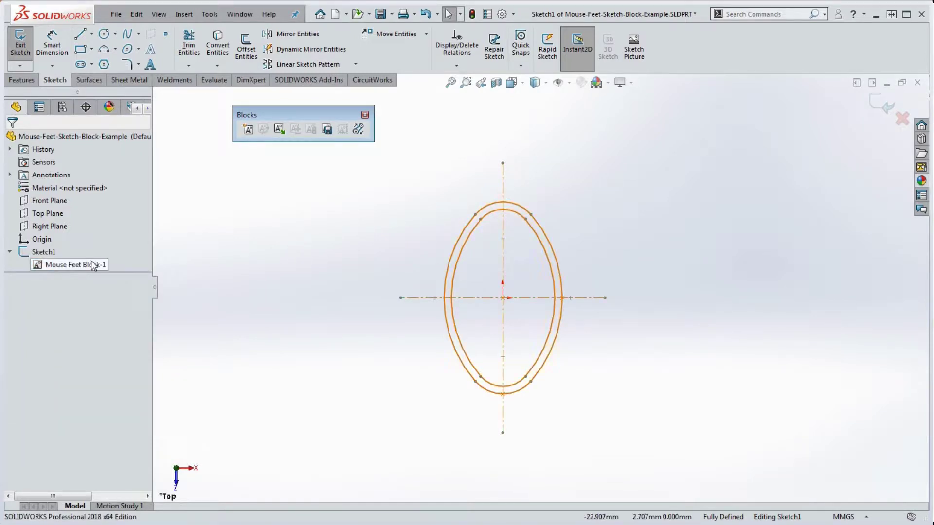
pyautogui.doubleClick(462, 236)
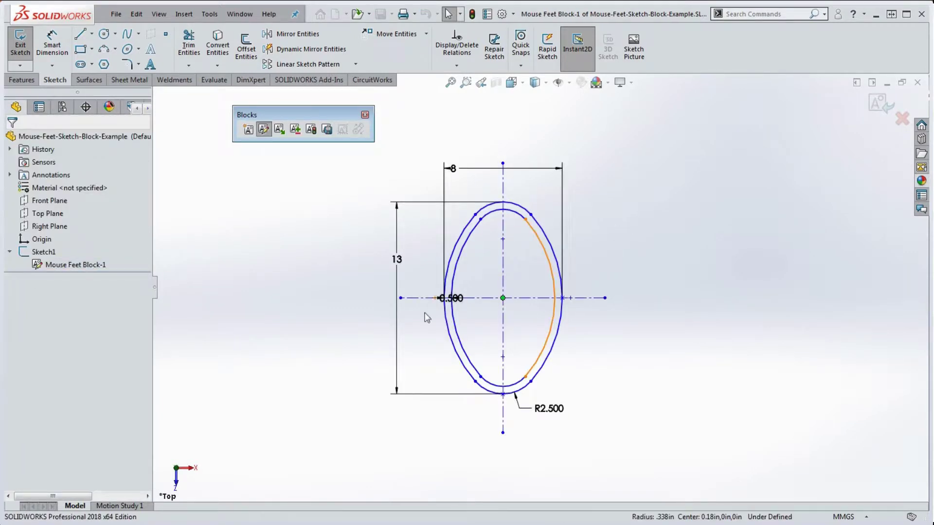
# Move the 0.500 offset dimension below the horizontal centreline, just outside the left edge of the foot profile.
pyautogui.moveTo(459, 299); pyautogui.dragTo(422, 325)
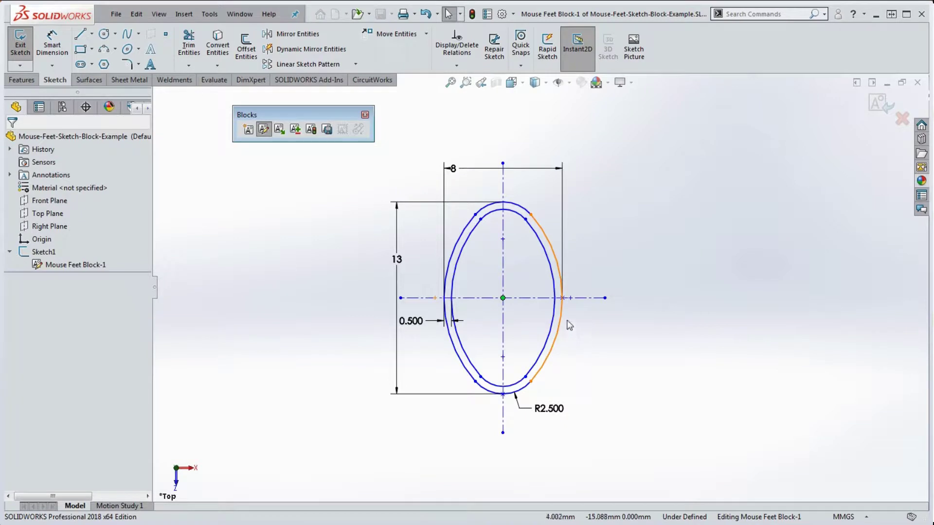
pyautogui.scroll(-3, 595, 244)
pyautogui.scroll(4, 594, 242)
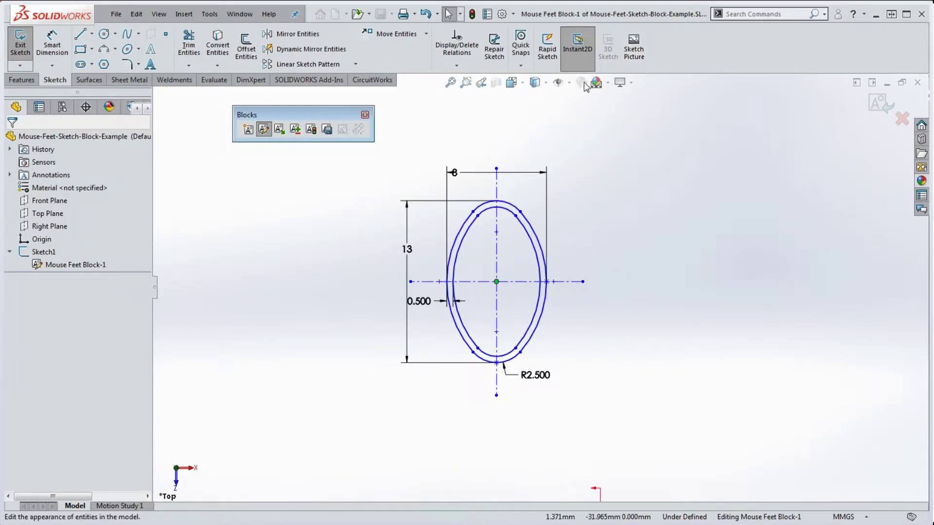
# Show the sketch relations on the block's geometry.
pyautogui.click(570, 84)
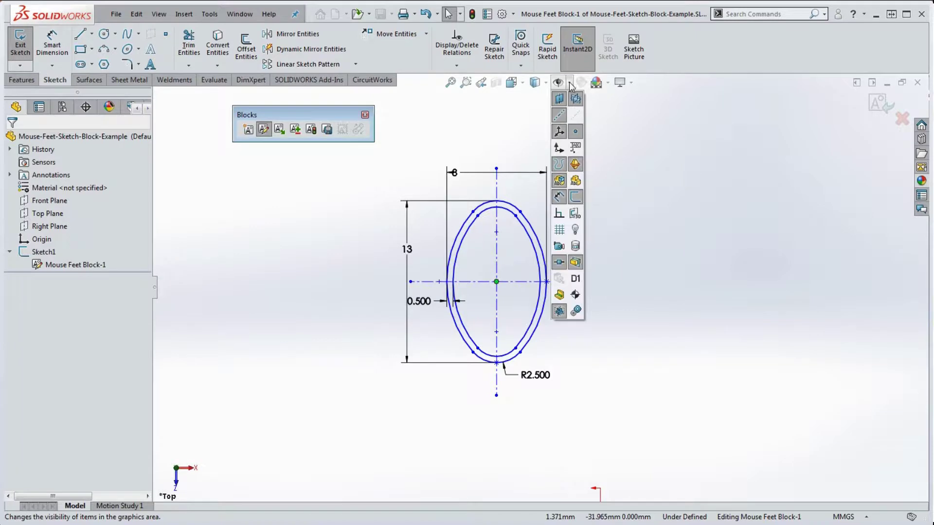
pyautogui.click(560, 214)
pyautogui.scroll(-3, 535, 324)
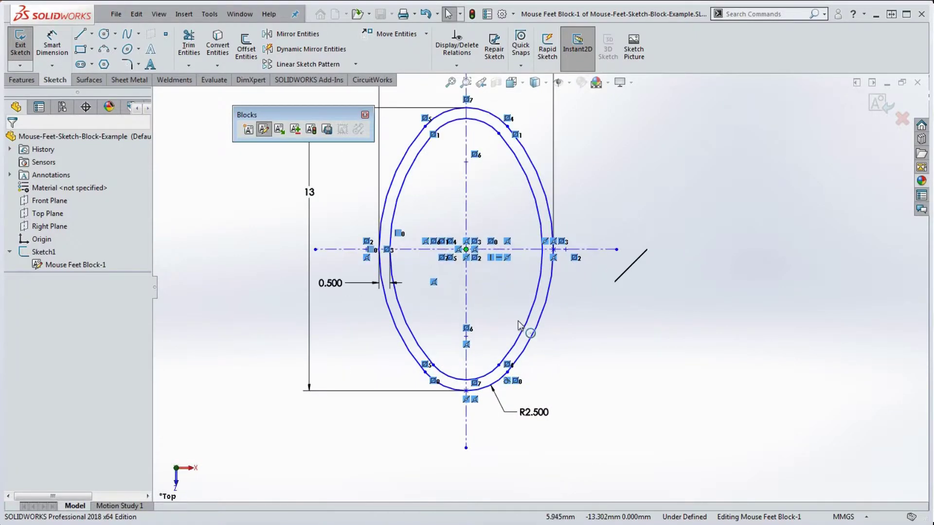
pyautogui.scroll(3, 499, 314)
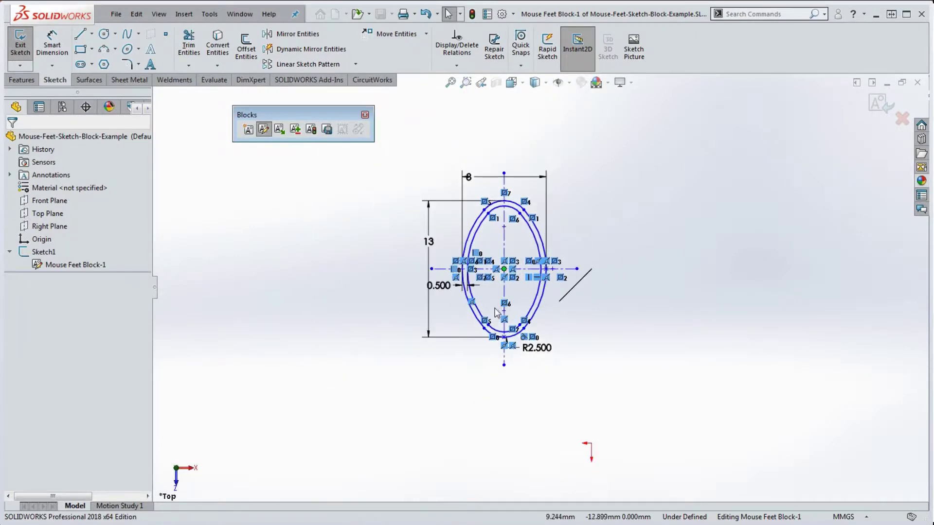
pyautogui.scroll(2, 525, 297)
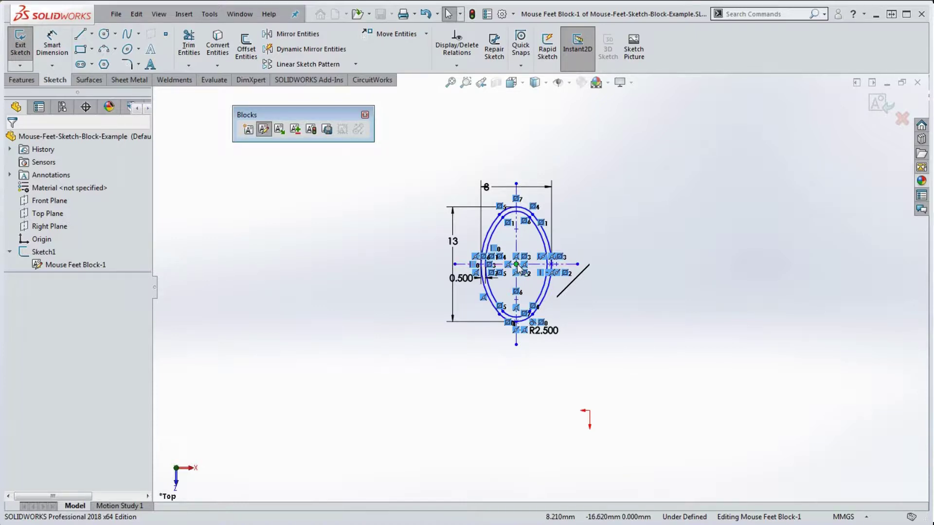
# Shift the under-defined foot profile by its centreline ends, centre point and arc endpoints to the right, above the origin.
pyautogui.click(577, 265)
pyautogui.click(605, 320)
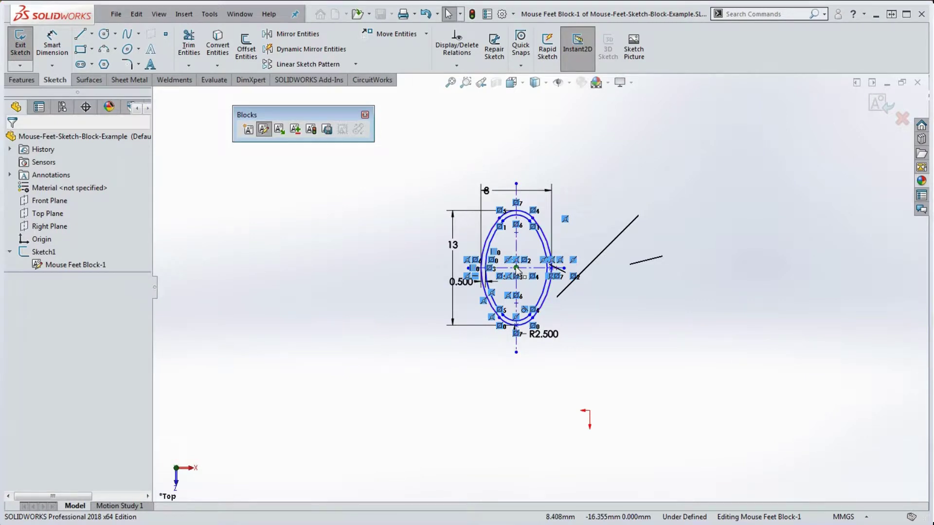
pyautogui.moveTo(517, 268); pyautogui.dragTo(644, 274)
pyautogui.moveTo(631, 275); pyautogui.dragTo(706, 305)
pyautogui.moveTo(705, 426); pyautogui.dragTo(712, 381)
pyautogui.moveTo(847, 305); pyautogui.dragTo(770, 318)
pyautogui.click(820, 373)
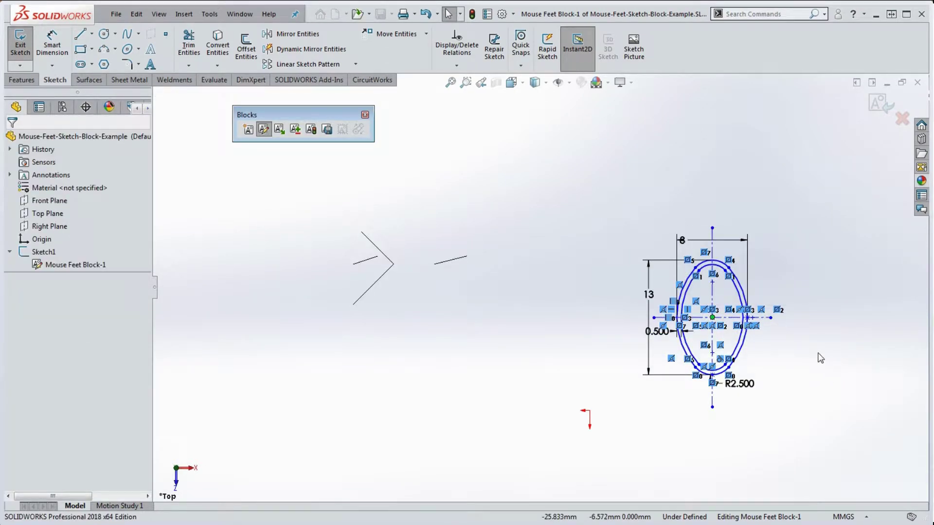
pyautogui.moveTo(729, 269)
pyautogui.mouseDown()
pyautogui.moveTo(755, 252)
pyautogui.moveTo(718, 272)
pyautogui.mouseUp()
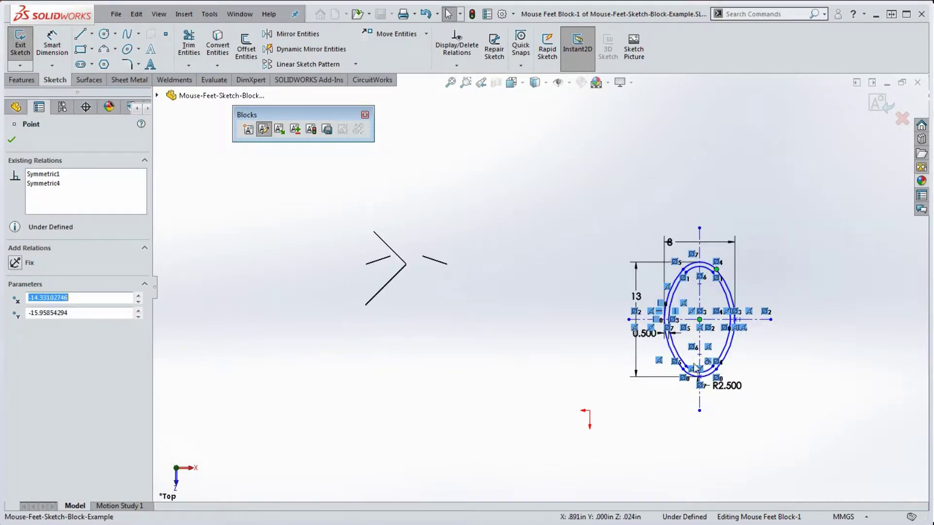
pyautogui.moveTo(685, 373)
pyautogui.mouseDown()
pyautogui.moveTo(664, 382)
pyautogui.moveTo(678, 374)
pyautogui.mouseUp()
pyautogui.click(782, 399)
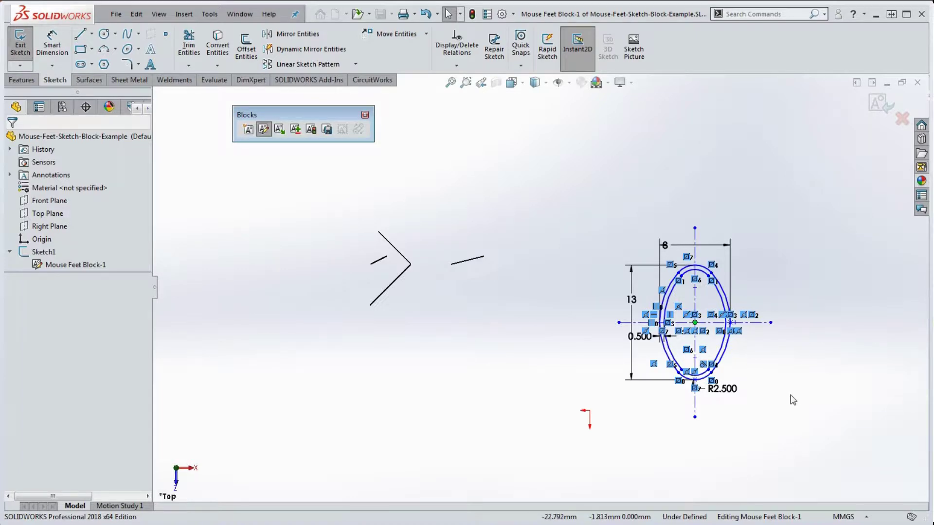
# Leave the Mouse Feet Block definition by rebuilding and reopen Sketch1 for editing.
pyautogui.click(694, 323)
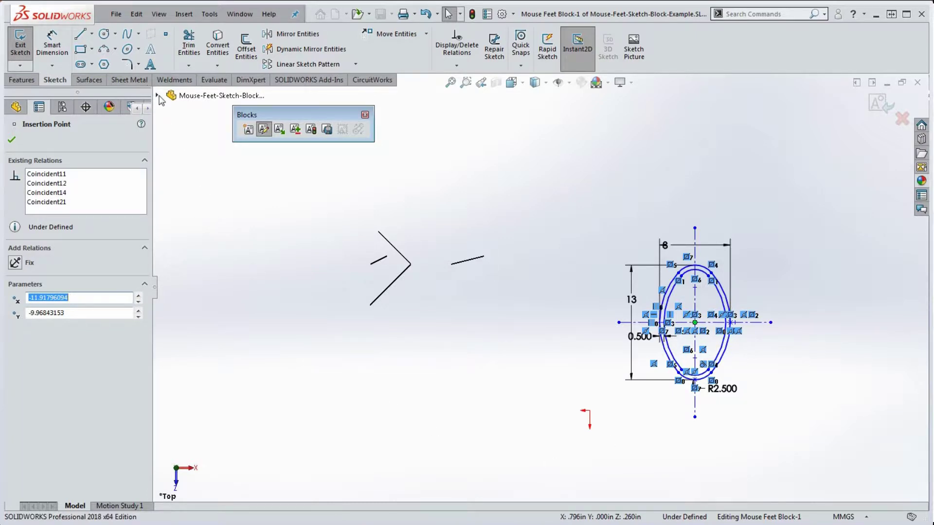
pyautogui.click(520, 113)
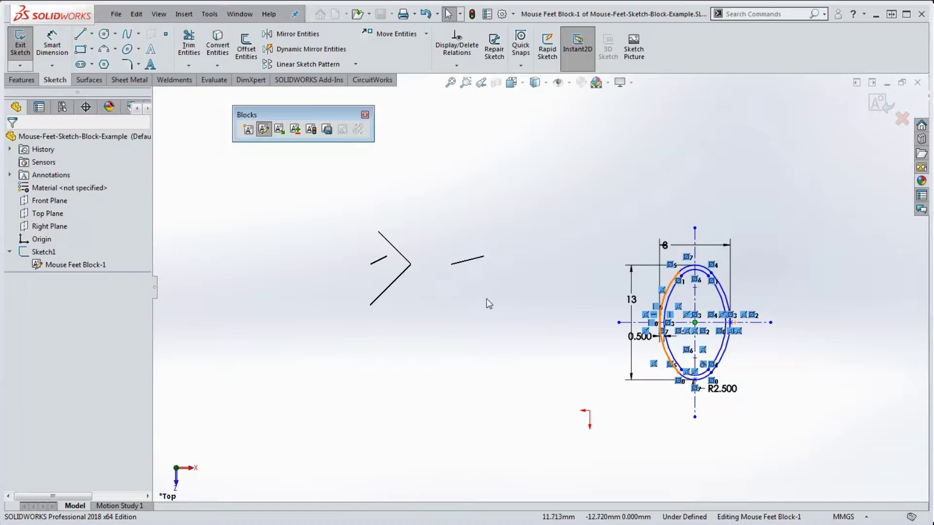
pyautogui.click(471, 15)
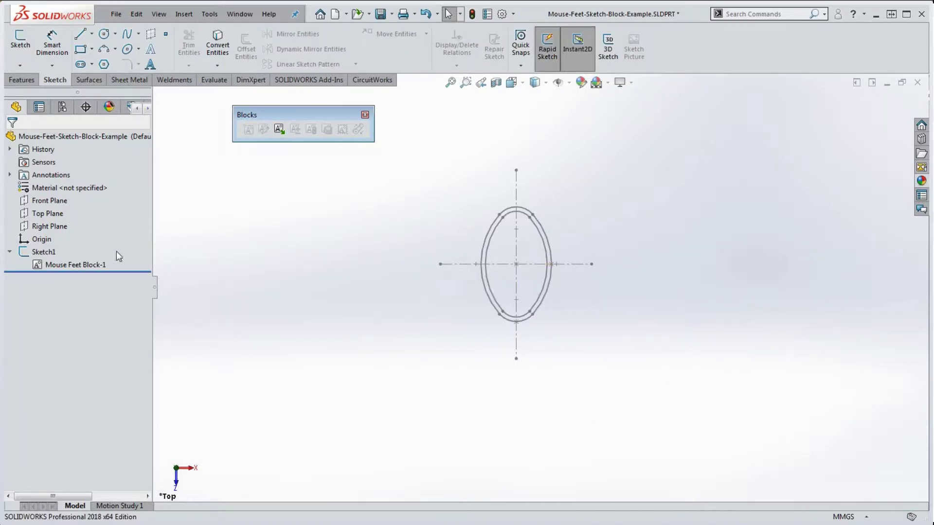
pyautogui.rightClick(53, 252)
pyautogui.click(74, 217)
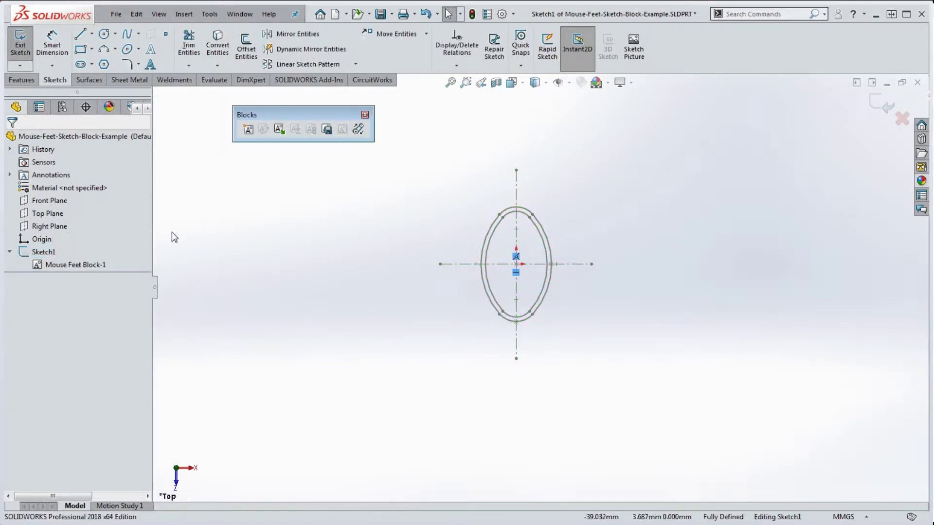
# Delete the block's coincident and horizontal relations at the origin and move the block away, below and to the right of the origin.
pyautogui.scroll(-3, 527, 266)
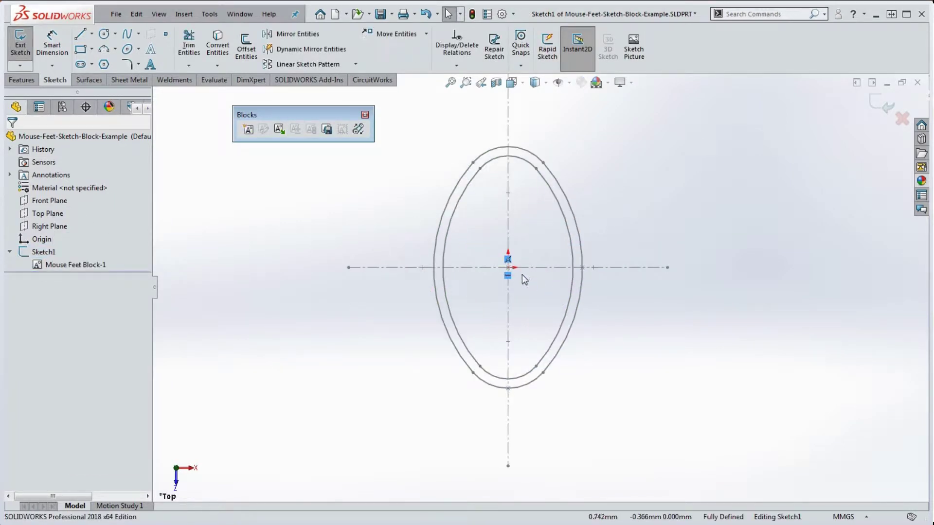
pyautogui.click(508, 259)
pyautogui.press('Delete')
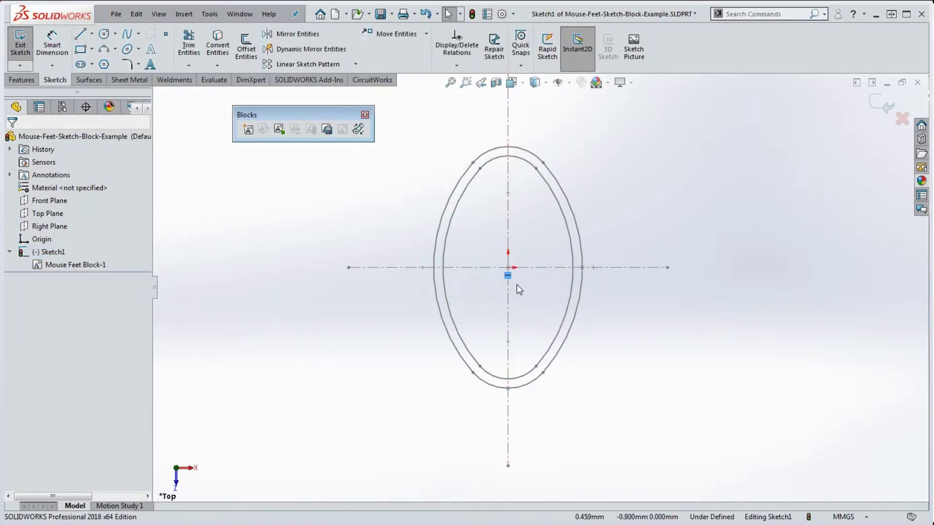
pyautogui.hotkey('ctrl', 'z')
pyautogui.scroll(6, 541, 276)
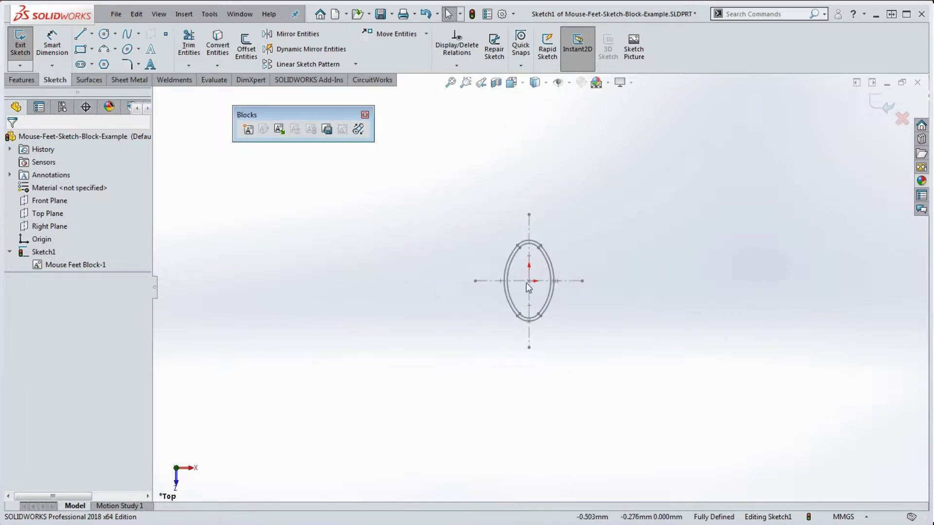
pyautogui.moveTo(530, 280); pyautogui.dragTo(765, 434)
pyautogui.click(680, 292)
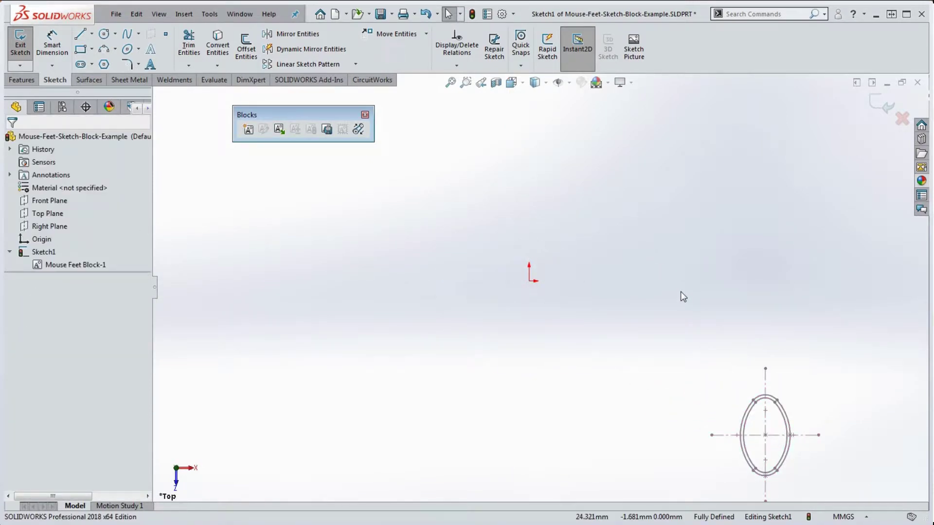
# Reposition the Mouse Feet Block so its insertion point is coincident with the sketch origin.
pyautogui.click(772, 434)
pyautogui.moveTo(772, 434); pyautogui.dragTo(743, 315)
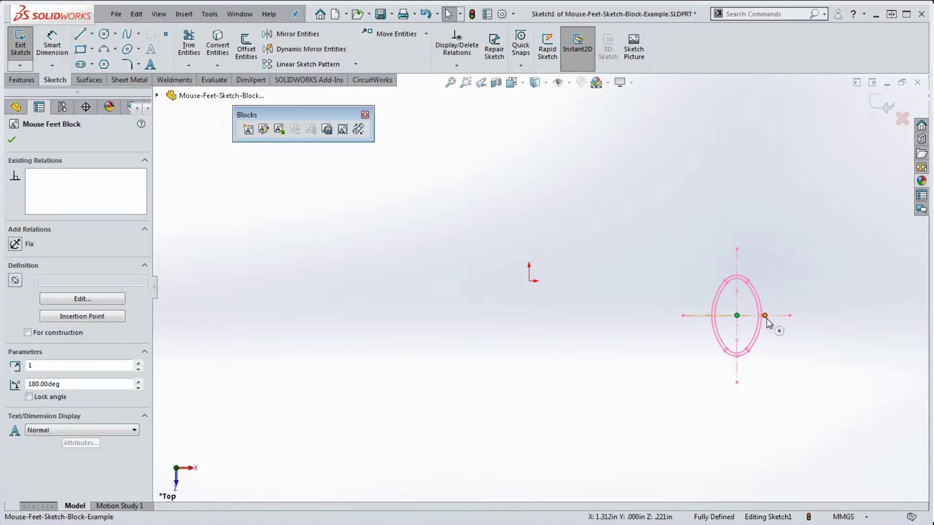
pyautogui.moveTo(737, 316)
pyautogui.mouseDown()
pyautogui.moveTo(592, 311)
pyautogui.moveTo(562, 250)
pyautogui.moveTo(530, 280)
pyautogui.mouseUp()
pyautogui.click(612, 353)
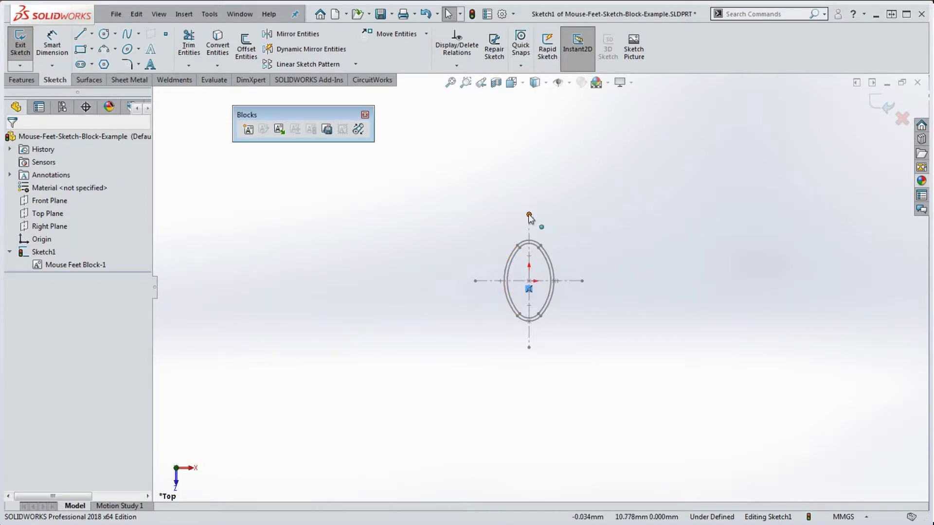
# Rotate the block about the origin by the upper end of its long centreline and make that centreline vertical.
pyautogui.moveTo(528, 215); pyautogui.dragTo(501, 224)
pyautogui.click(571, 215)
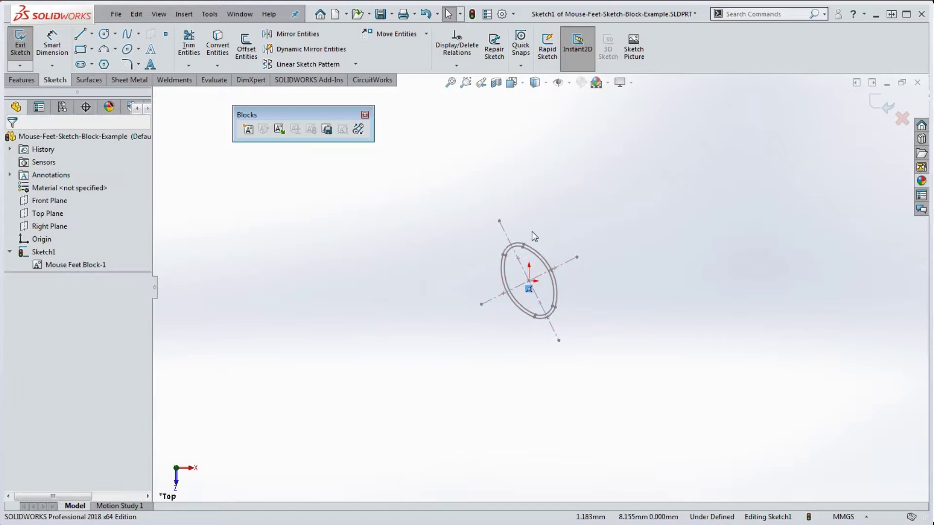
pyautogui.click(506, 237)
pyautogui.click(564, 185)
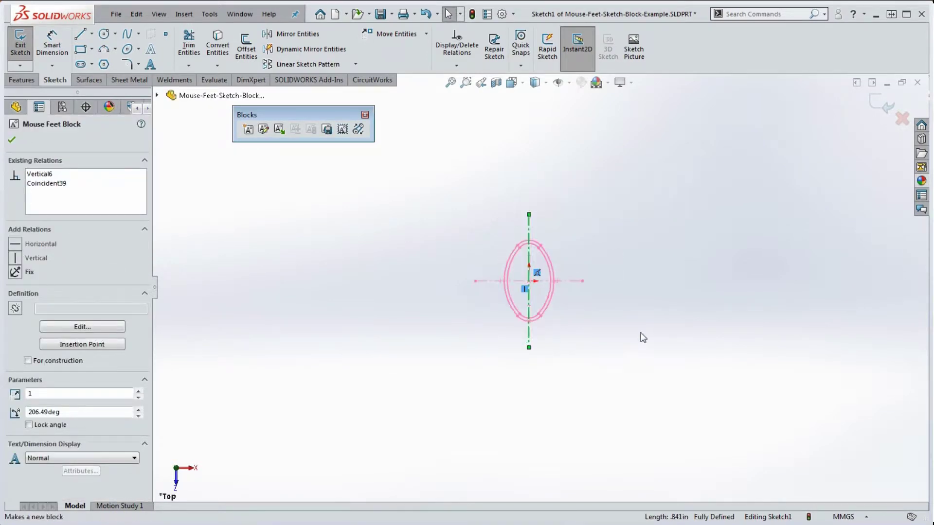
pyautogui.click(643, 338)
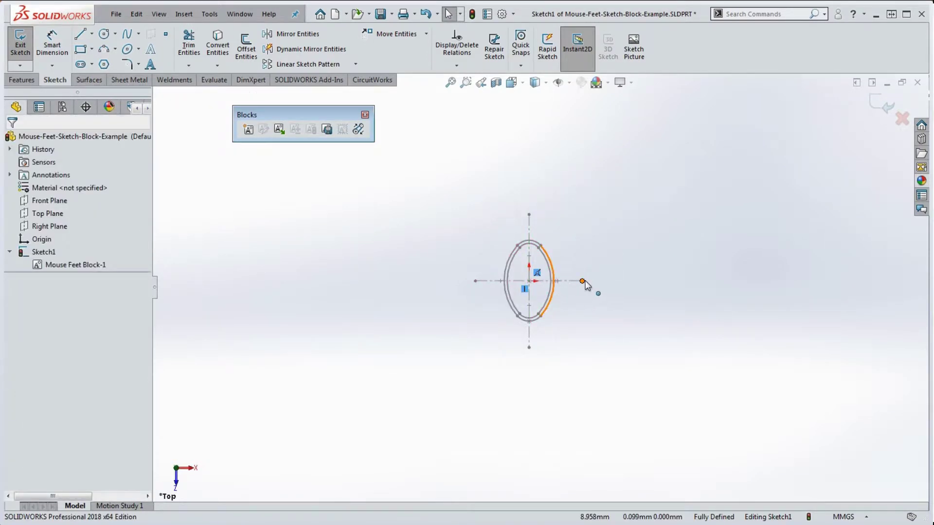
# Try to move the constrained block by the endpoints of its short and long centrelines.
pyautogui.click(585, 283)
pyautogui.click(602, 360)
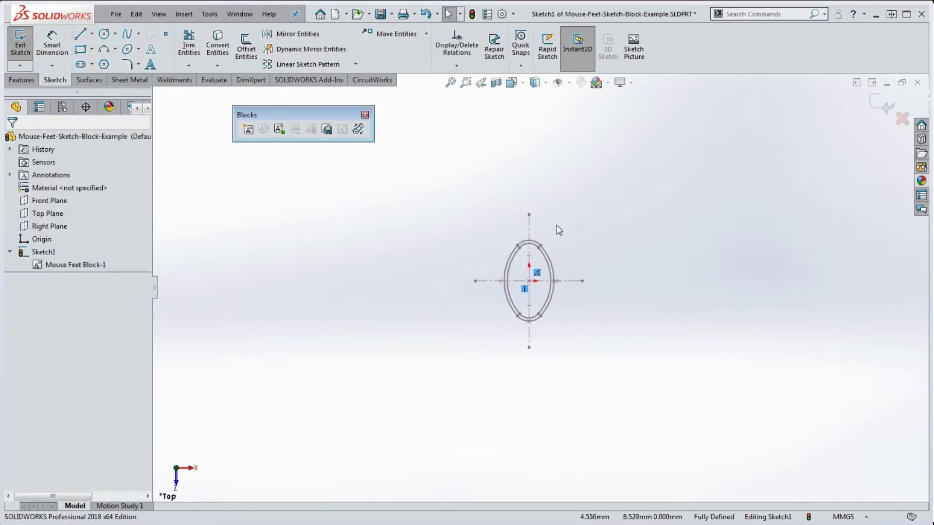
pyautogui.click(529, 217)
pyautogui.click(544, 361)
pyautogui.click(530, 349)
pyautogui.click(588, 370)
# Replace the block's vertical relation with a horizontal relation on its short centreline and test the block for movement.
pyautogui.moveTo(526, 291)
pyautogui.mouseDown()
pyautogui.moveTo(562, 227)
pyautogui.moveTo(575, 255)
pyautogui.mouseUp()
pyautogui.click(589, 302)
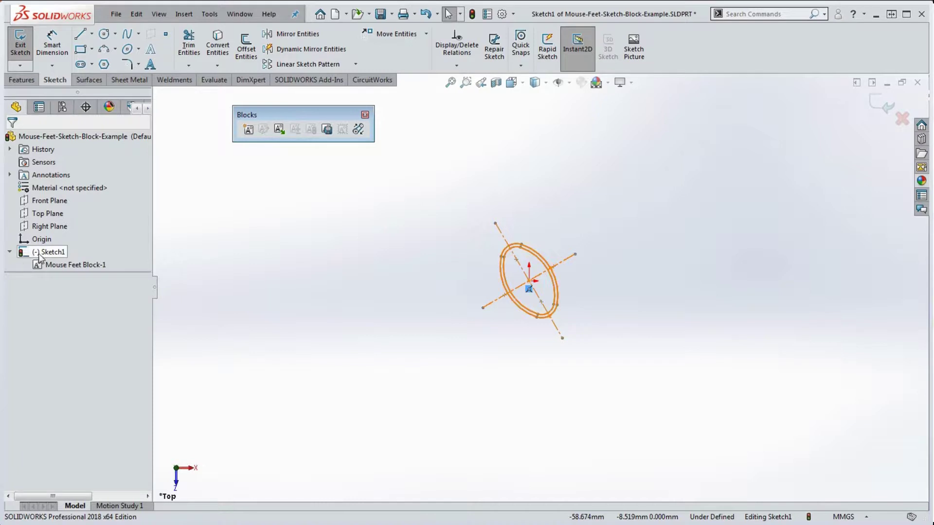
pyautogui.click(567, 259)
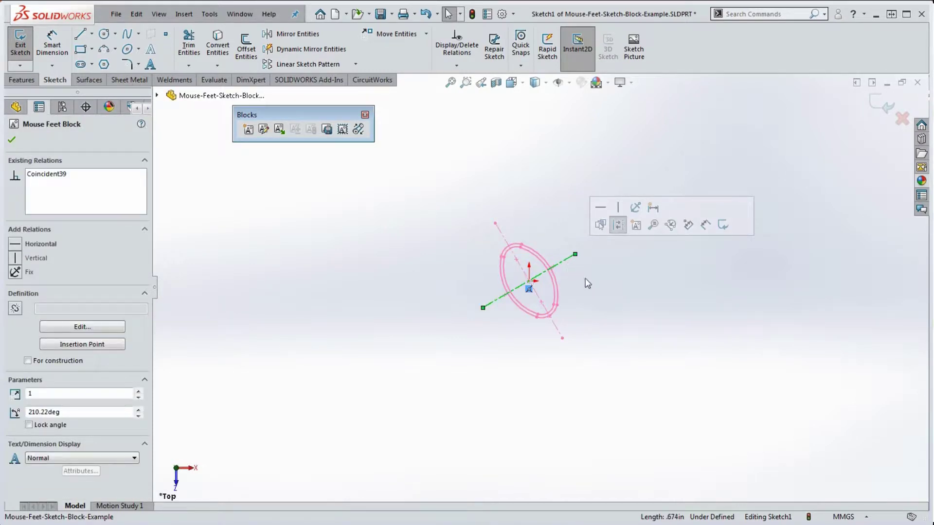
pyautogui.click(600, 207)
pyautogui.click(624, 289)
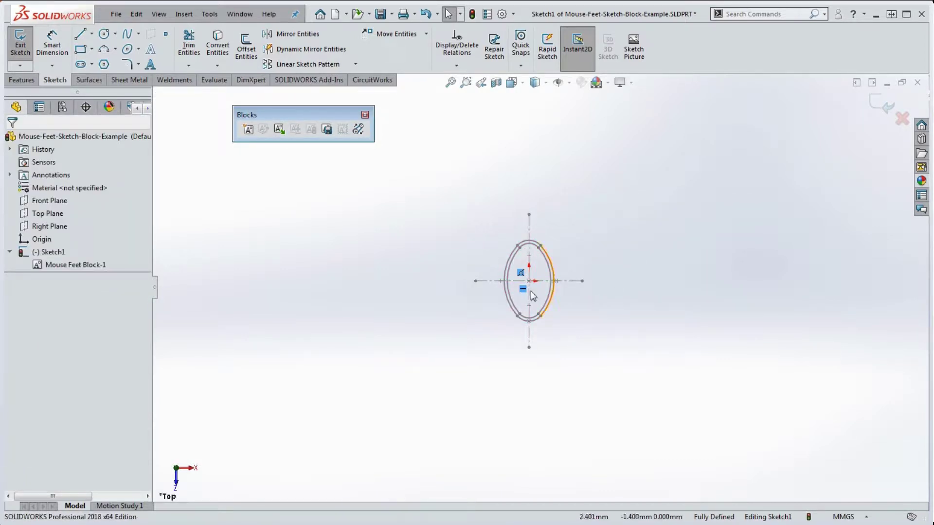
pyautogui.click(530, 215)
pyautogui.click(574, 249)
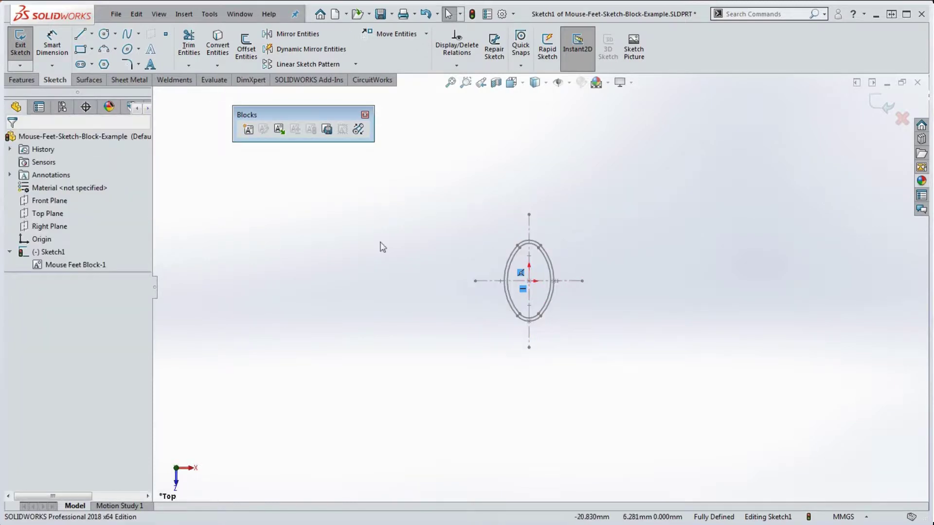
# Rebuild and reopen Sketch1 for editing, and delete the Mouse Feet Block instance from it.
pyautogui.click(471, 16)
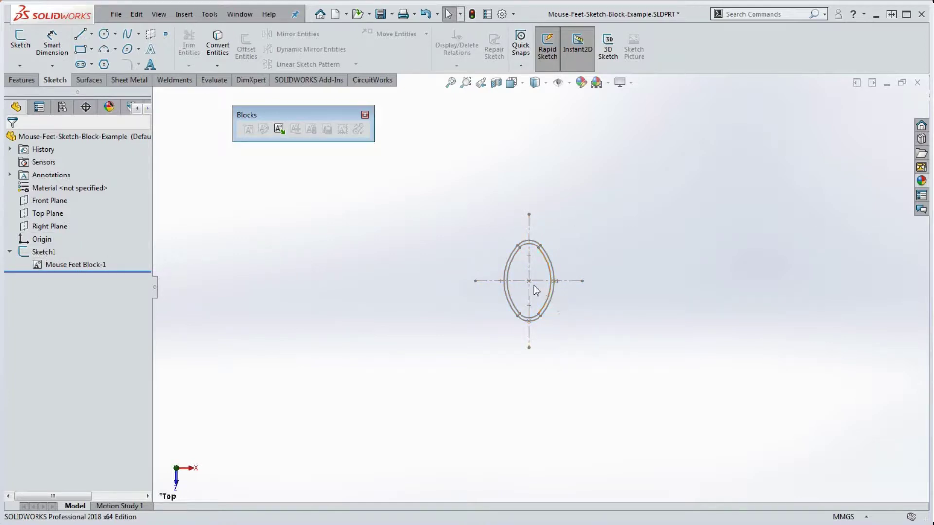
pyautogui.rightClick(40, 251)
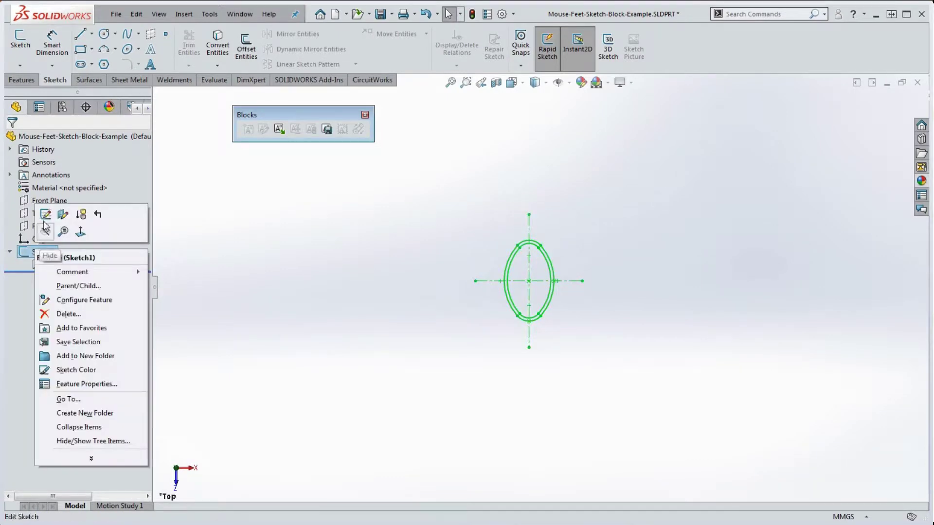
pyautogui.click(45, 228)
pyautogui.click(528, 231)
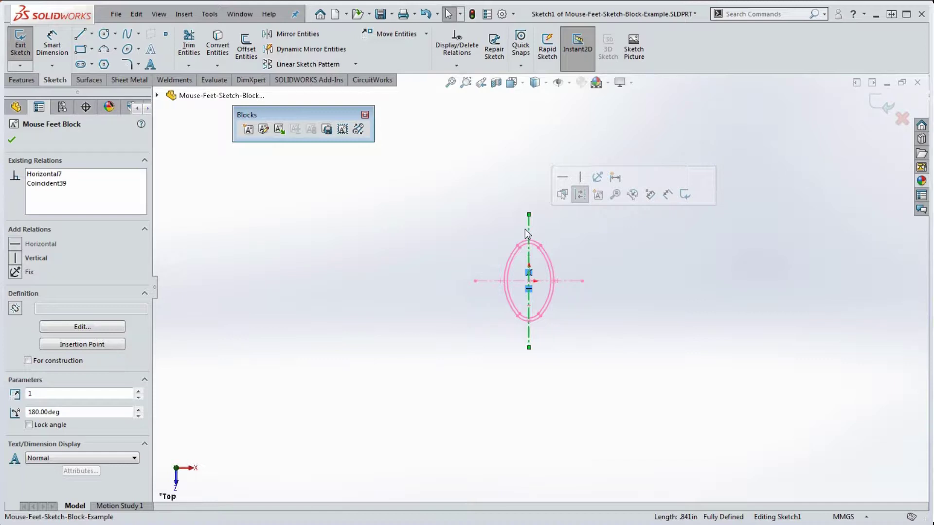
pyautogui.click(570, 244)
pyautogui.click(571, 287)
pyautogui.click(570, 287)
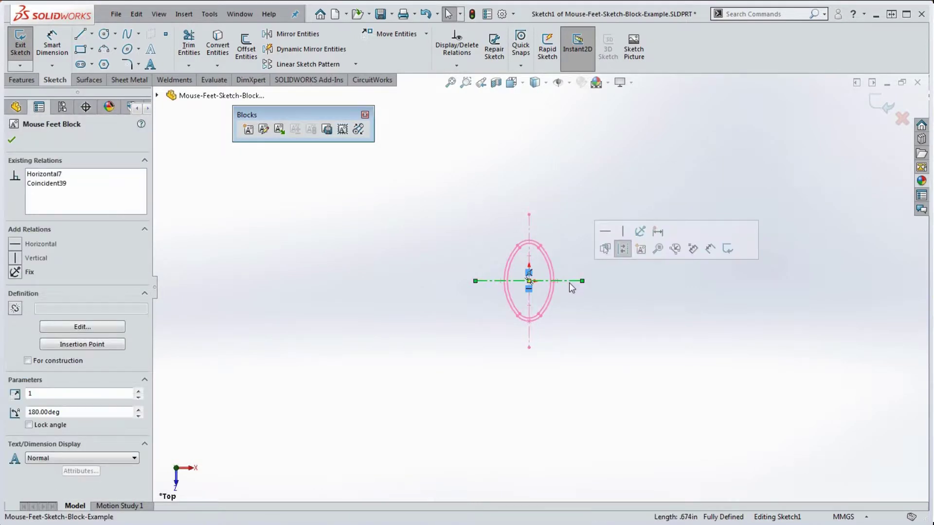
pyautogui.press('Delete')
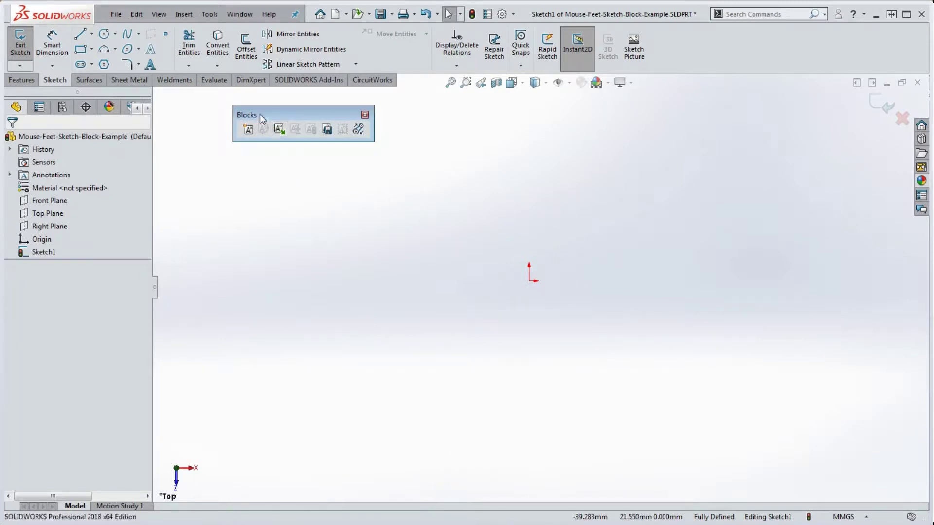
# Shift the floating Blocks palette slightly aside and insert the Mouse Feet Block at the sketch origin with scale 1 and angle 0°.
pyautogui.moveTo(276, 114); pyautogui.dragTo(229, 115)
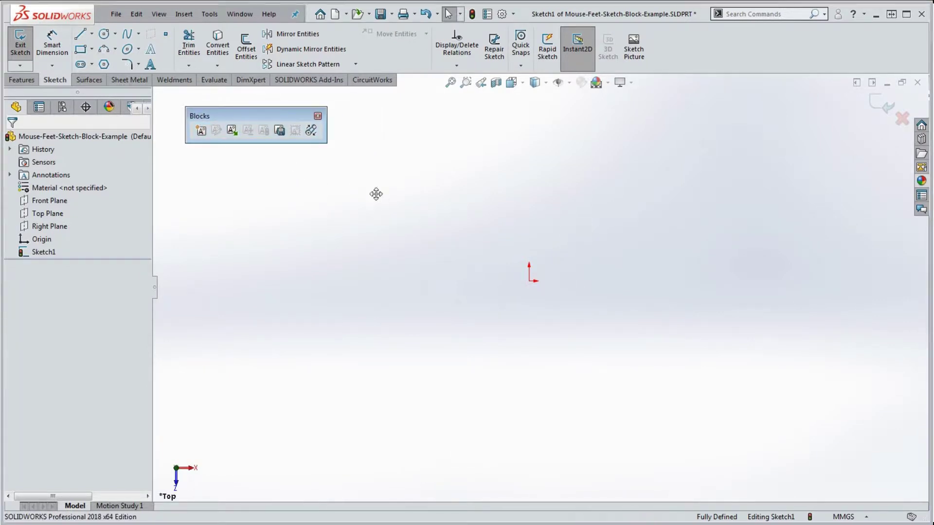
pyautogui.rightClick(699, 53)
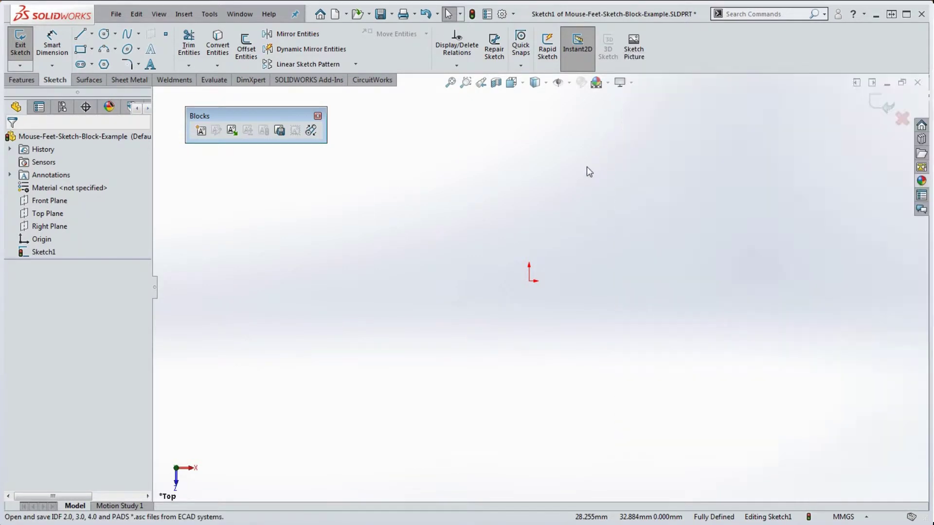
pyautogui.click(586, 167)
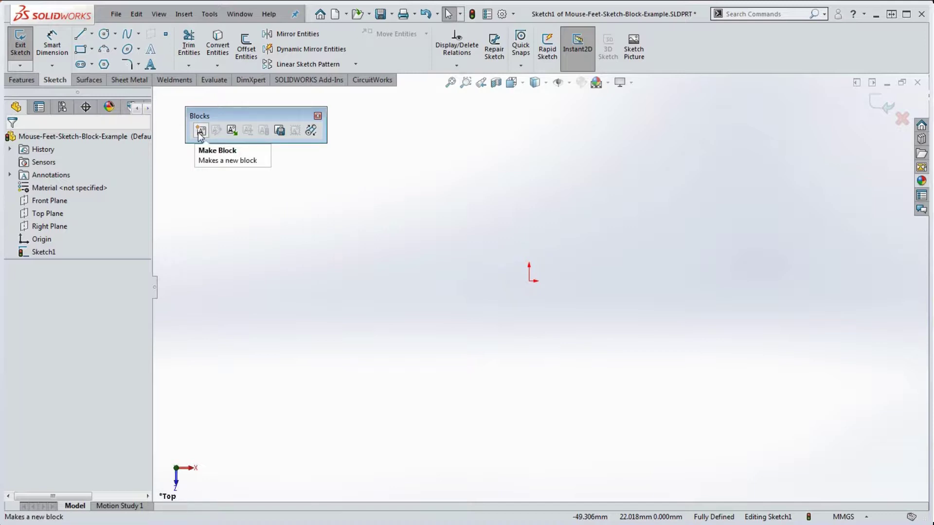
pyautogui.click(232, 131)
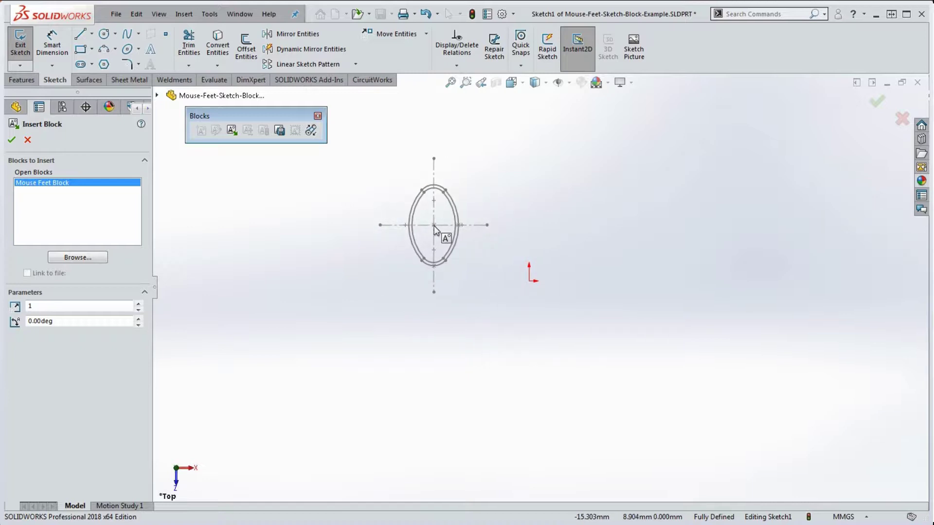
pyautogui.click(528, 282)
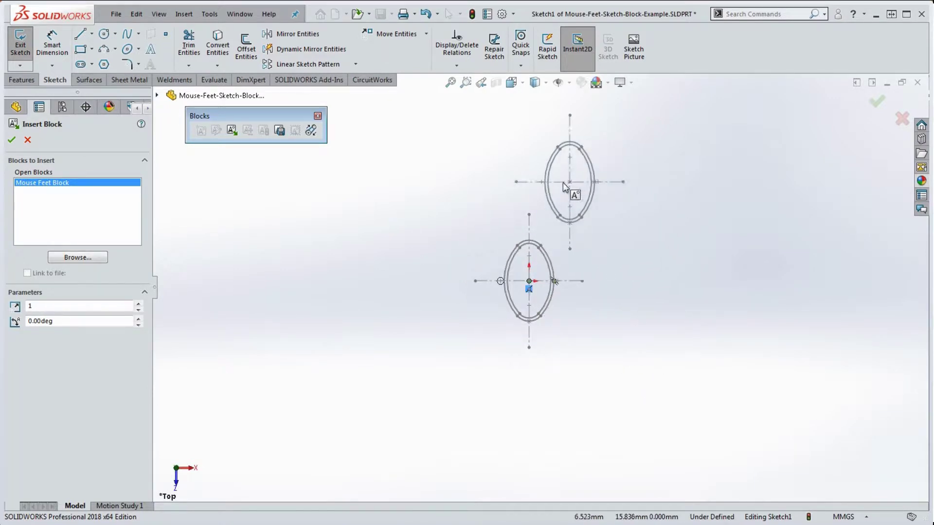
# Place three extra Mouse Feet Block copies to the left of and below the one at the origin.
pyautogui.click(430, 201)
pyautogui.click(404, 329)
pyautogui.click(462, 408)
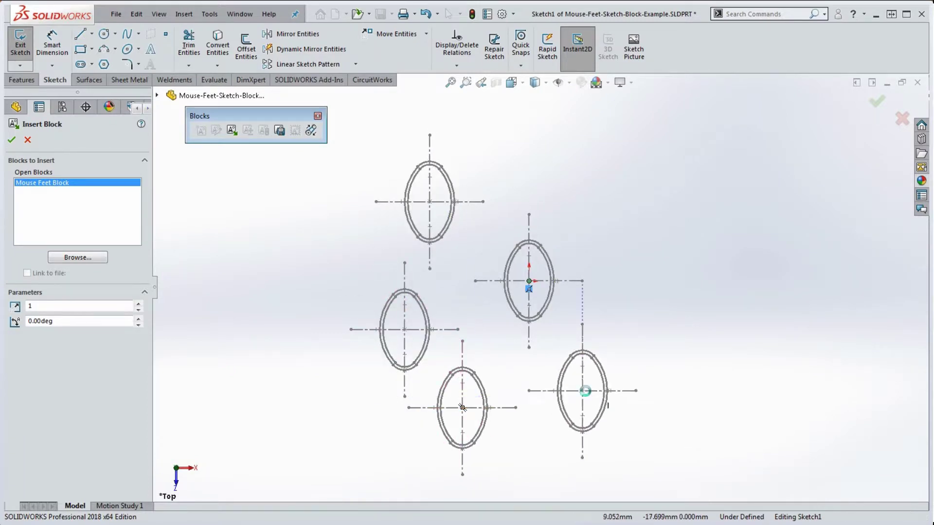
pyautogui.press('Escape')
# Delete the three extra Mouse Feet Block copies, keeping only the one at the origin.
pyautogui.click(485, 395)
pyautogui.press('Delete')
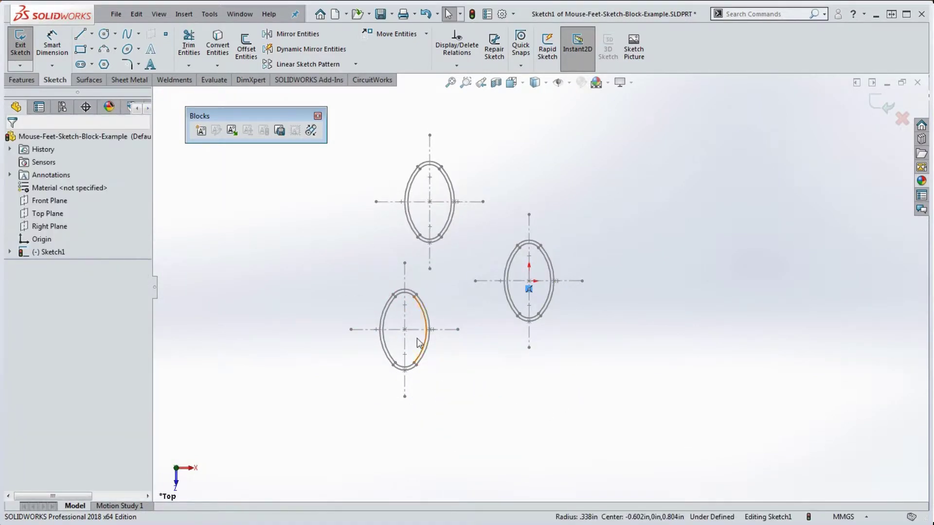
pyautogui.click(421, 314)
pyautogui.press('Delete')
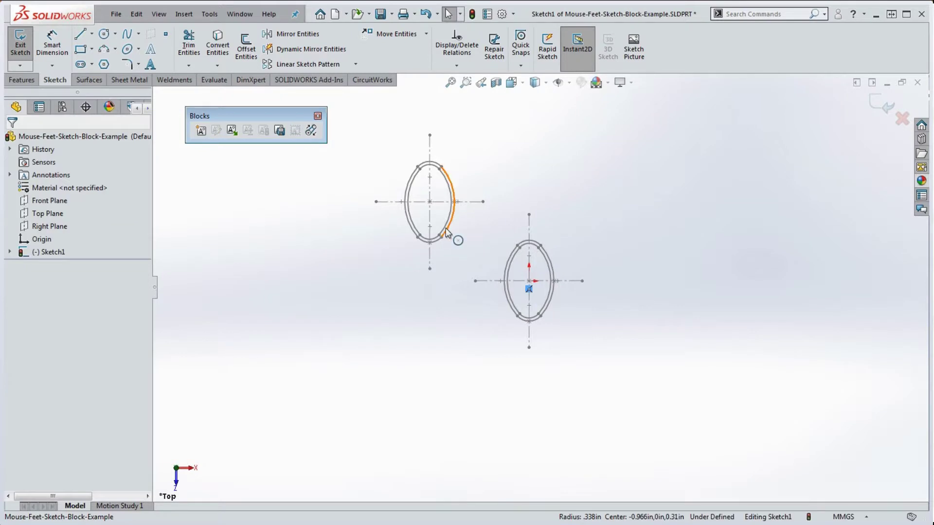
pyautogui.click(452, 230)
pyautogui.press('Delete')
# Rotate the block about the origin to about 194° and add a horizontal relation to its short centreline.
pyautogui.click(476, 281)
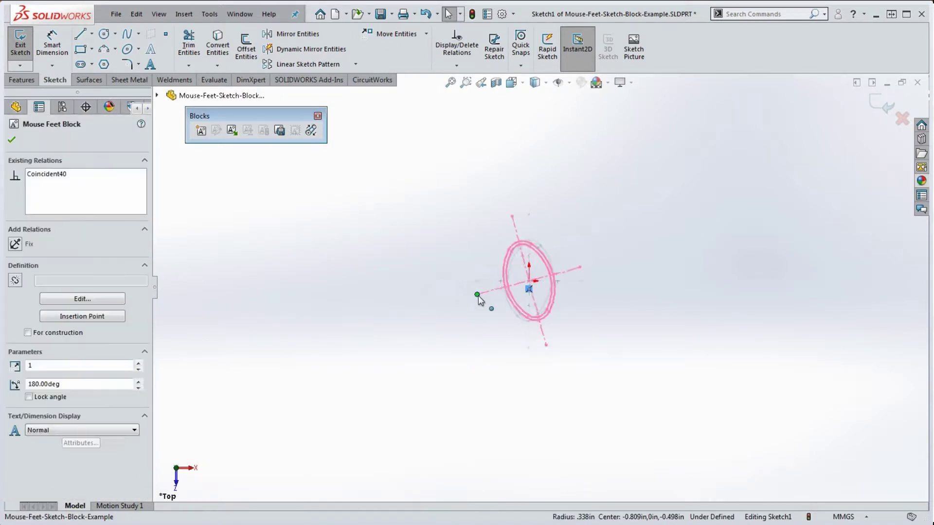
pyautogui.moveTo(478, 281); pyautogui.dragTo(464, 299)
pyautogui.click(491, 341)
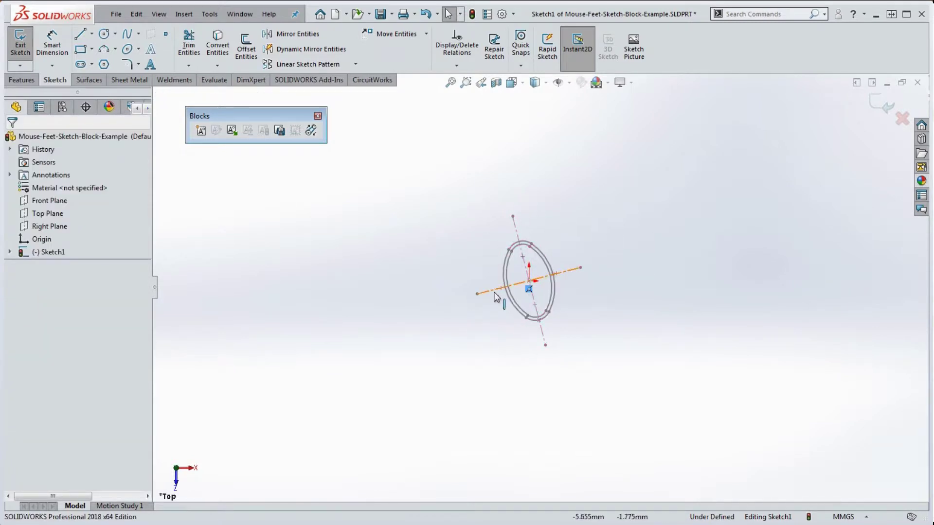
pyautogui.click(492, 291)
pyautogui.click(530, 242)
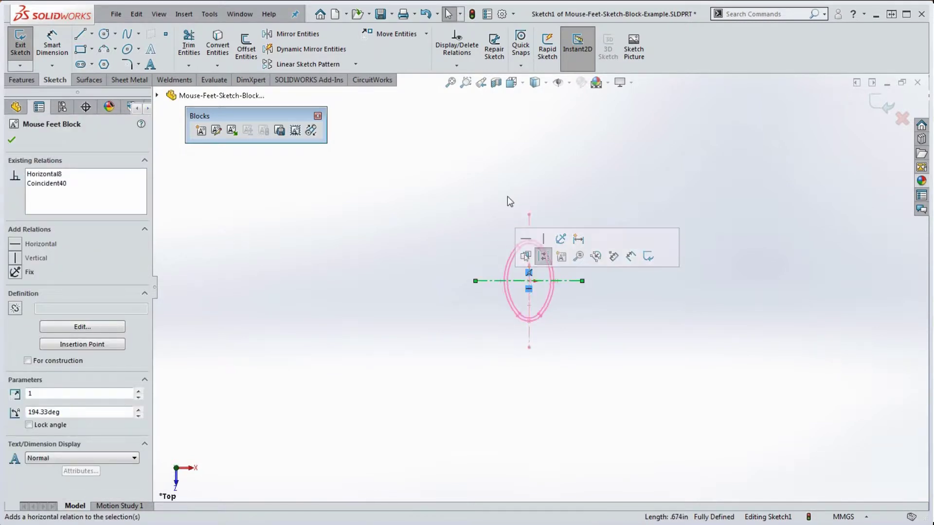
pyautogui.click(507, 197)
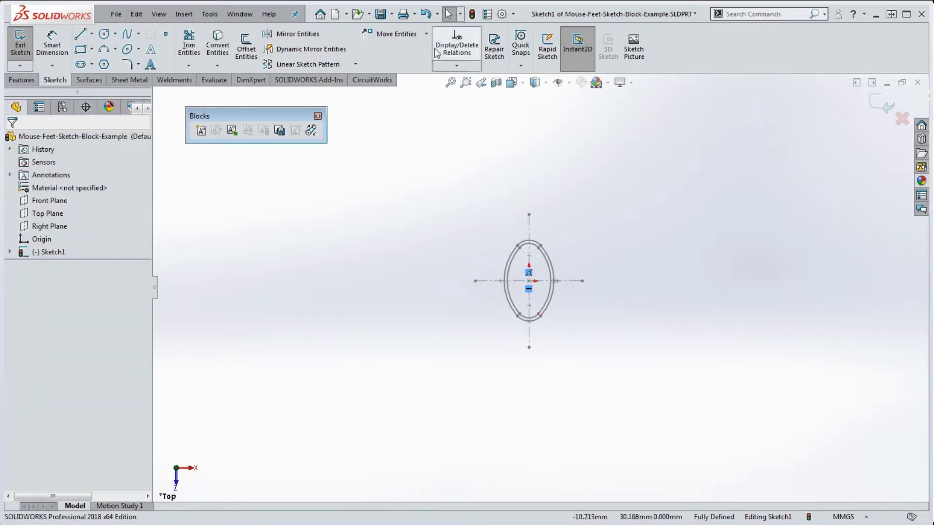
# Exit the sketch, expand Sketch1 in the feature tree to its block, and try to move the block's horizontal centreline endpoint.
pyautogui.click(473, 14)
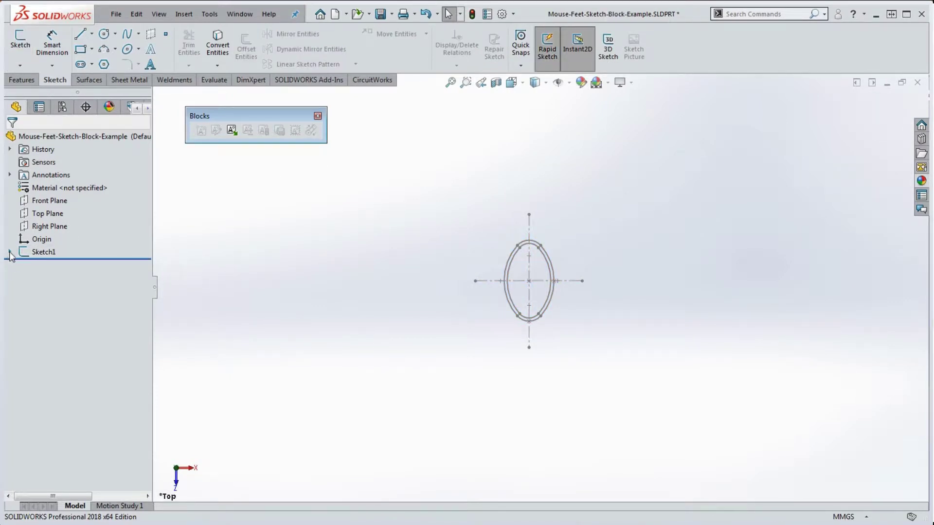
pyautogui.click(10, 253)
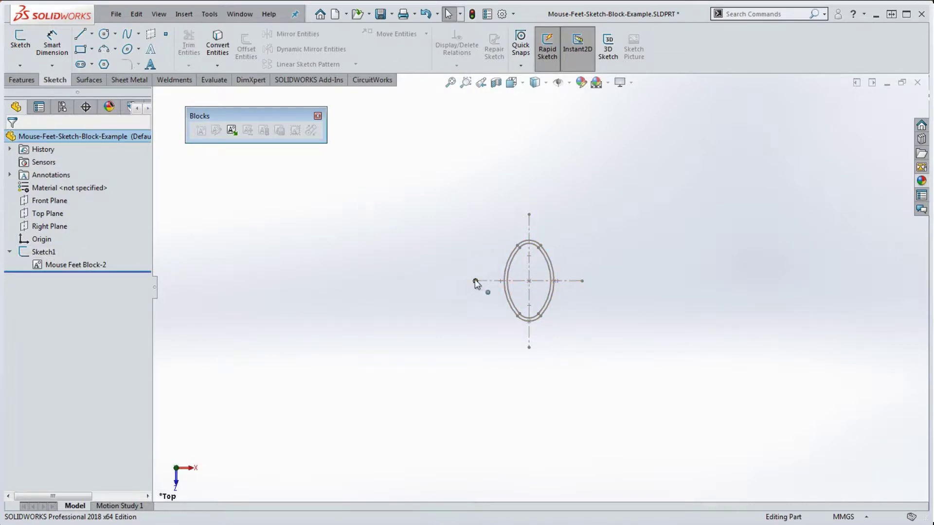
pyautogui.moveTo(475, 280)
pyautogui.mouseDown()
pyautogui.moveTo(480, 334)
pyautogui.moveTo(479, 315)
pyautogui.mouseUp()
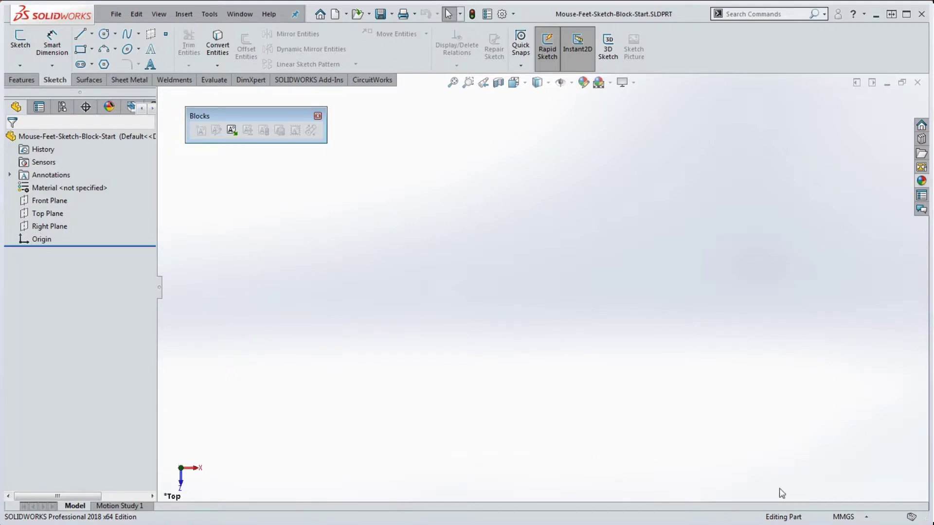
# Start a sketch on the Top Plane with a horizontal centerline about 168 mm long passing through the origin.
pyautogui.click(47, 215)
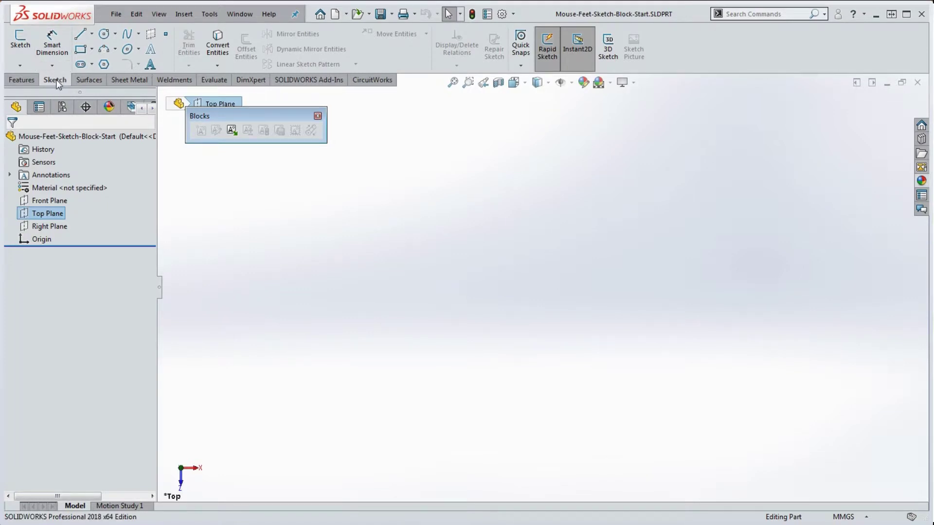
pyautogui.click(92, 34)
pyautogui.click(84, 64)
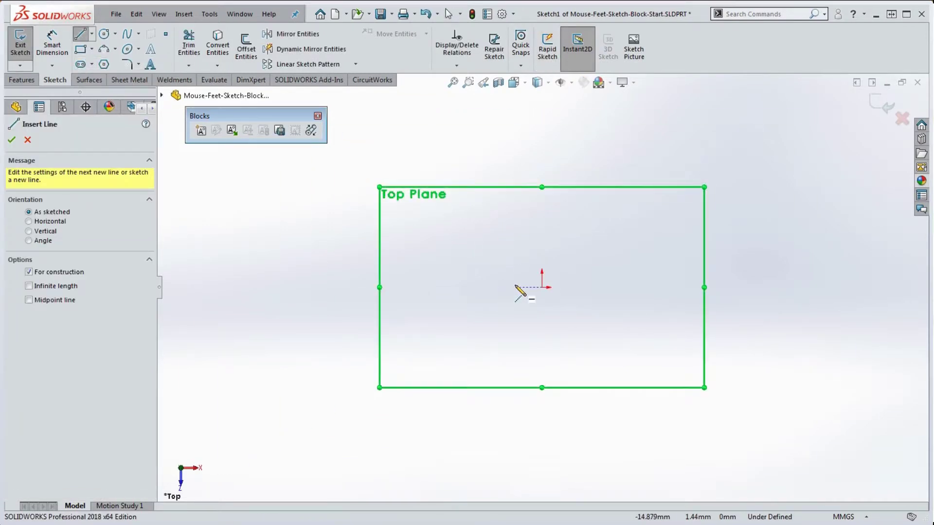
pyautogui.click(432, 287)
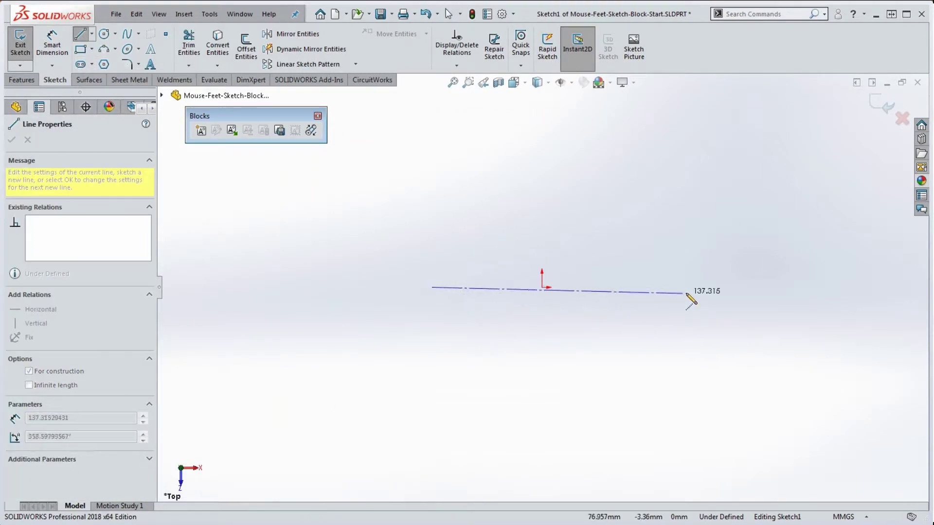
pyautogui.doubleClick(739, 287)
# Draw a vertical centerline about 175 mm long through the origin and delete it again.
pyautogui.click(541, 153)
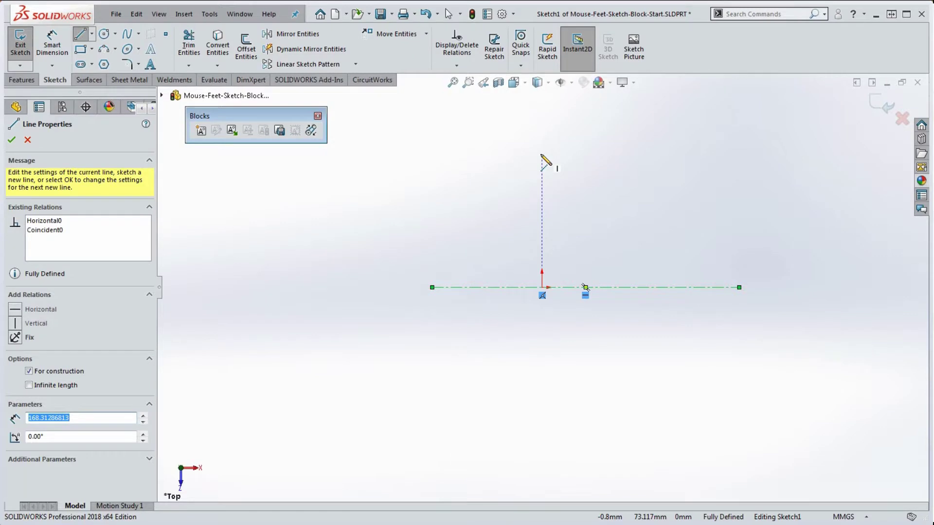
pyautogui.doubleClick(542, 472)
pyautogui.press('Escape')
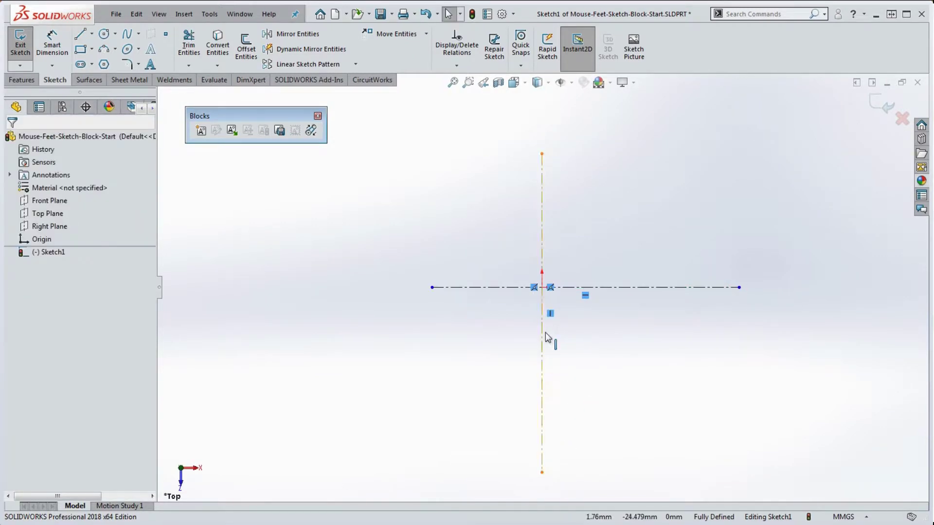
pyautogui.moveTo(610, 352); pyautogui.dragTo(438, 337)
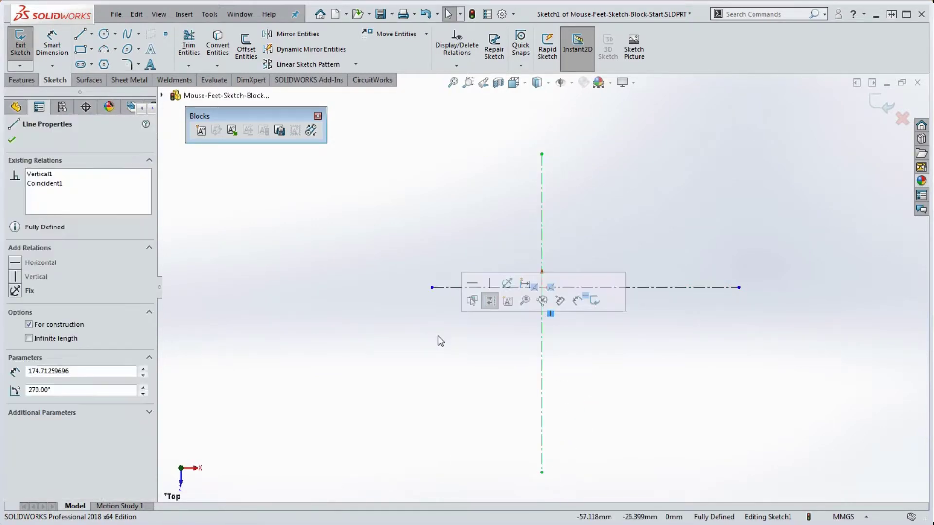
pyautogui.press('Delete')
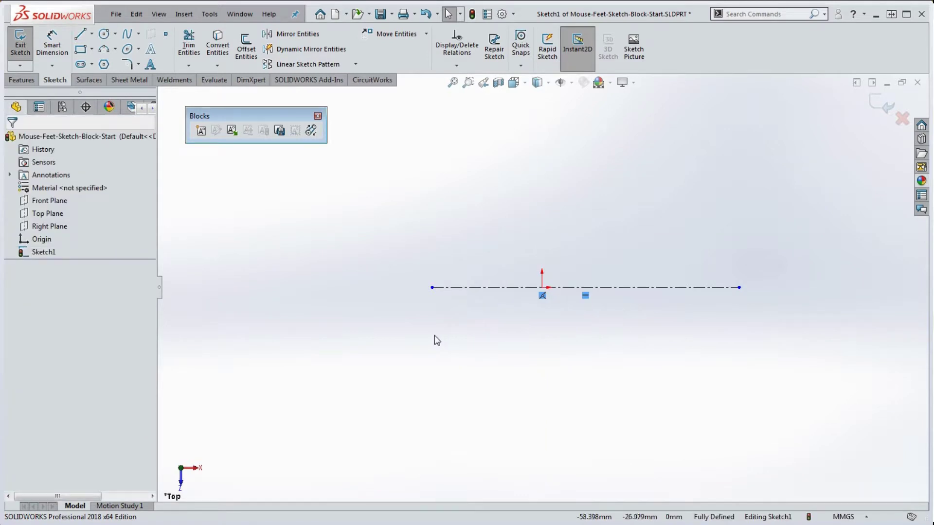
# Draw a vertical Midpoint Line about 188 mm long centred on the origin and make it construction geometry.
pyautogui.click(91, 33)
pyautogui.click(102, 77)
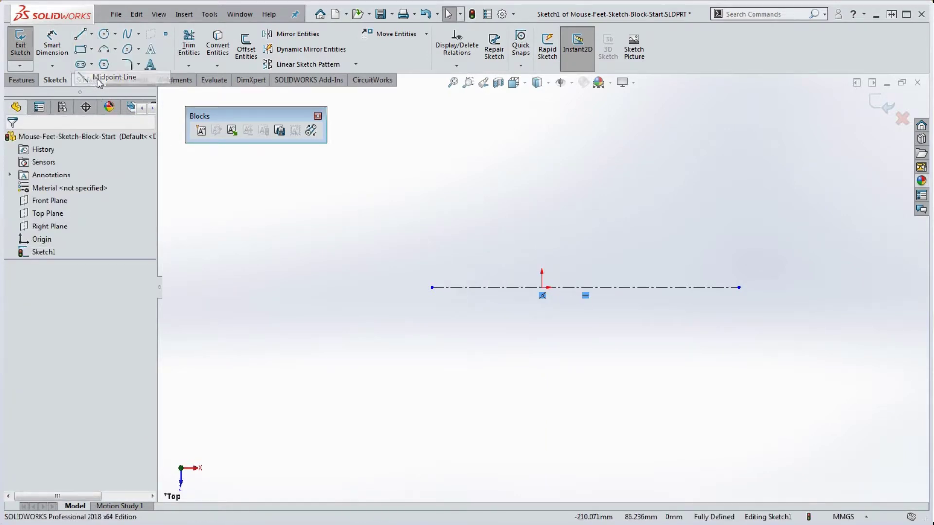
pyautogui.click(541, 288)
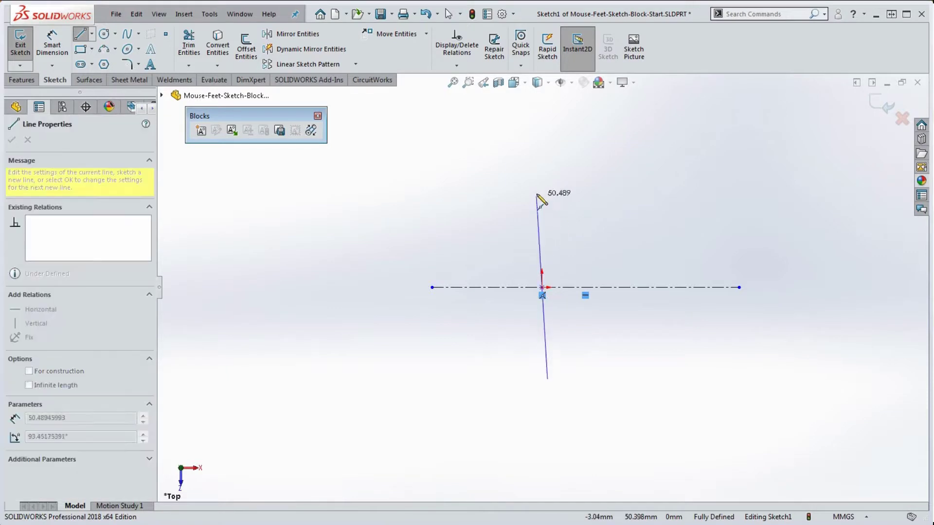
pyautogui.click(542, 115)
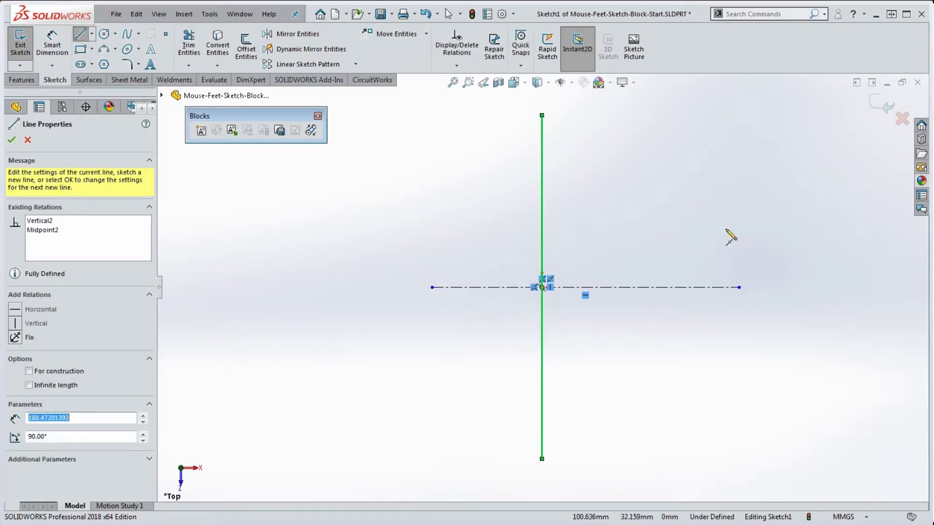
pyautogui.press('Escape')
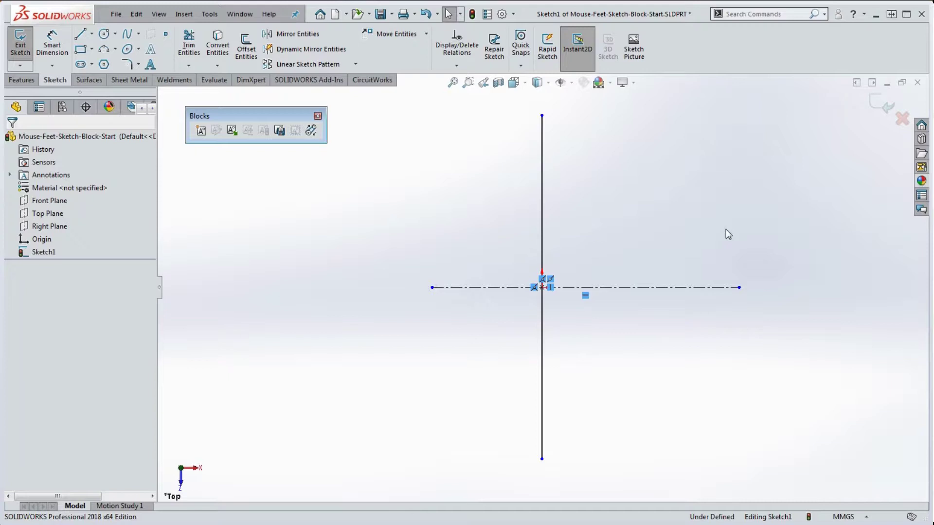
pyautogui.moveTo(608, 211); pyautogui.dragTo(483, 168)
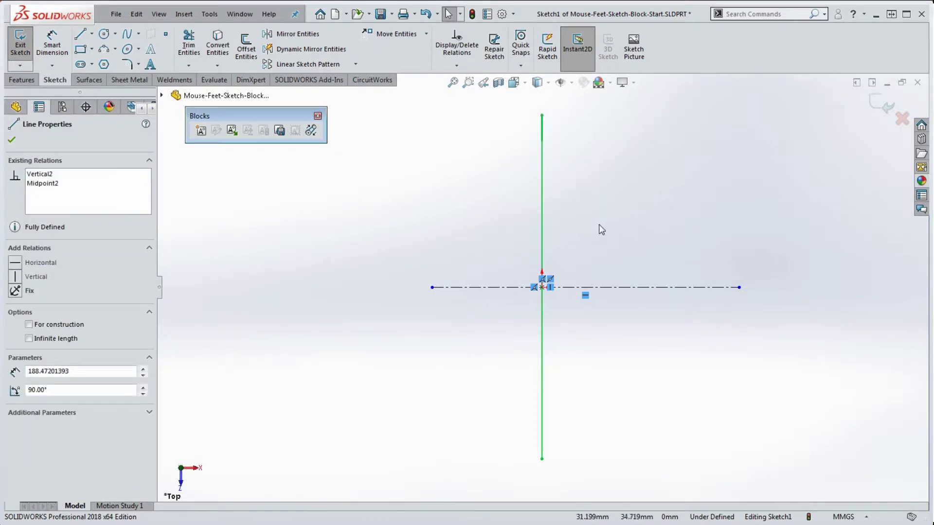
pyautogui.click(28, 324)
pyautogui.click(647, 370)
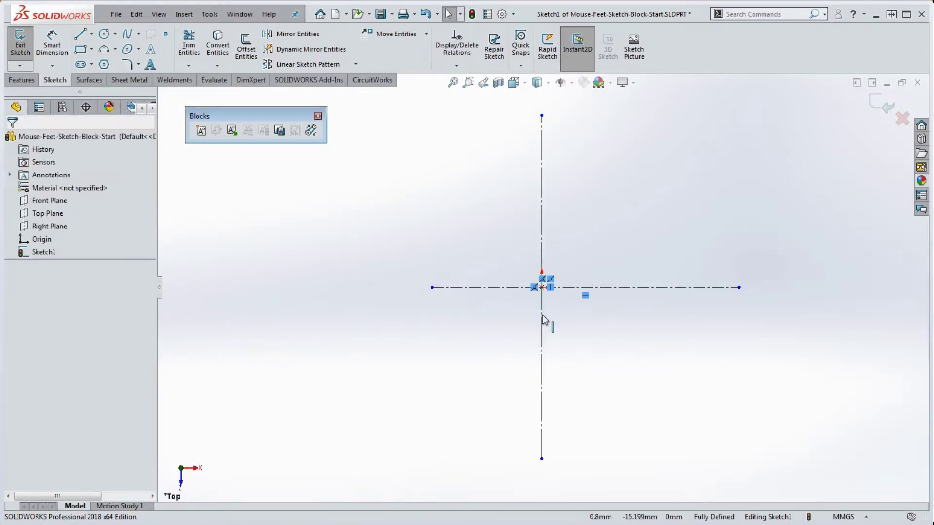
# Add a midpoint relation between the horizontal centerline and the vertical line's midpoint at the origin.
pyautogui.click(542, 288)
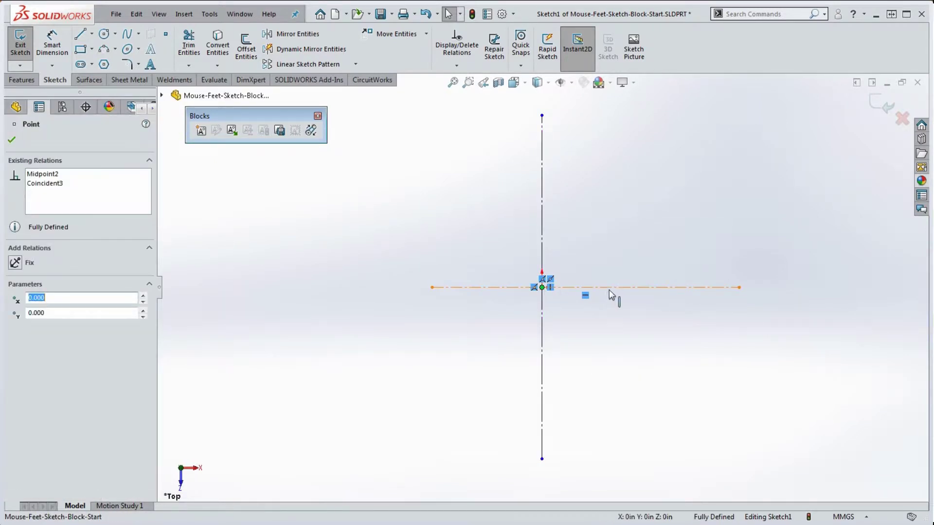
pyautogui.keyDown('ctrl'); pyautogui.click(609, 291); pyautogui.keyUp('ctrl')
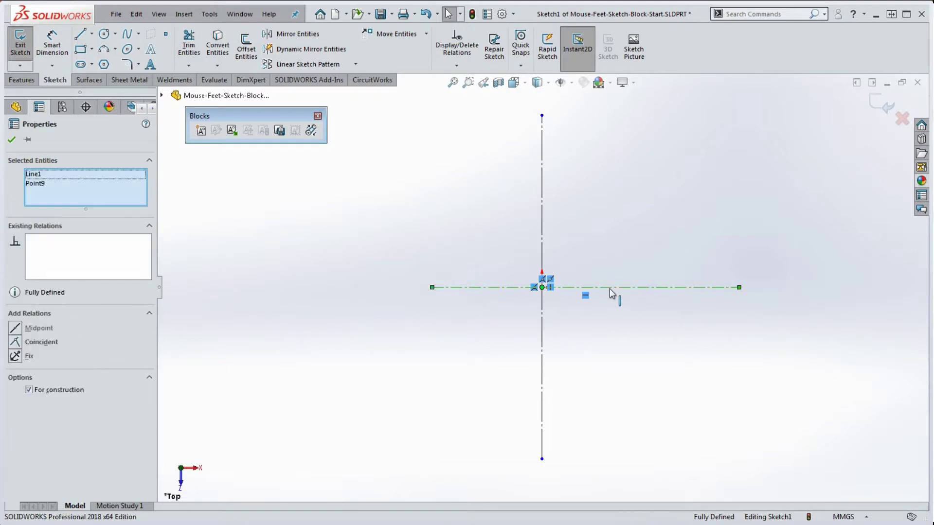
pyautogui.click(15, 328)
pyautogui.click(710, 357)
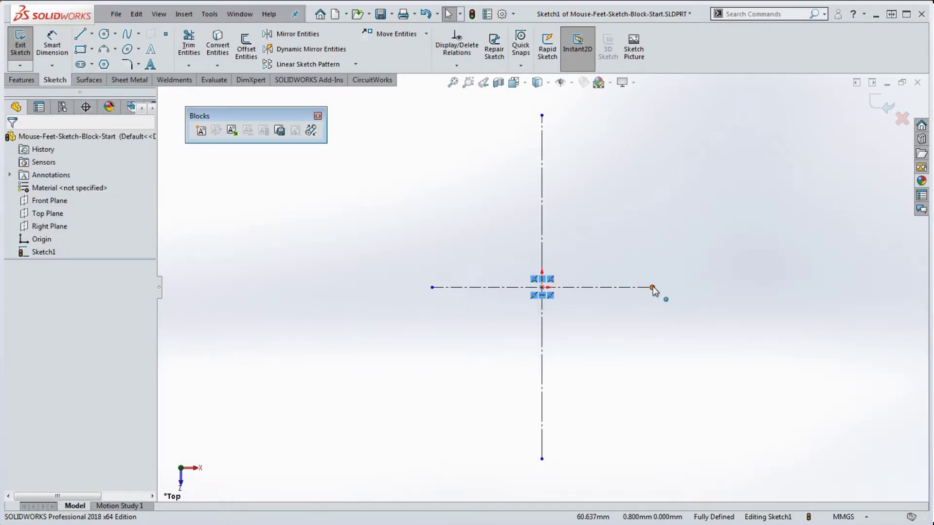
# Stretch the horizontal centerline to about 190 mm and lengthen the vertical centerline by moving their endpoints.
pyautogui.moveTo(652, 288); pyautogui.dragTo(671, 358)
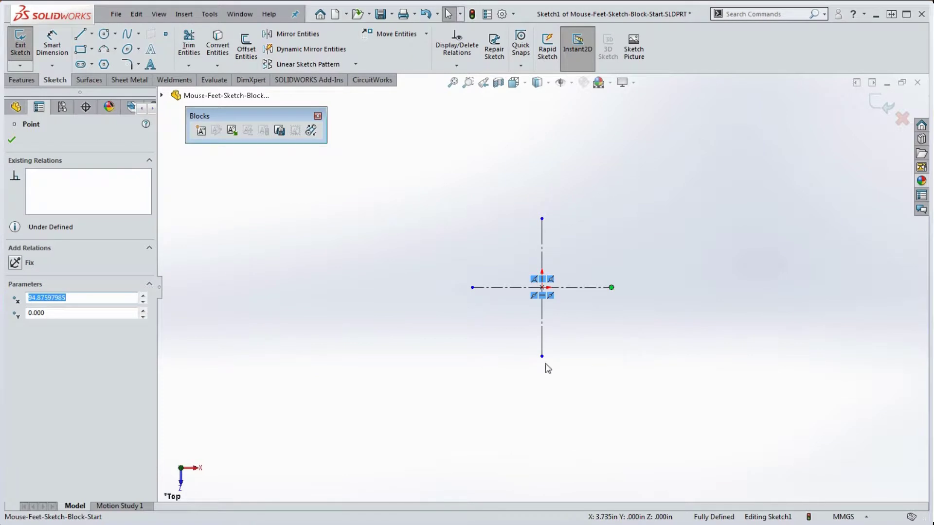
pyautogui.moveTo(542, 357); pyautogui.dragTo(543, 421)
pyautogui.click(581, 323)
# Sketch a three-point arc of about 26 mm radius across the vertical centerline above the origin.
pyautogui.scroll(-4, 557, 300)
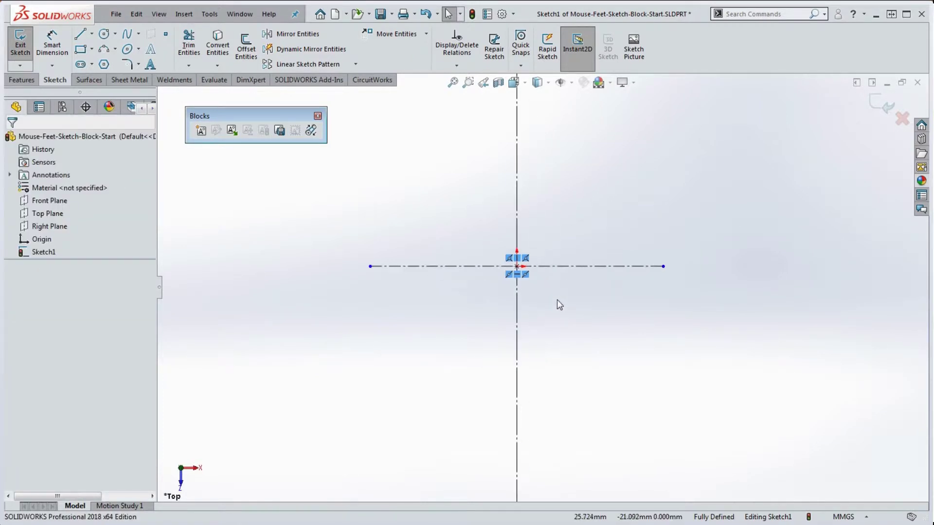
pyautogui.scroll(-2, 529, 241)
pyautogui.scroll(5, 535, 230)
pyautogui.scroll(-4, 538, 212)
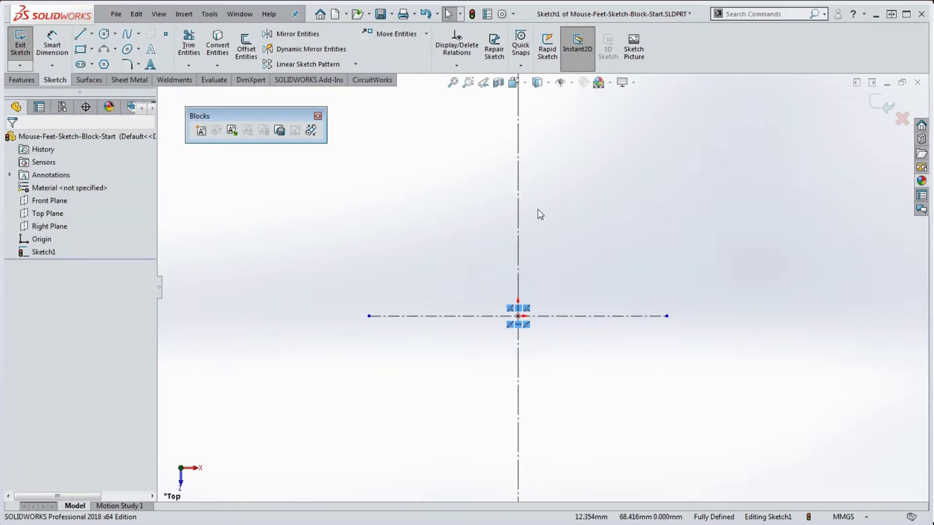
pyautogui.click(105, 50)
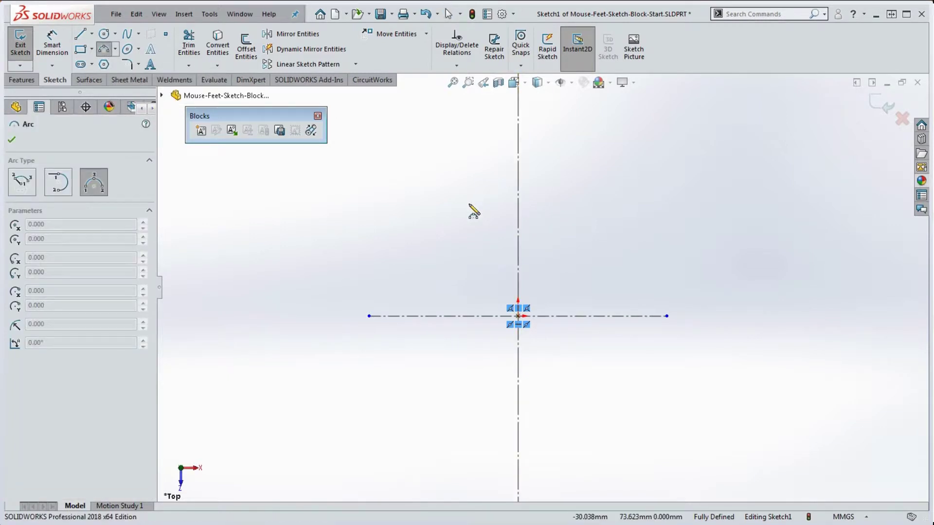
pyautogui.click(485, 160)
pyautogui.click(552, 159)
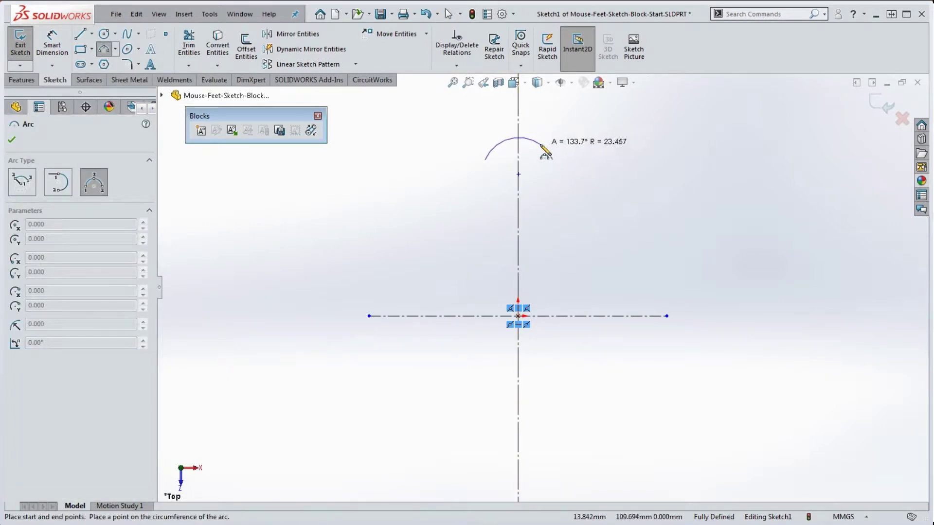
pyautogui.click(546, 154)
pyautogui.press('Escape')
# Make the arc's midpoint and its centre point coincident with the vertical centerline.
pyautogui.scroll(-5, 559, 190)
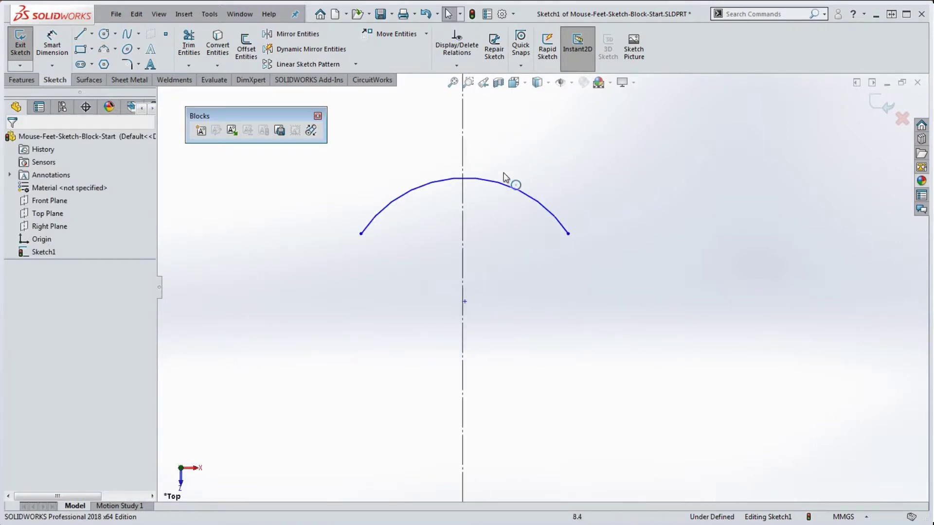
pyautogui.scroll(2, 510, 204)
pyautogui.rightClick(515, 214)
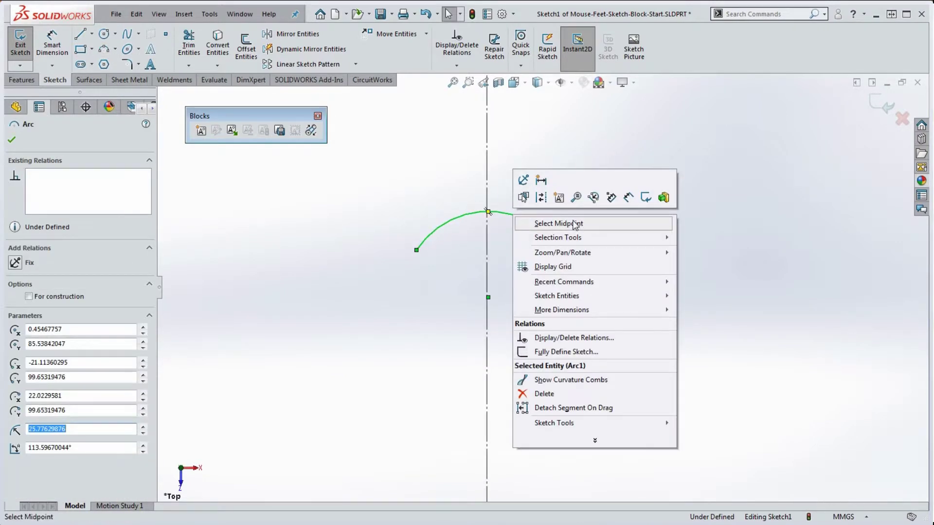
pyautogui.click(558, 223)
pyautogui.keyDown('ctrl'); pyautogui.click(487, 254); pyautogui.keyUp('ctrl')
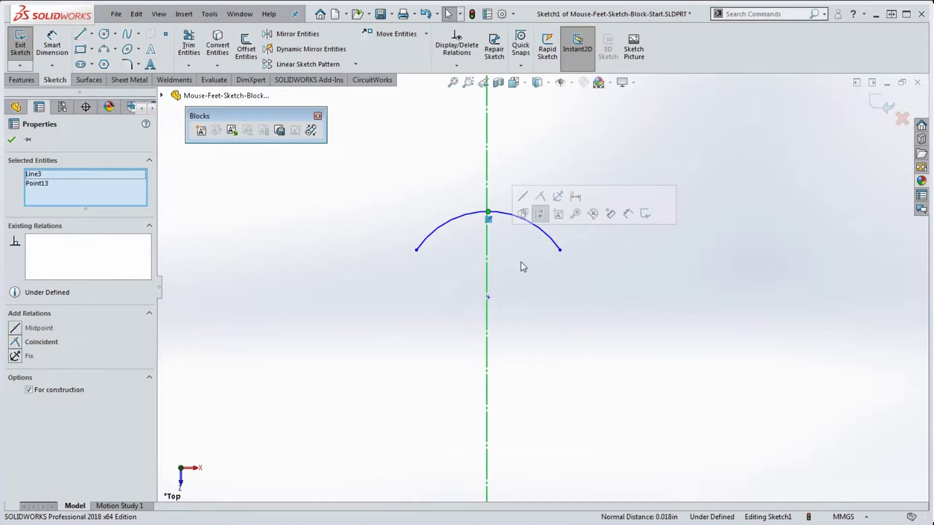
pyautogui.click(40, 341)
pyautogui.press('Escape')
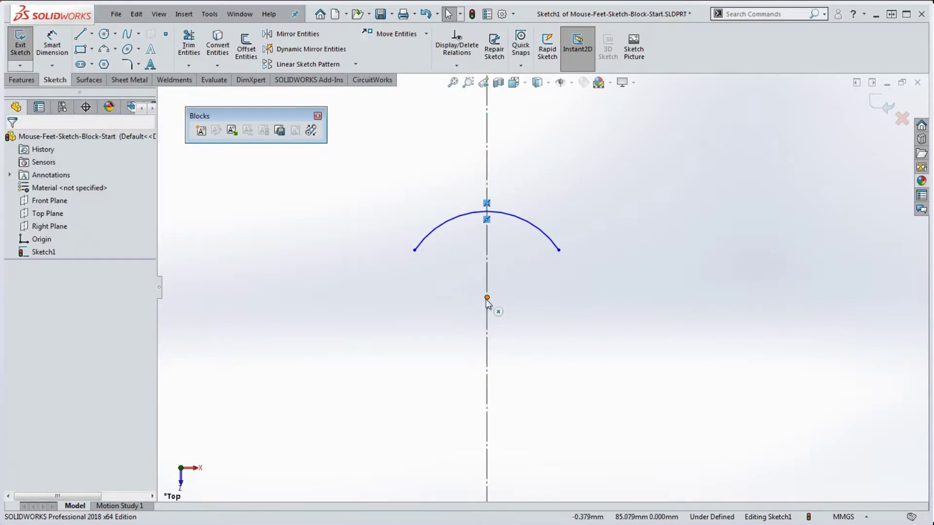
pyautogui.moveTo(487, 299)
pyautogui.mouseDown()
pyautogui.moveTo(532, 304)
pyautogui.moveTo(476, 332)
pyautogui.mouseUp()
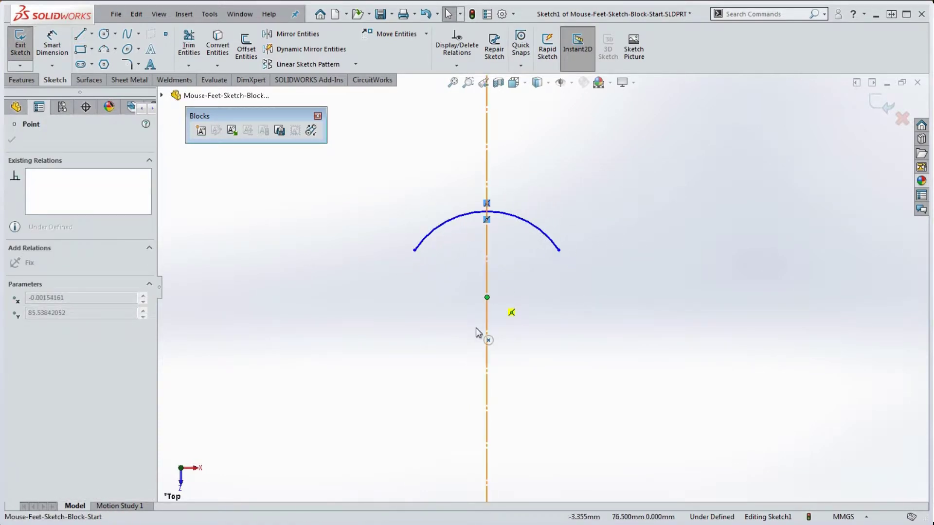
pyautogui.click(548, 372)
# Dimension the arc's radius as 2.5 mm.
pyautogui.scroll(4, 545, 336)
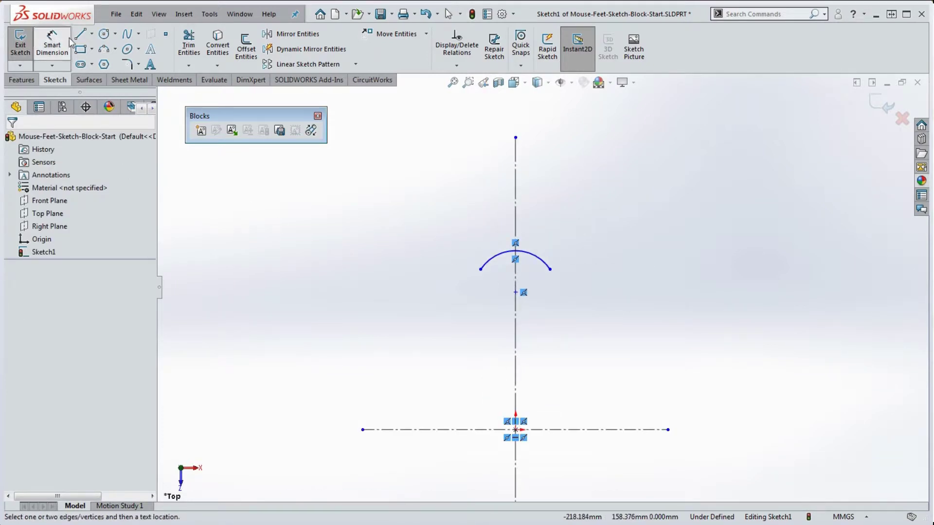
pyautogui.click(496, 254)
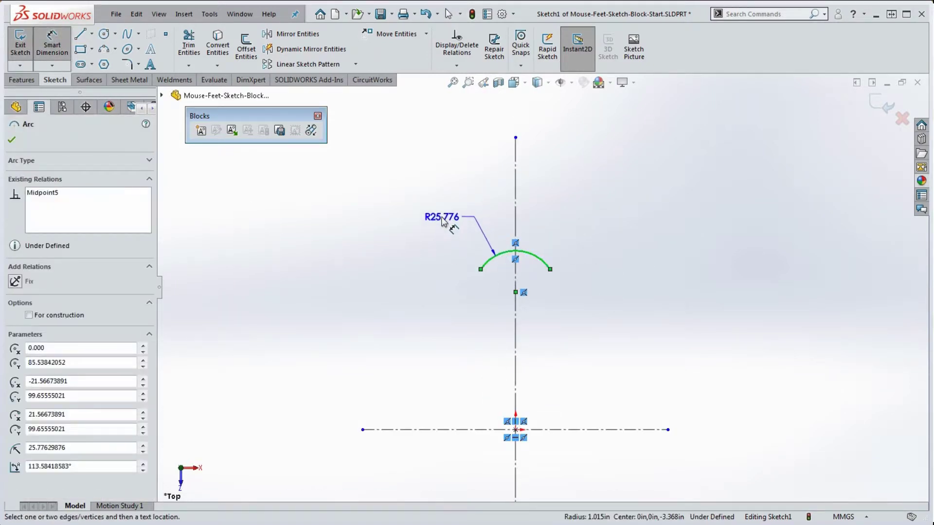
pyautogui.click(440, 219)
pyautogui.write('2.5')
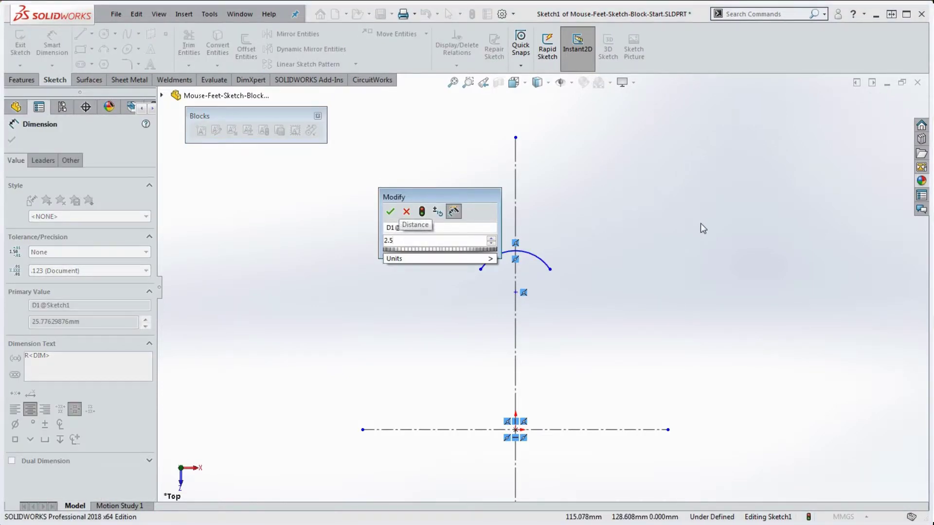
pyautogui.press('Return')
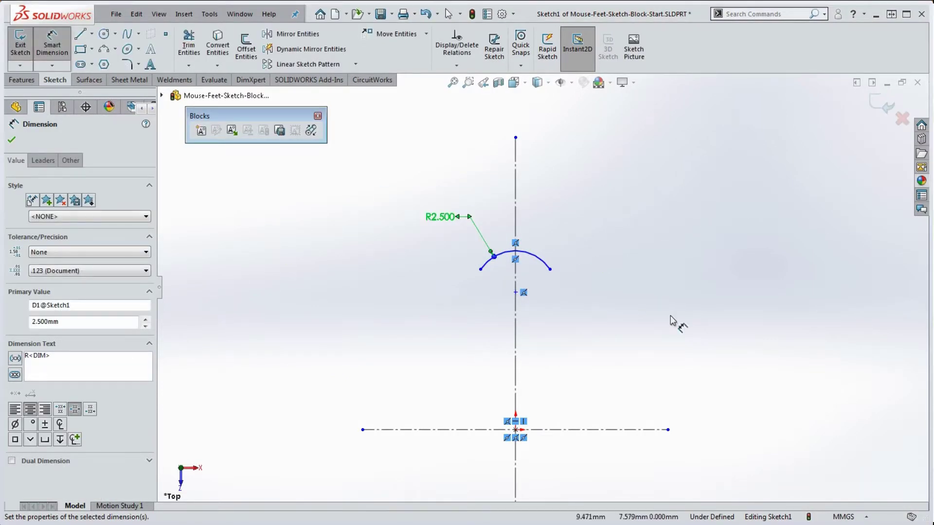
pyautogui.click(647, 364)
pyautogui.press('Escape')
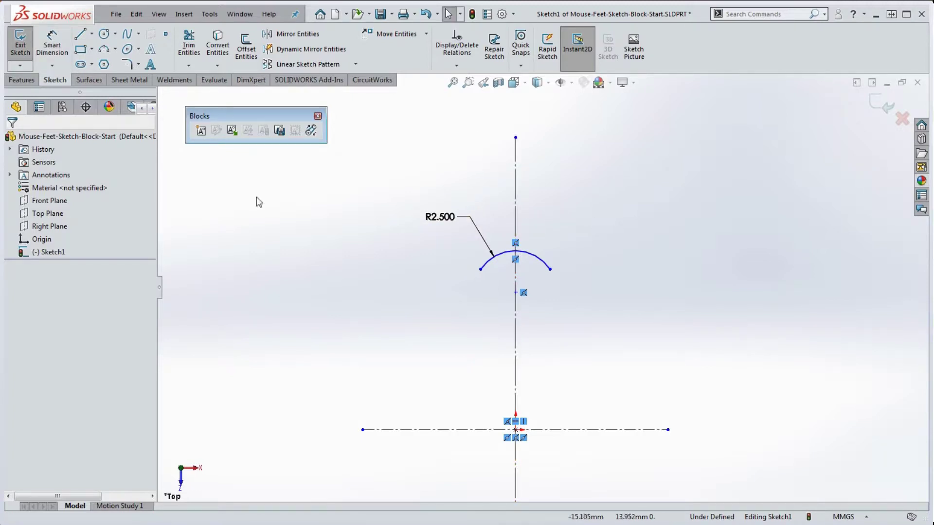
# Sketch a tangent arc of about 18.9 mm radius from the small top arc's left end down past the horizontal centerline.
pyautogui.click(115, 48)
pyautogui.click(132, 77)
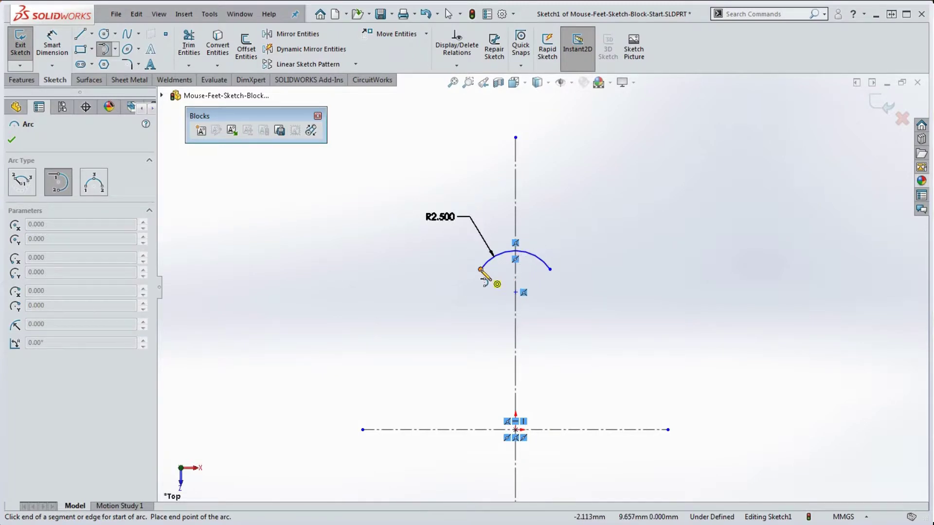
pyautogui.click(481, 269)
pyautogui.scroll(5, 481, 270)
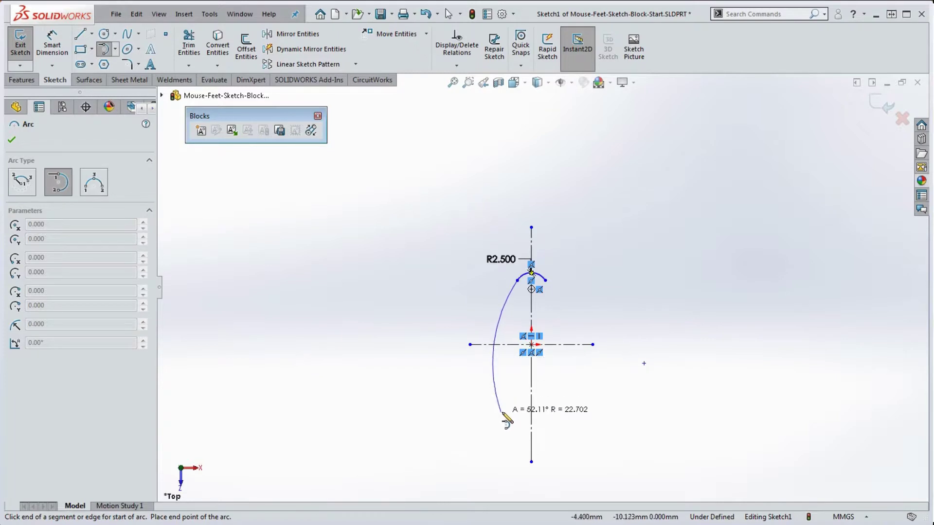
pyautogui.click(511, 407)
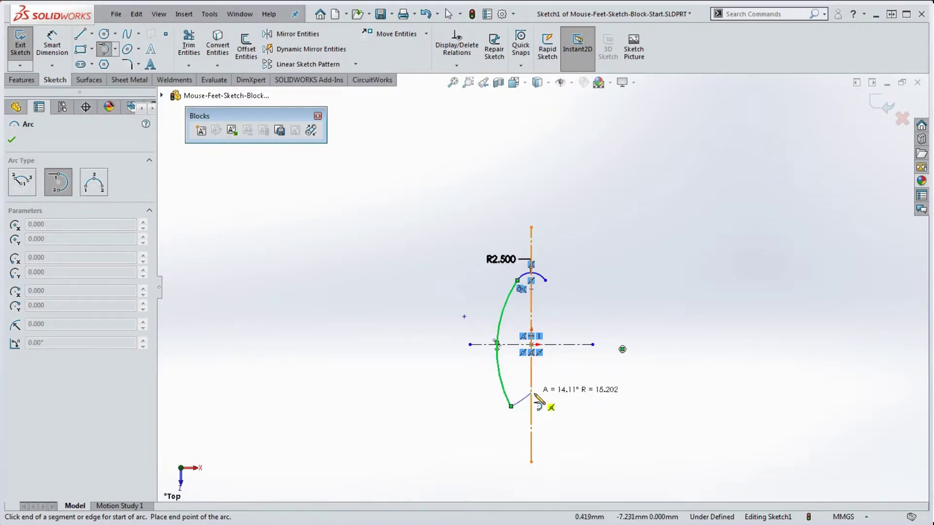
pyautogui.press('Escape')
# Make the midpoint of the left side arc coincident with the horizontal centerline.
pyautogui.scroll(-5, 523, 378)
pyautogui.click(493, 246)
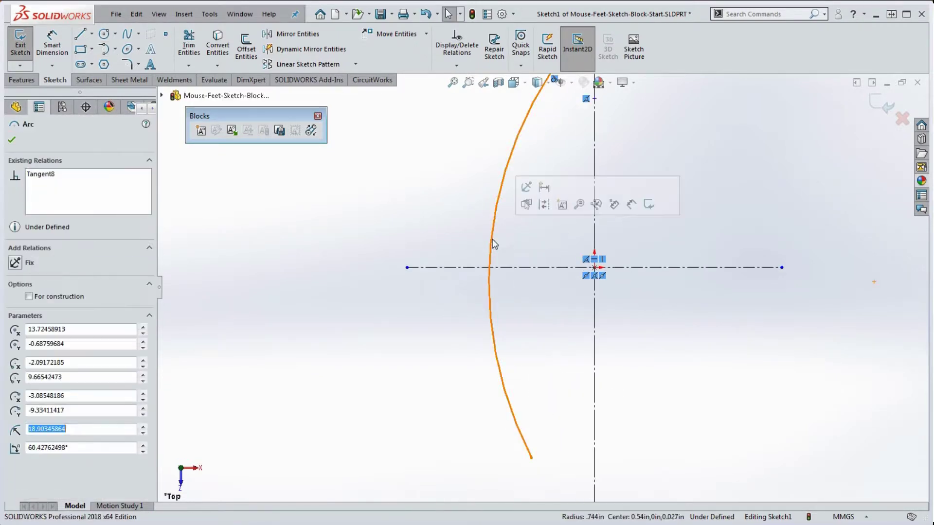
pyautogui.rightClick(492, 243)
pyautogui.click(538, 262)
pyautogui.keyDown('ctrl'); pyautogui.click(531, 267); pyautogui.keyUp('ctrl')
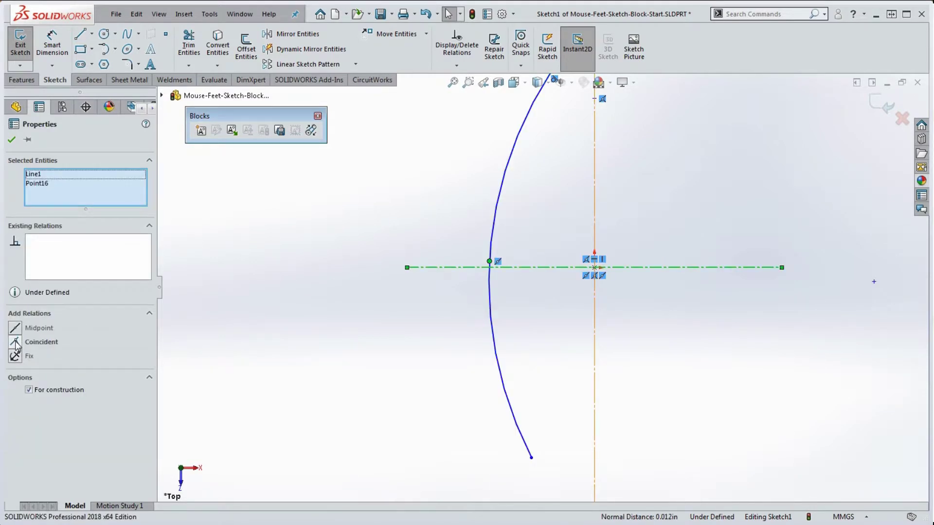
pyautogui.click(16, 346)
pyautogui.click(370, 355)
pyautogui.scroll(2, 542, 292)
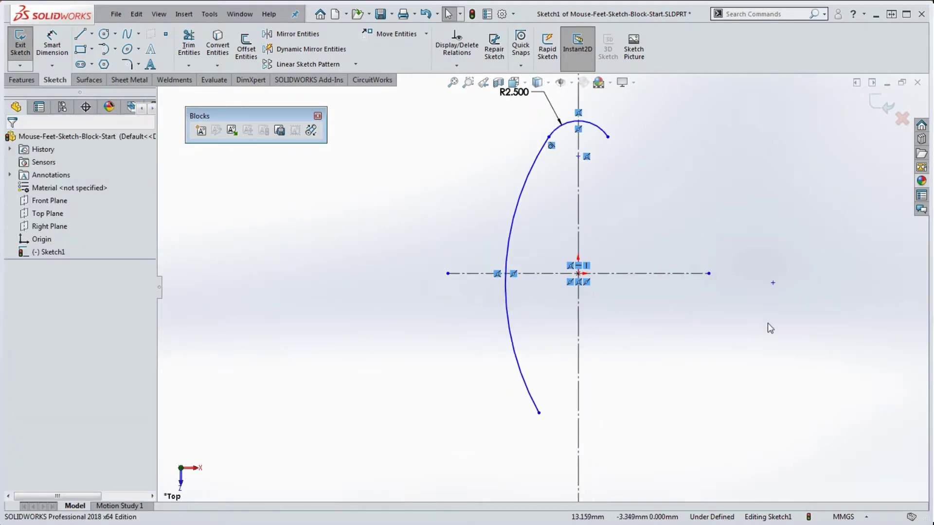
# Make the side arc's centre point coincident with the horizontal centerline.
pyautogui.click(773, 283)
pyautogui.keyDown('ctrl'); pyautogui.click(670, 274); pyautogui.keyUp('ctrl')
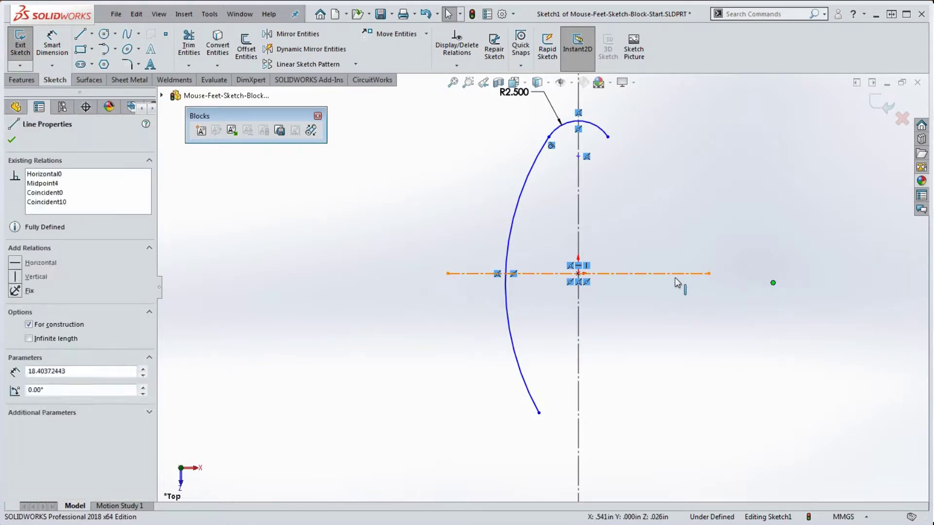
pyautogui.click(16, 342)
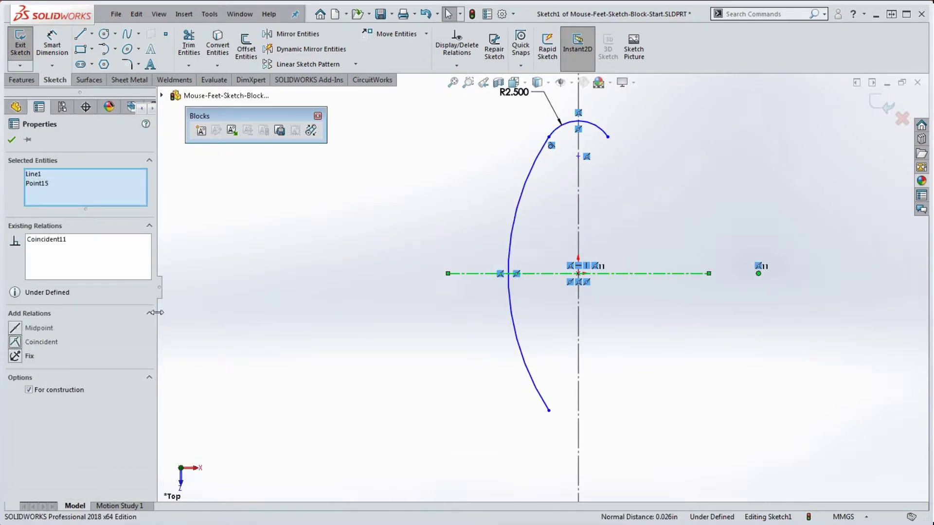
# Reshape the side arc to about 13.8 mm radius by moving the arc and its upper endpoint.
pyautogui.click(608, 137)
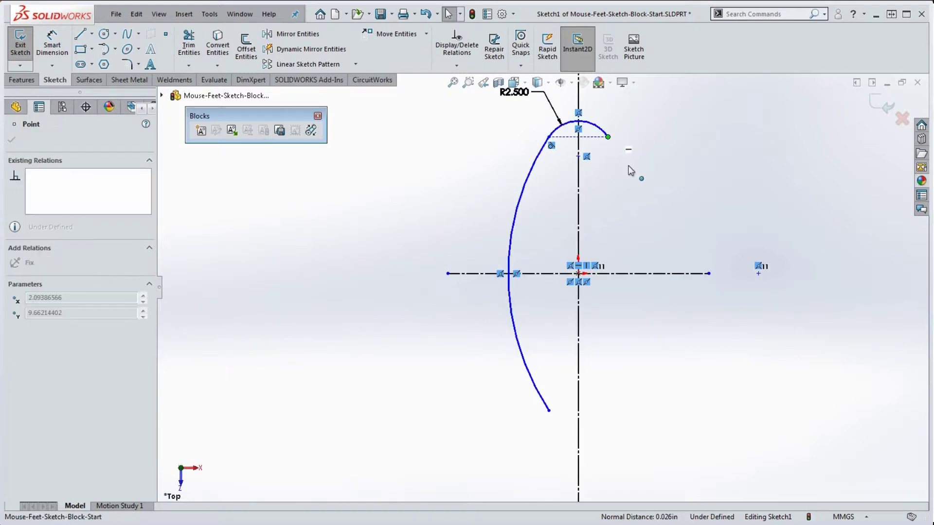
pyautogui.click(548, 410)
pyautogui.click(512, 250)
pyautogui.moveTo(512, 250)
pyautogui.mouseDown()
pyautogui.moveTo(484, 258)
pyautogui.moveTo(503, 257)
pyautogui.mouseUp()
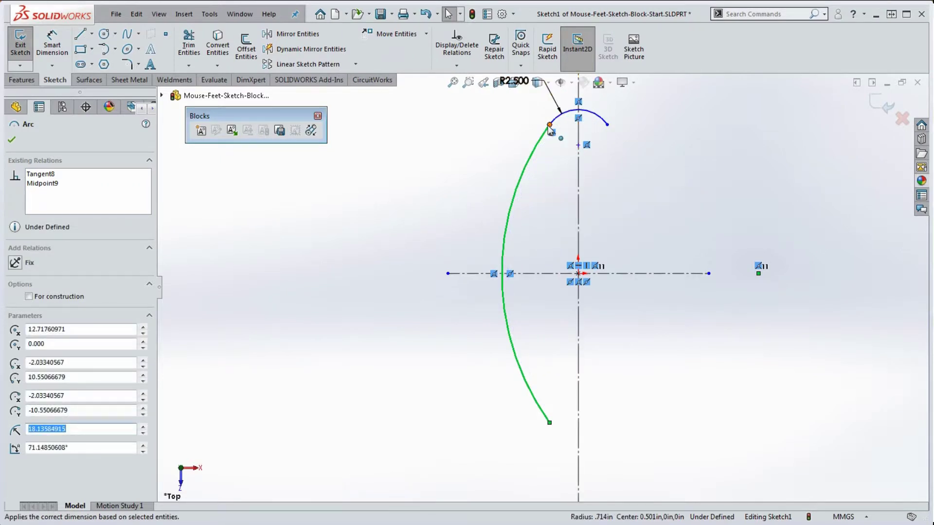
pyautogui.moveTo(549, 125); pyautogui.dragTo(552, 147)
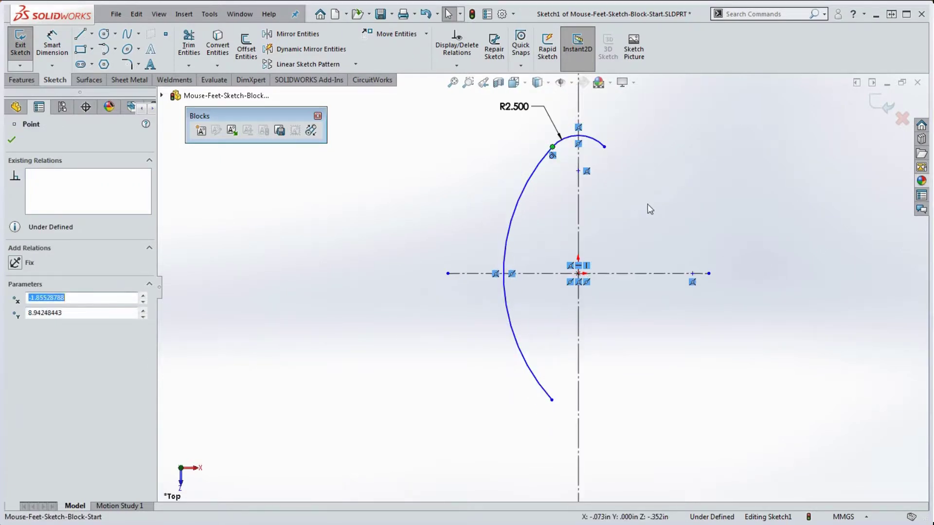
pyautogui.click(646, 203)
pyautogui.moveTo(512, 226); pyautogui.dragTo(503, 234)
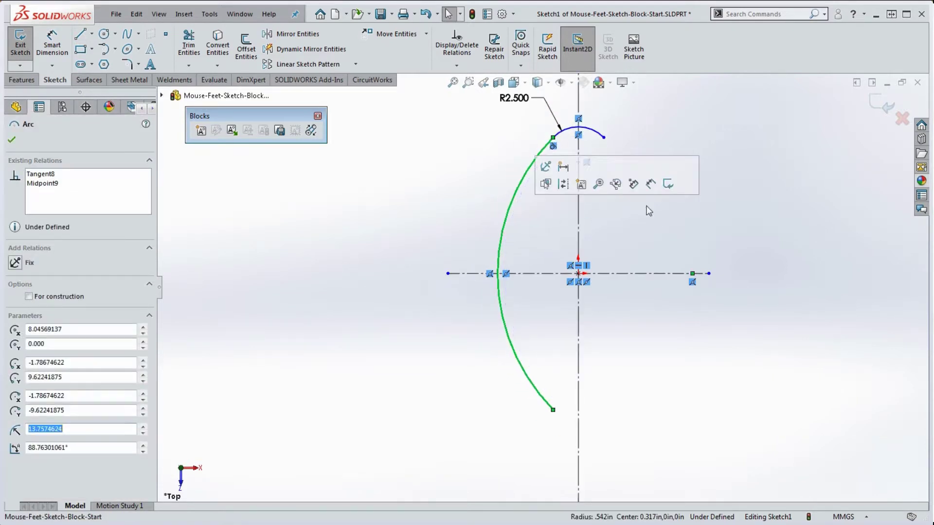
pyautogui.click(697, 216)
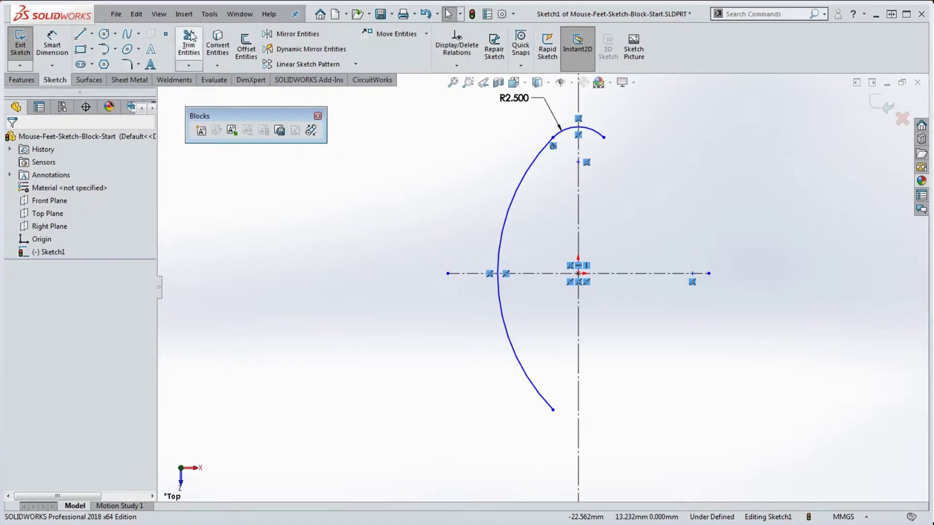
# Place one sketch point on the small top arc beside the vertical centerline and another on the side arc just above the horizontal centerline.
pyautogui.scroll(-5, 603, 139)
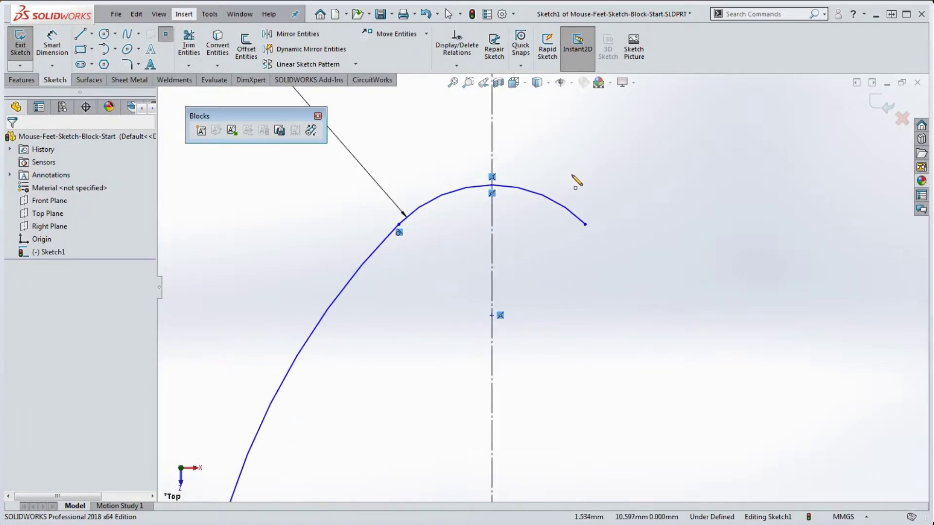
pyautogui.click(559, 206)
pyautogui.scroll(5, 540, 288)
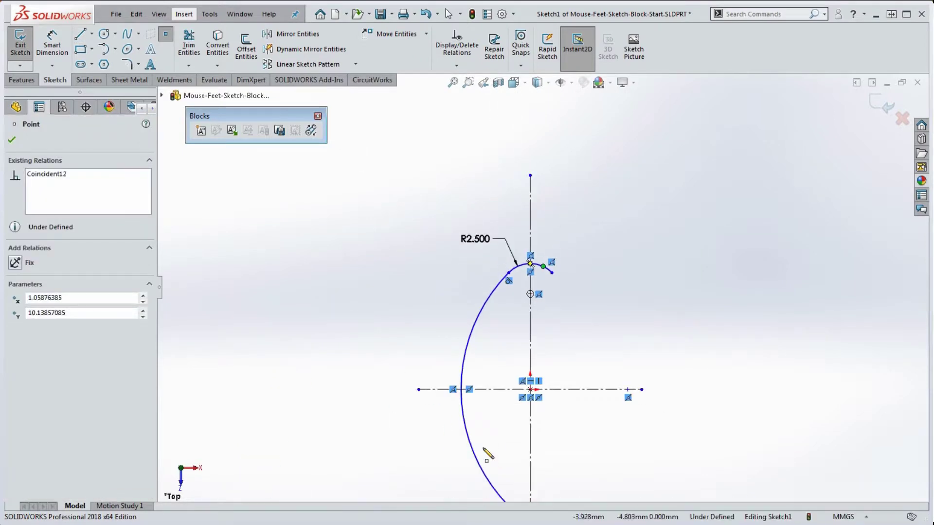
pyautogui.click(462, 375)
pyautogui.scroll(-5, 506, 311)
pyautogui.press('Escape')
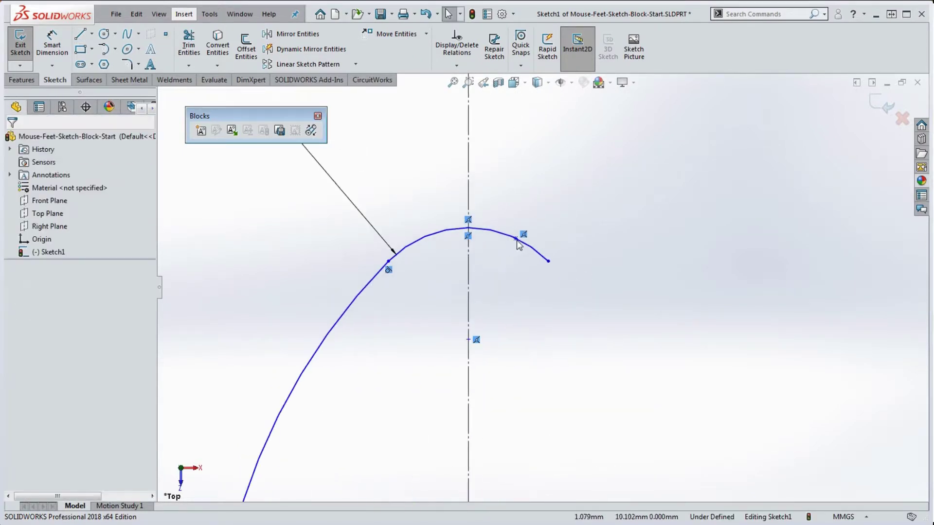
# Make the sketch point on the small top arc coincident with the vertical centerline.
pyautogui.click(515, 239)
pyautogui.click(469, 199)
pyautogui.keyDown('ctrl'); pyautogui.click(516, 239); pyautogui.keyUp('ctrl')
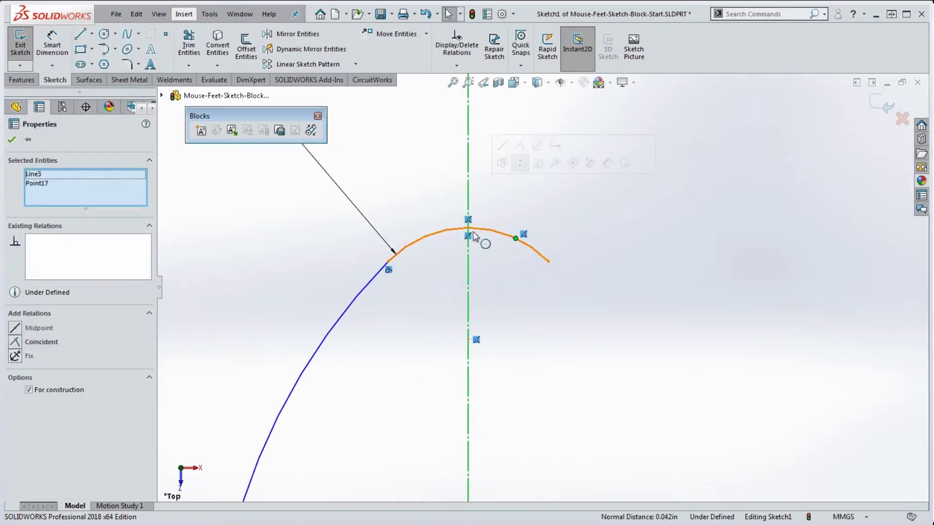
pyautogui.click(42, 341)
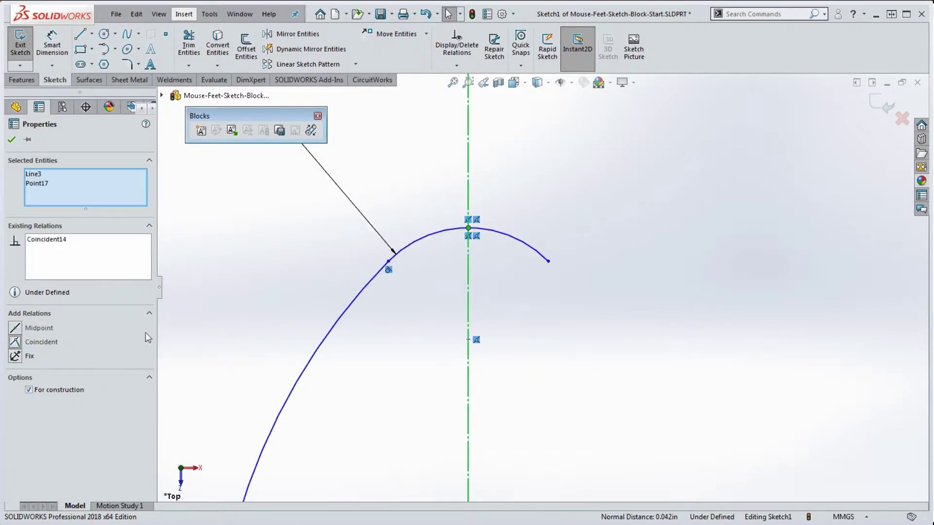
pyautogui.click(411, 166)
# Make the sketch point on the side arc coincident with the horizontal centerline.
pyautogui.scroll(8, 429, 160)
pyautogui.scroll(-5, 506, 448)
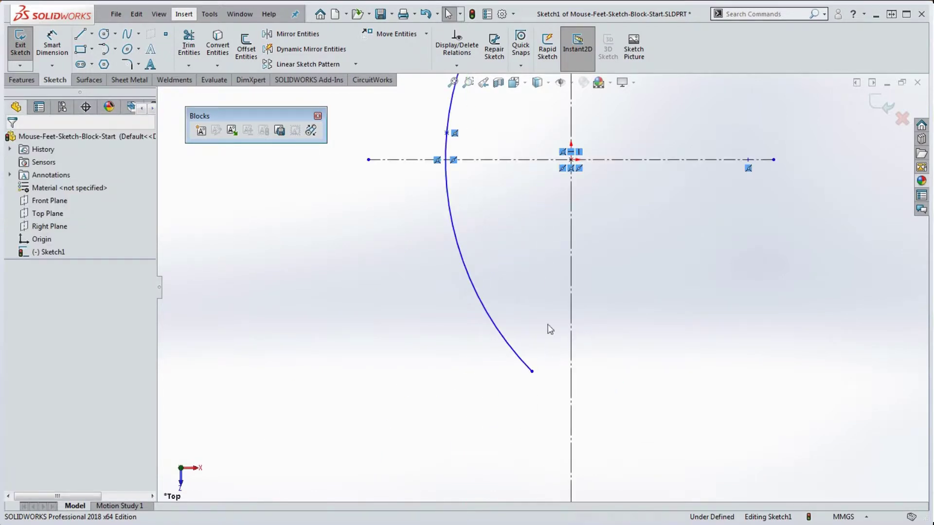
pyautogui.click(446, 133)
pyautogui.click(479, 159)
pyautogui.keyDown('ctrl'); pyautogui.click(446, 133); pyautogui.keyUp('ctrl')
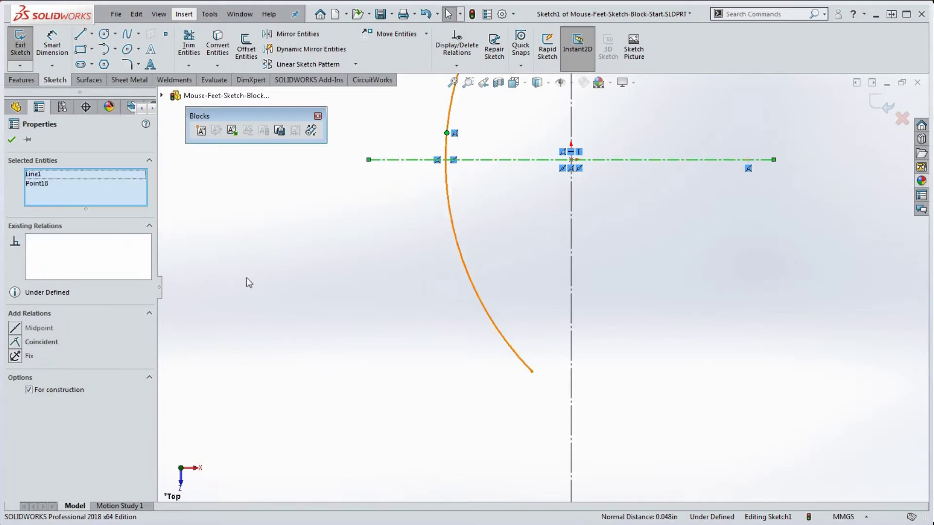
pyautogui.click(41, 342)
pyautogui.press('Escape')
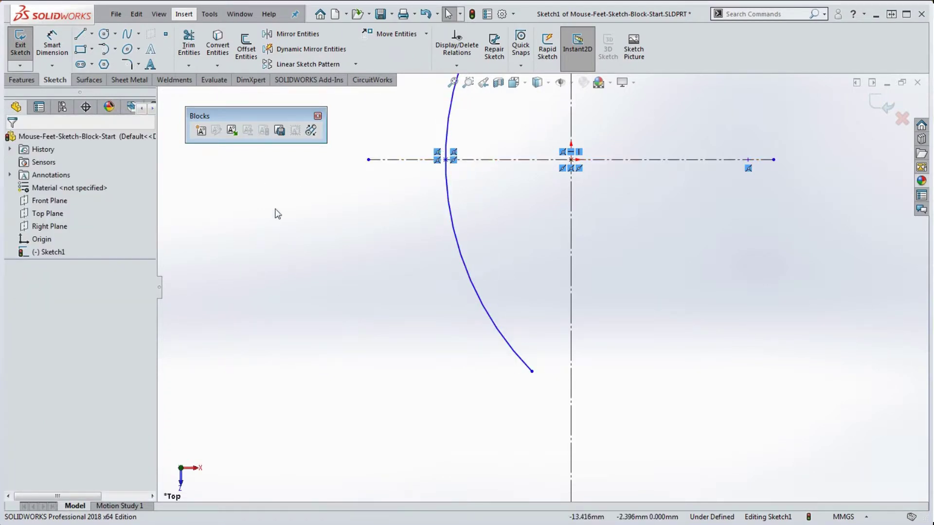
# Add a doubled-distance dimension of 8 mm from the side arc's sketch point across the vertical centerline.
pyautogui.click(52, 44)
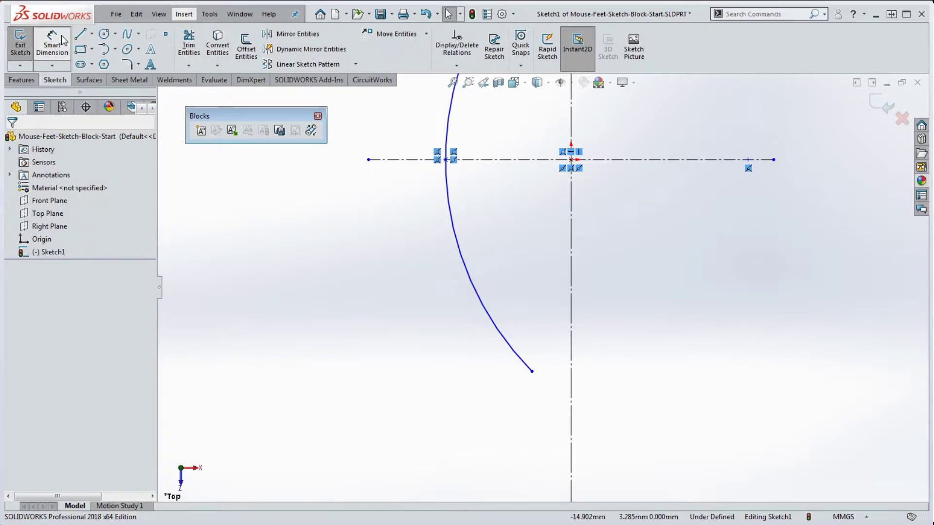
pyautogui.click(446, 160)
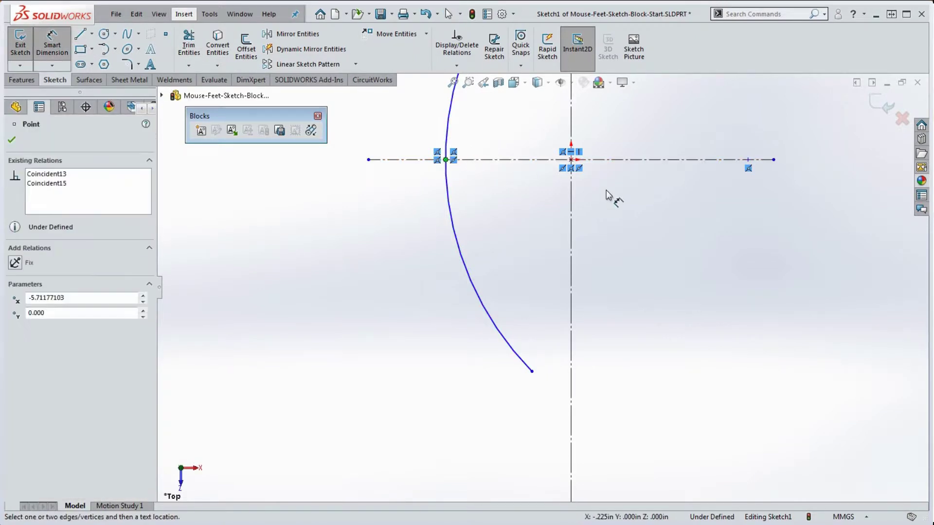
pyautogui.click(572, 228)
pyautogui.click(596, 217)
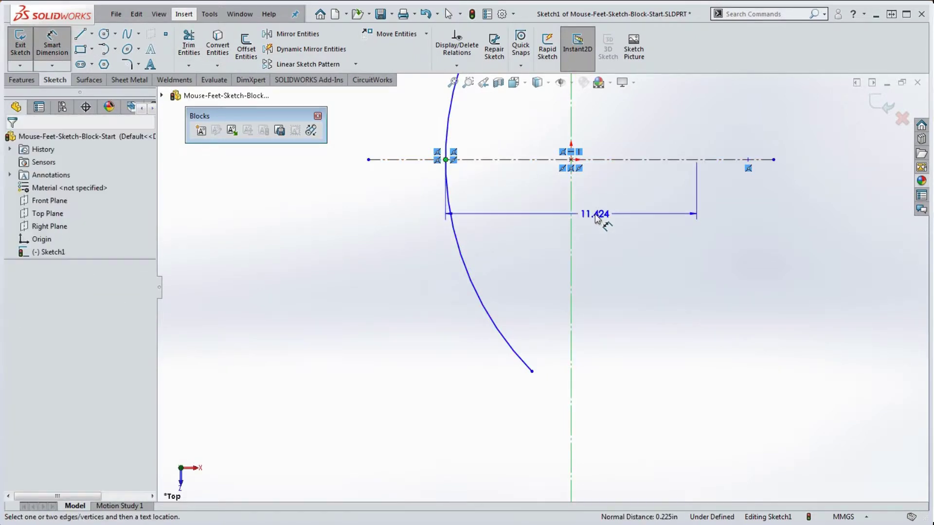
pyautogui.write('8')
pyautogui.press('Return')
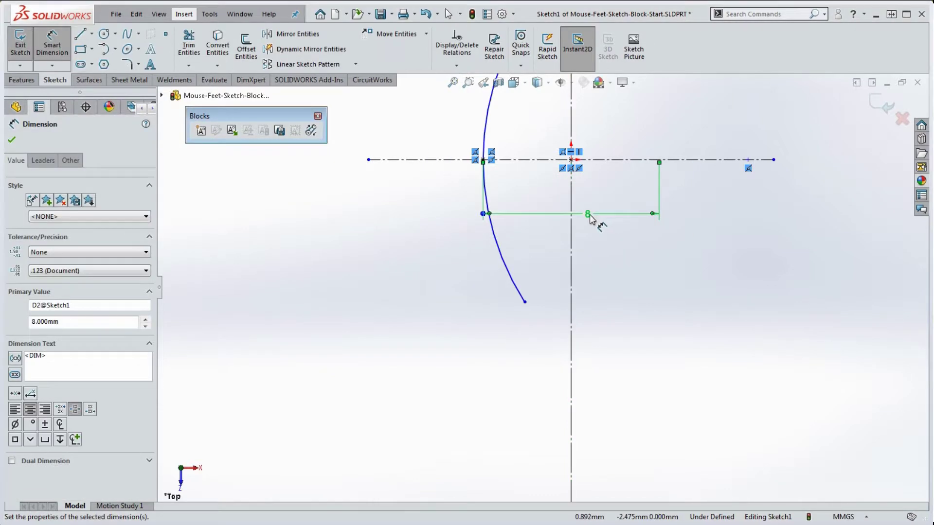
pyautogui.click(648, 259)
# Add a doubled-distance dimension of 13 mm from the top arc's sketch point across the horizontal centerline.
pyautogui.scroll(5, 596, 243)
pyautogui.scroll(-2, 595, 198)
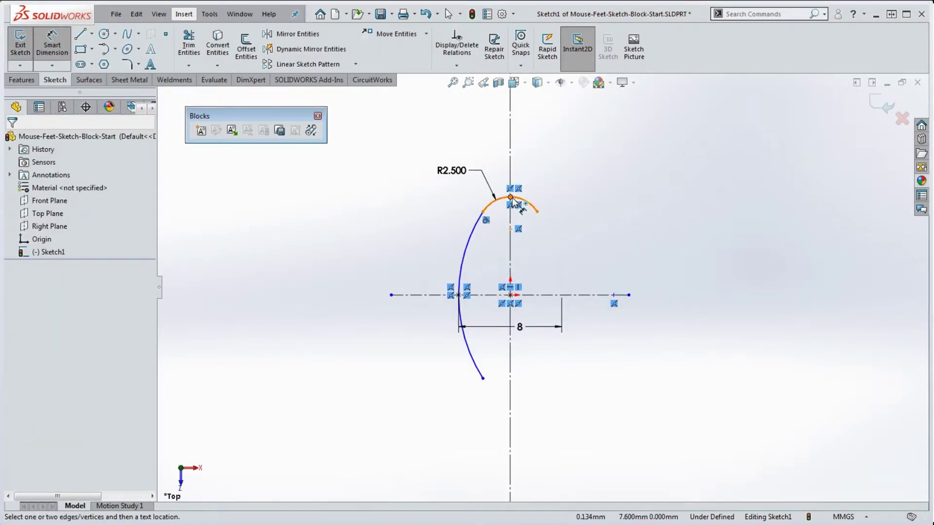
pyautogui.click(511, 198)
pyautogui.click(589, 295)
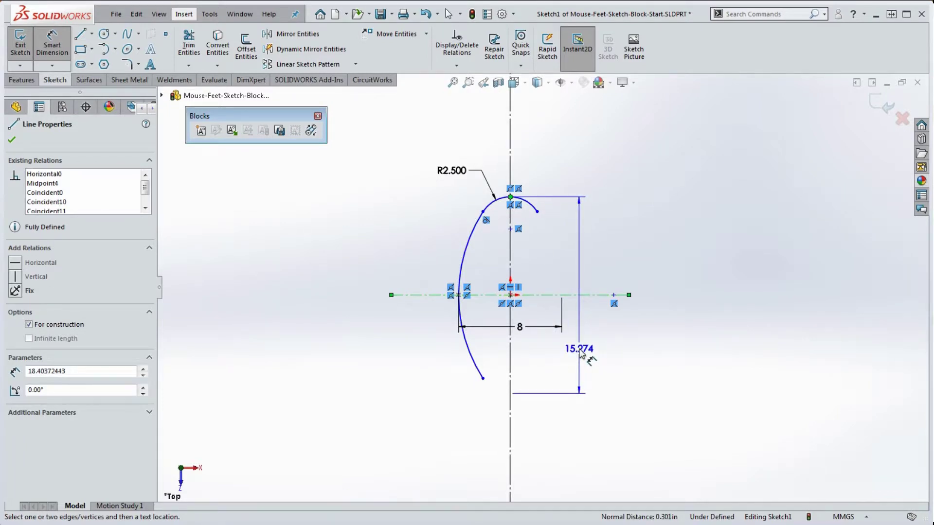
pyautogui.click(581, 354)
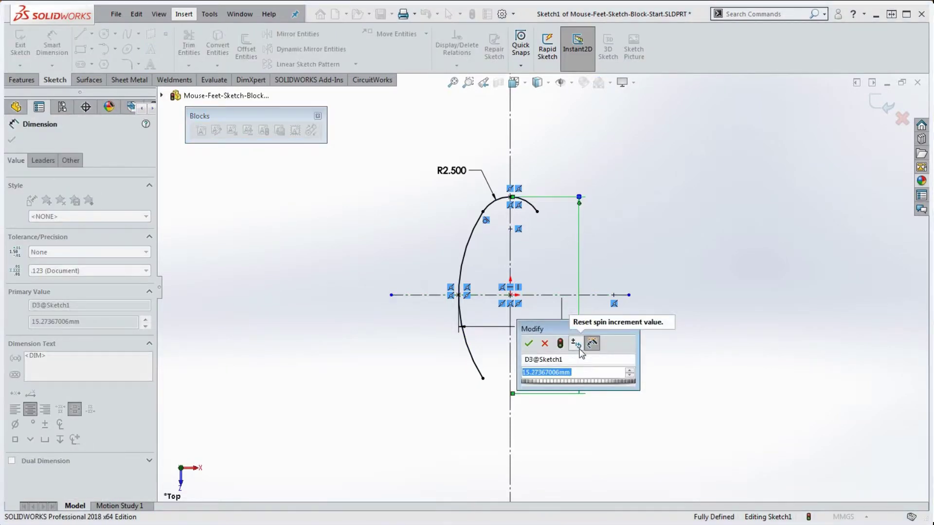
pyautogui.write('13')
pyautogui.press('Return')
pyautogui.click(621, 394)
pyautogui.scroll(-4, 555, 265)
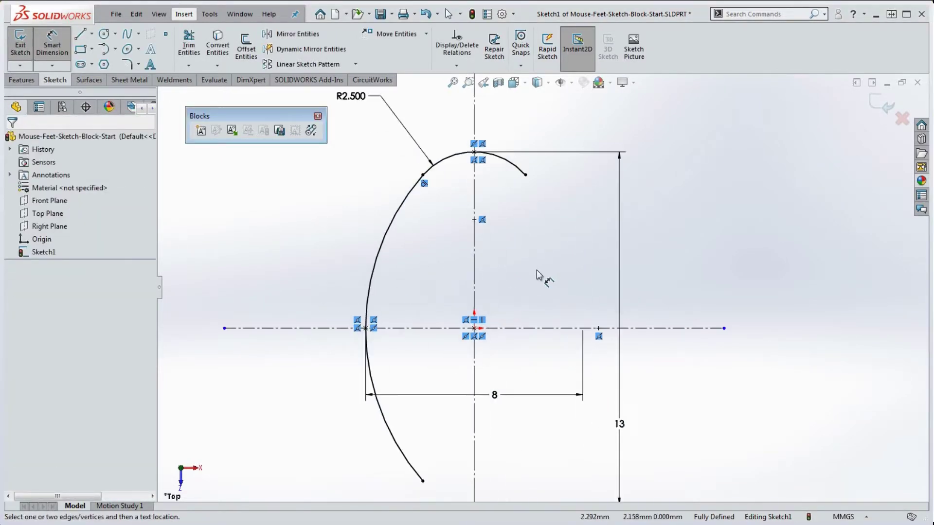
# Mirror the small top arc about the horizontal centerline to form the lower end of the profile.
pyautogui.press('Escape')
pyautogui.scroll(5, 531, 263)
pyautogui.scroll(-3, 527, 260)
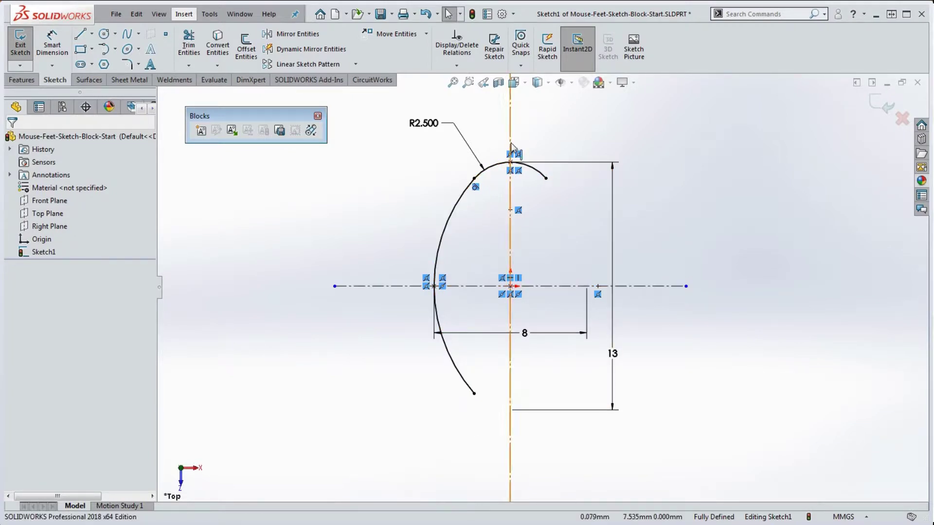
pyautogui.click(538, 174)
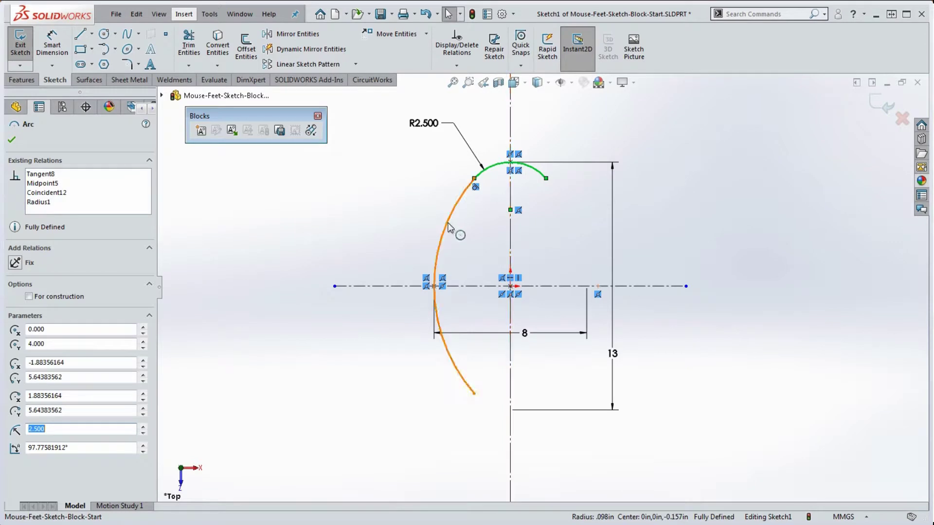
pyautogui.keyDown('ctrl'); pyautogui.click(449, 225); pyautogui.keyUp('ctrl')
pyautogui.keyDown('ctrl'); pyautogui.click(394, 286); pyautogui.keyUp('ctrl')
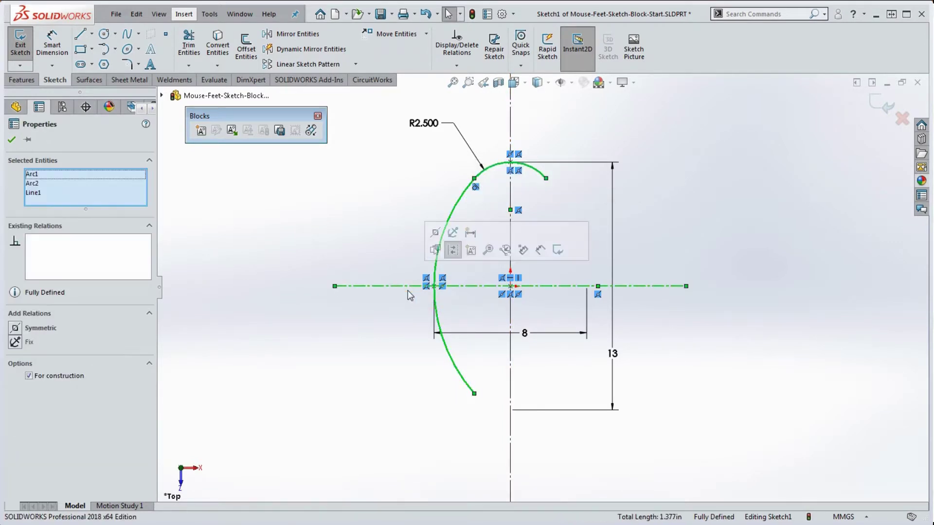
pyautogui.click(292, 35)
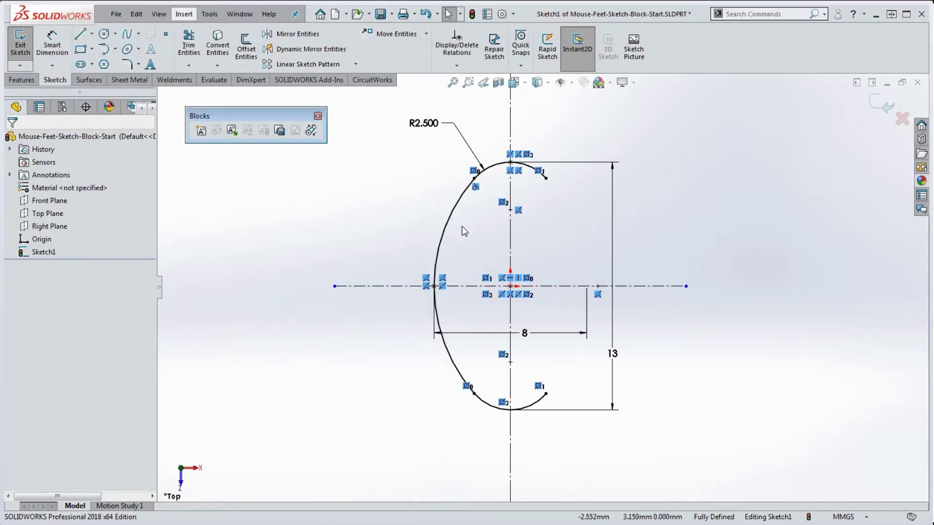
pyautogui.scroll(3, 482, 206)
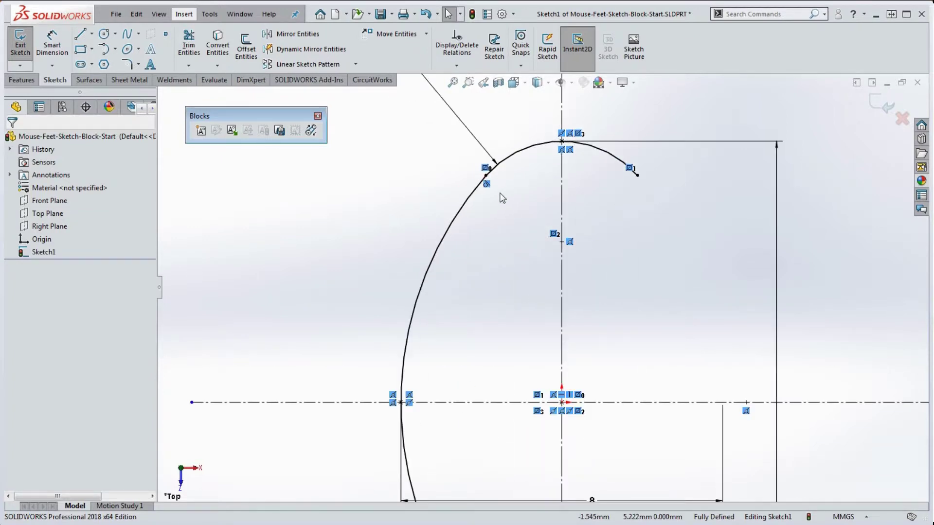
pyautogui.scroll(2, 489, 233)
pyautogui.scroll(-4, 498, 263)
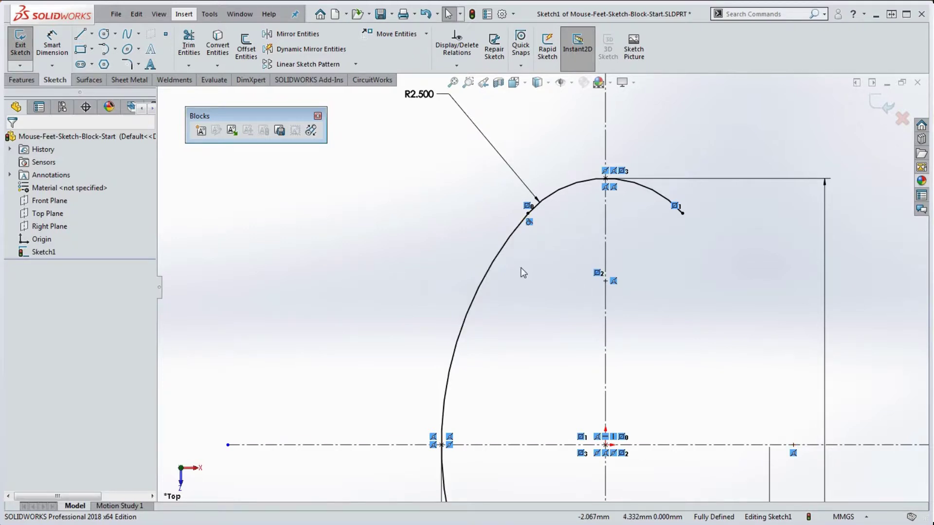
pyautogui.scroll(-4, 521, 267)
pyautogui.scroll(2, 545, 292)
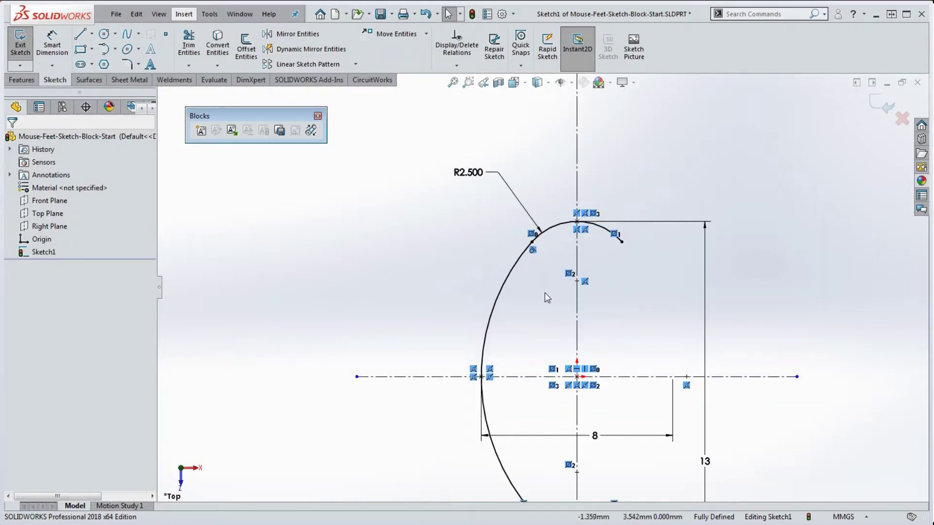
pyautogui.click(503, 294)
pyautogui.press('Delete')
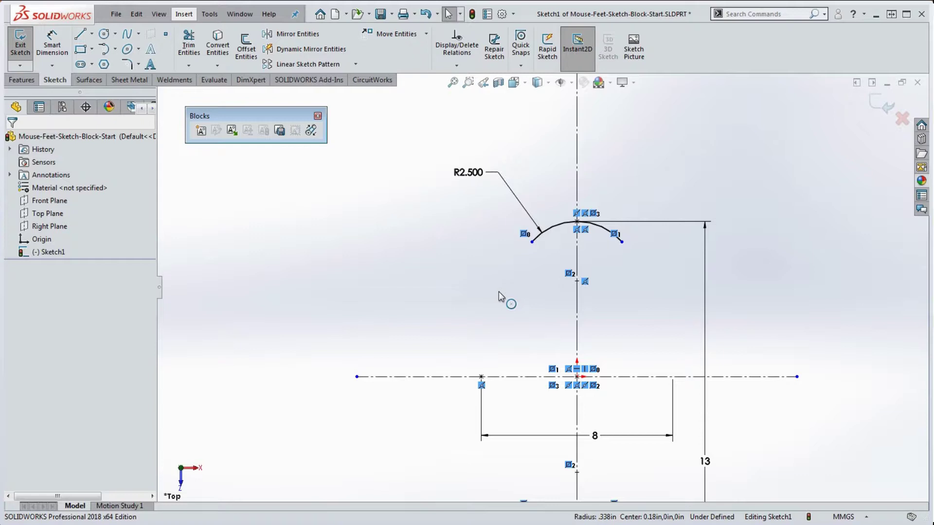
pyautogui.hotkey('ctrl', 'z')
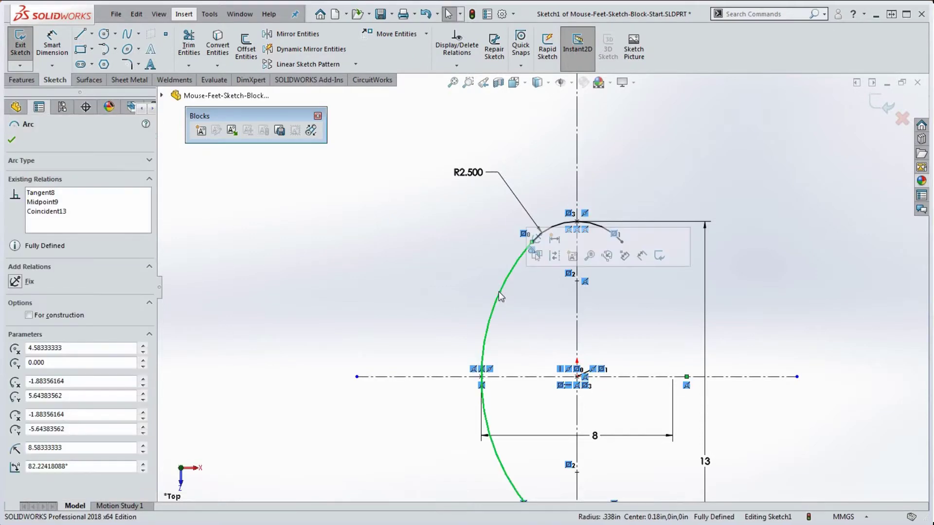
pyautogui.click(683, 129)
# Mirror the large side arc about the vertical centerline to close the oval profile.
pyautogui.scroll(-3, 673, 141)
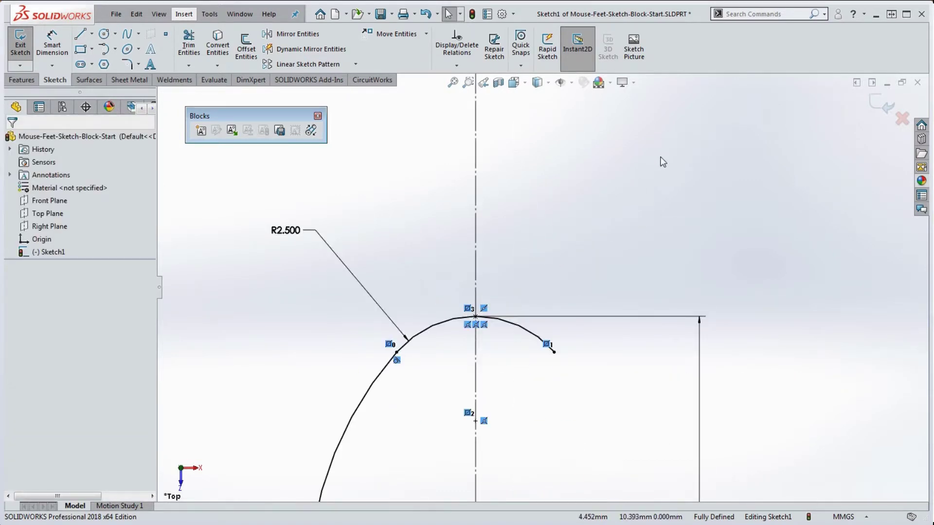
pyautogui.scroll(10, 656, 167)
pyautogui.scroll(-3, 532, 325)
pyautogui.scroll(-2, 532, 327)
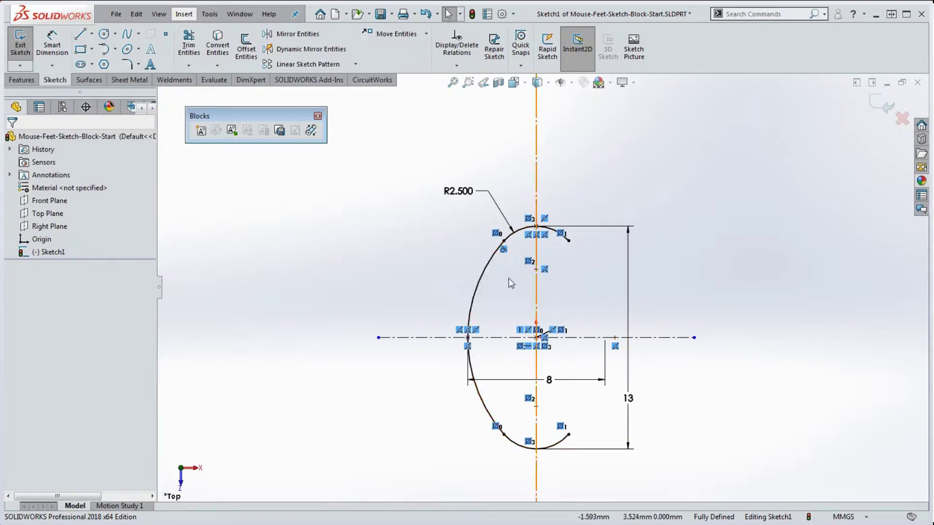
pyautogui.click(478, 278)
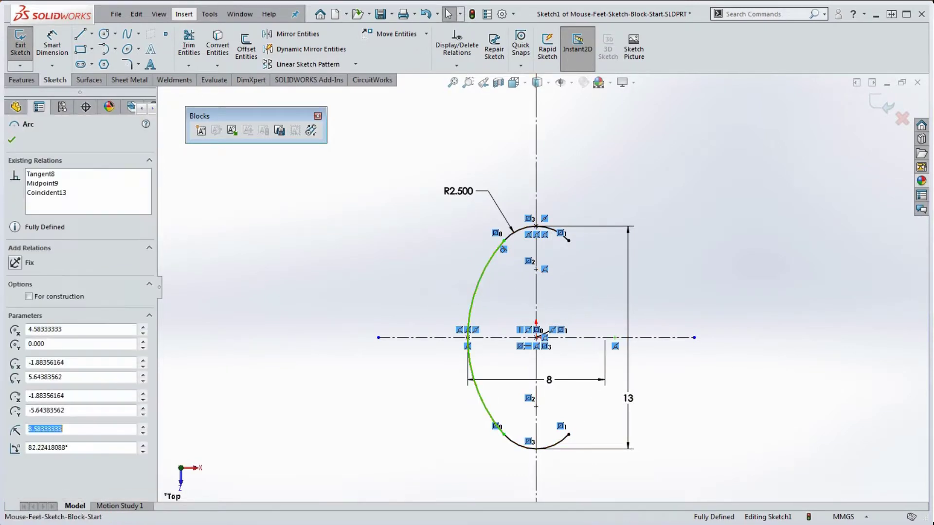
pyautogui.click(538, 297)
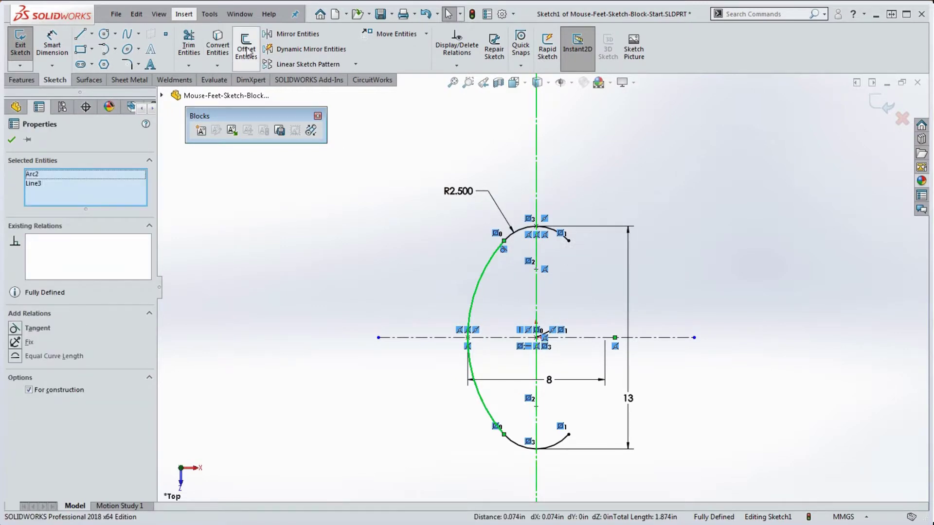
pyautogui.click(297, 34)
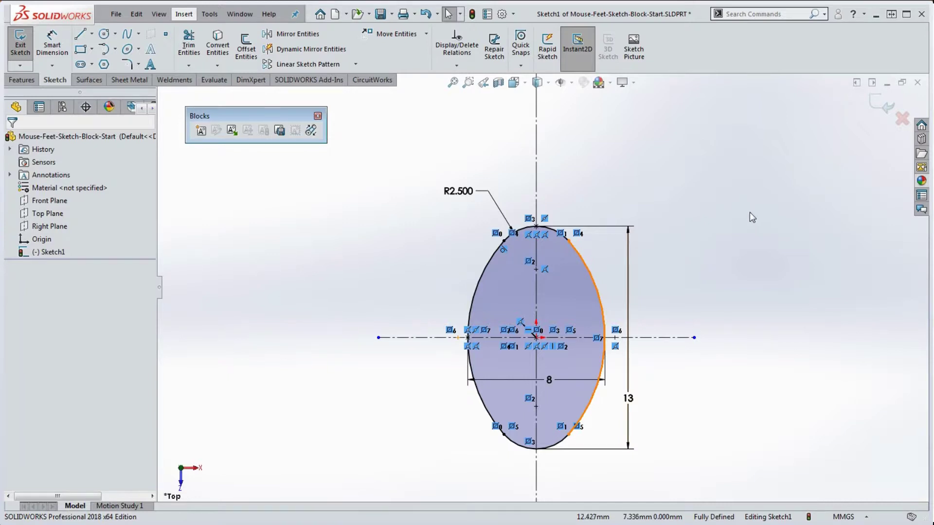
pyautogui.scroll(2, 656, 289)
pyautogui.scroll(-2, 654, 293)
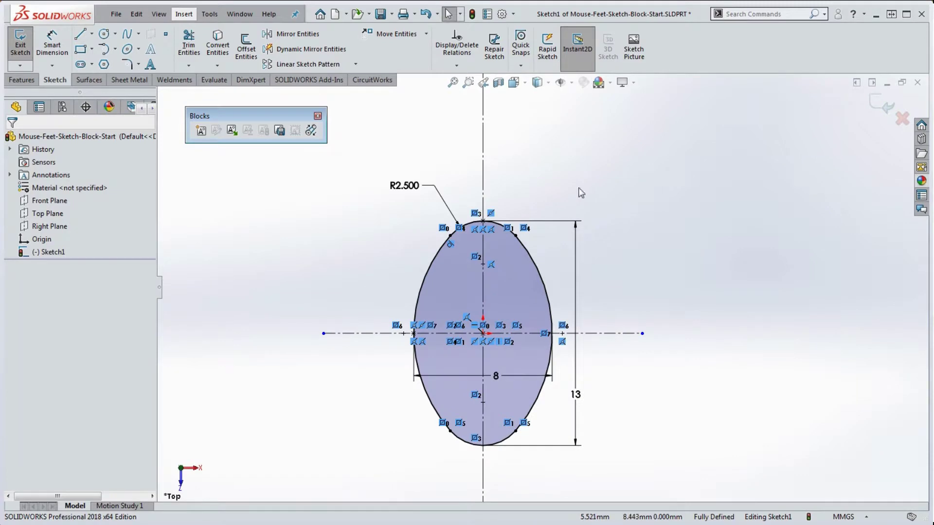
pyautogui.scroll(-2, 506, 336)
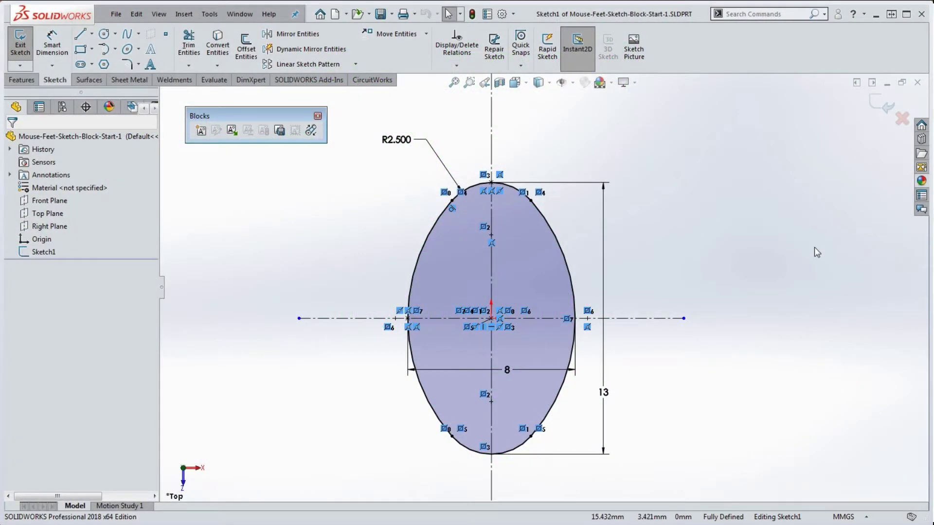
# Move the 8 mm width dimension below the profile and place the 13 mm height dimension beside it.
pyautogui.scroll(-3, 812, 247)
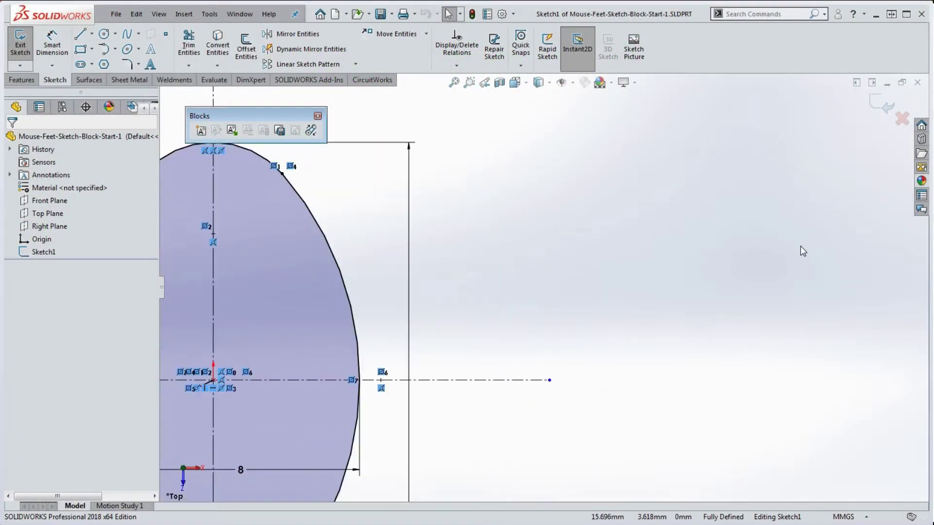
pyautogui.scroll(6, 800, 246)
pyautogui.scroll(-5, 480, 314)
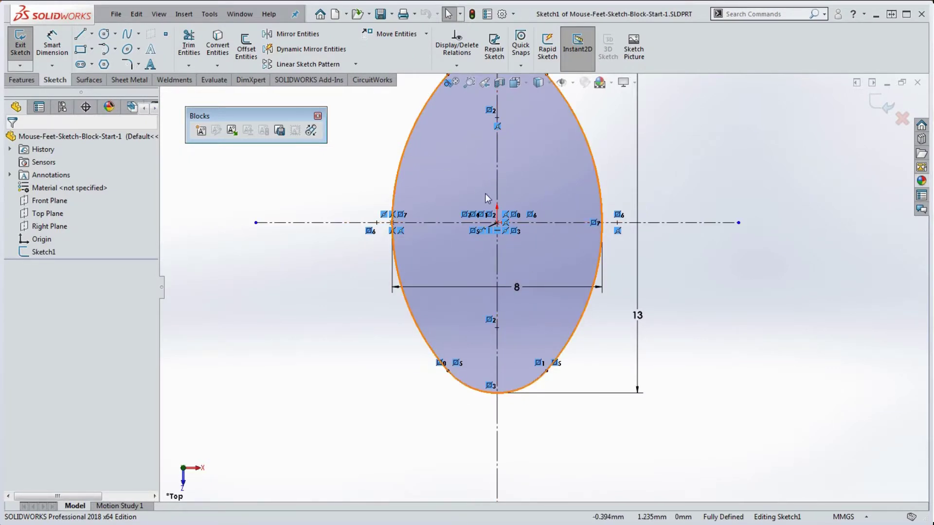
pyautogui.scroll(-2, 606, 384)
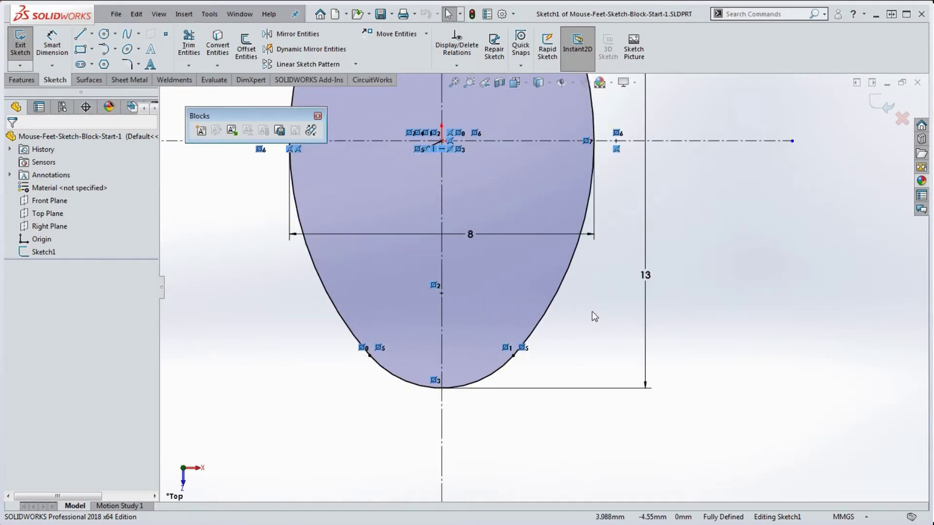
pyautogui.scroll(4, 583, 304)
pyautogui.moveTo(521, 261); pyautogui.dragTo(511, 368)
pyautogui.moveTo(596, 284); pyautogui.dragTo(614, 284)
pyautogui.click(671, 355)
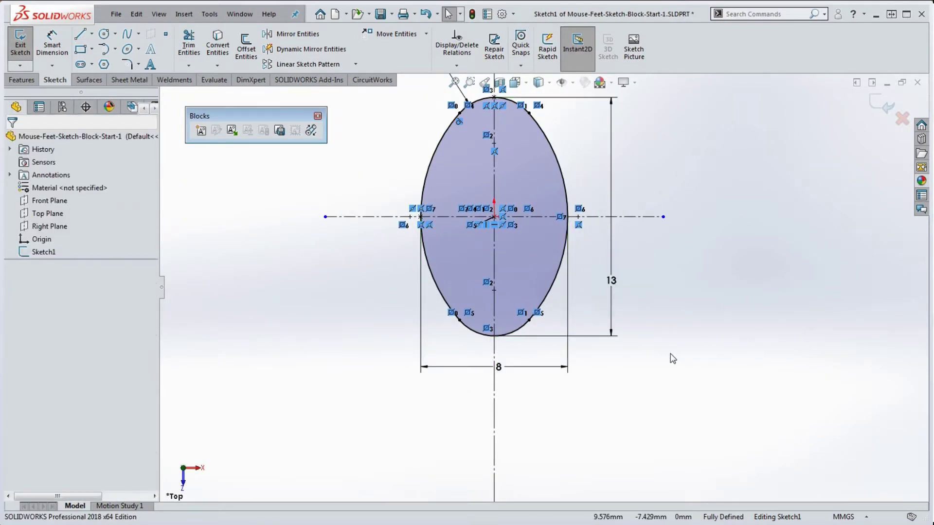
# Shorten the vertical centerline to about 19.1 mm and the horizontal centerline to about 14.8 mm.
pyautogui.scroll(4, 671, 356)
pyautogui.scroll(-3, 542, 257)
pyautogui.scroll(1, 542, 257)
pyautogui.scroll(2, 542, 256)
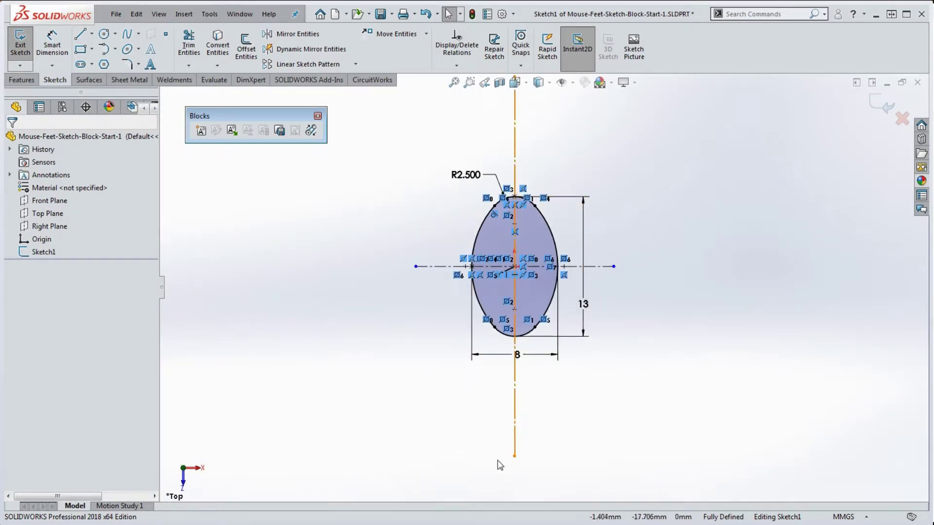
pyautogui.moveTo(515, 457); pyautogui.dragTo(535, 375)
pyautogui.moveTo(612, 268); pyautogui.dragTo(594, 272)
pyautogui.click(619, 315)
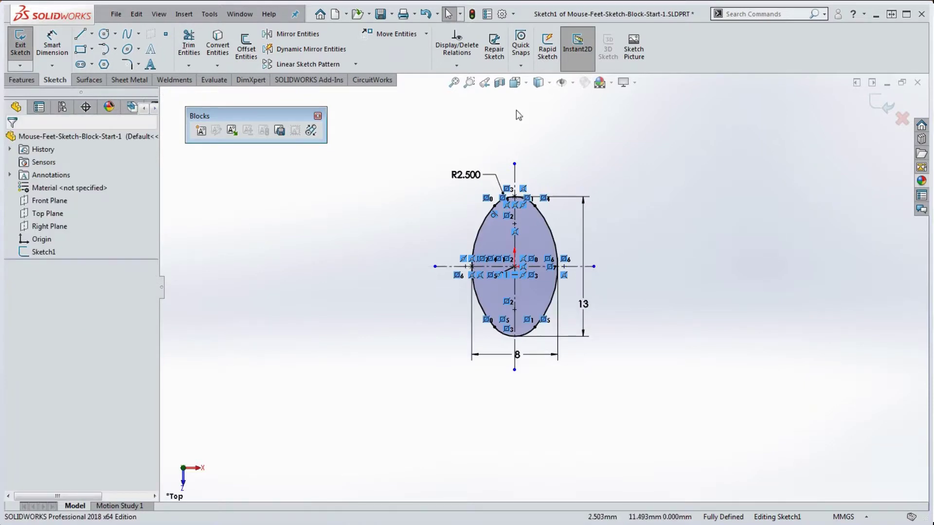
# Dimension the vertical centerline's length to 20 mm, placing the dimension outside the 13 mm one.
pyautogui.click(57, 40)
pyautogui.click(515, 180)
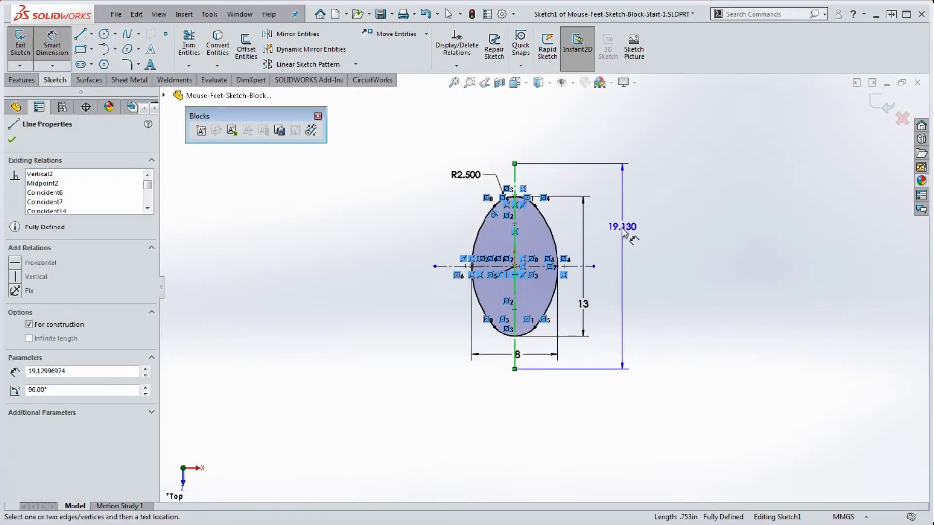
pyautogui.click(623, 233)
pyautogui.write('20')
pyautogui.press('Return')
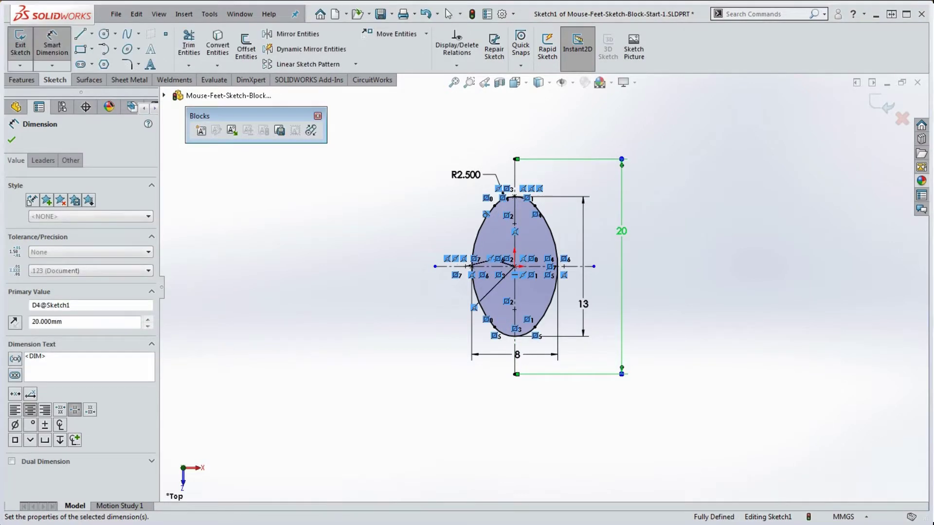
# Dimension the horizontal centerline's length to 15 mm, placing the dimension below the profile.
pyautogui.click(575, 269)
pyautogui.click(540, 403)
pyautogui.write('15')
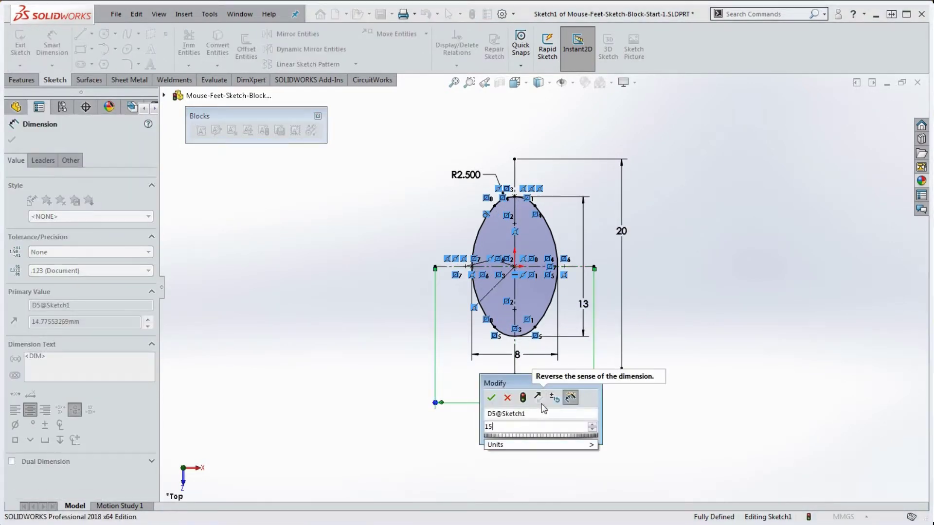
pyautogui.press('Return')
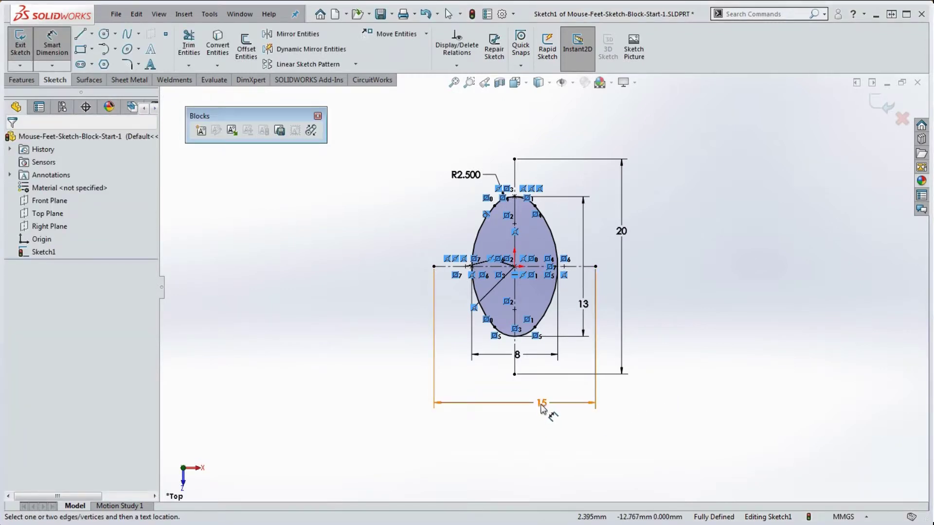
pyautogui.moveTo(541, 408)
pyautogui.mouseDown()
pyautogui.moveTo(545, 440)
pyautogui.moveTo(546, 415)
pyautogui.mouseUp()
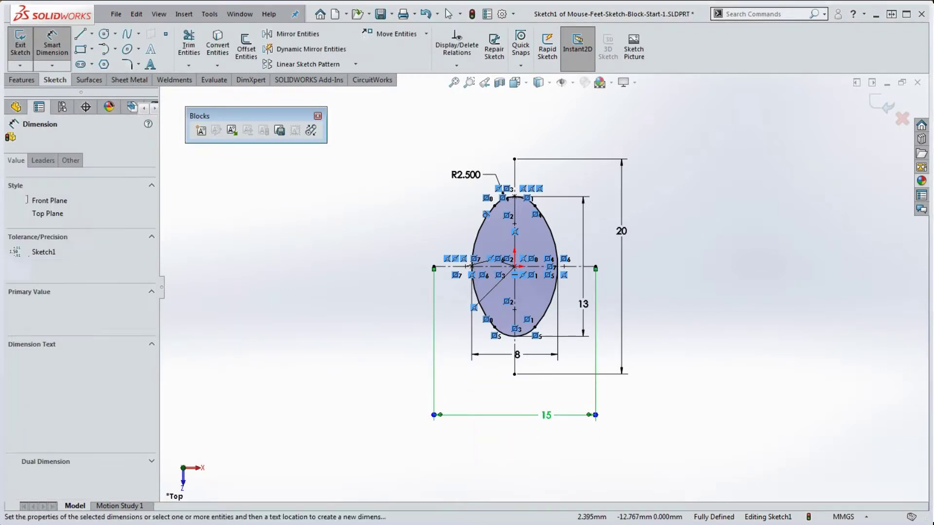
# Reposition the 8 mm width and R2.5 radius dimensions clear of the centerlines and finish dimensioning.
pyautogui.scroll(-3, 531, 184)
pyautogui.scroll(3, 513, 170)
pyautogui.scroll(-1, 529, 343)
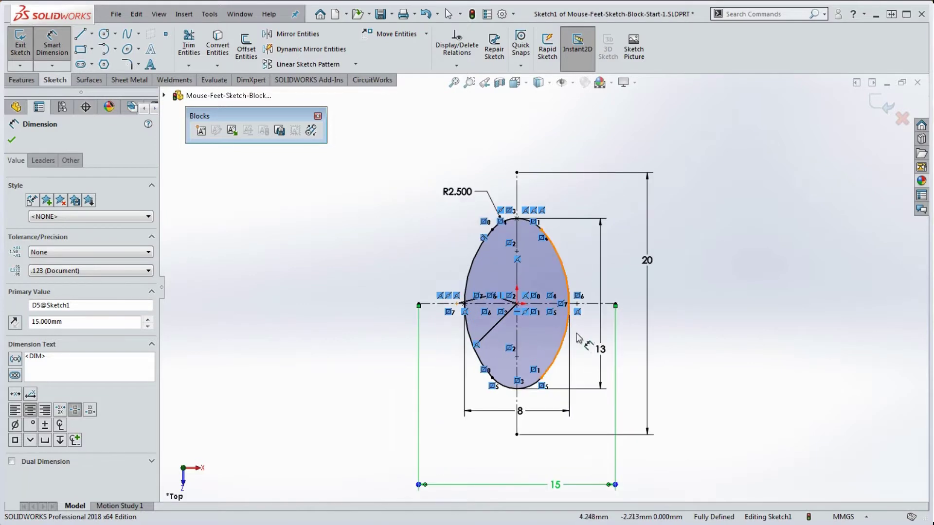
pyautogui.scroll(-2, 583, 339)
pyautogui.moveTo(486, 442); pyautogui.dragTo(455, 446)
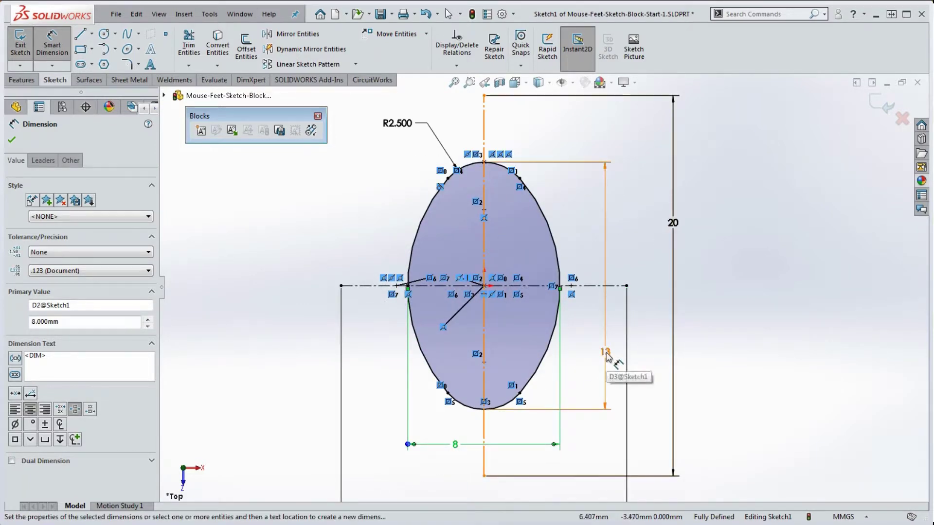
pyautogui.moveTo(405, 126)
pyautogui.mouseDown()
pyautogui.moveTo(399, 131)
pyautogui.moveTo(410, 128)
pyautogui.mouseUp()
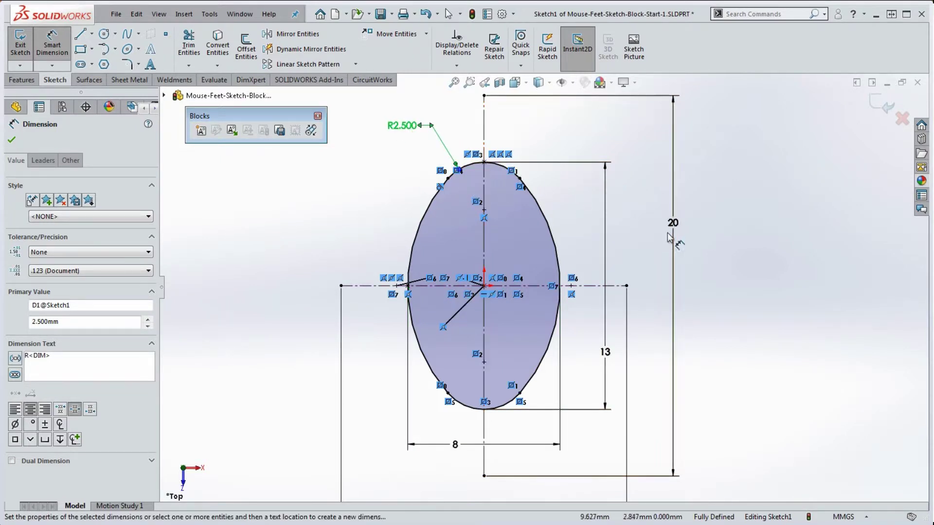
pyautogui.press('Escape')
pyautogui.press('f')
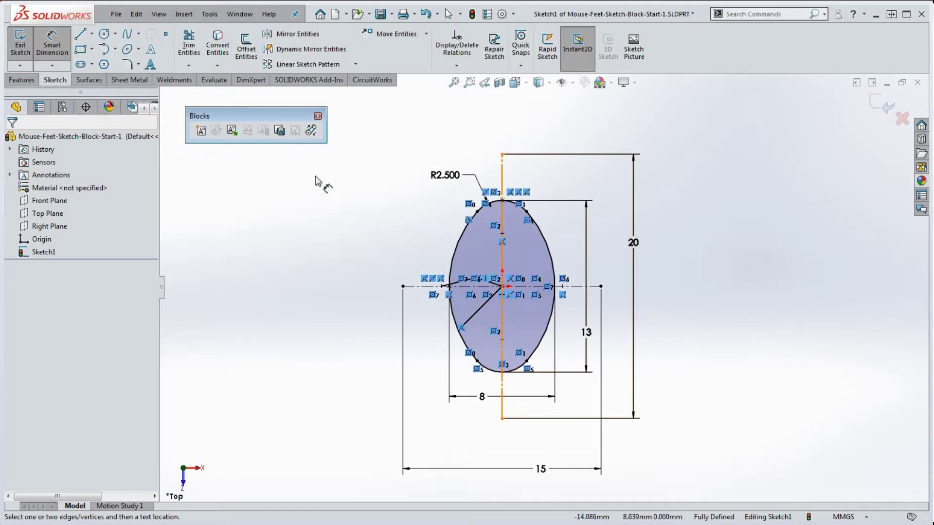
# Offset the complete oval profile chain 0.5 mm inward with an offset dimension.
pyautogui.click(248, 43)
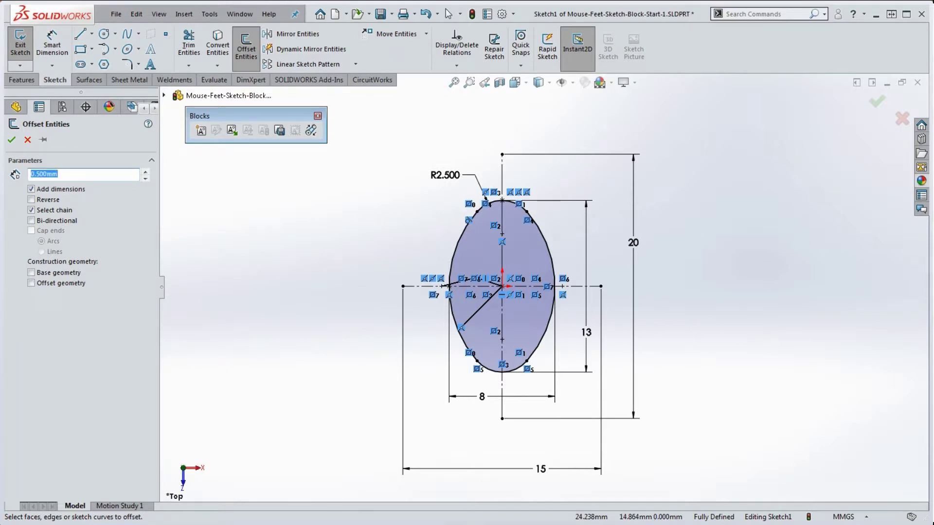
pyautogui.click(549, 246)
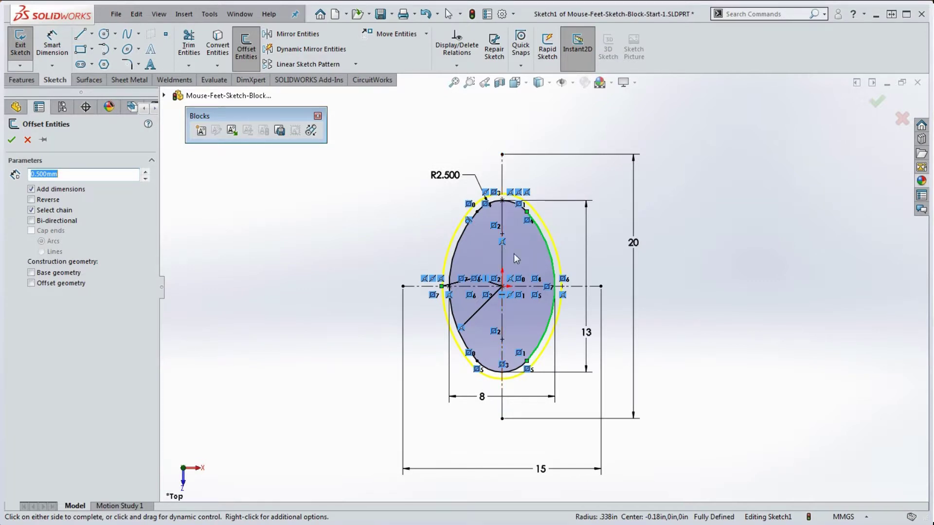
pyautogui.click(533, 243)
pyautogui.scroll(-3, 539, 244)
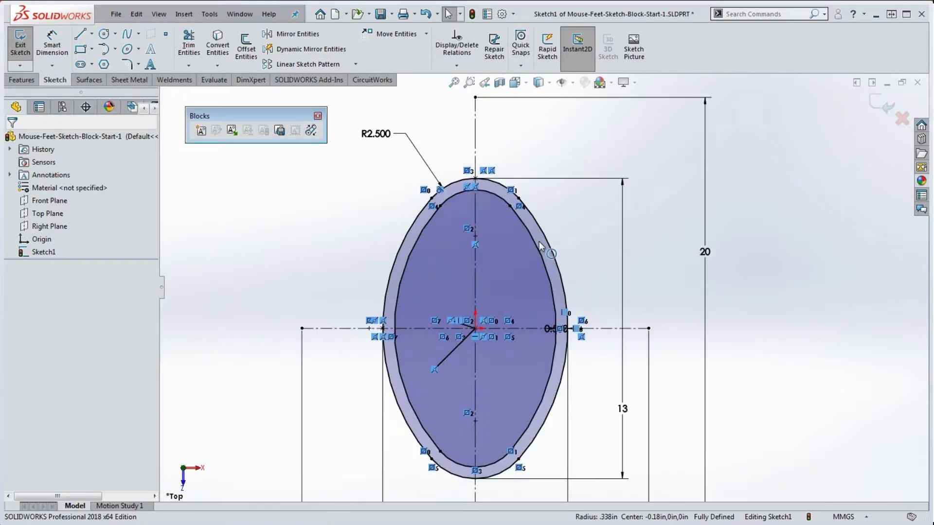
# Examine the inner offset loop and the outer profile up close.
pyautogui.scroll(-1, 545, 238)
pyautogui.scroll(3, 547, 273)
pyautogui.scroll(-2, 544, 313)
pyautogui.scroll(1, 540, 323)
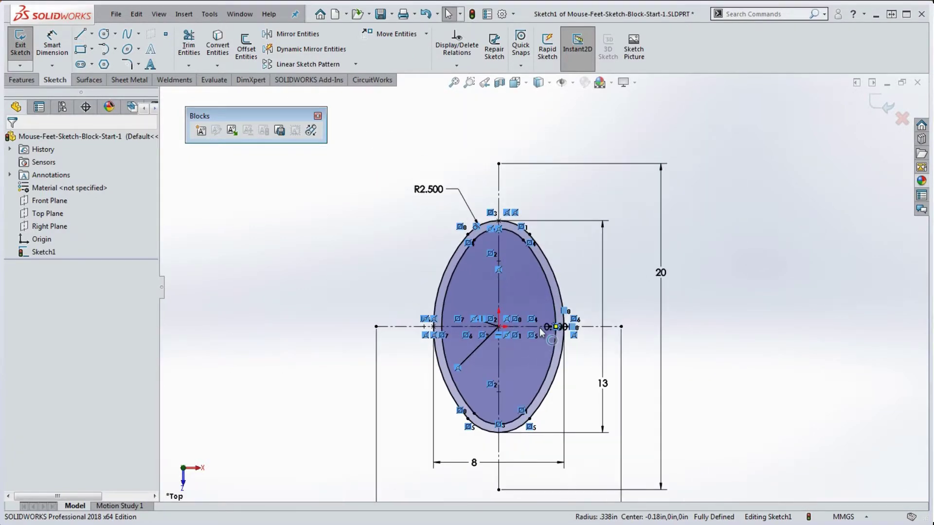
pyautogui.scroll(-2, 539, 328)
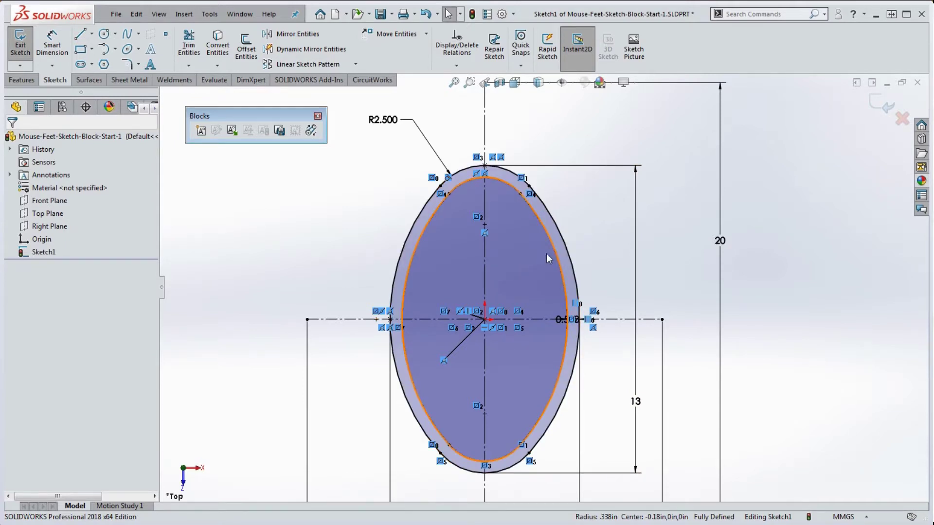
pyautogui.scroll(1, 600, 253)
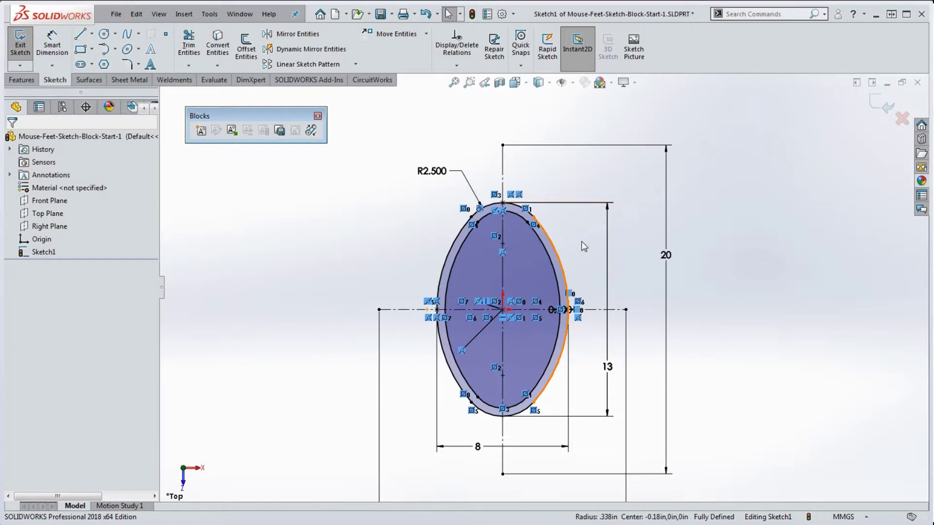
pyautogui.scroll(-3, 557, 252)
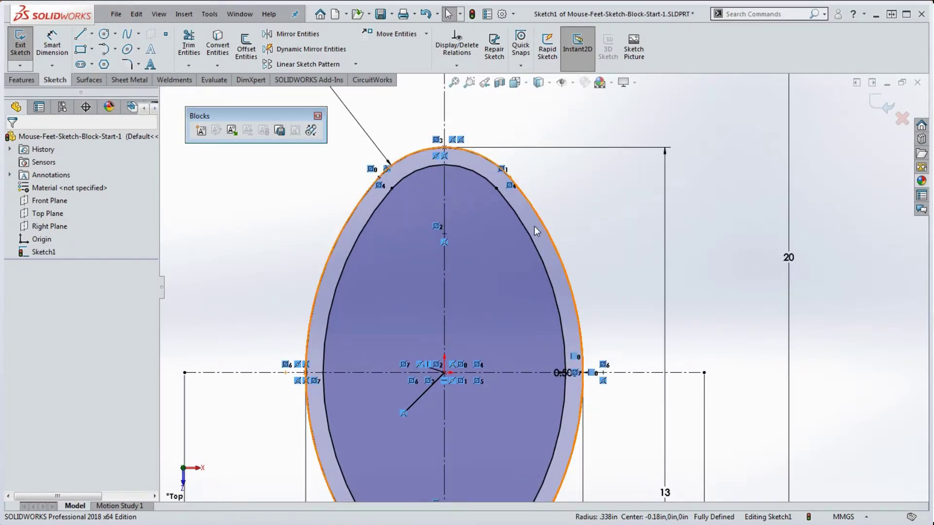
pyautogui.scroll(3, 535, 227)
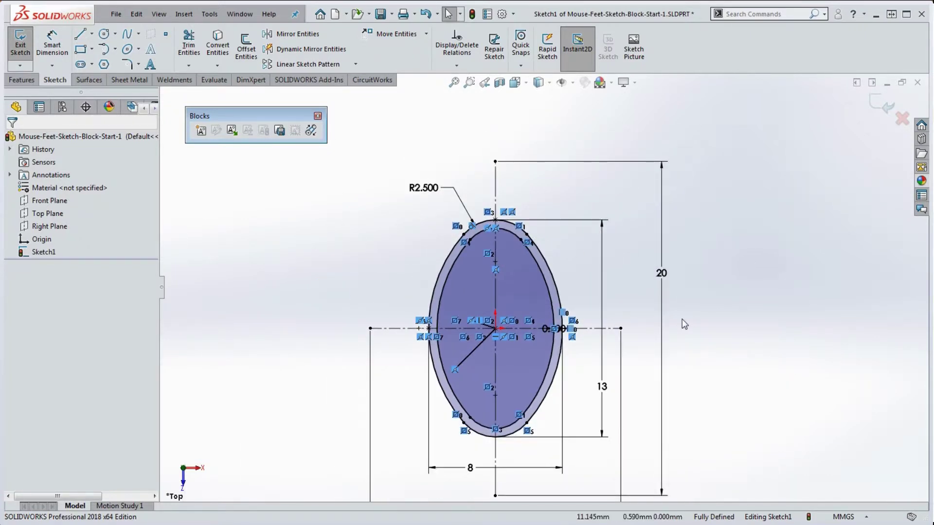
# Exit and rebuild the completed foot profile sketch, and reopen it for editing.
pyautogui.scroll(3, 684, 324)
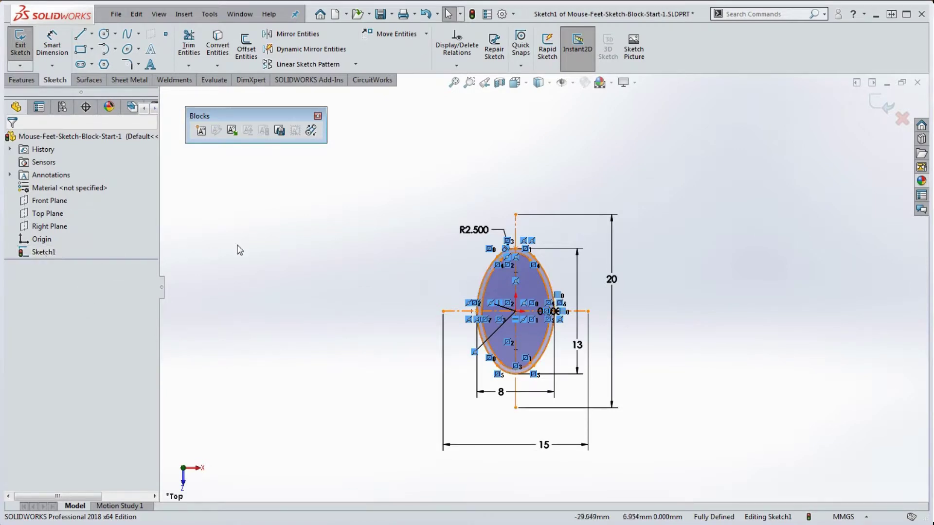
pyautogui.click(472, 16)
pyautogui.rightClick(34, 255)
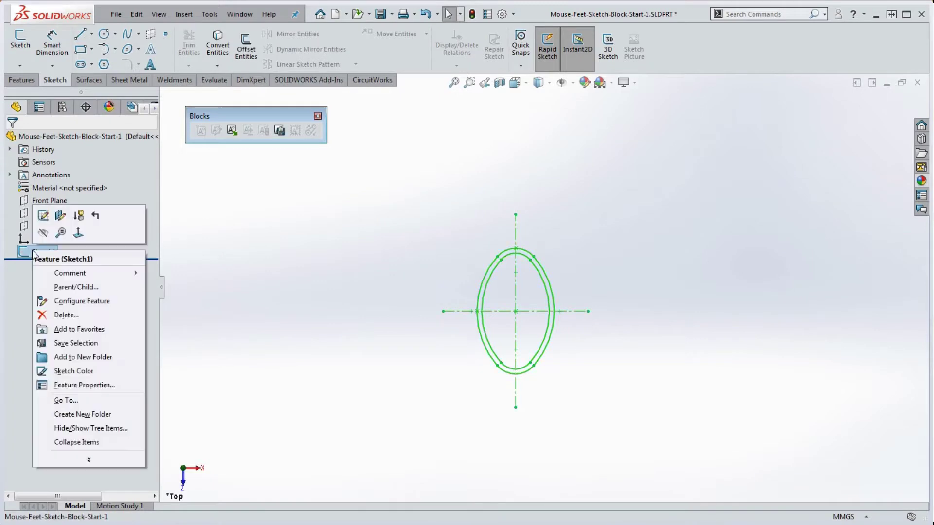
pyautogui.click(43, 217)
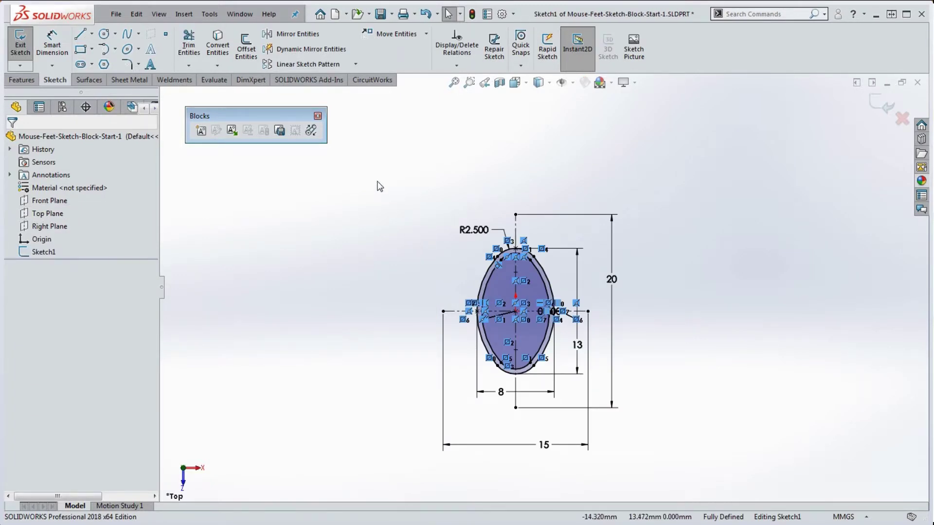
# Make a block from all the profile arcs and centerlines, placing its insertion point at the origin where the centerlines cross.
pyautogui.moveTo(367, 165)
pyautogui.mouseDown()
pyautogui.moveTo(521, 373)
pyautogui.moveTo(666, 462)
pyautogui.mouseUp()
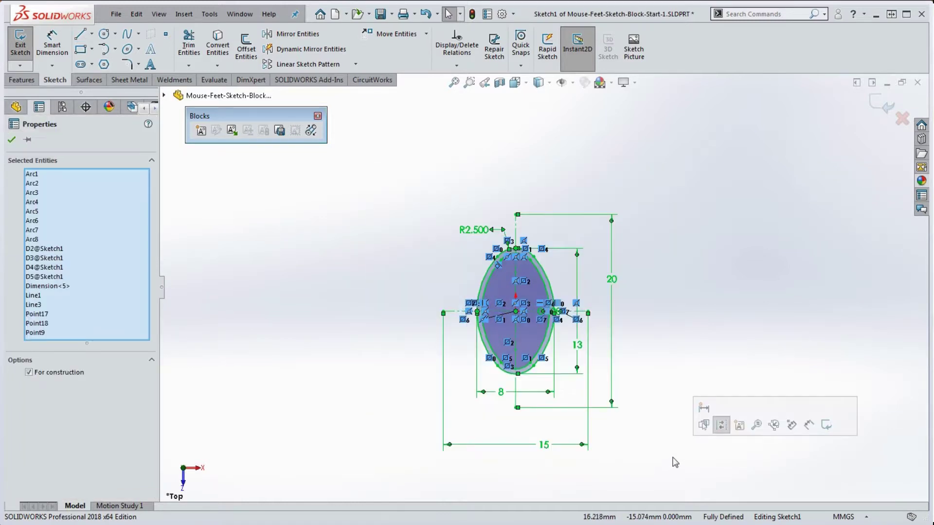
pyautogui.click(199, 131)
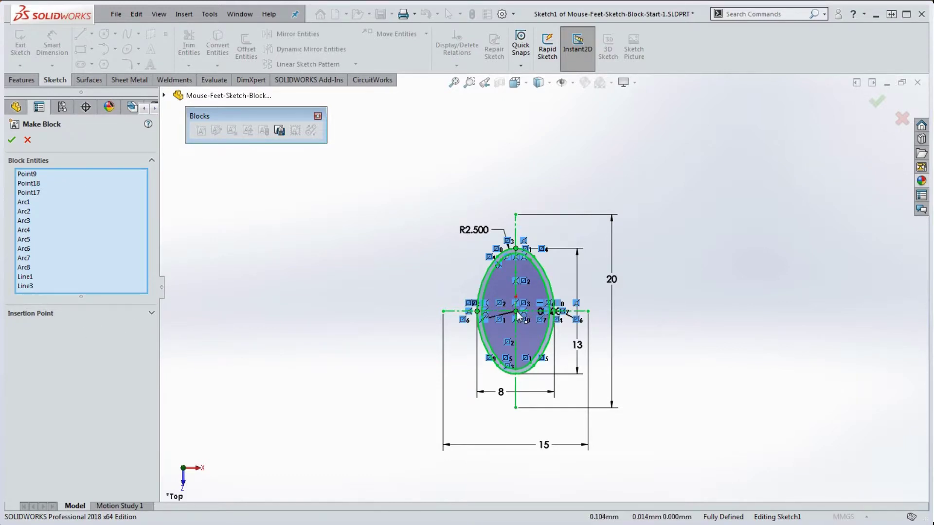
pyautogui.click(53, 314)
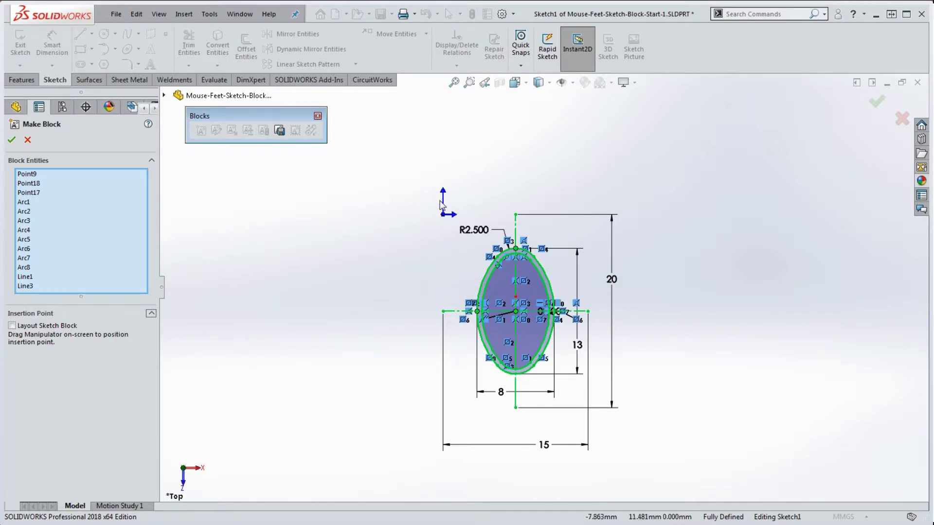
pyautogui.moveTo(443, 214); pyautogui.dragTo(517, 317)
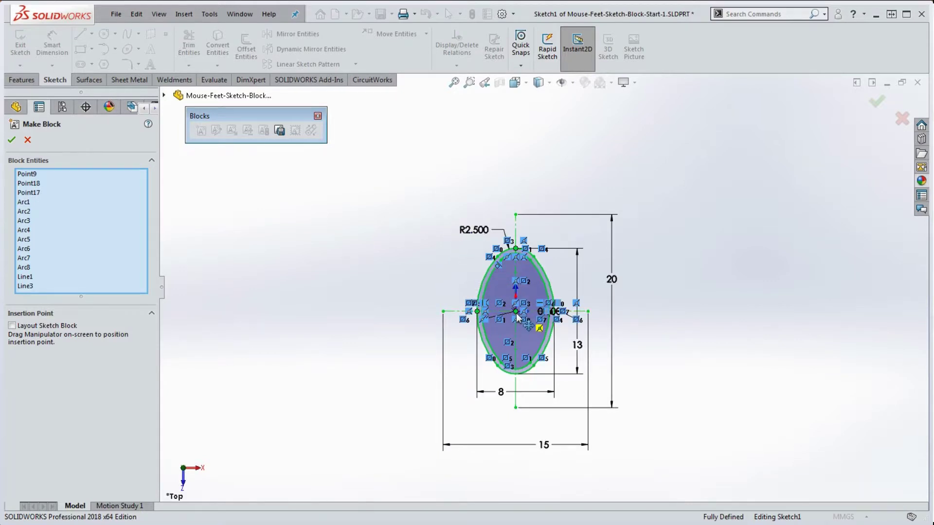
pyautogui.scroll(-8, 517, 316)
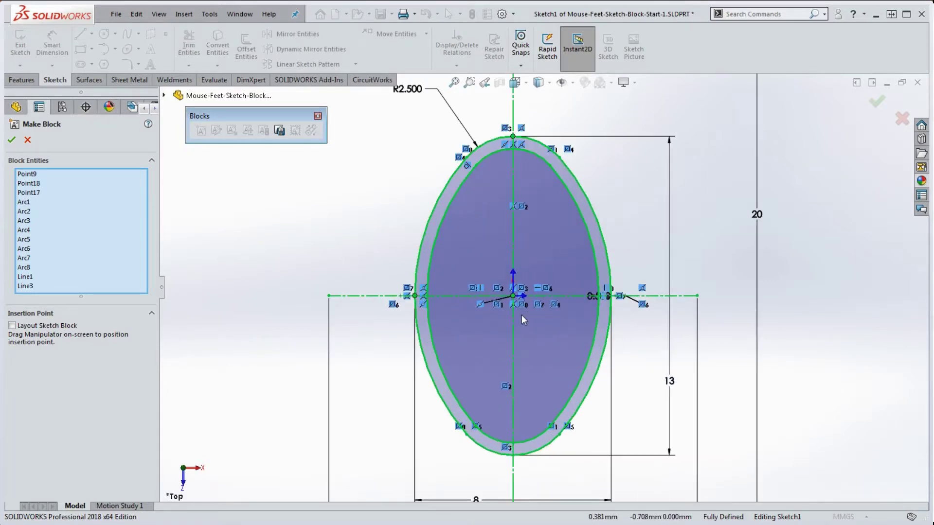
pyautogui.scroll(-2, 519, 299)
pyautogui.scroll(10, 544, 301)
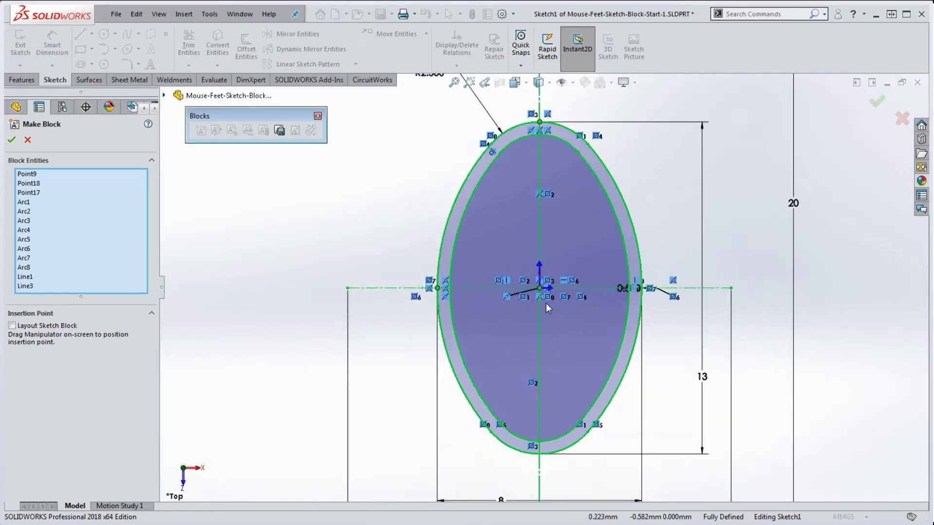
# Create the block from the selected sketch entities and rename it Mouse Feet Block.
pyautogui.click(11, 139)
pyautogui.click(261, 257)
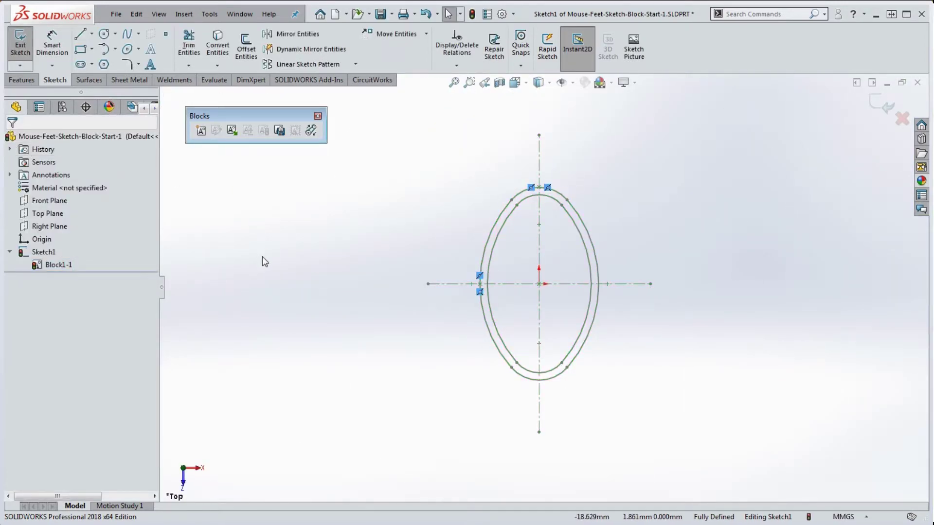
pyautogui.click(60, 266)
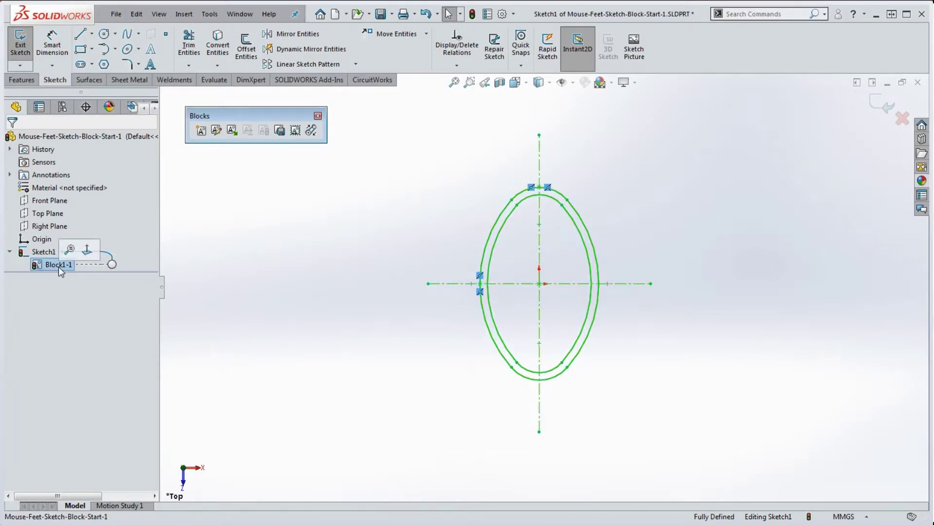
pyautogui.click(58, 267)
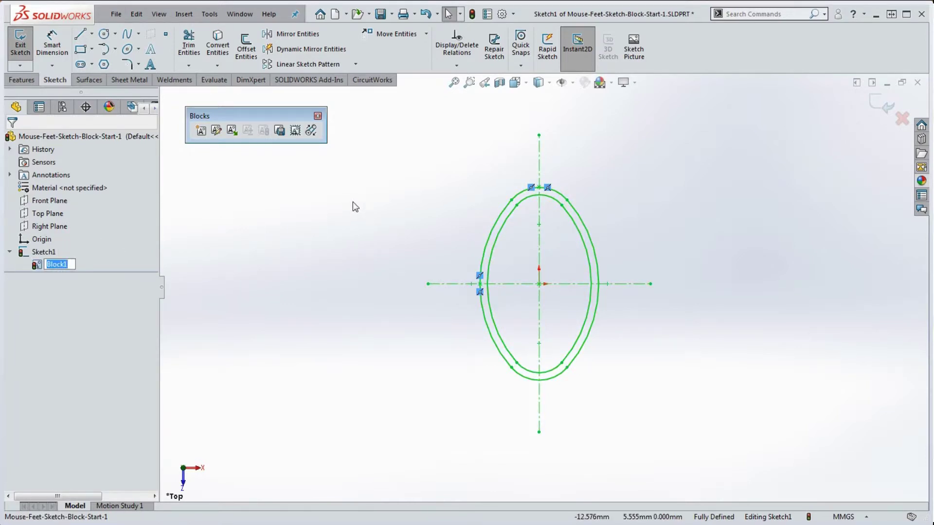
pyautogui.write('Moused Feet')
pyautogui.press('BackSpace')
pyautogui.write('Blco')
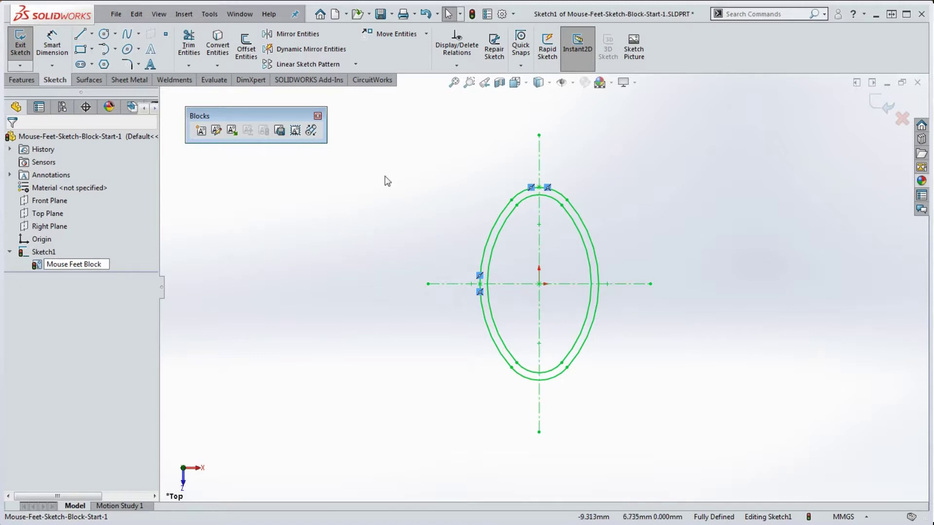
pyautogui.click(378, 209)
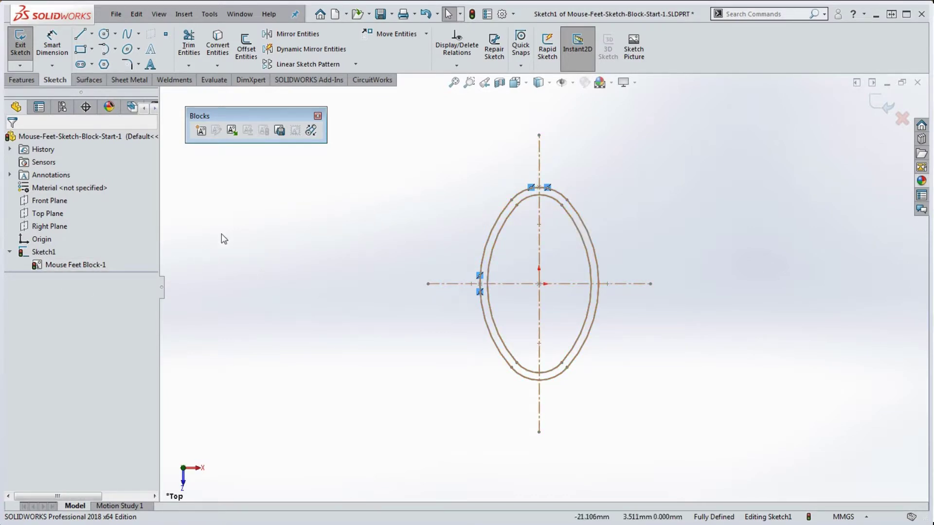
# Rebuild to close the sketch, and reopen Sketch1 for editing.
pyautogui.click(506, 221)
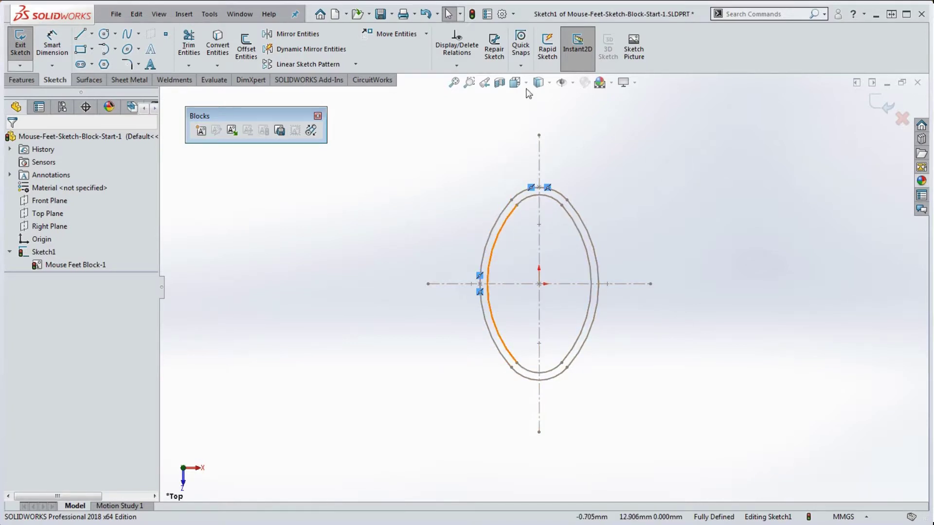
pyautogui.click(472, 14)
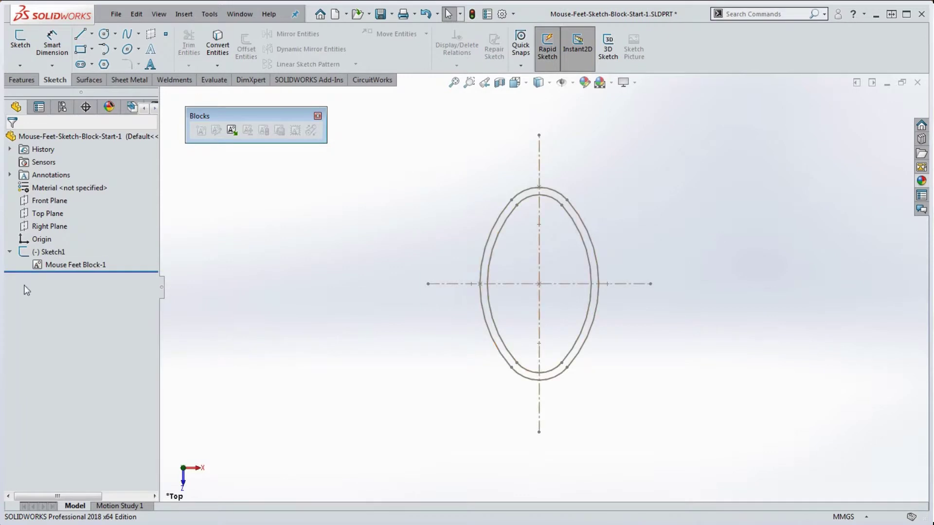
pyautogui.rightClick(47, 251)
pyautogui.click(167, 231)
pyautogui.rightClick(59, 257)
pyautogui.click(69, 215)
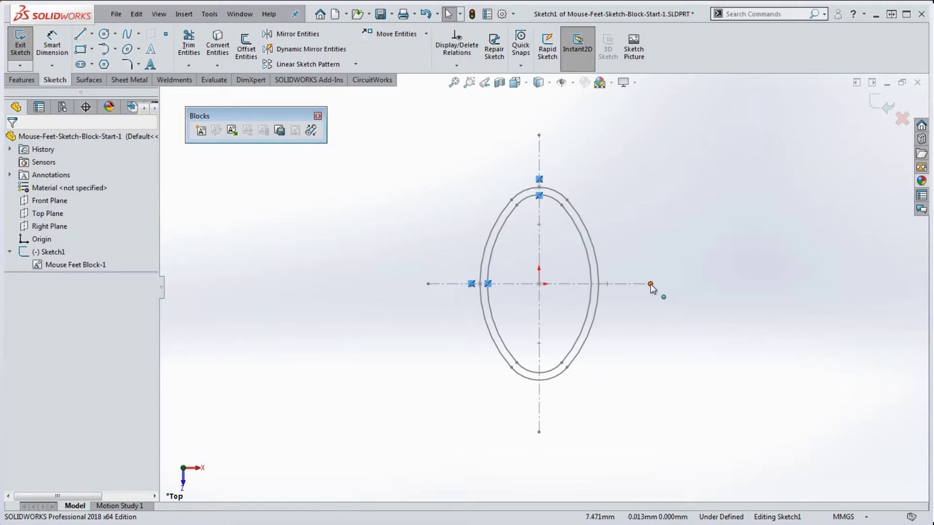
# Move the block away from the origin, snap its centre point back onto the origin, and rebuild to close the sketch.
pyautogui.moveTo(649, 284); pyautogui.dragTo(602, 231)
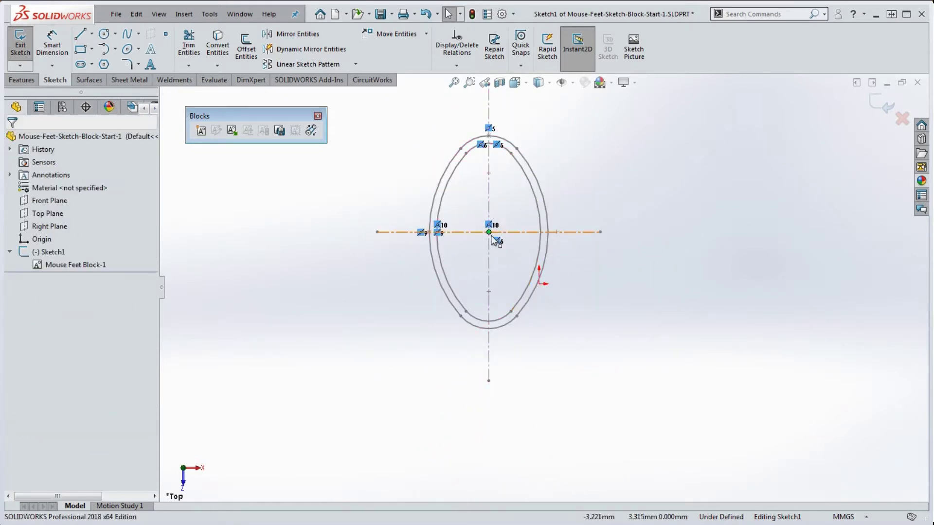
pyautogui.moveTo(494, 238); pyautogui.dragTo(544, 290)
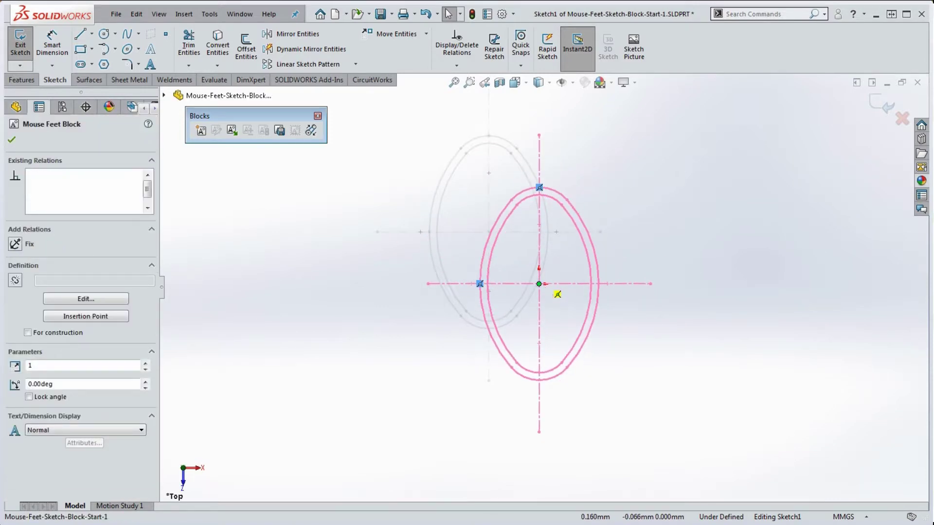
pyautogui.click(623, 365)
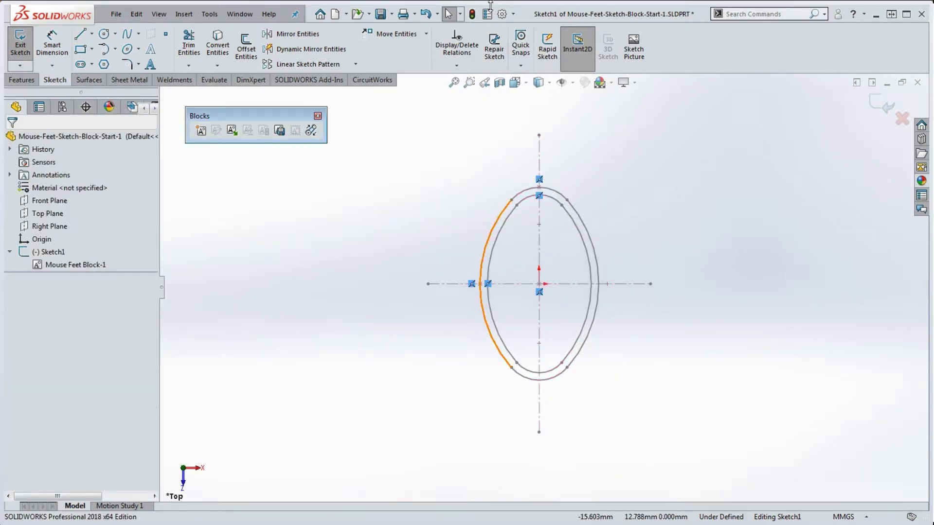
pyautogui.click(472, 16)
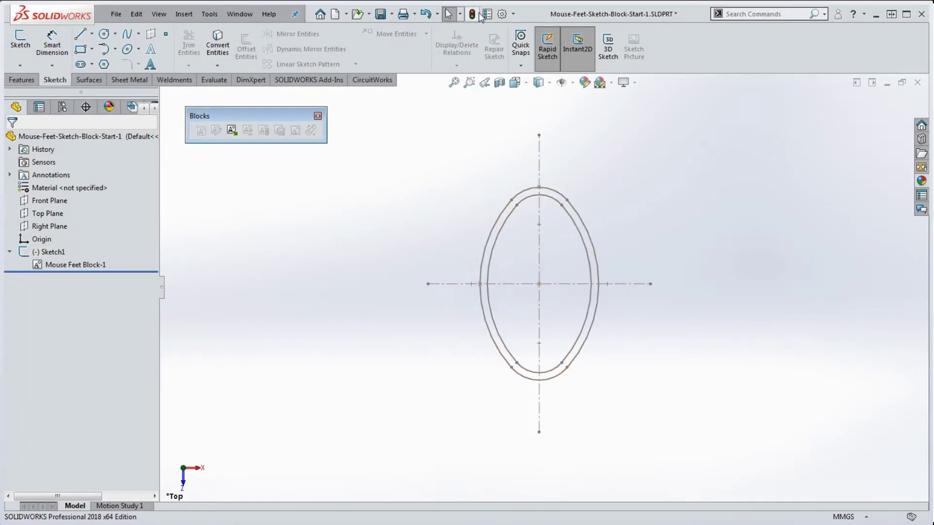
# Reopen Sketch1, rotate the block about the origin, and apply a Horizontal relation to its shorter centreline.
pyautogui.rightClick(49, 252)
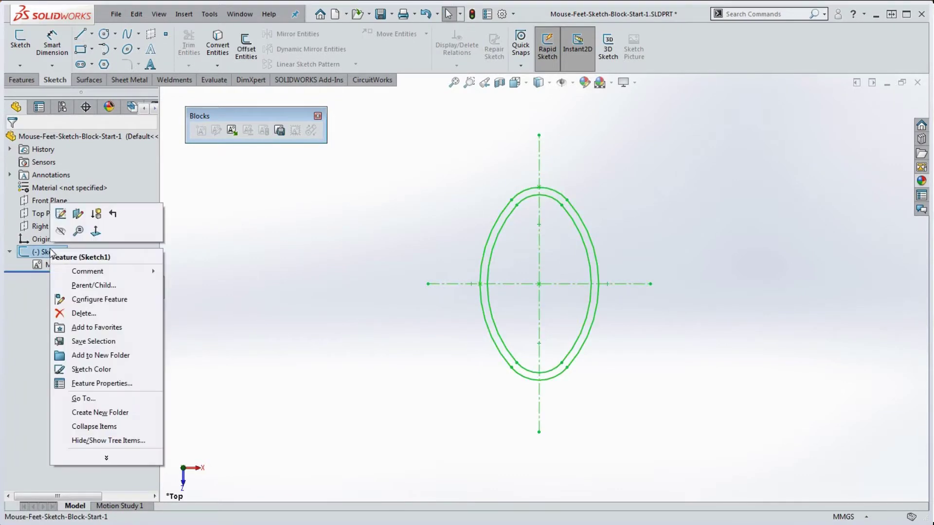
pyautogui.click(66, 216)
pyautogui.moveTo(650, 284); pyautogui.dragTo(623, 275)
pyautogui.click(627, 288)
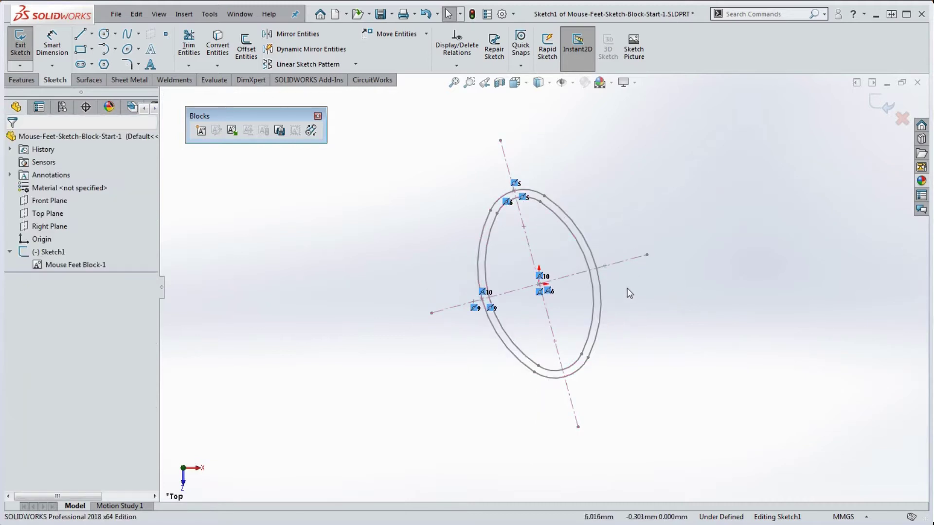
pyautogui.click(627, 261)
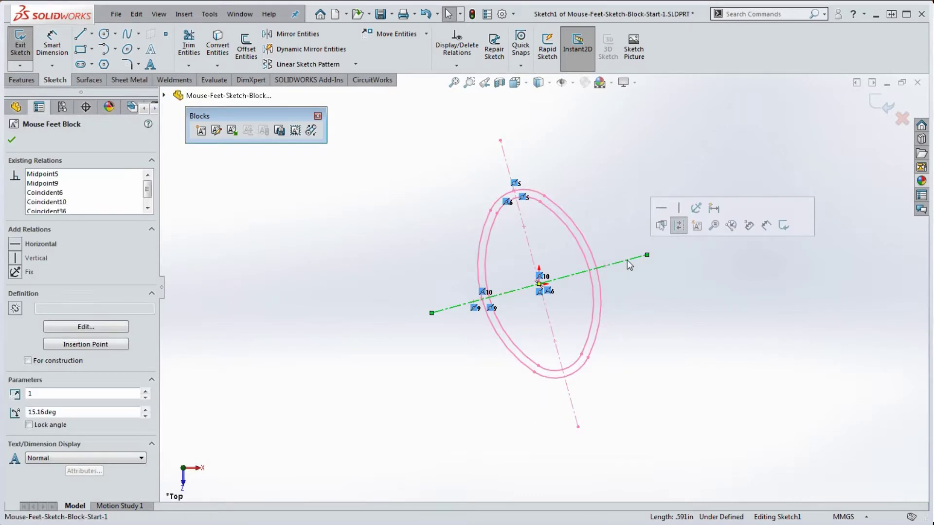
pyautogui.click(662, 208)
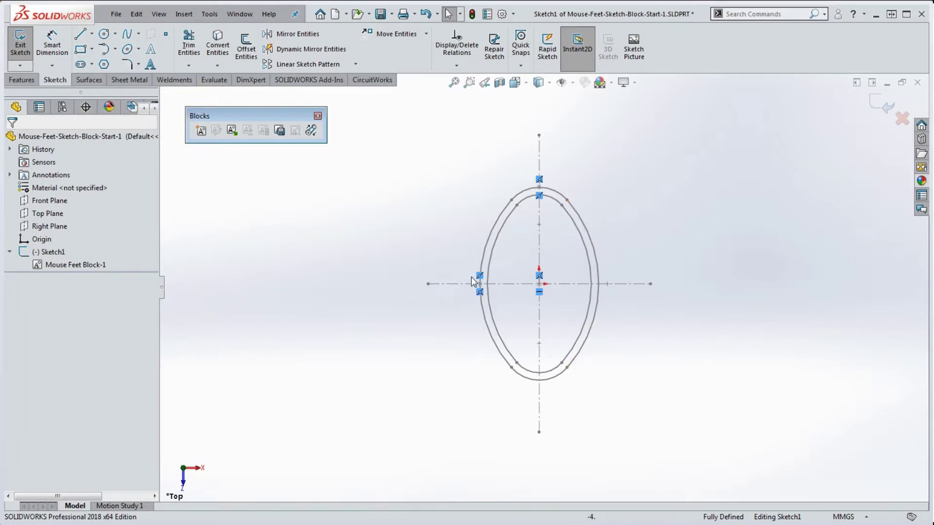
# Delete the outer sketch's coincident relations at the block's leftmost and topmost points.
pyautogui.scroll(5, 481, 292)
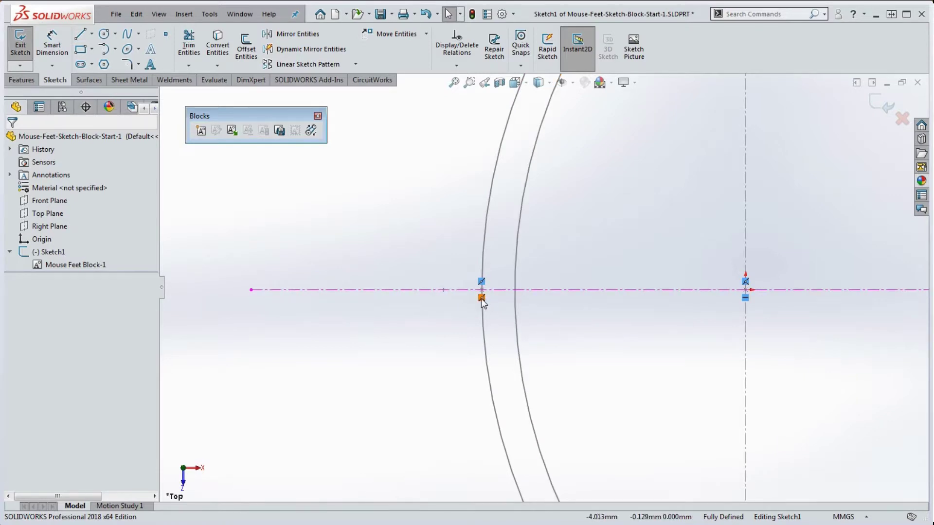
pyautogui.scroll(-5, 589, 336)
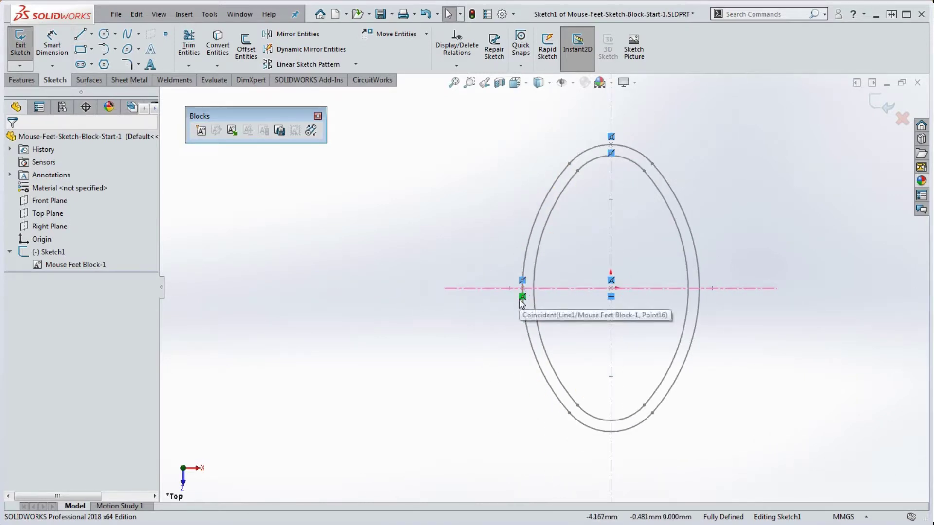
pyautogui.click(521, 282)
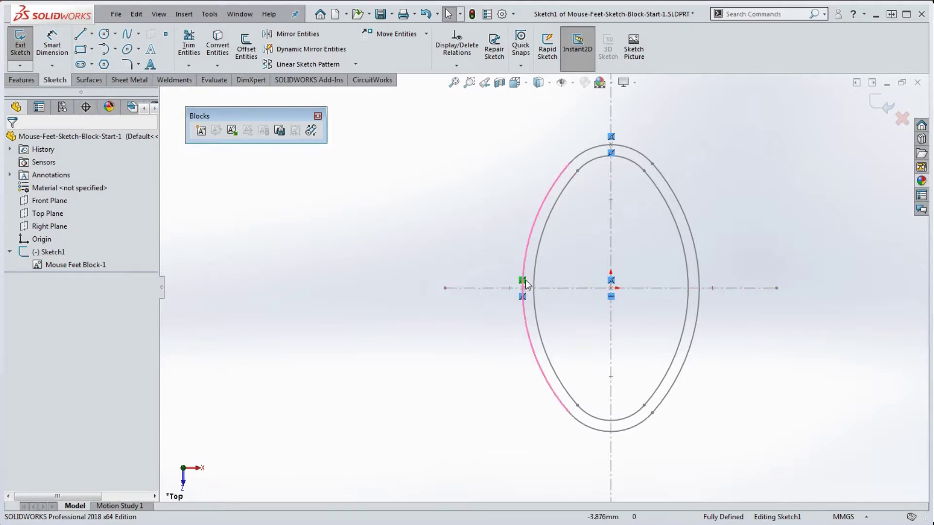
pyautogui.click(580, 317)
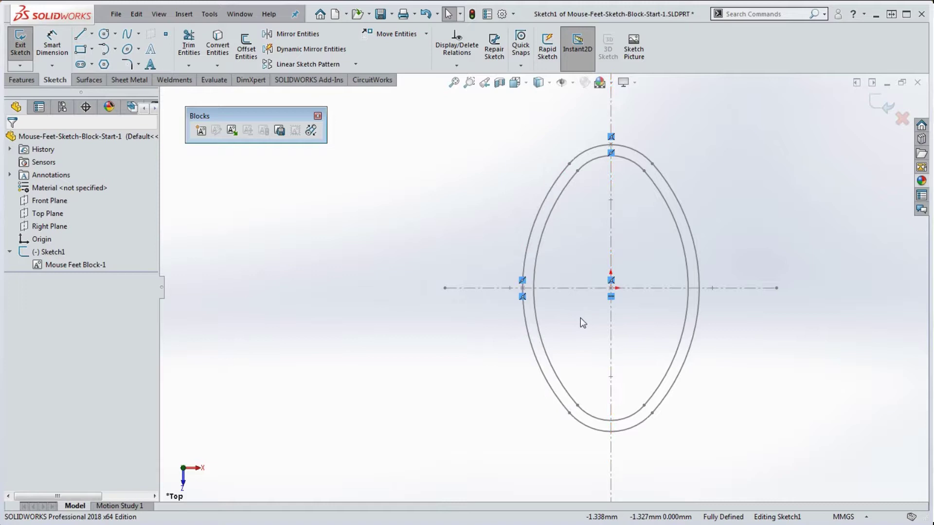
pyautogui.click(521, 296)
pyautogui.press('Delete')
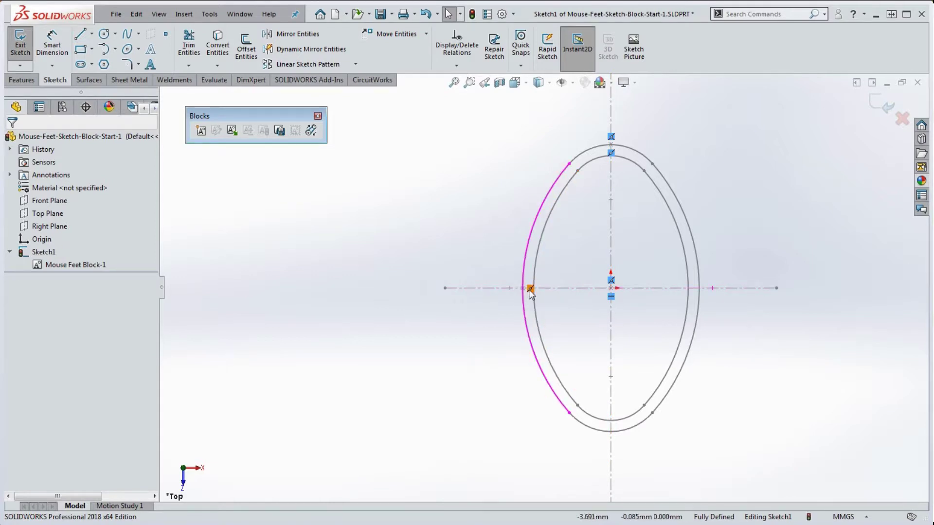
pyautogui.click(530, 290)
pyautogui.press('Delete')
pyautogui.click(611, 153)
pyautogui.press('Delete')
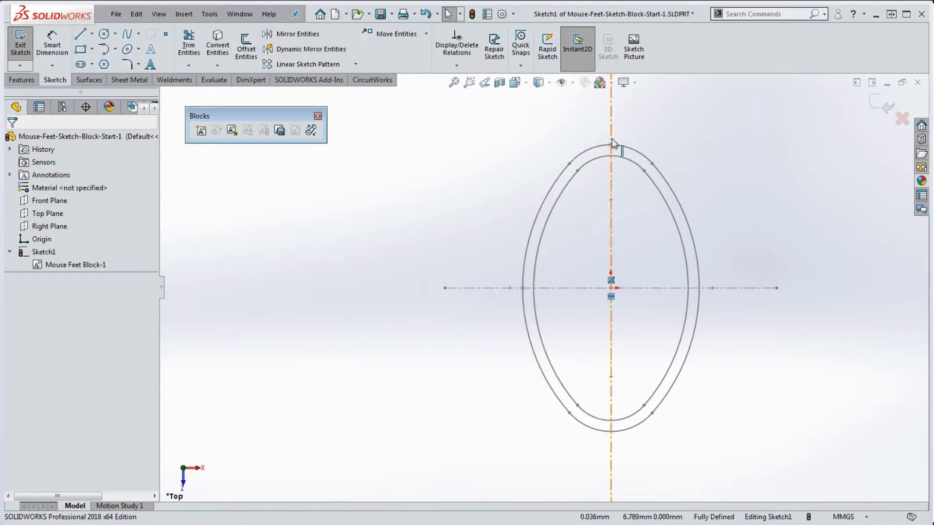
# Test whether the block moves by its centreline endpoints, and rebuild to close the sketch.
pyautogui.click(776, 287)
pyautogui.click(763, 366)
pyautogui.scroll(3, 746, 357)
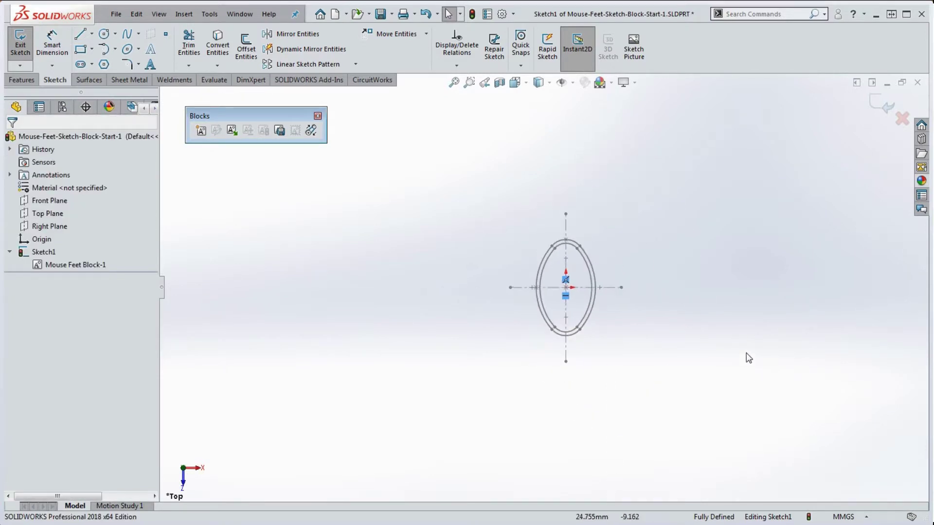
pyautogui.click(566, 215)
pyautogui.click(627, 274)
pyautogui.click(472, 14)
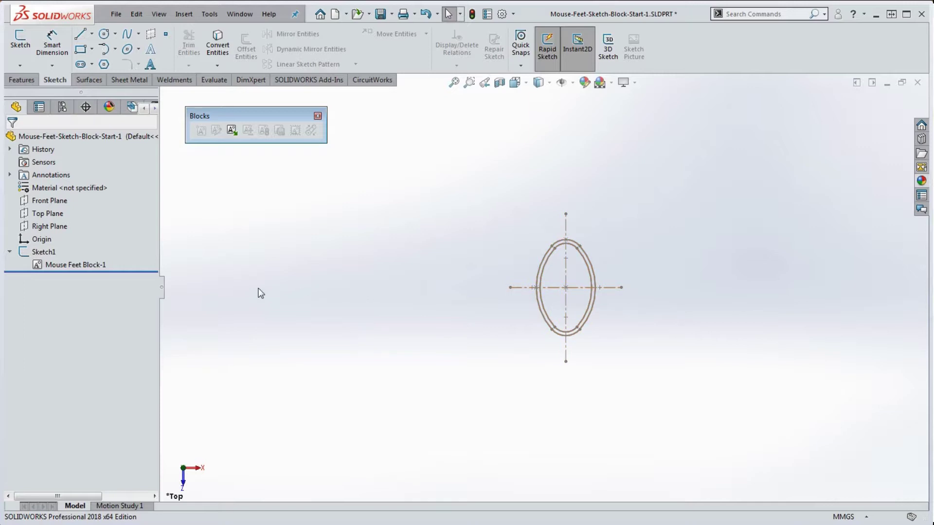
# Reopen Sketch1 and open the Mouse Feet Block for editing.
pyautogui.rightClick(49, 253)
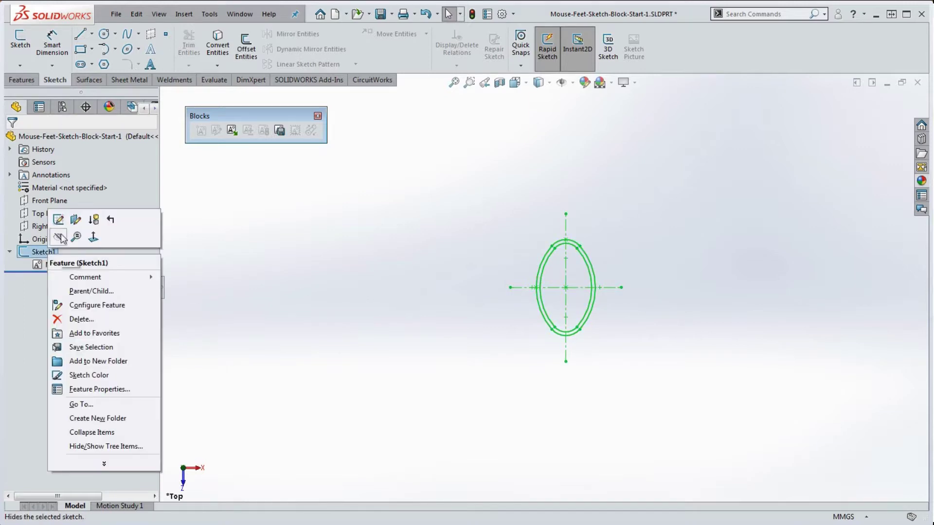
pyautogui.click(58, 219)
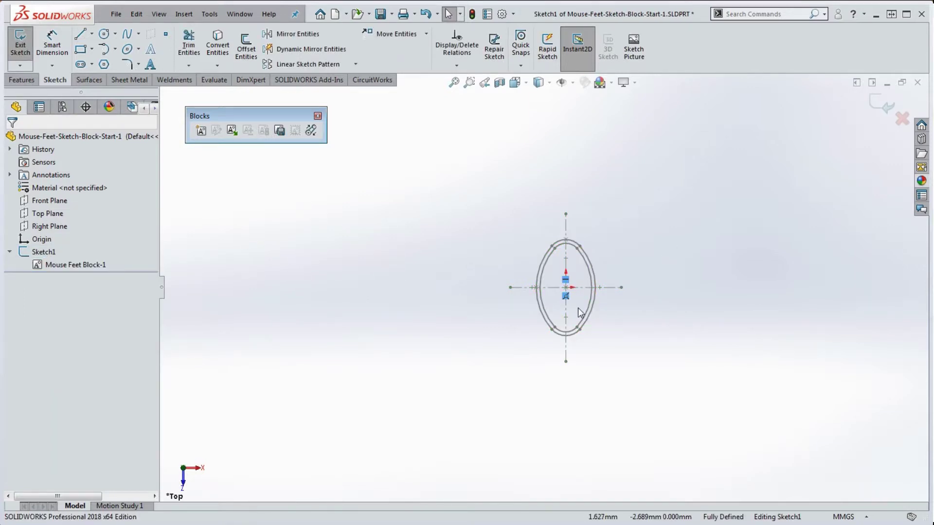
pyautogui.scroll(-3, 592, 292)
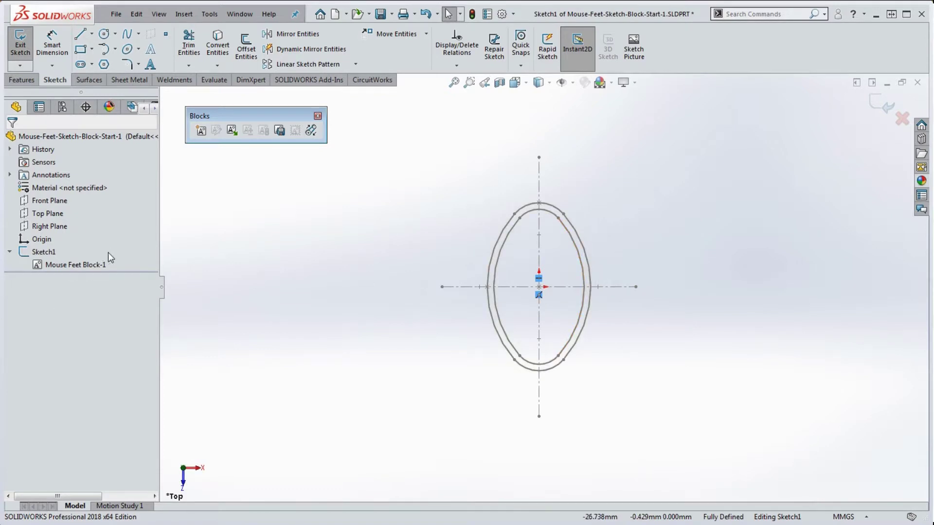
pyautogui.doubleClick(576, 249)
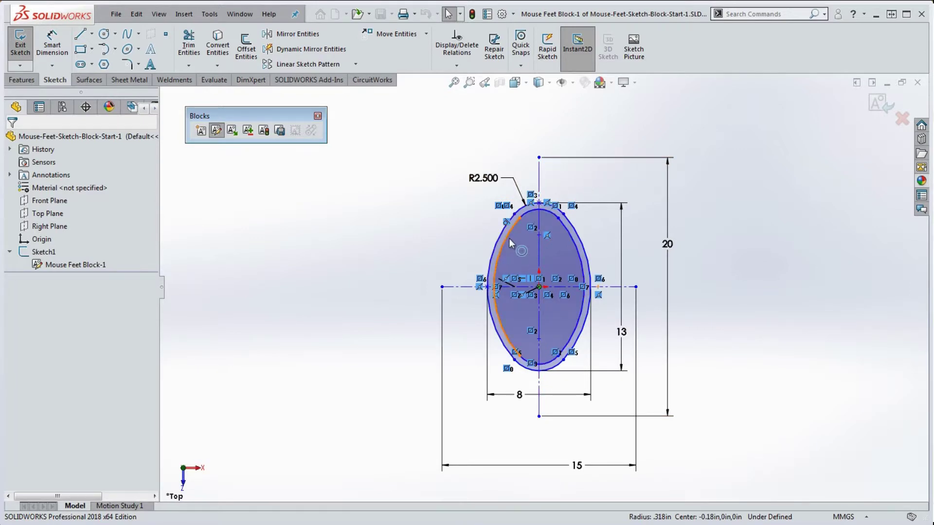
# Move the block's insertion point off-centre and snap it back onto the midpoint where the centrelines cross.
pyautogui.click(540, 290)
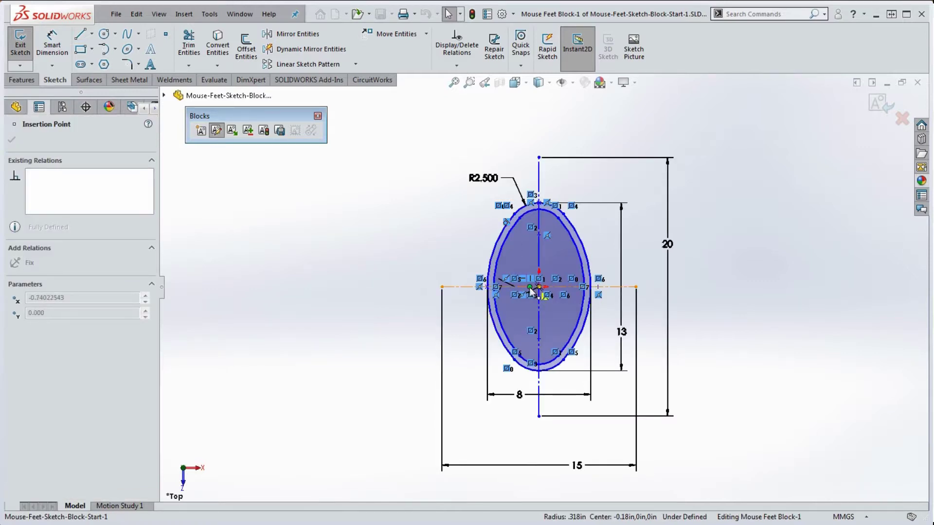
pyautogui.moveTo(540, 290); pyautogui.dragTo(524, 261)
pyautogui.click(694, 270)
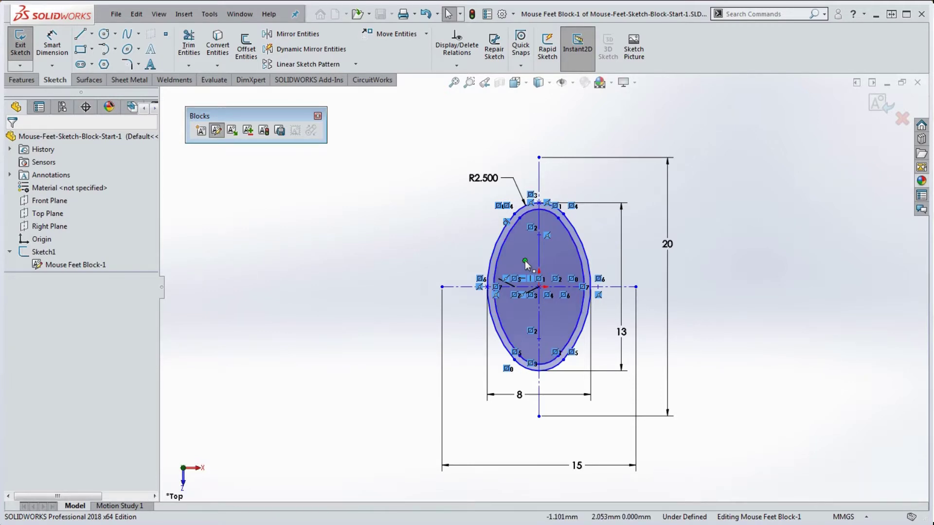
pyautogui.scroll(-5, 553, 282)
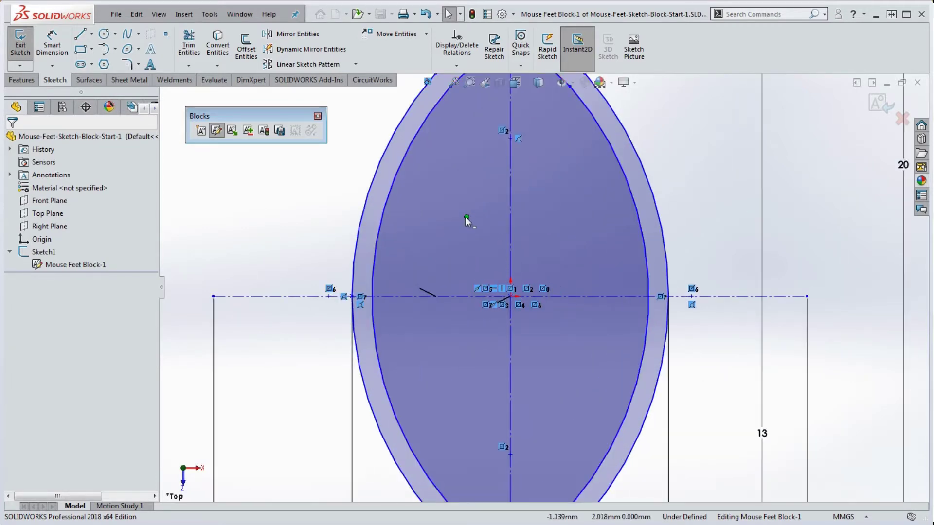
pyautogui.moveTo(466, 217)
pyautogui.mouseDown()
pyautogui.moveTo(496, 286)
pyautogui.moveTo(510, 297)
pyautogui.mouseUp()
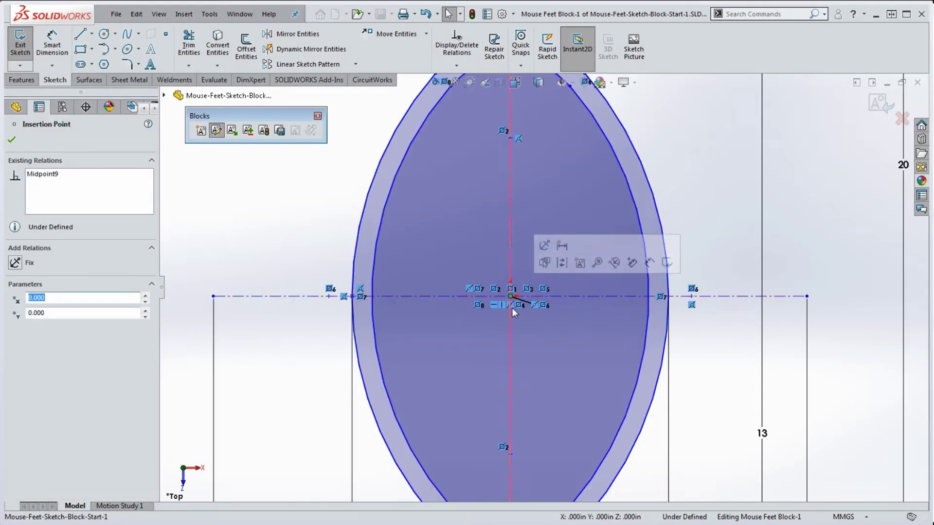
pyautogui.click(716, 380)
pyautogui.scroll(3, 723, 326)
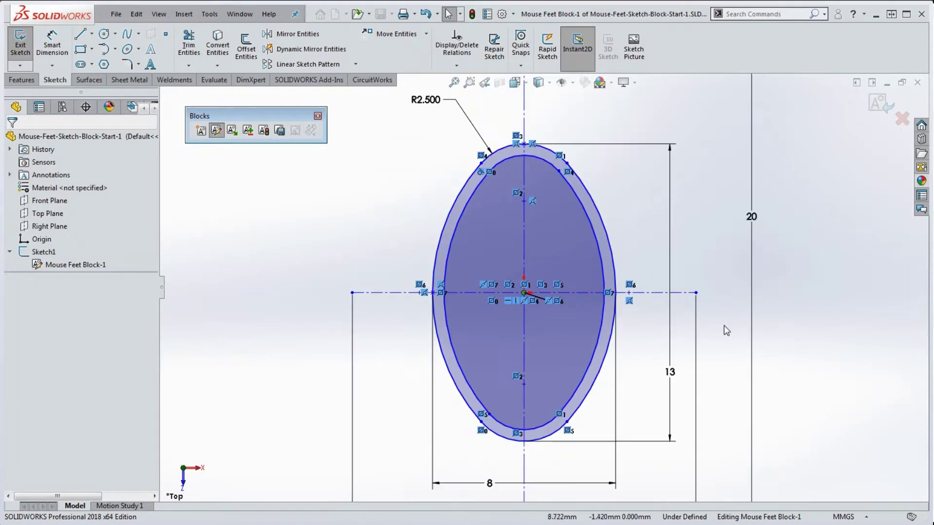
pyautogui.scroll(2, 578, 287)
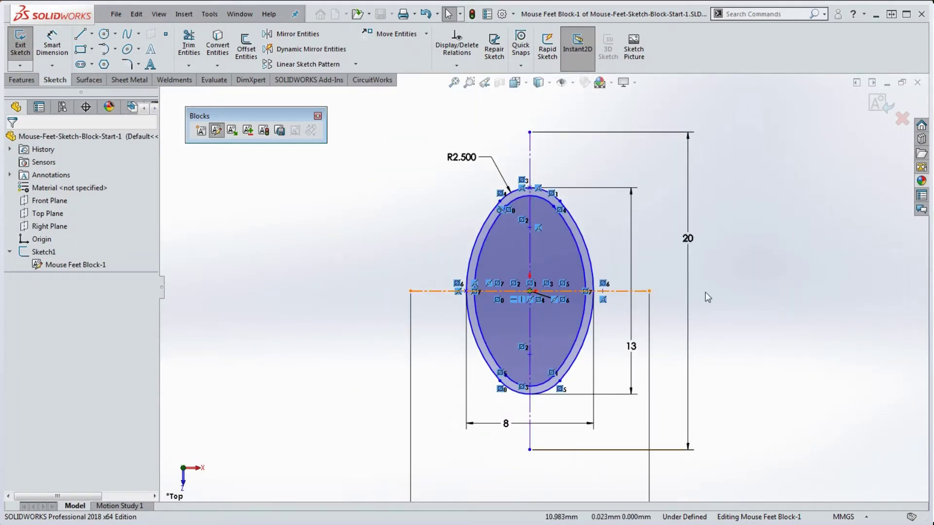
# Test whether the inner loop follows when the block's geometry is moved by the horizontal centreline's right endpoint, and undo the move.
pyautogui.moveTo(649, 292); pyautogui.dragTo(463, 239)
pyautogui.click(675, 365)
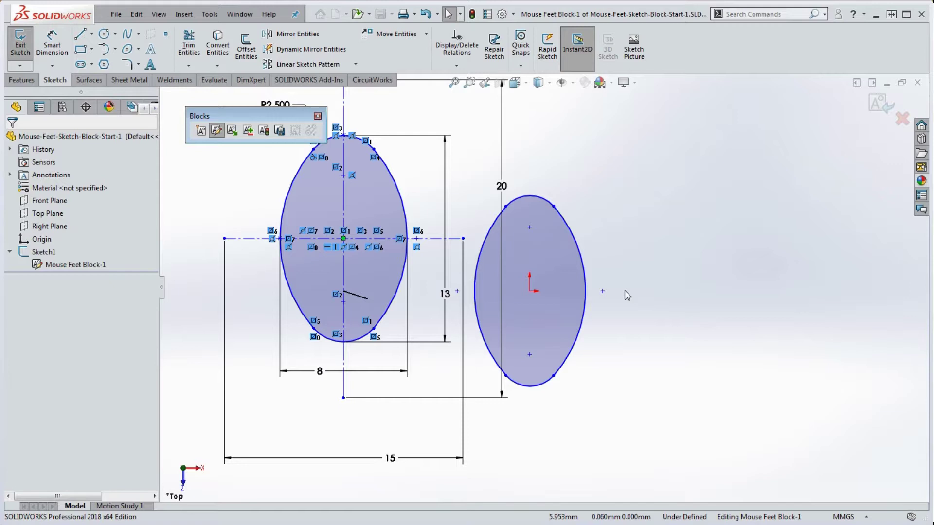
pyautogui.hotkey('ctrl', 'z')
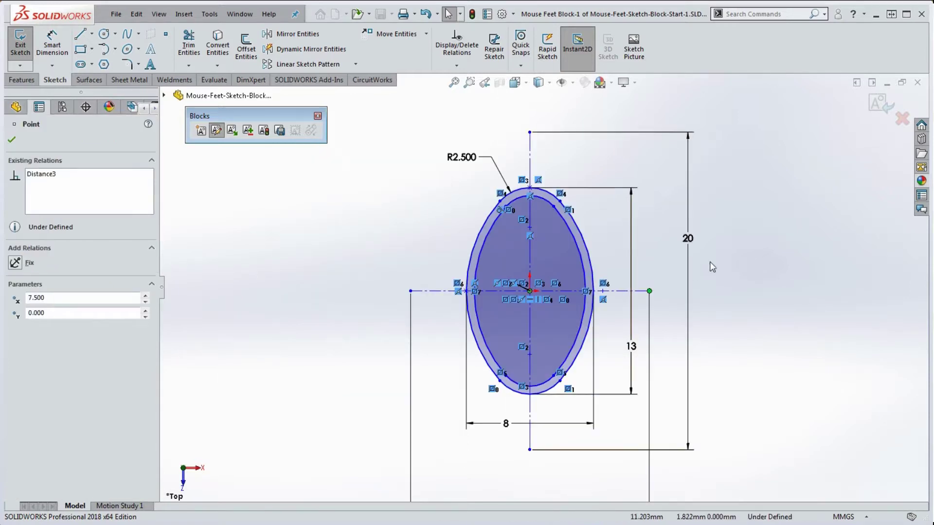
pyautogui.click(720, 268)
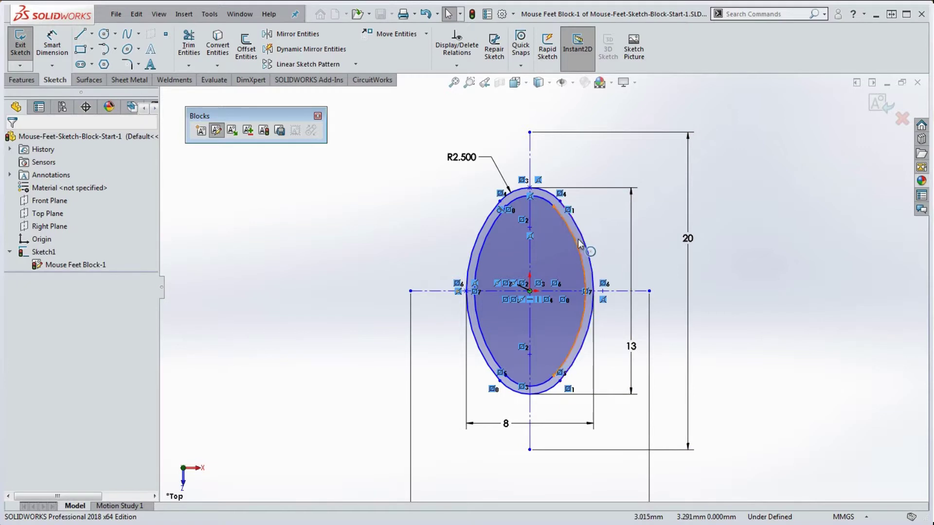
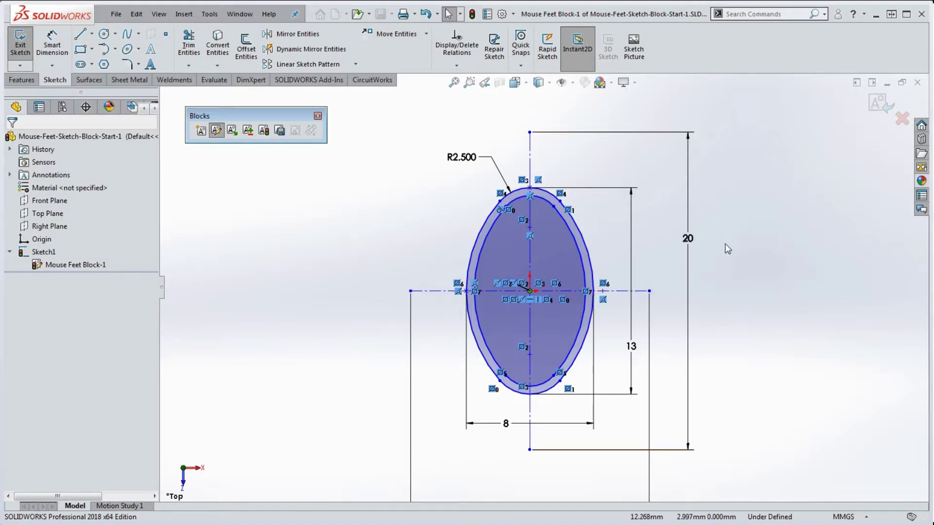
pyautogui.scroll(-1, 574, 326)
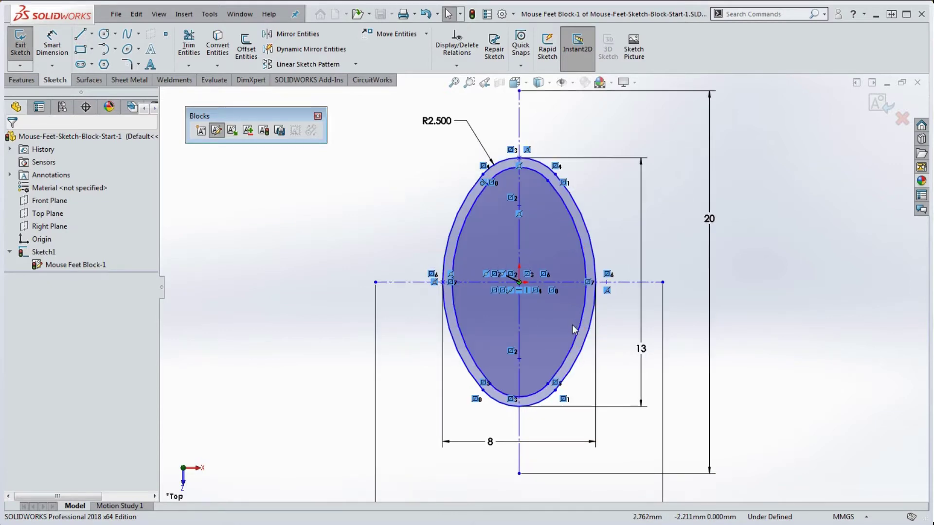
pyautogui.scroll(2, 572, 325)
pyautogui.scroll(-2, 554, 291)
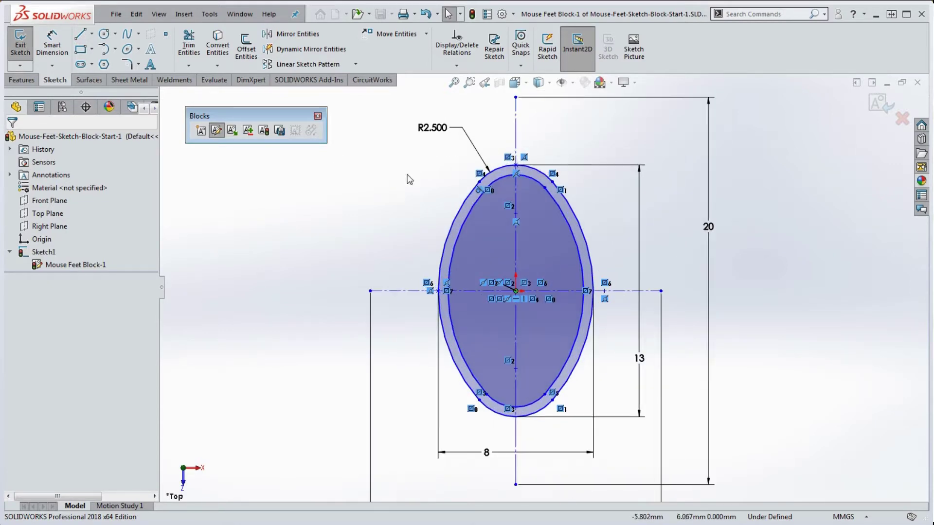
pyautogui.scroll(2, 543, 286)
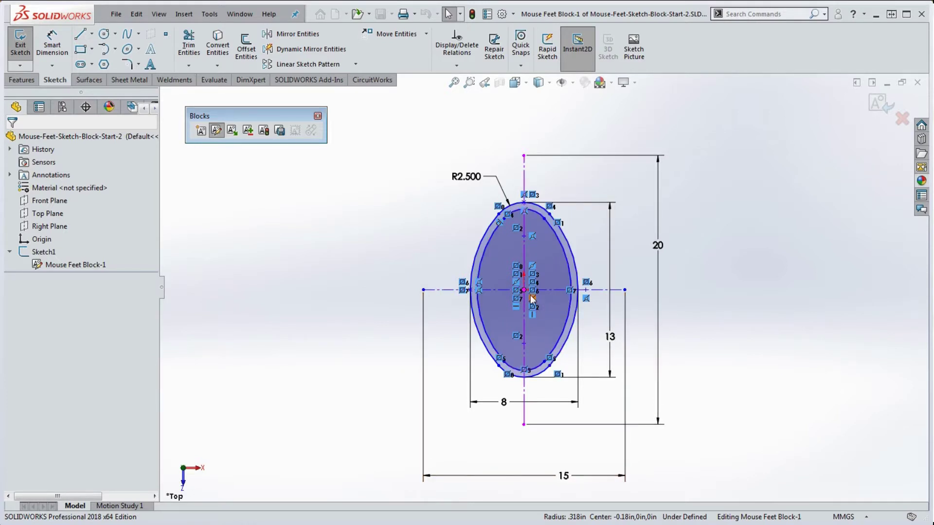
# Move the outer profile and its centrelines clear of the inner loop, by the insertion point and the horizontal centreline's right endpoint.
pyautogui.scroll(-3, 520, 285)
pyautogui.moveTo(520, 285); pyautogui.dragTo(270, 268)
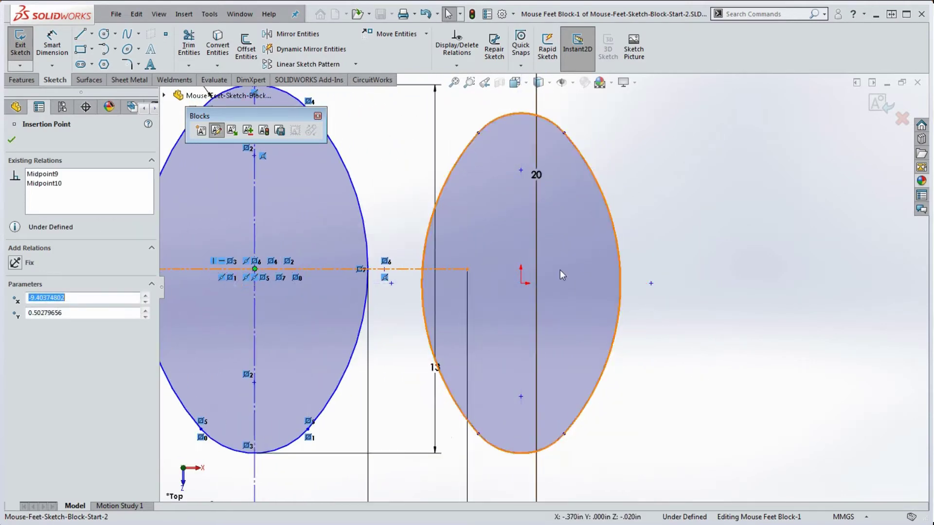
pyautogui.scroll(3, 560, 270)
pyautogui.scroll(-3, 527, 290)
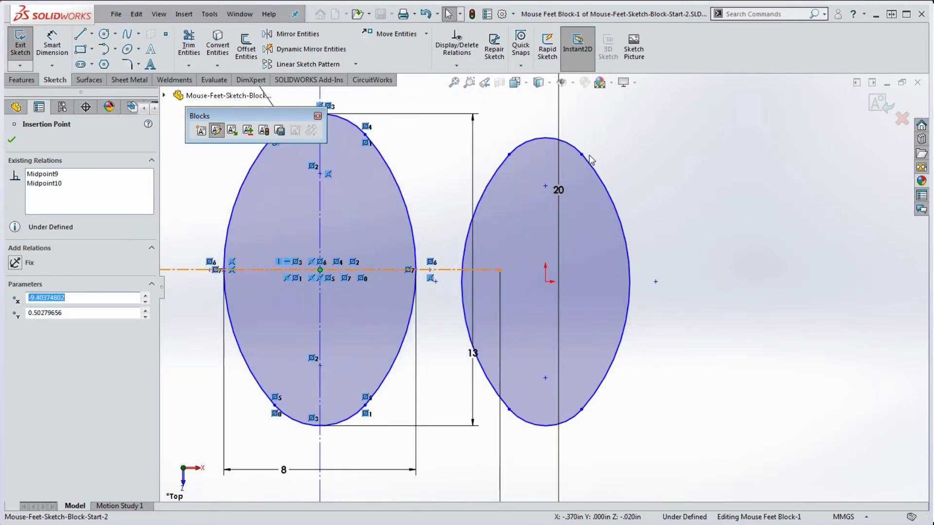
pyautogui.scroll(3, 421, 220)
pyautogui.moveTo(415, 277); pyautogui.dragTo(378, 266)
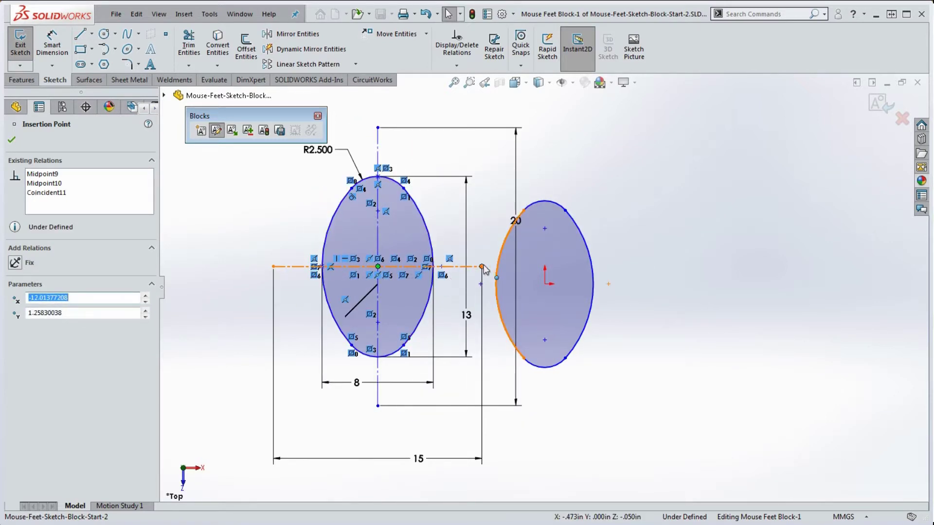
pyautogui.moveTo(483, 266); pyautogui.dragTo(457, 257)
# Pull the inner loop's upper-right arc junction outward to test how loosely the loop is constrained.
pyautogui.moveTo(564, 212); pyautogui.dragTo(644, 290)
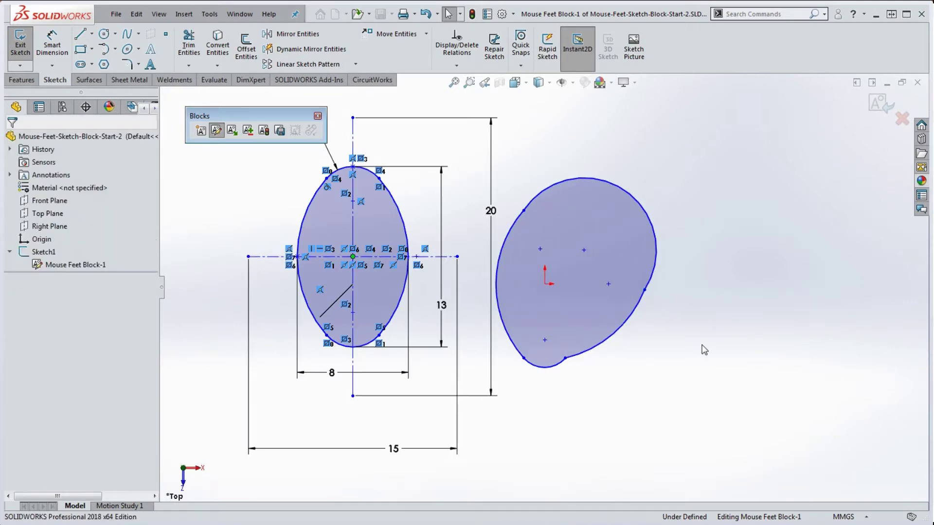
pyautogui.scroll(-5, 672, 323)
pyautogui.scroll(6, 671, 323)
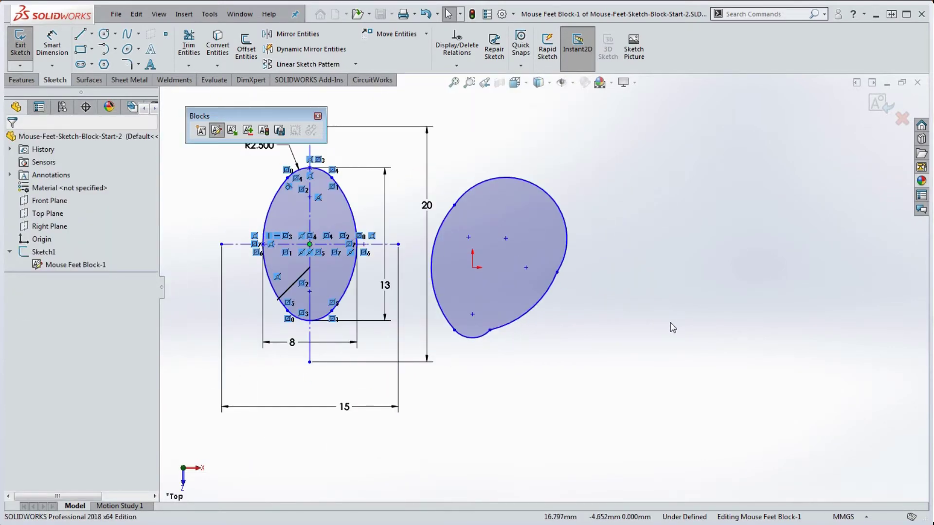
pyautogui.scroll(-4, 489, 257)
pyautogui.scroll(4, 425, 276)
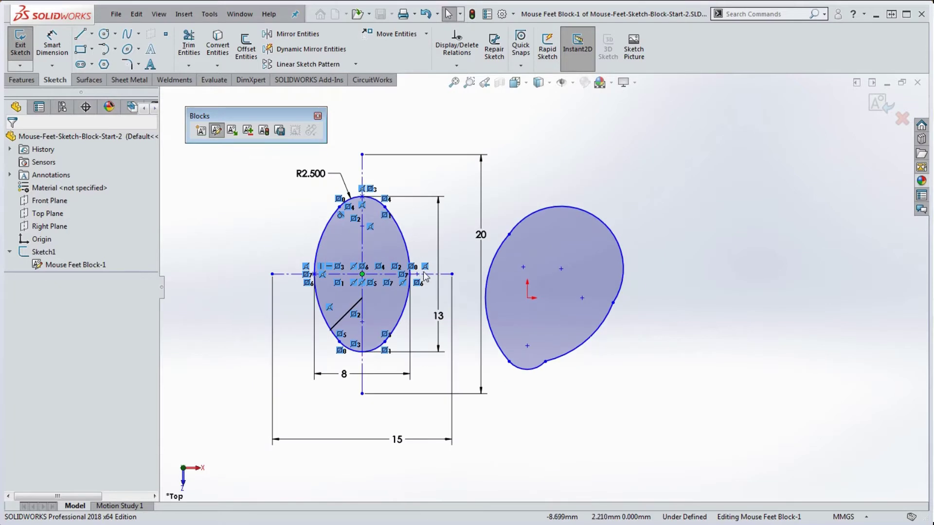
# Delete all four arcs of the detached inner loop inside the block.
pyautogui.scroll(-3, 425, 276)
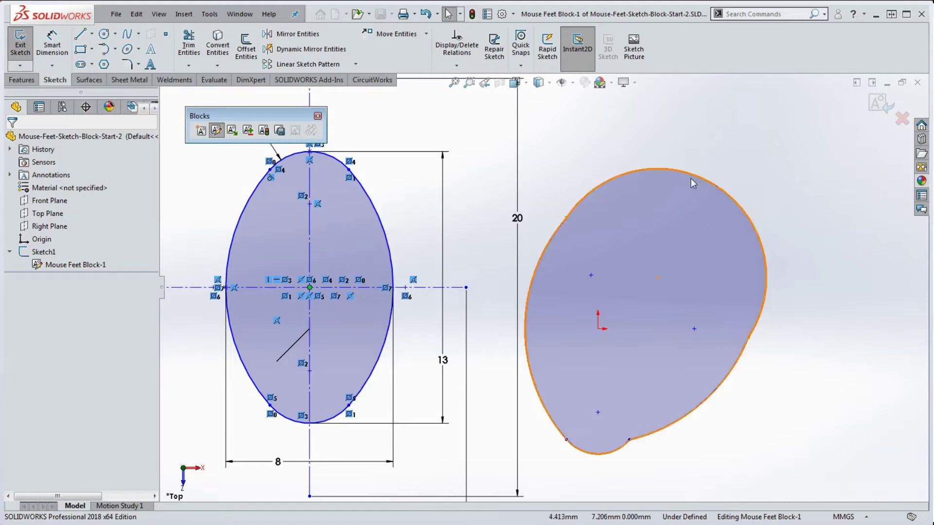
pyautogui.press('z')
pyautogui.moveTo(502, 158); pyautogui.dragTo(707, 399)
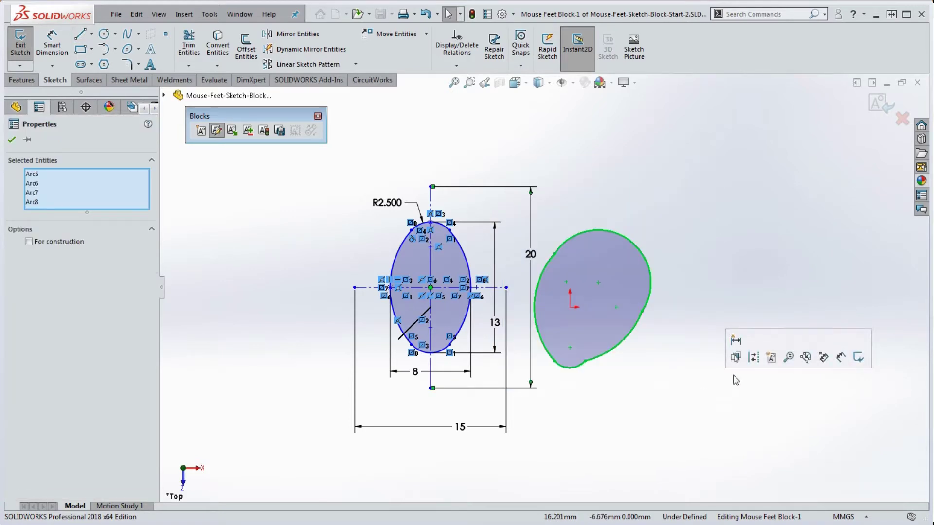
pyautogui.press('Delete')
pyautogui.scroll(-2, 448, 259)
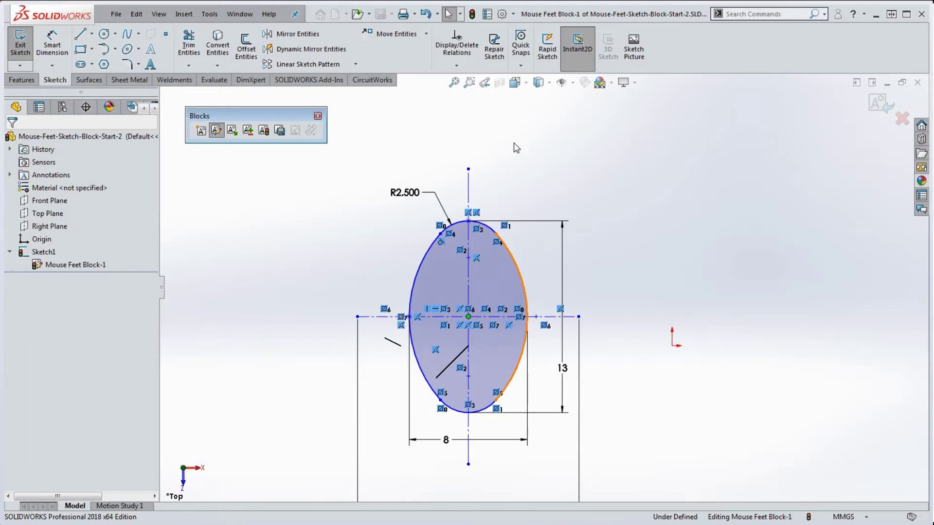
# Offset the whole outer profile inward by 0.5 mm with a dimension, and place that dimension beside the profile above the horizontal centreline.
pyautogui.click(246, 47)
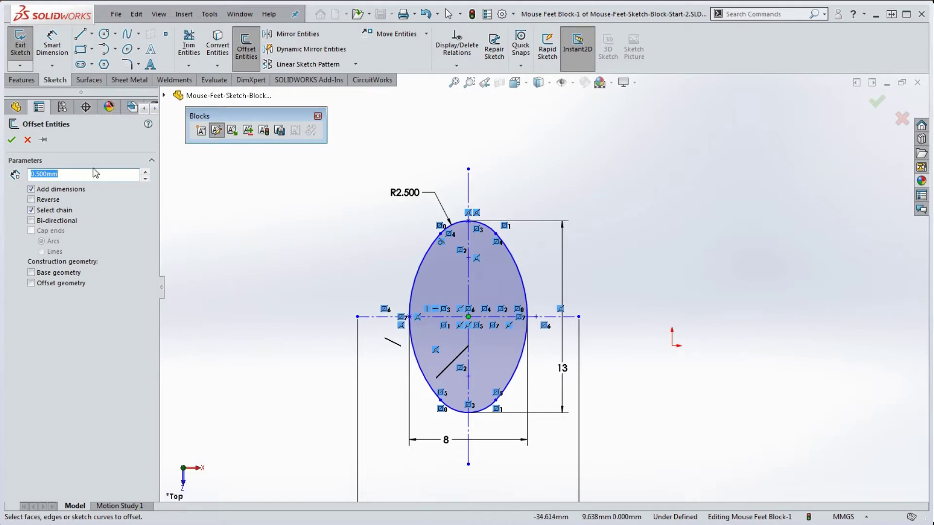
pyautogui.click(518, 269)
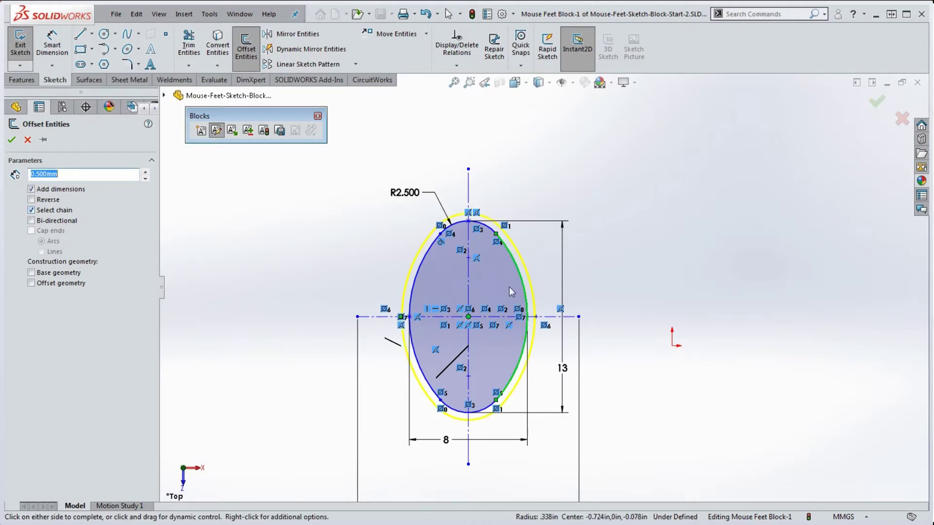
pyautogui.click(496, 276)
pyautogui.scroll(-6, 530, 336)
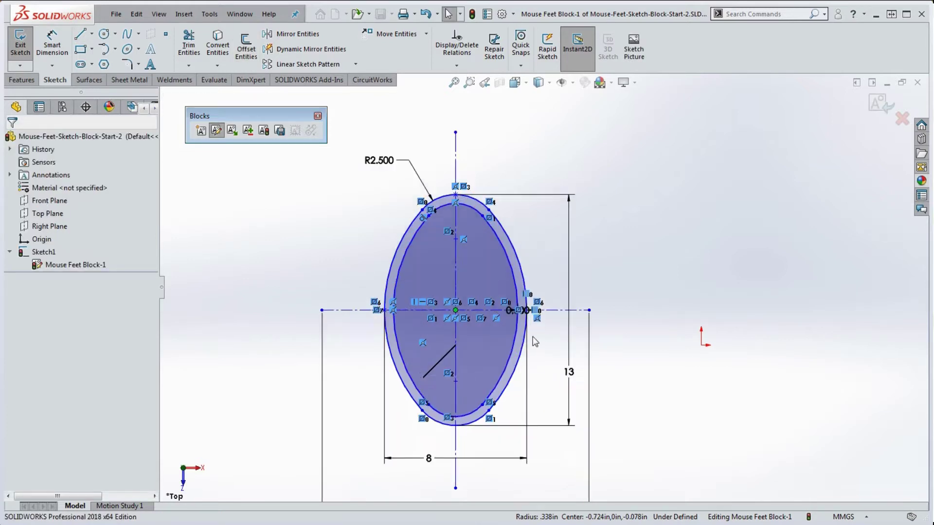
pyautogui.moveTo(509, 274); pyautogui.dragTo(582, 191)
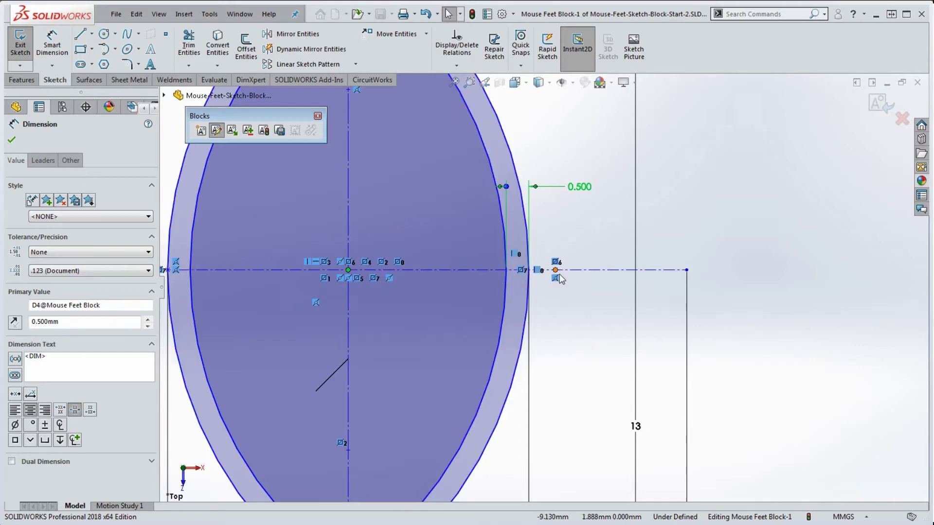
pyautogui.scroll(5, 564, 287)
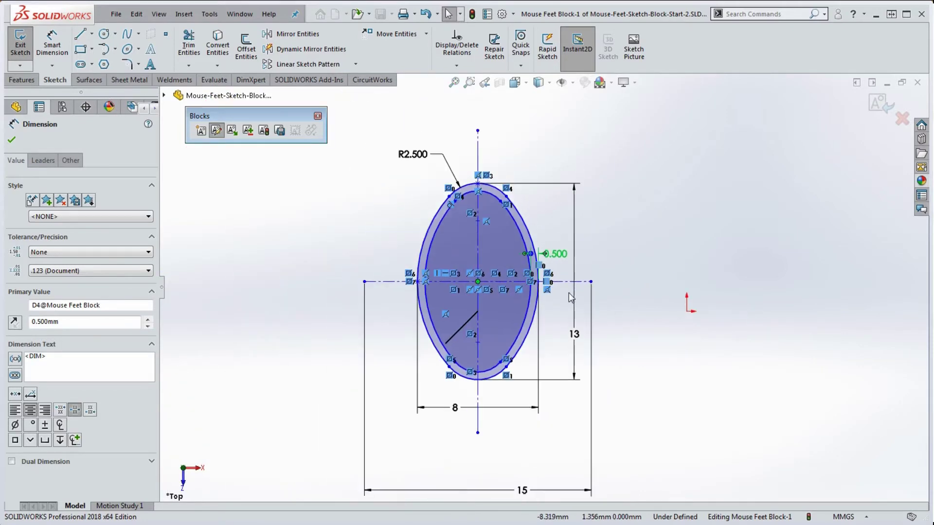
pyautogui.click(612, 155)
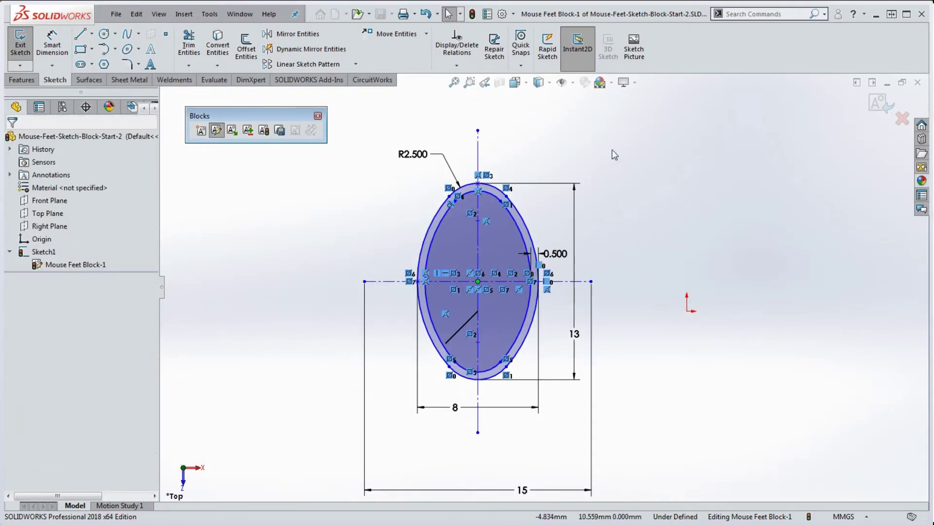
# Rebuild to close the block, reopen Sketch1 and open the Mouse Feet Block for editing again.
pyautogui.click(472, 16)
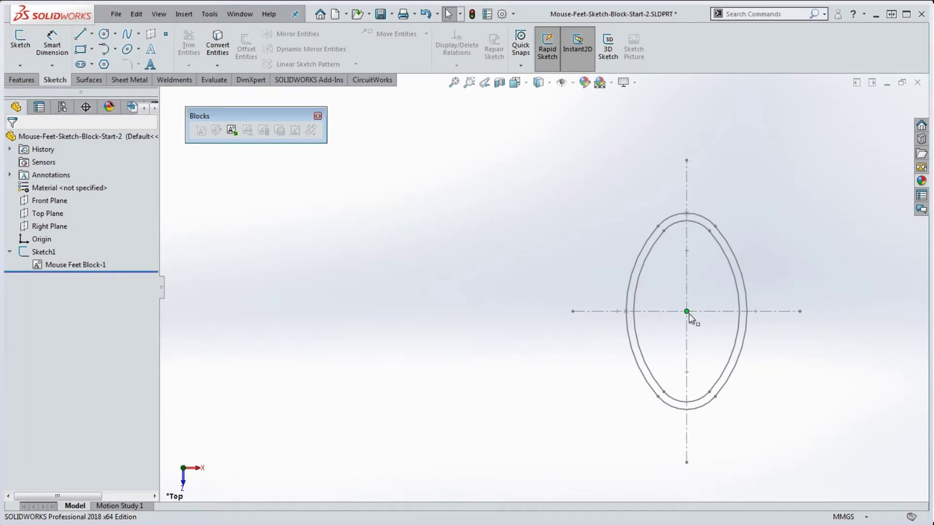
pyautogui.rightClick(37, 254)
pyautogui.click(47, 221)
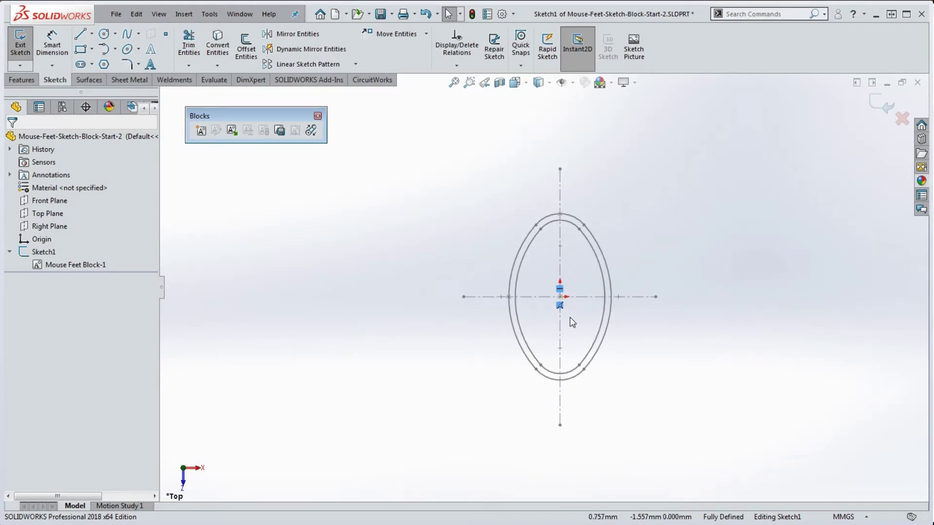
pyautogui.doubleClick(583, 296)
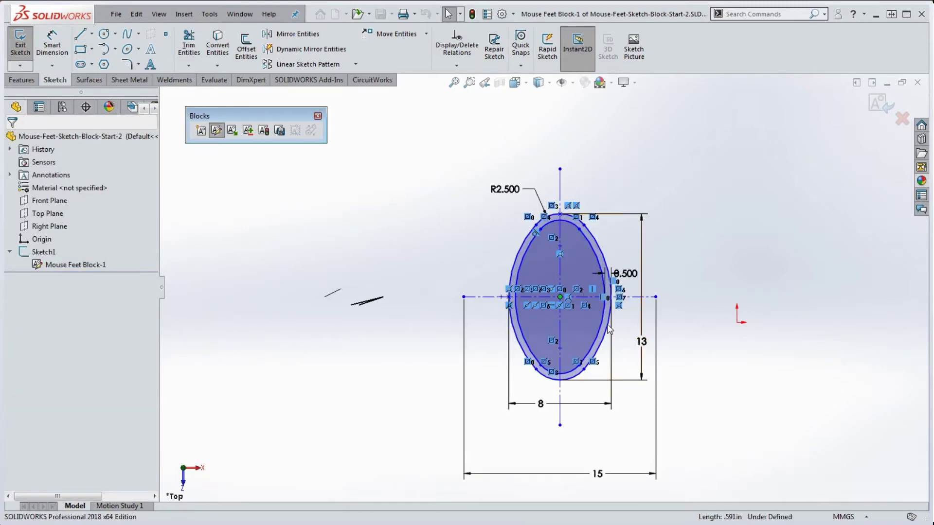
# Reposition the 0.5 mm offset dimension outside the profile, and move the block geometry by the horizontal centreline's right endpoint.
pyautogui.moveTo(651, 243); pyautogui.dragTo(656, 235)
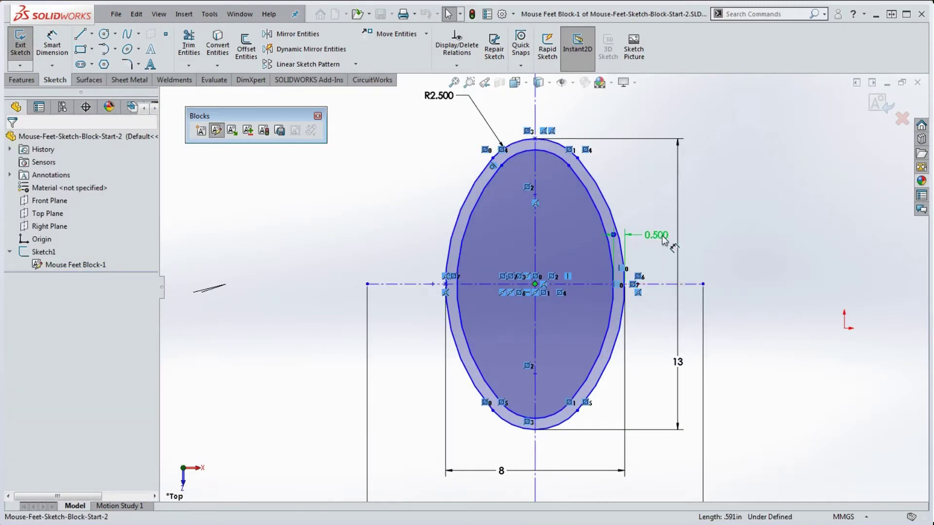
pyautogui.click(719, 261)
pyautogui.press('f')
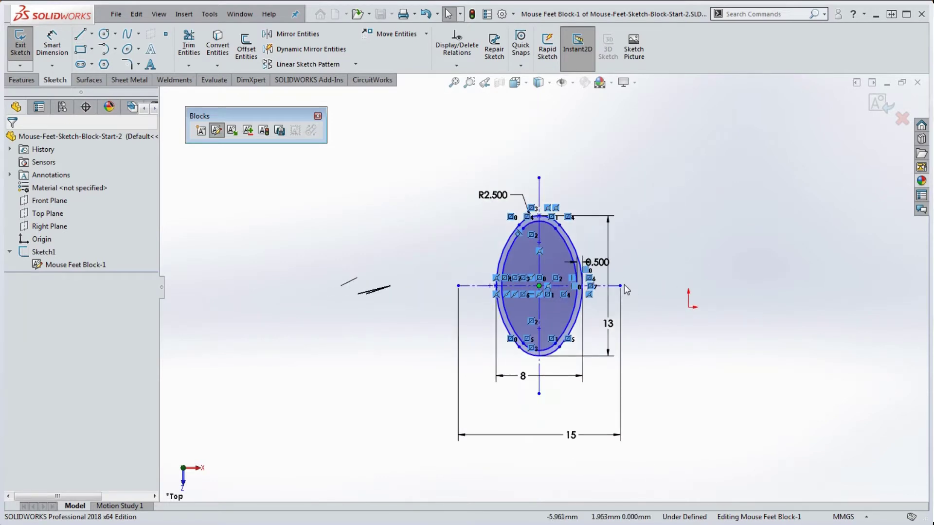
pyautogui.moveTo(619, 286)
pyautogui.mouseDown()
pyautogui.moveTo(633, 297)
pyautogui.moveTo(665, 259)
pyautogui.moveTo(737, 262)
pyautogui.moveTo(628, 280)
pyautogui.moveTo(545, 268)
pyautogui.moveTo(700, 270)
pyautogui.mouseUp()
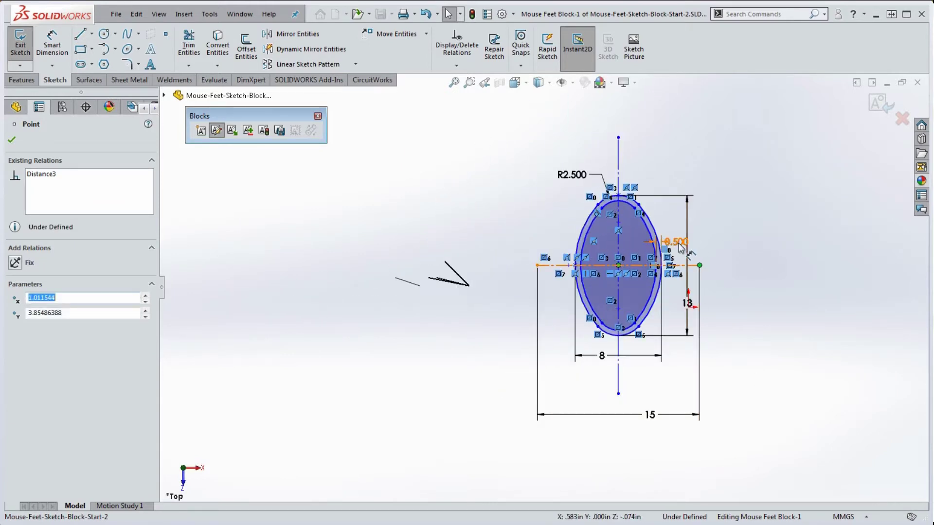
pyautogui.scroll(-3, 635, 298)
pyautogui.scroll(3, 622, 340)
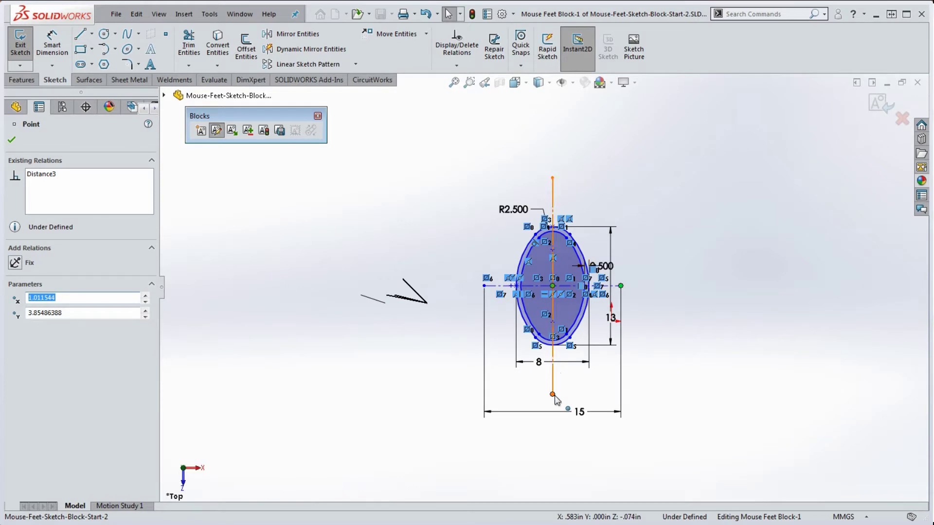
# Shorten the vertical centreline by its lower endpoint, and dimension its full length to 20 mm.
pyautogui.click(553, 393)
pyautogui.moveTo(554, 384); pyautogui.dragTo(554, 372)
pyautogui.click(571, 383)
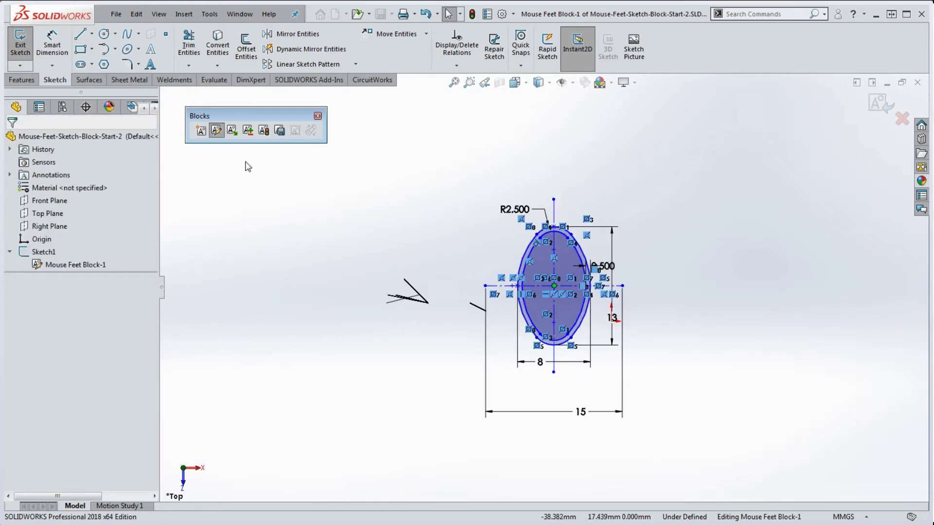
pyautogui.click(51, 46)
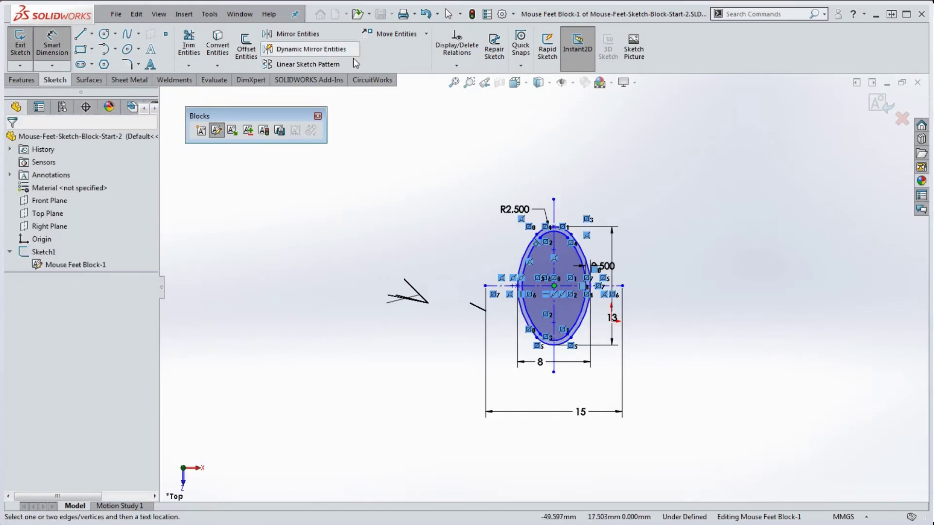
pyautogui.click(554, 218)
pyautogui.click(448, 260)
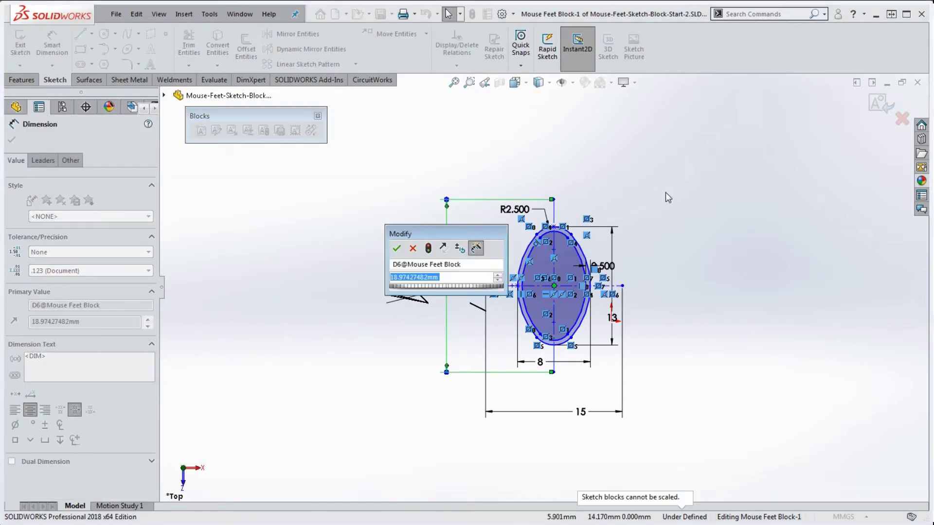
pyautogui.write('20')
pyautogui.press('Return')
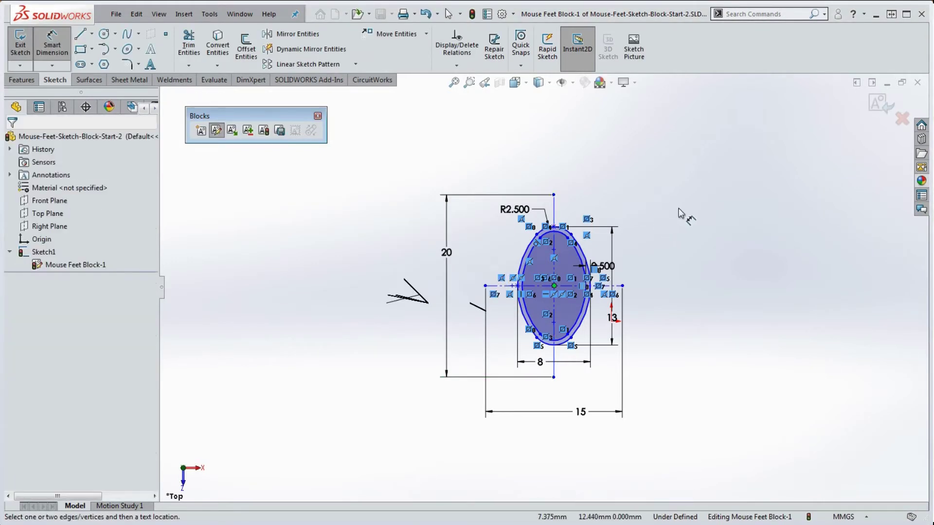
pyautogui.press('Escape')
# Move the horizontal centreline's right endpoint to test that the inner and outer profiles travel together.
pyautogui.moveTo(622, 285); pyautogui.dragTo(591, 264)
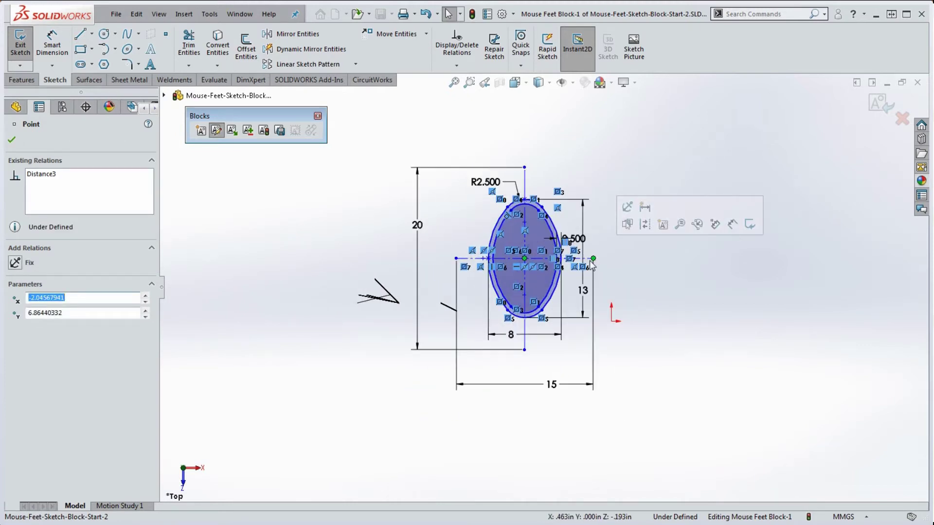
pyautogui.click(690, 155)
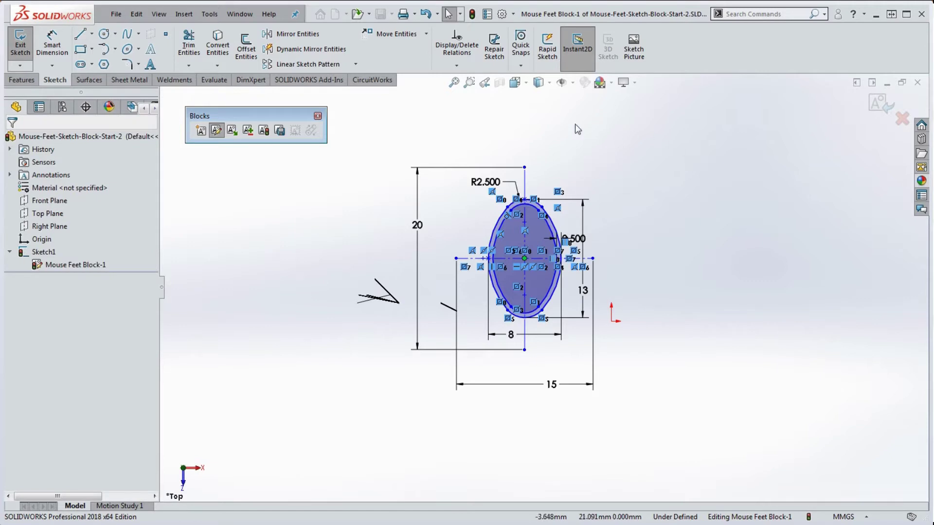
# Rebuild to close the block, and reopen Sketch1 and the Mouse Feet Block to review the dimensions and relations around its profile.
pyautogui.click(471, 14)
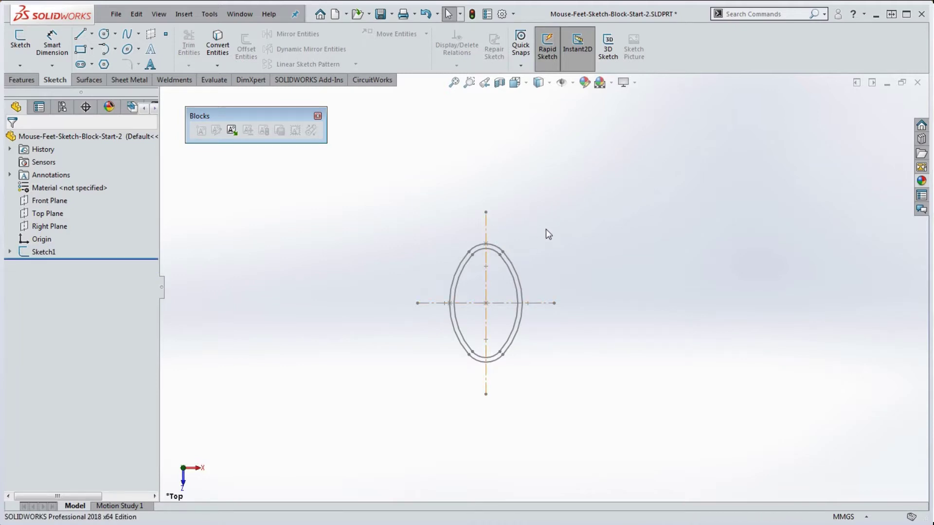
pyautogui.doubleClick(488, 227)
pyautogui.doubleClick(487, 229)
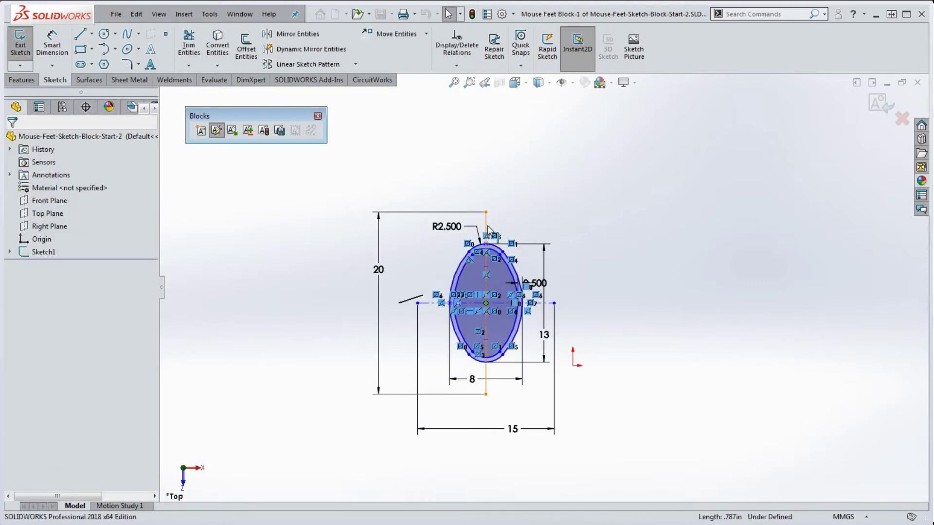
pyautogui.scroll(3, 585, 343)
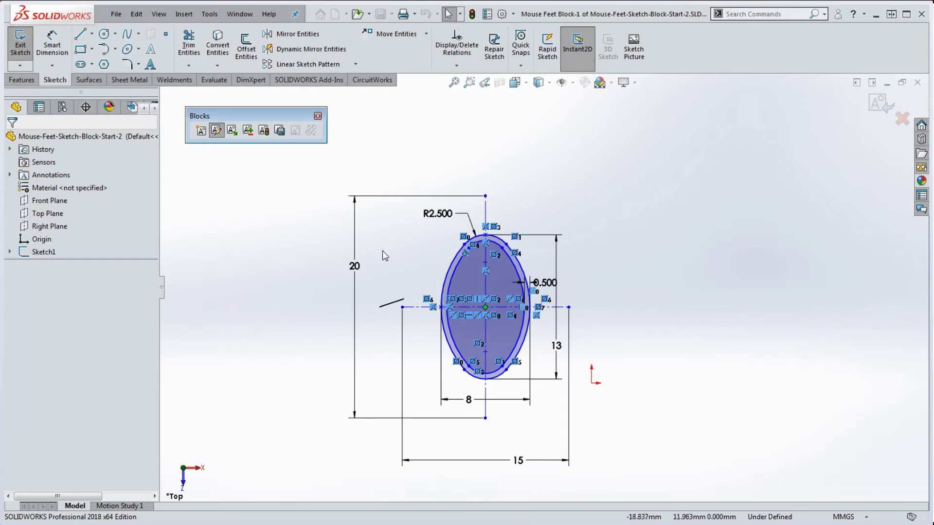
pyautogui.scroll(-3, 498, 349)
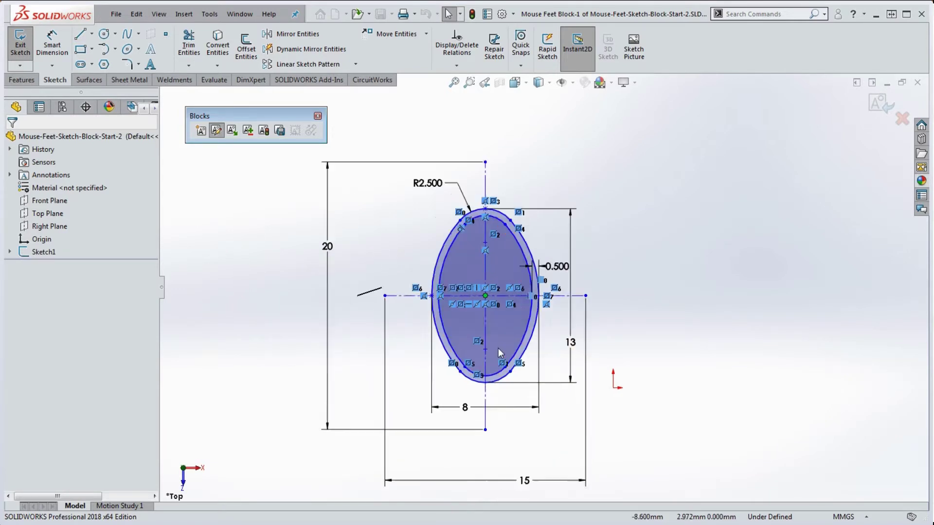
pyautogui.scroll(3, 518, 291)
pyautogui.scroll(-2, 518, 296)
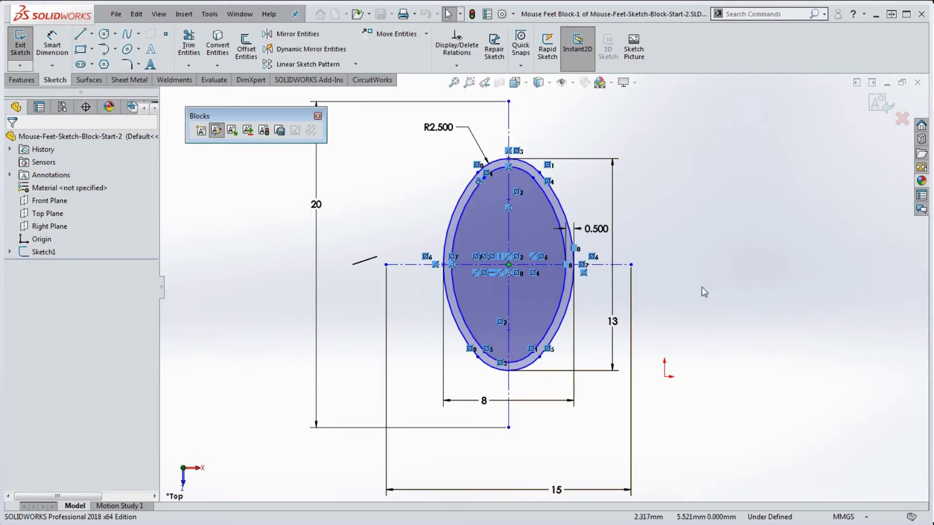
# Rebuild to leave both the block edit and Sketch1.
pyautogui.click(475, 17)
pyautogui.scroll(3, 689, 186)
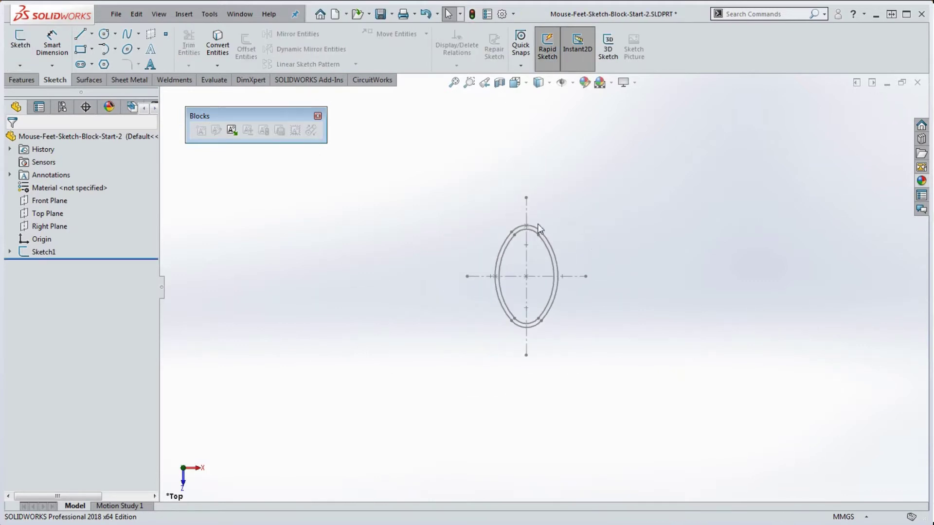
pyautogui.scroll(-1, 538, 224)
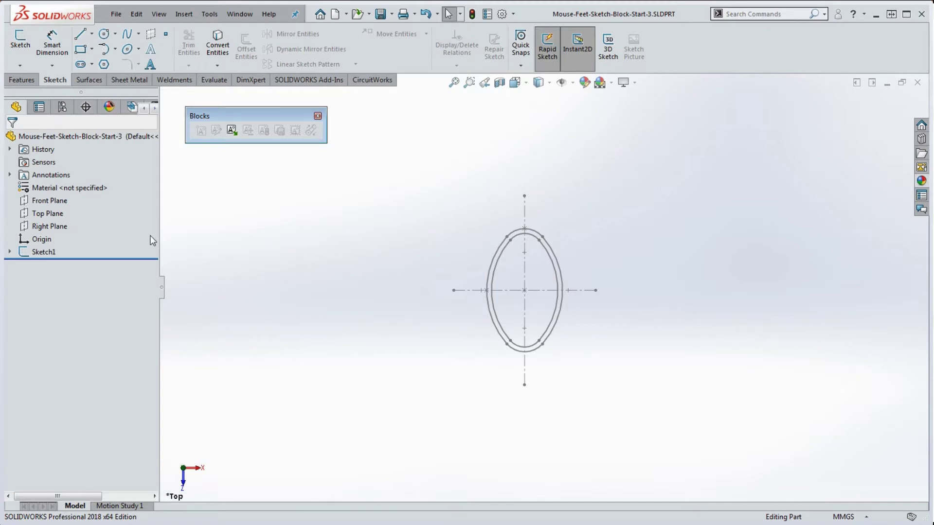
# Copy Mouse Feet Block-1 from Sketch1 of Mouse-Feet-Sketch-Block-Start-3 and switch to the Mouse-Base-Start part.
pyautogui.click(9, 252)
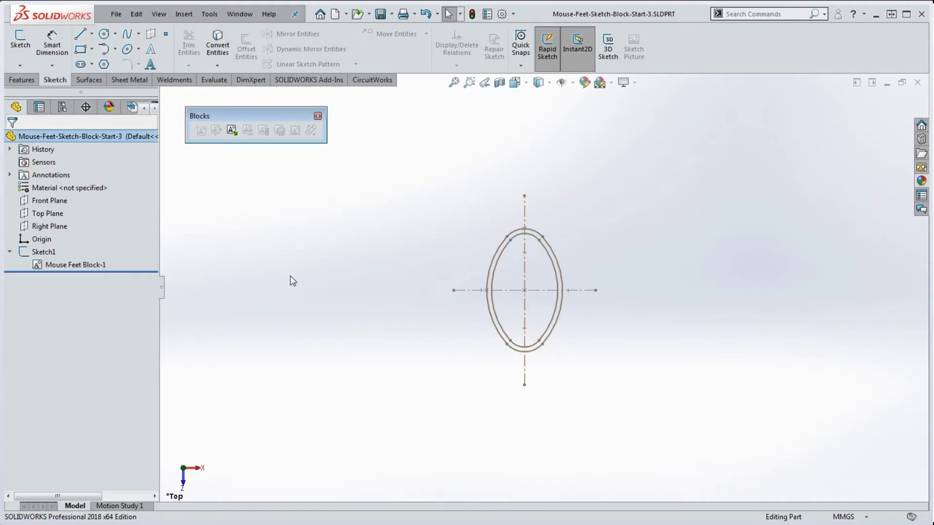
pyautogui.click(74, 266)
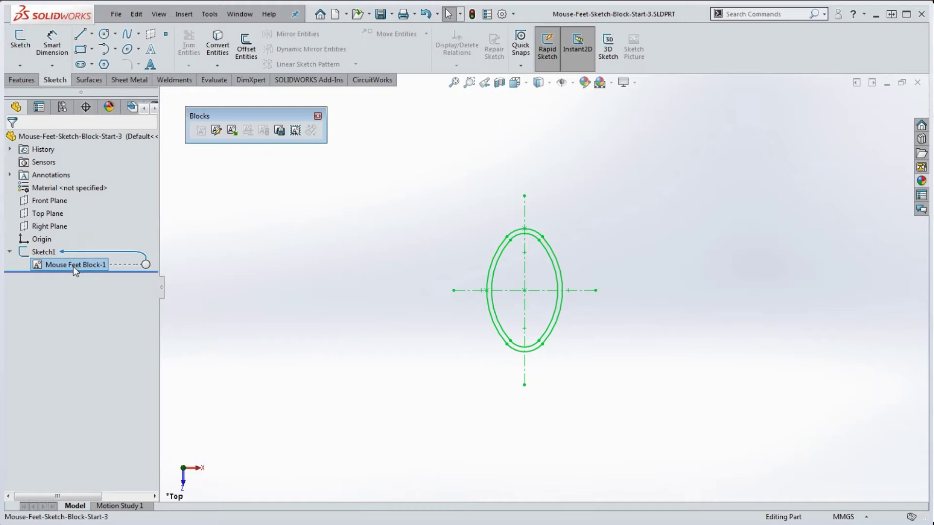
pyautogui.click(295, 270)
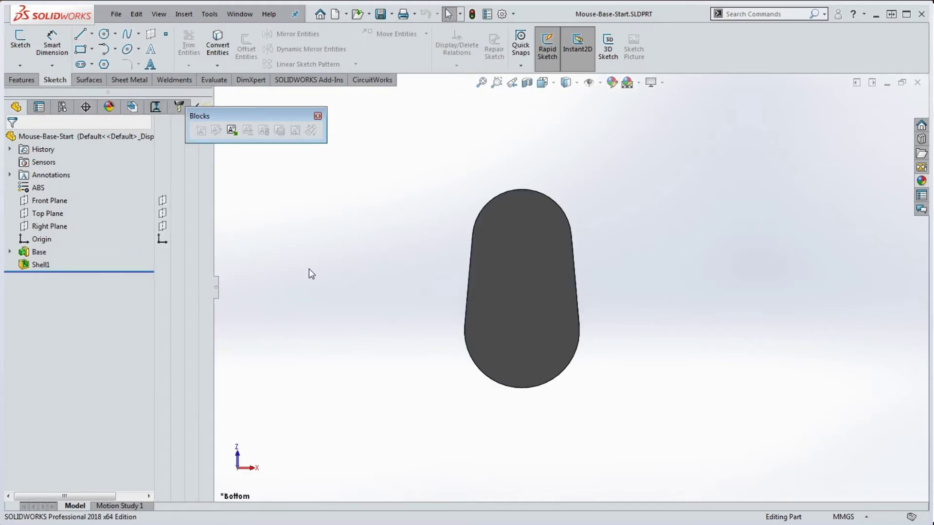
# Start a new sketch on the flat bottom face of the mouse base.
pyautogui.scroll(-4, 532, 273)
pyautogui.scroll(4, 532, 274)
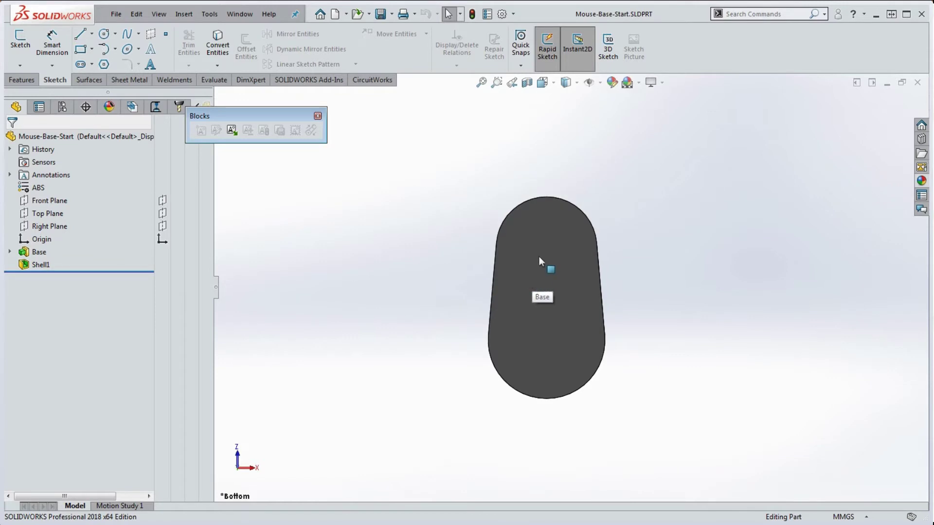
pyautogui.click(539, 258)
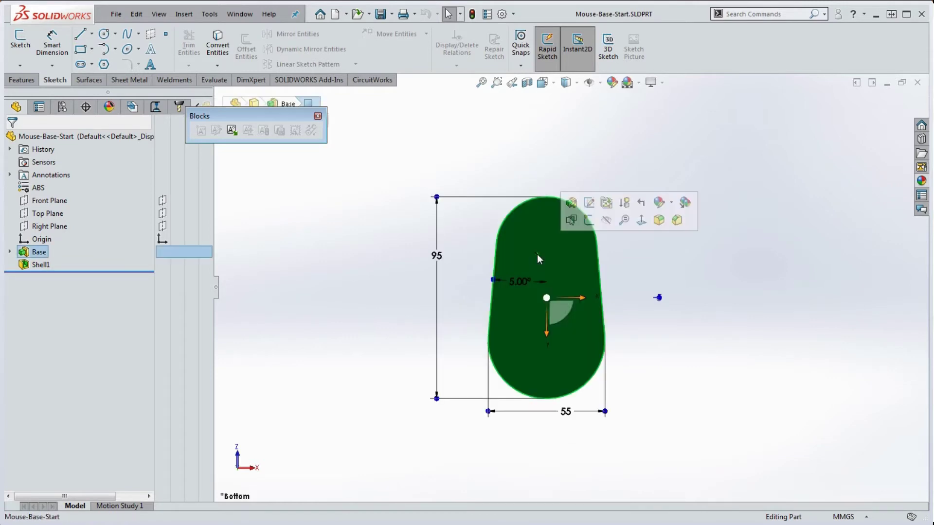
pyautogui.click(19, 53)
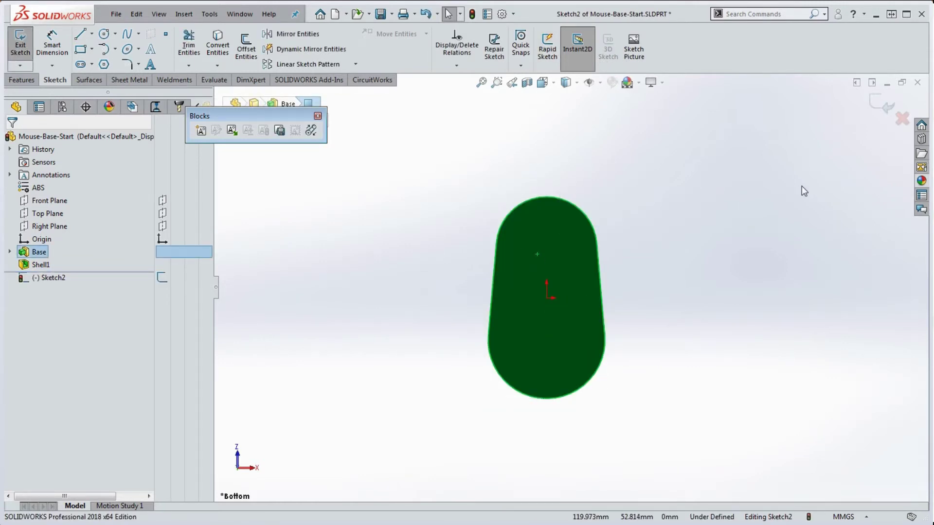
# Paste the Mouse Feet Block into the sketch and move it toward the upper-left part of the base's bottom face.
pyautogui.hotkey('ctrl', 'v')
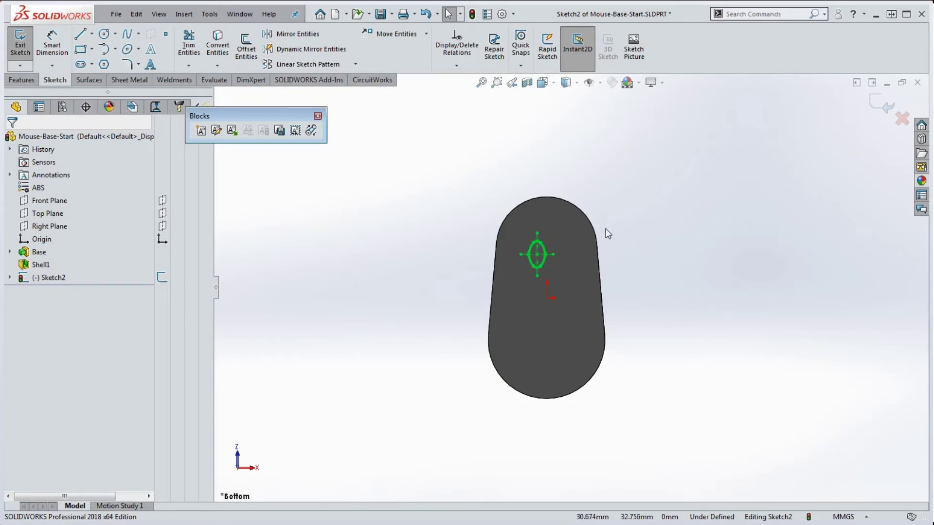
pyautogui.scroll(3, 555, 256)
pyautogui.moveTo(524, 259); pyautogui.dragTo(506, 232)
pyautogui.press('Escape')
pyautogui.scroll(3, 523, 227)
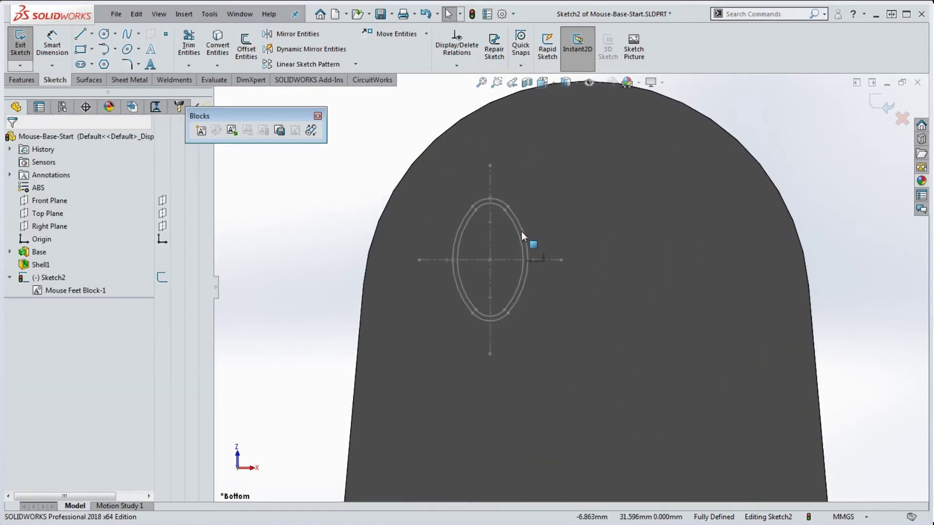
# Open the pasted block for editing, examine the dimensions and relations it carries over, and close the block edit.
pyautogui.doubleClick(523, 231)
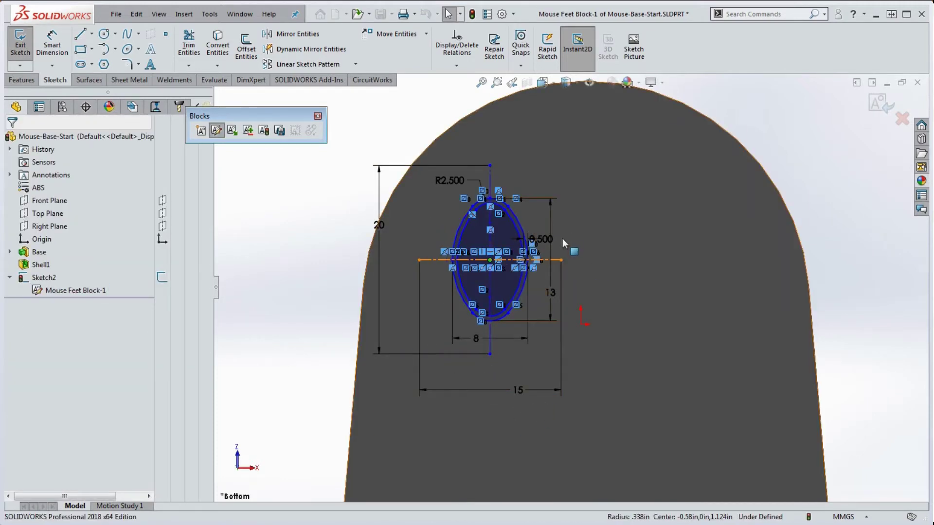
pyautogui.scroll(4, 560, 246)
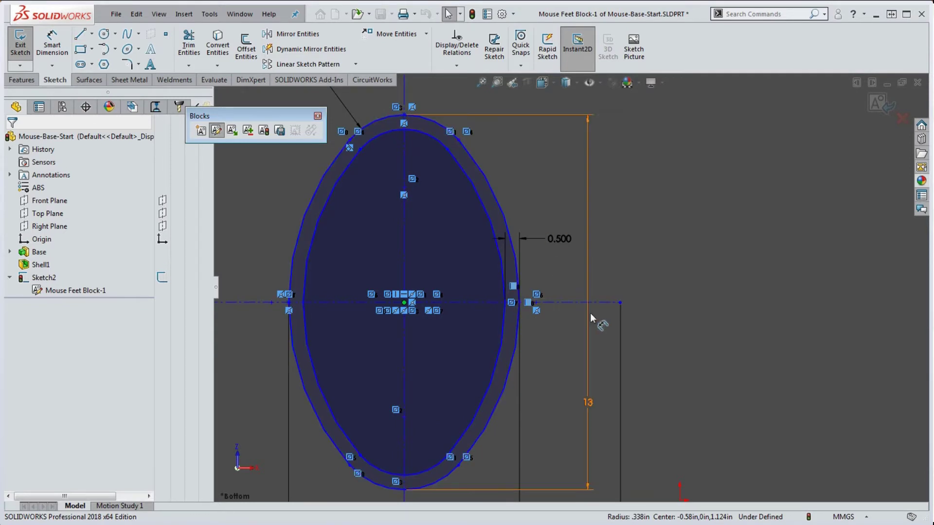
pyautogui.scroll(-3, 590, 313)
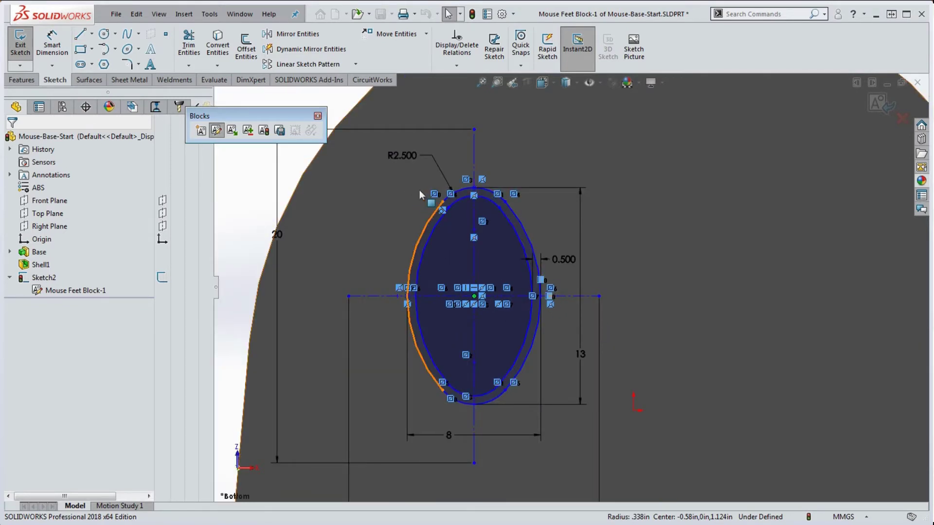
pyautogui.scroll(-3, 516, 331)
pyautogui.scroll(5, 539, 380)
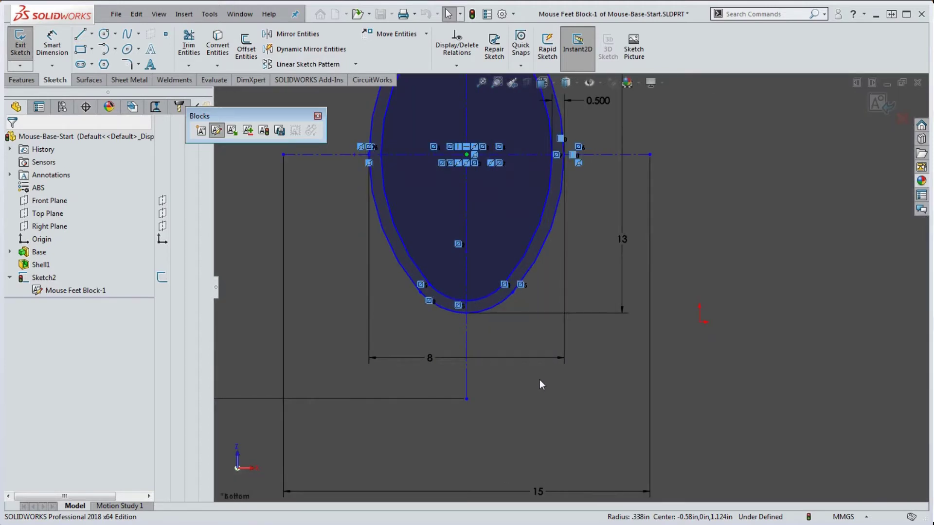
pyautogui.scroll(-1, 539, 379)
pyautogui.scroll(1, 425, 354)
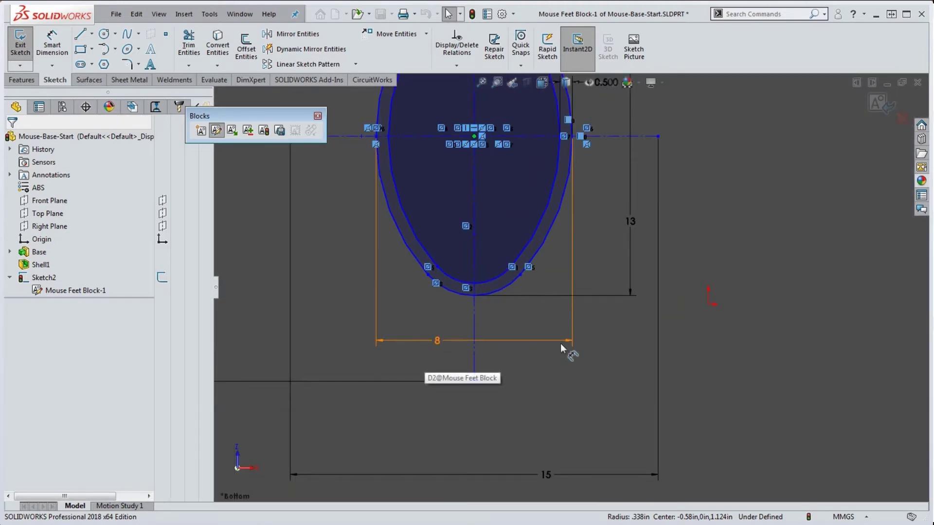
pyautogui.scroll(-3, 605, 355)
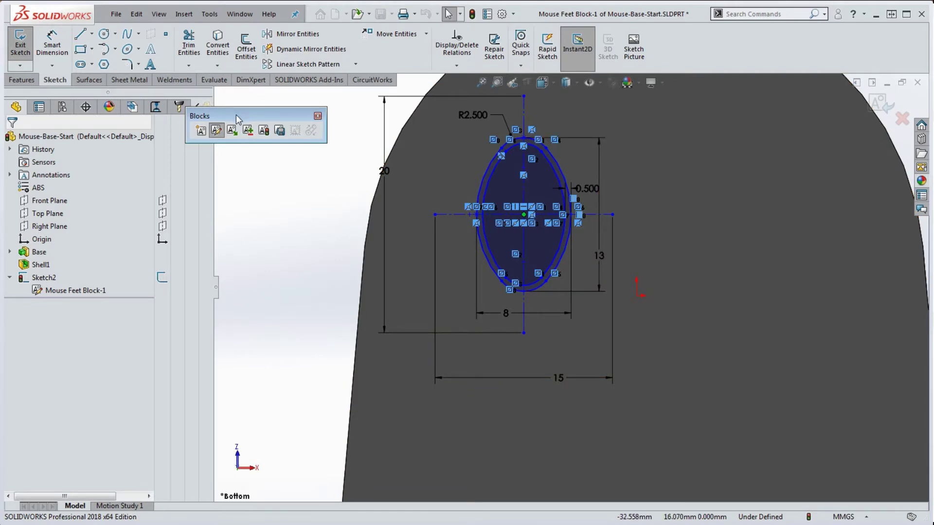
pyautogui.click(216, 131)
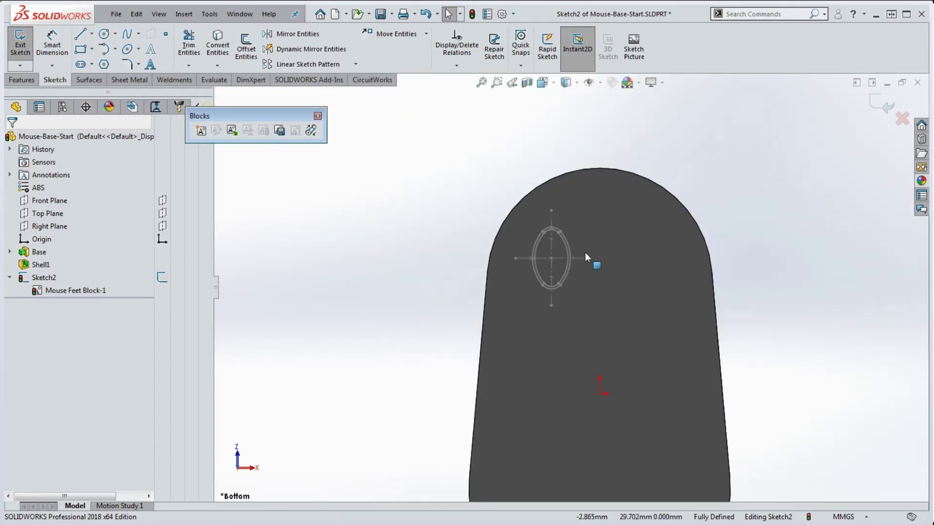
# Move the block by its centre point off the face, into the empty area beyond the base's upper-left edge.
pyautogui.click(552, 259)
pyautogui.moveTo(552, 259); pyautogui.dragTo(457, 183)
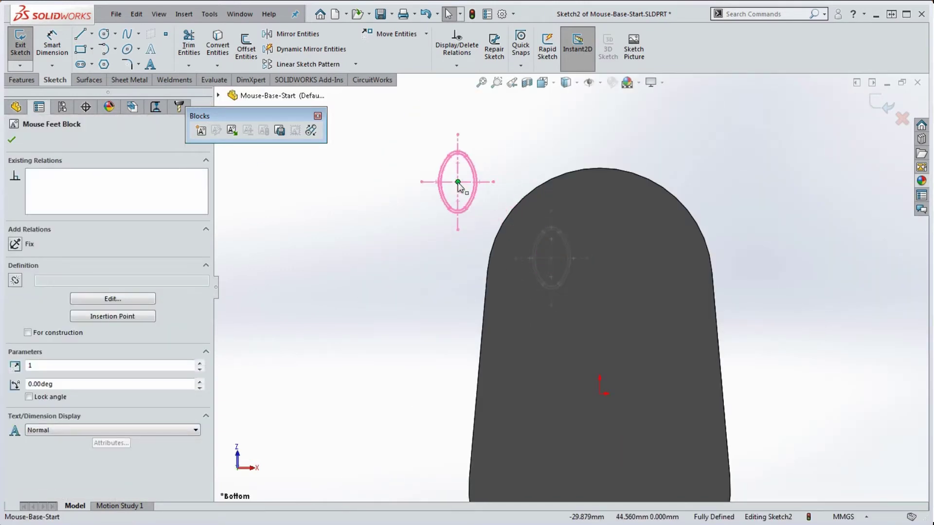
pyautogui.click(439, 261)
pyautogui.scroll(5, 569, 238)
pyautogui.scroll(-4, 613, 287)
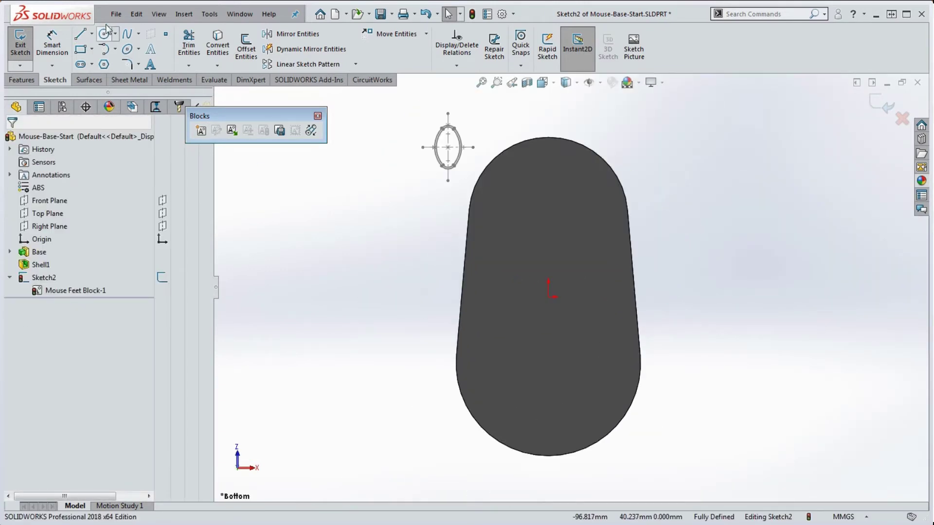
# Sketch a horizontal centreline about 115 mm long and a vertical centreline about 114 mm long, both through the origin and past the base's edges.
pyautogui.click(92, 34)
pyautogui.click(84, 63)
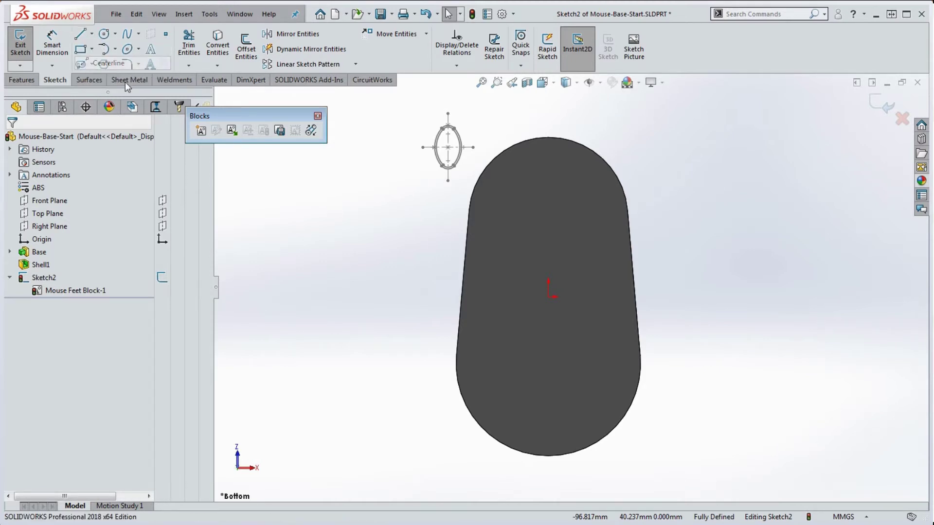
pyautogui.click(413, 297)
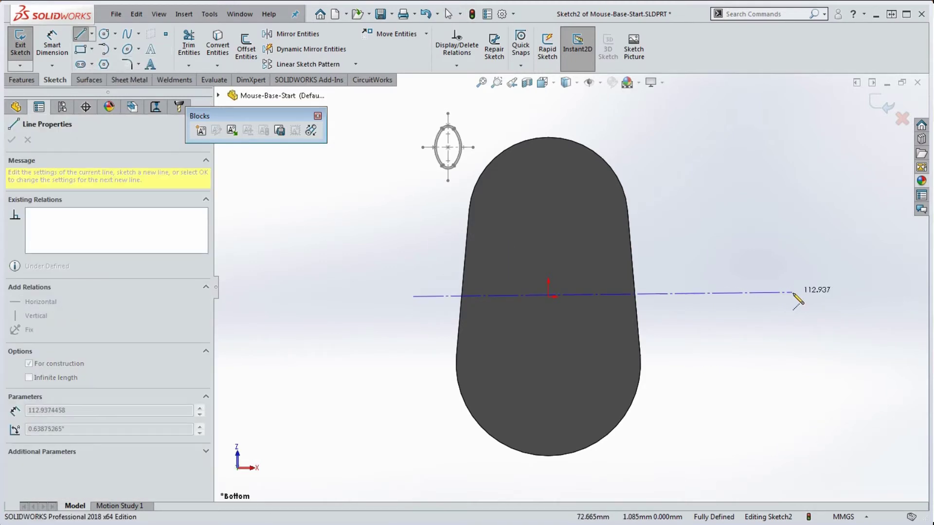
pyautogui.doubleClick(798, 297)
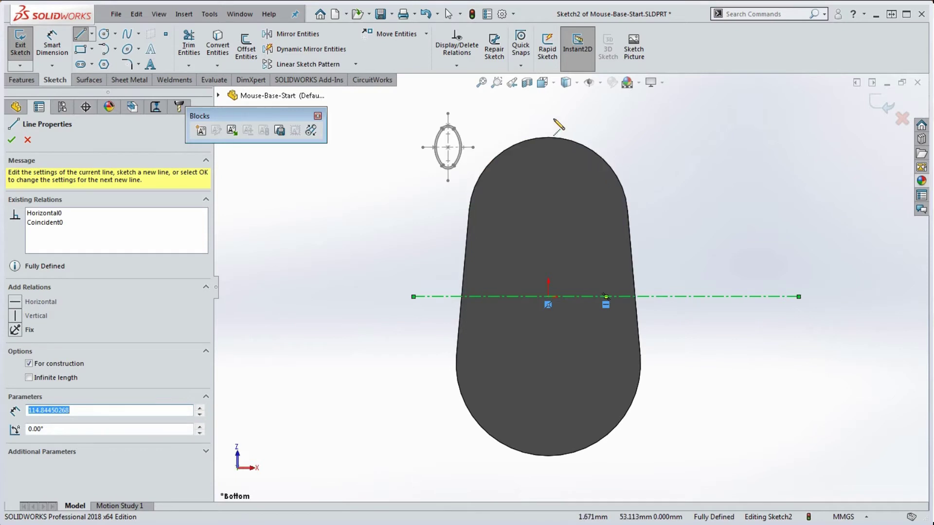
pyautogui.click(548, 114)
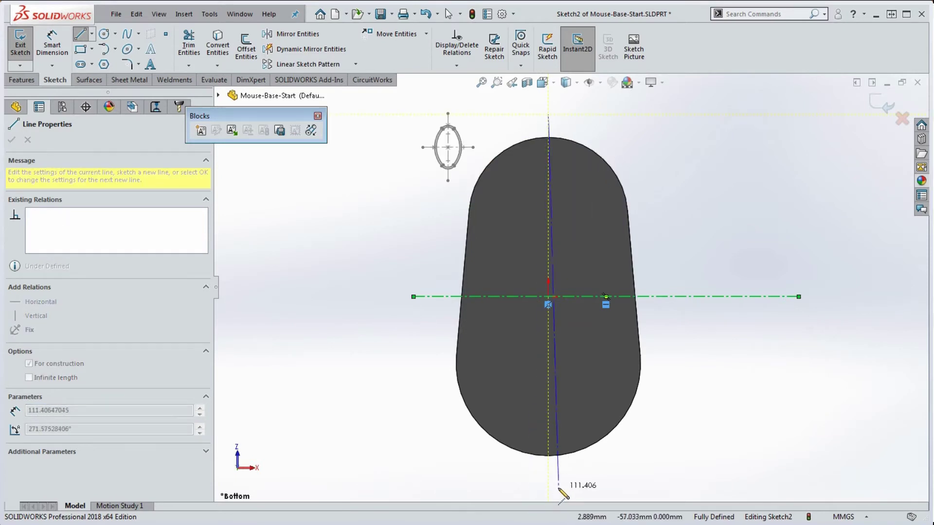
pyautogui.doubleClick(548, 496)
# Make the midpoint of the vertical centreline coincident with the origin.
pyautogui.rightClick(547, 398)
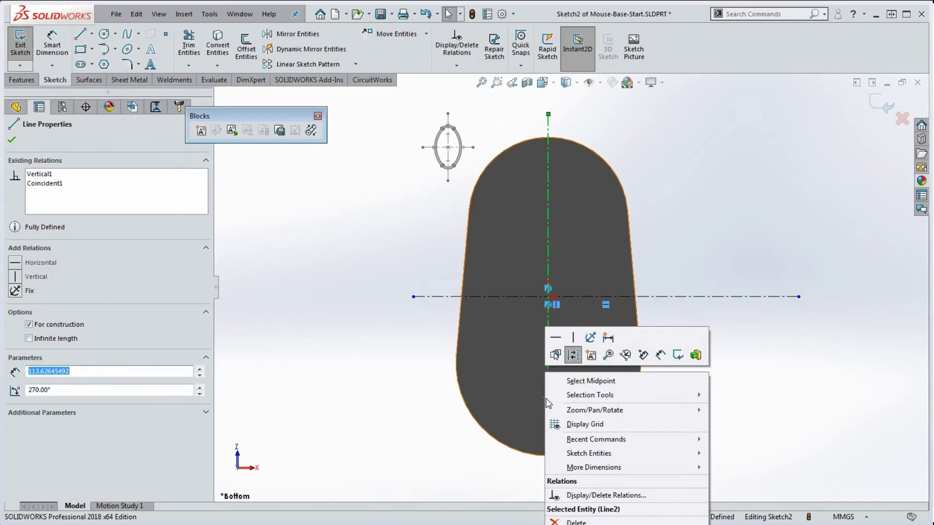
pyautogui.click(598, 381)
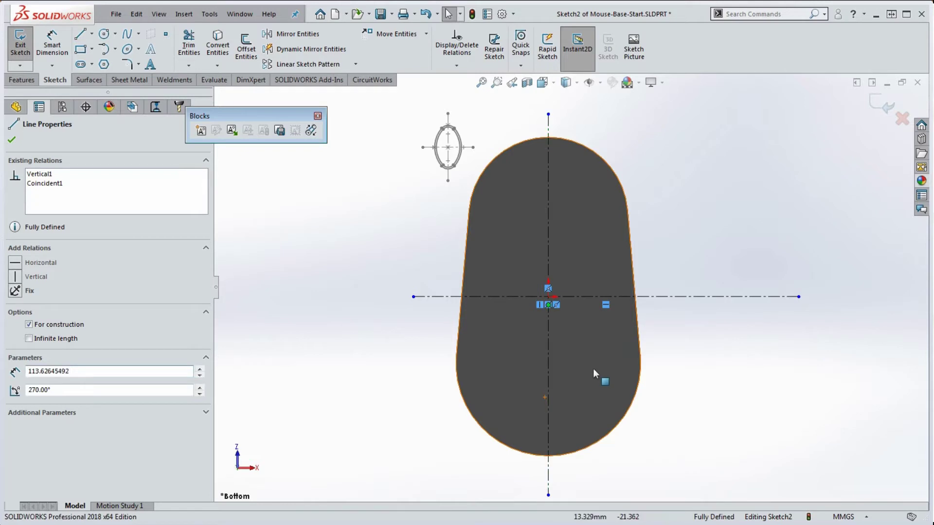
pyautogui.keyDown('ctrl'); pyautogui.click(549, 298); pyautogui.keyUp('ctrl')
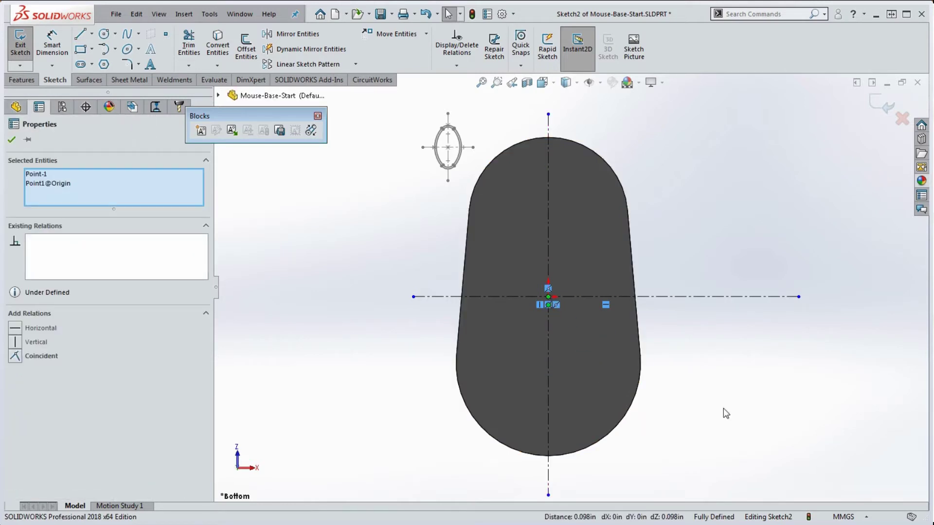
pyautogui.click(15, 356)
pyautogui.click(237, 372)
# Lengthen the vertical centreline by pulling its lower endpoint farther below the base.
pyautogui.scroll(3, 598, 386)
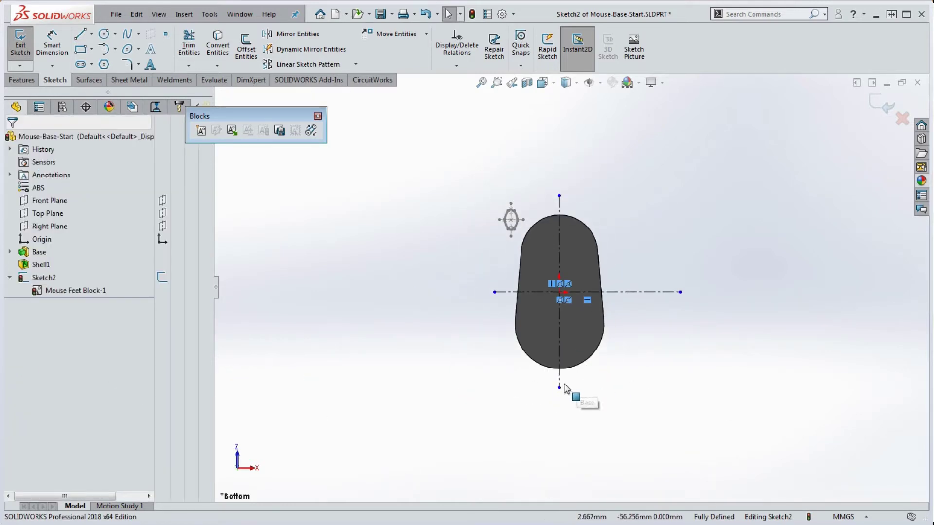
pyautogui.click(560, 416)
pyautogui.click(669, 372)
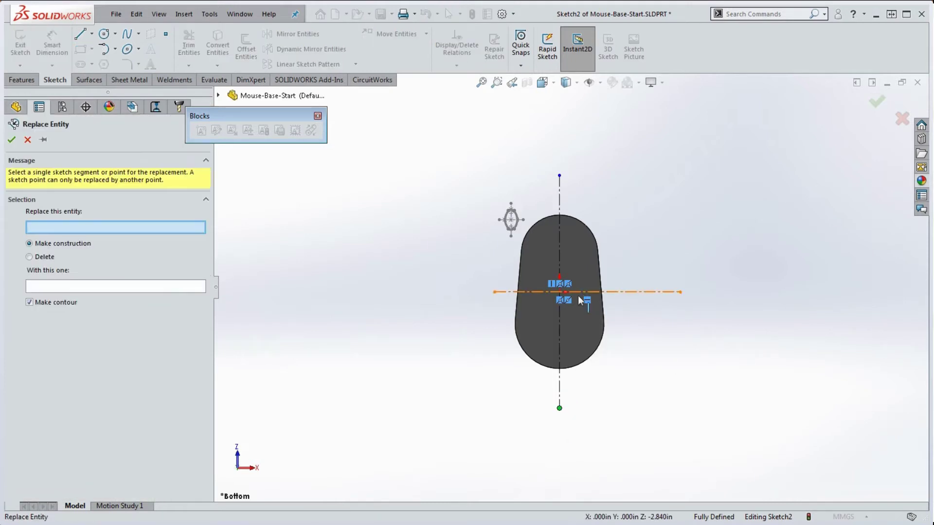
pyautogui.scroll(-5, 578, 295)
pyautogui.rightClick(681, 286)
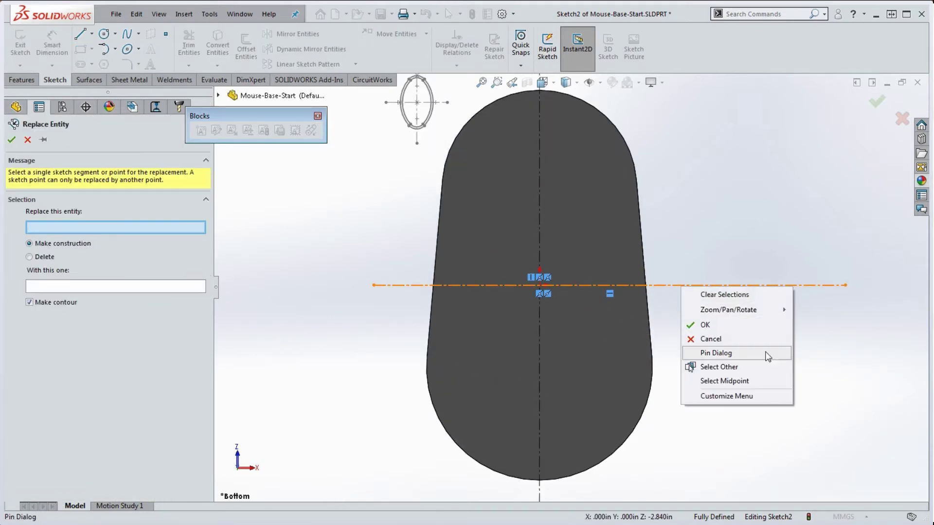
pyautogui.click(705, 324)
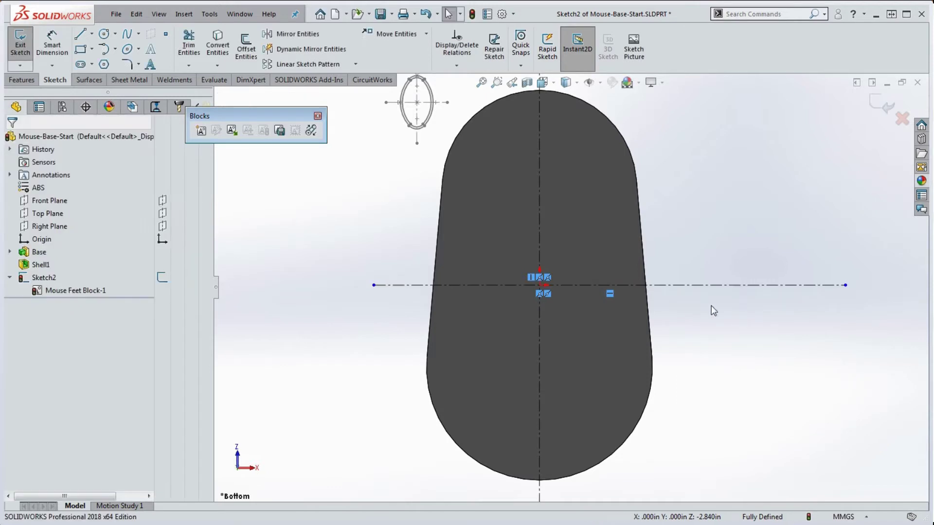
# Make the midpoint of the horizontal centreline coincident with the origin.
pyautogui.rightClick(682, 286)
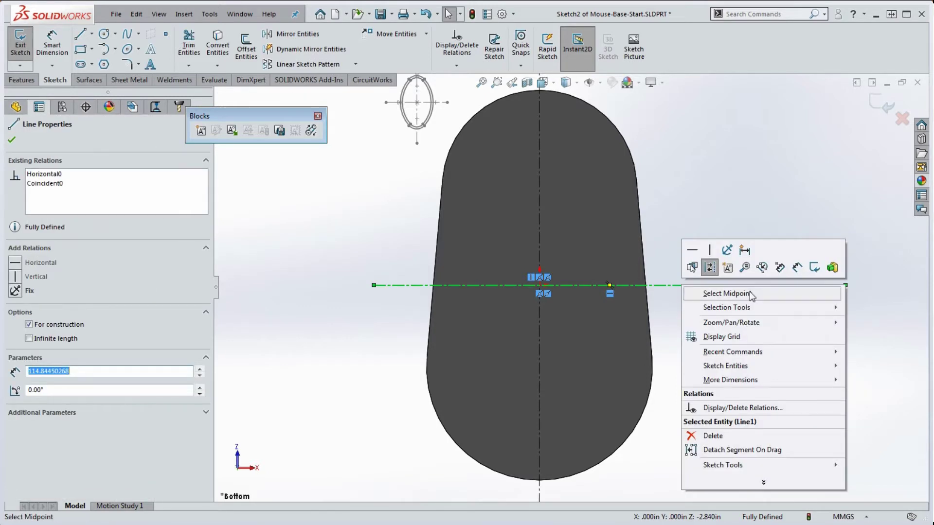
pyautogui.click(712, 293)
pyautogui.keyDown('ctrl'); pyautogui.click(539, 285); pyautogui.keyUp('ctrl')
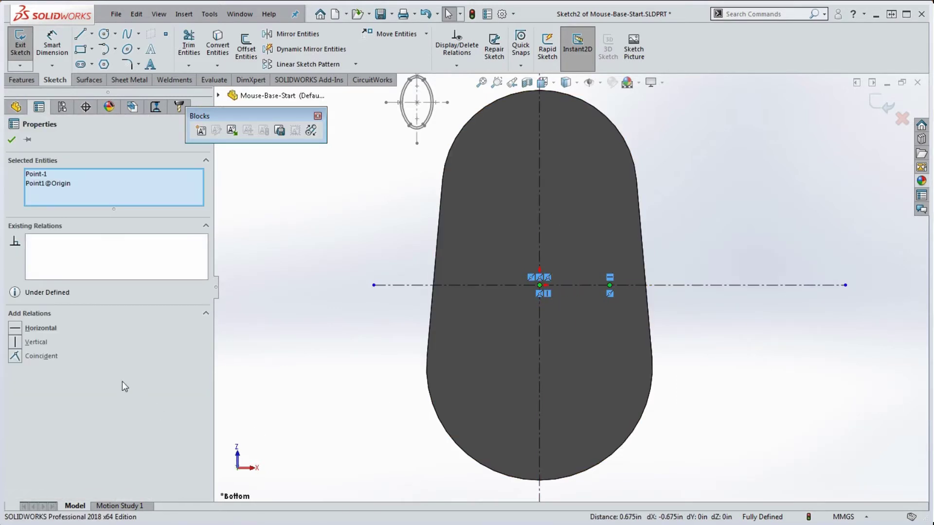
pyautogui.click(15, 357)
pyautogui.click(430, 357)
# Move the Mouse Feet Block farther out into the empty area beyond the base's upper-left edge.
pyautogui.scroll(5, 433, 357)
pyautogui.scroll(-1, 557, 272)
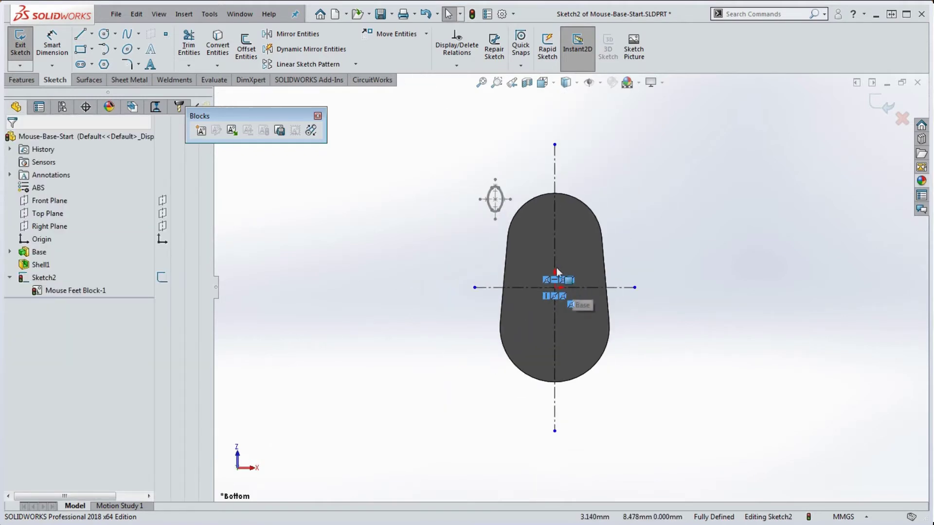
pyautogui.moveTo(492, 196); pyautogui.dragTo(445, 182)
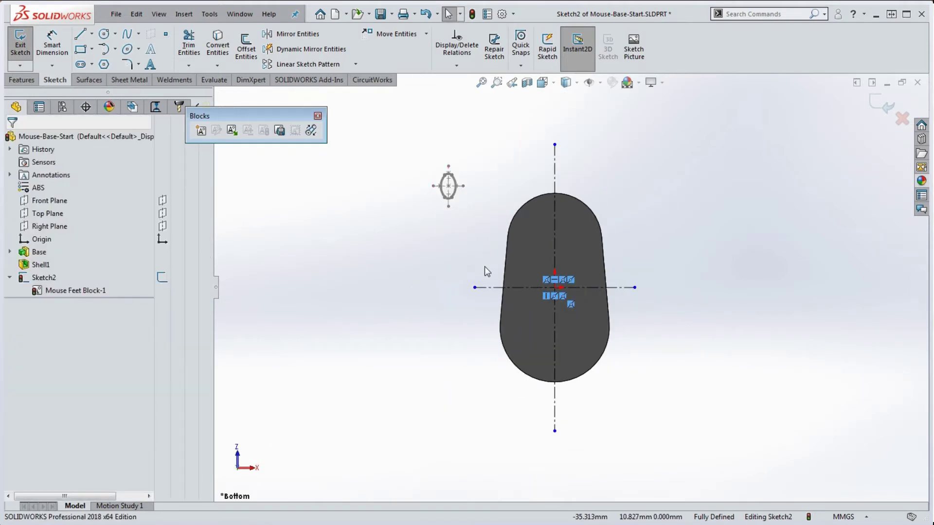
# Sketch a corner rectangle about 65 by 103 mm around the whole base and convert its sides to construction lines.
pyautogui.click(81, 49)
pyautogui.click(488, 181)
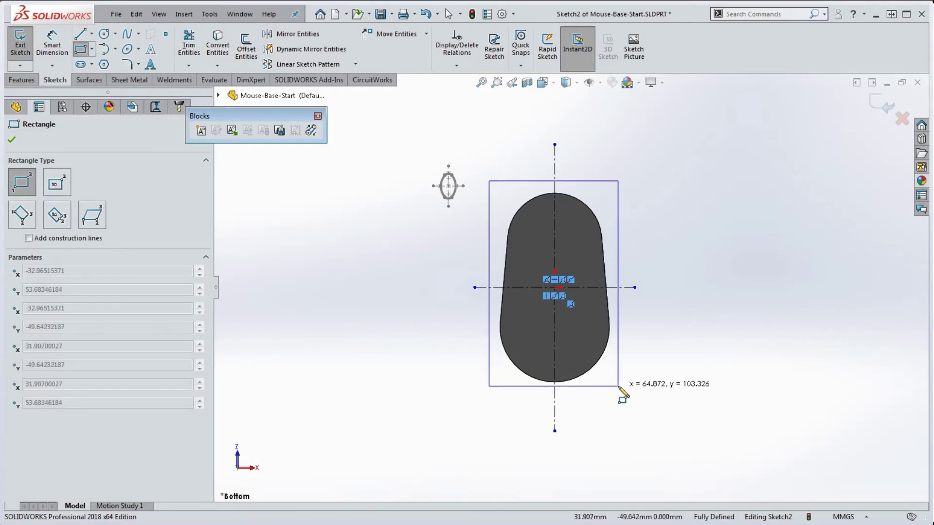
pyautogui.click(618, 386)
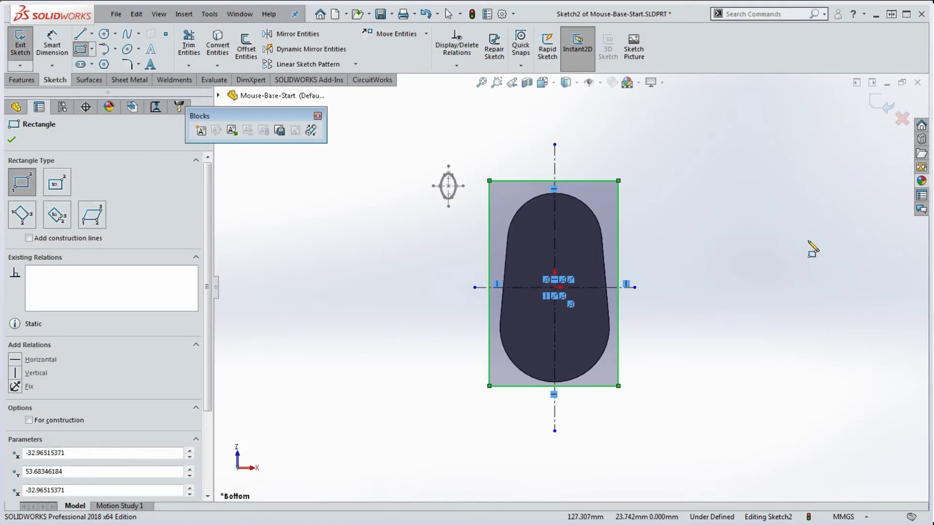
pyautogui.click(29, 420)
pyautogui.scroll(-3, 757, 281)
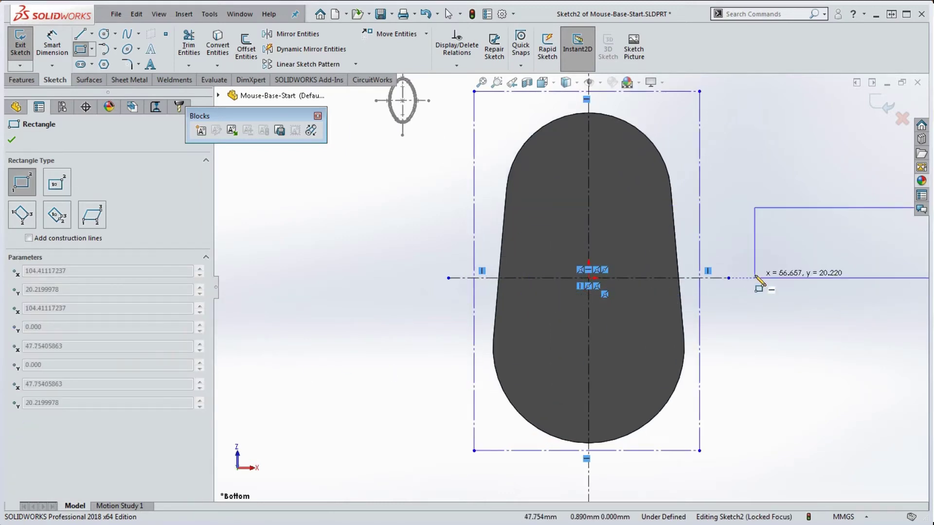
pyautogui.press('Escape')
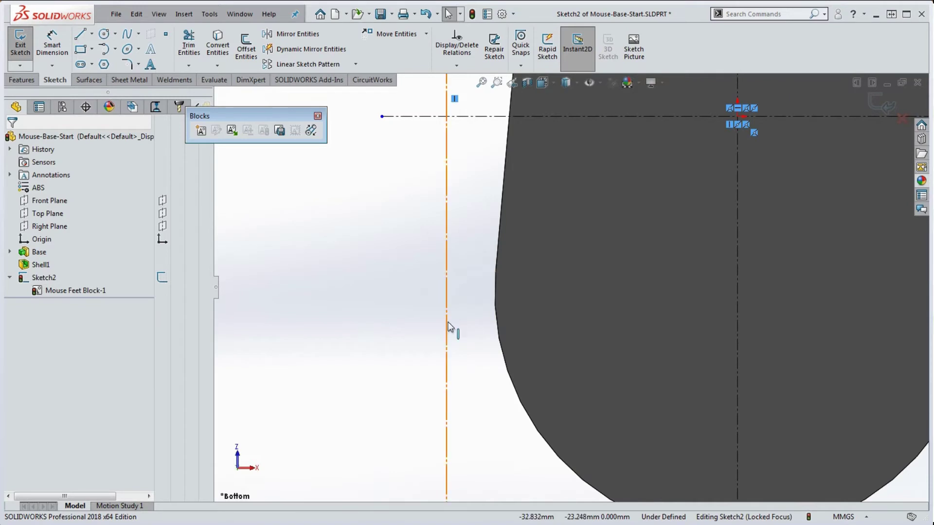
# Make the construction rectangle's left and bottom sides each tangent to the base's large lower arc edge.
pyautogui.click(446, 331)
pyautogui.keyDown('ctrl'); pyautogui.click(498, 319); pyautogui.keyUp('ctrl')
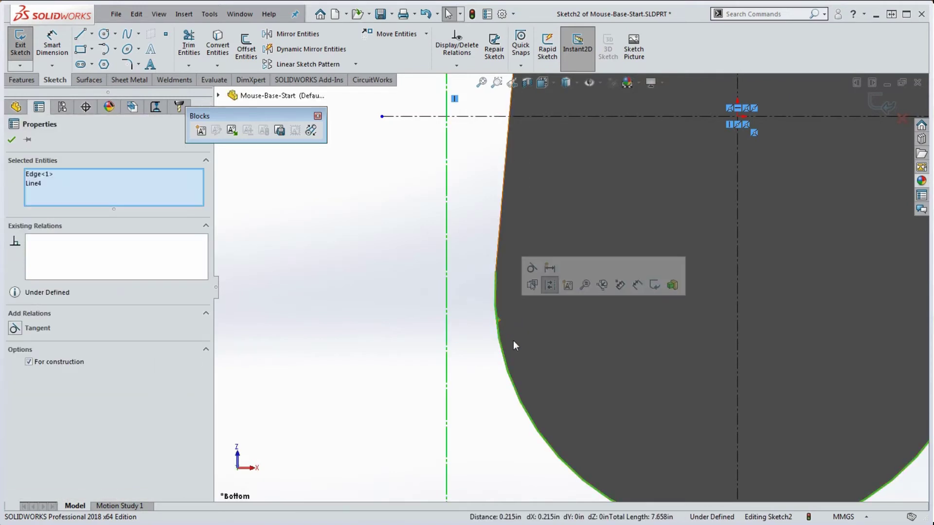
pyautogui.click(535, 268)
pyautogui.press('f')
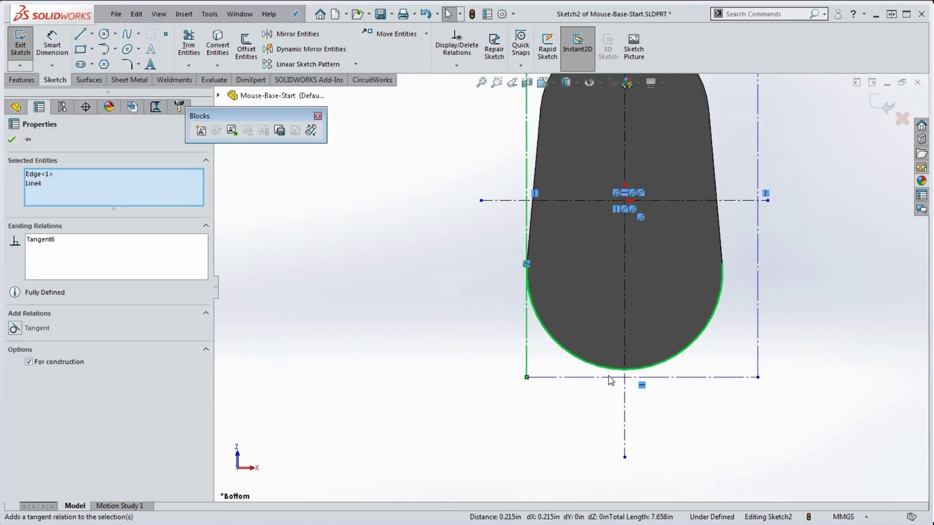
pyautogui.click(611, 377)
pyautogui.keyDown('ctrl'); pyautogui.click(612, 379); pyautogui.keyUp('ctrl')
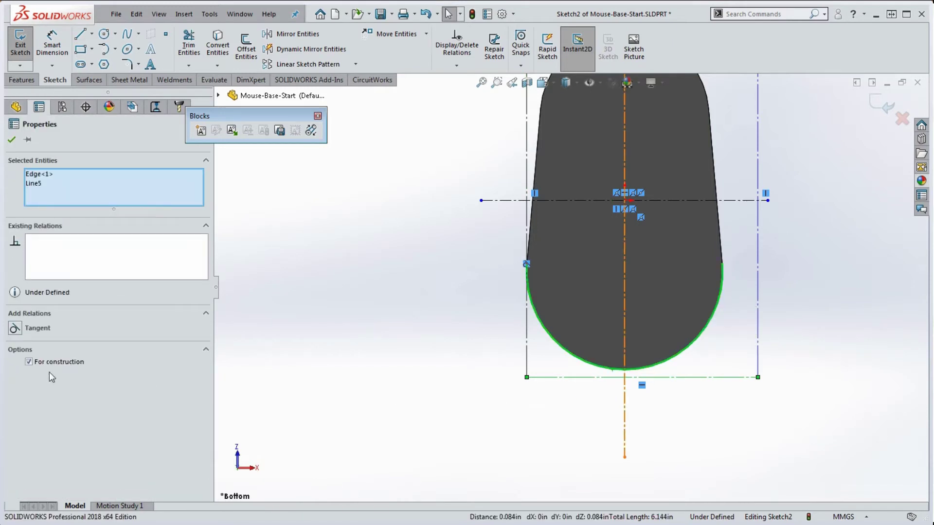
pyautogui.click(14, 330)
pyautogui.click(763, 435)
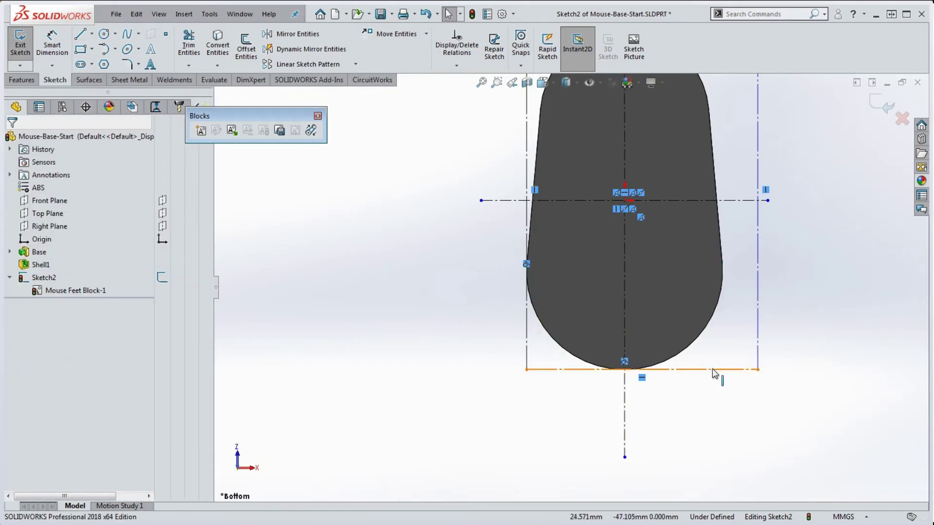
# Make the midpoint of the rectangle's bottom side coincident with the vertical centreline.
pyautogui.rightClick(715, 374)
pyautogui.click(758, 367)
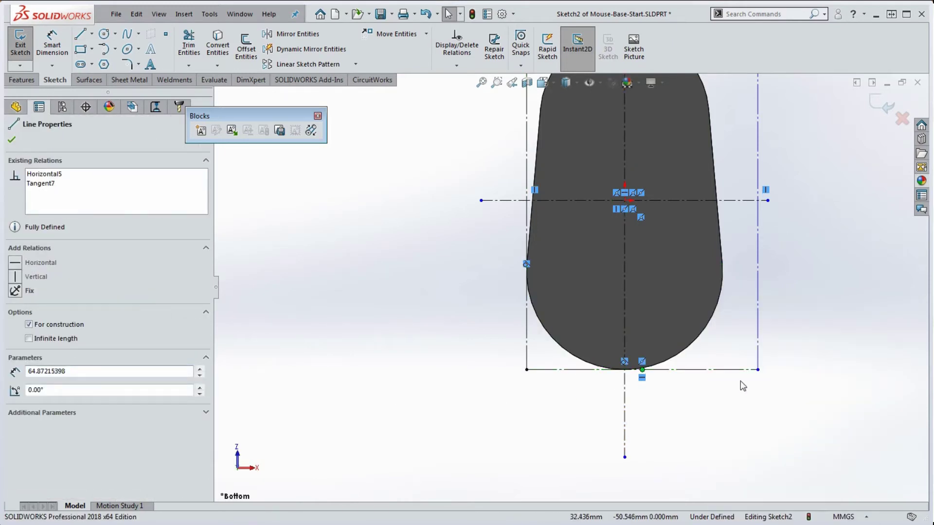
pyautogui.keyDown('ctrl'); pyautogui.click(626, 414); pyautogui.keyUp('ctrl')
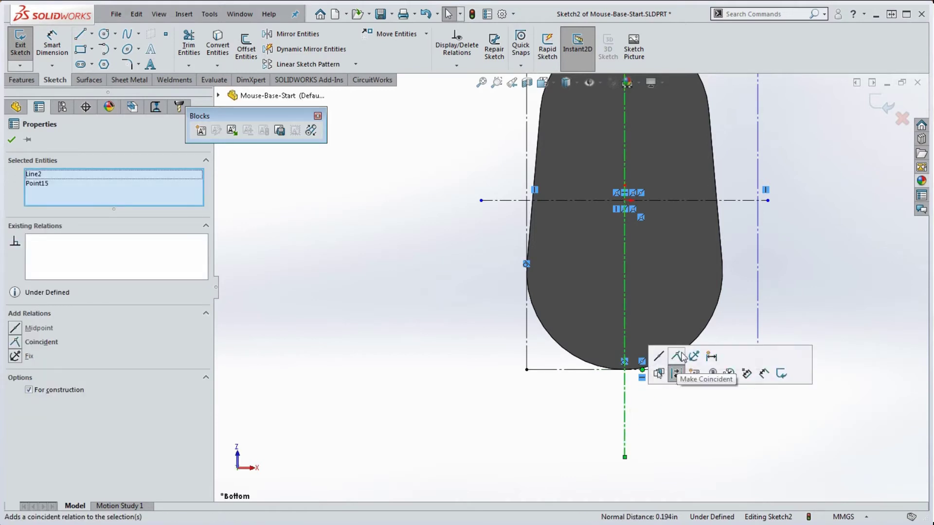
pyautogui.click(684, 357)
pyautogui.click(732, 446)
# Make the construction rectangle's top side tangent to the base's upper arc edge.
pyautogui.scroll(5, 732, 446)
pyautogui.scroll(-7, 610, 187)
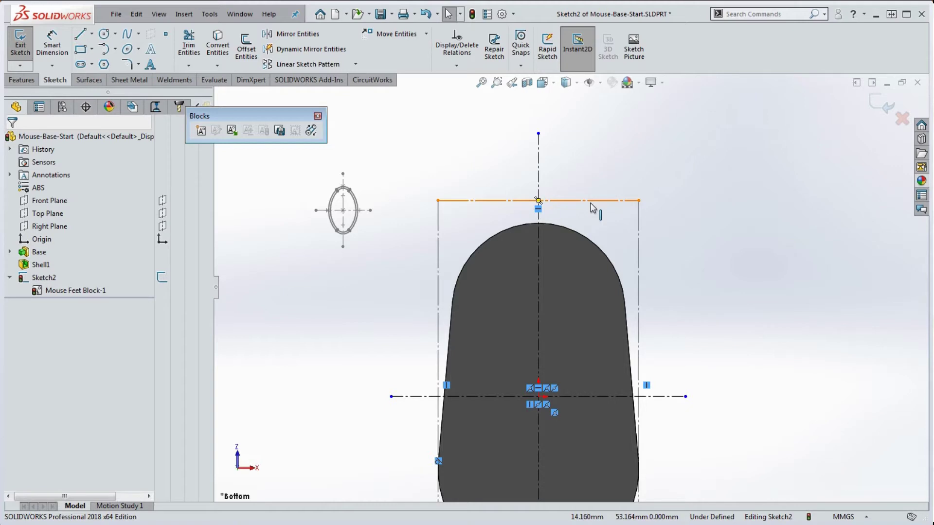
pyautogui.scroll(4, 570, 287)
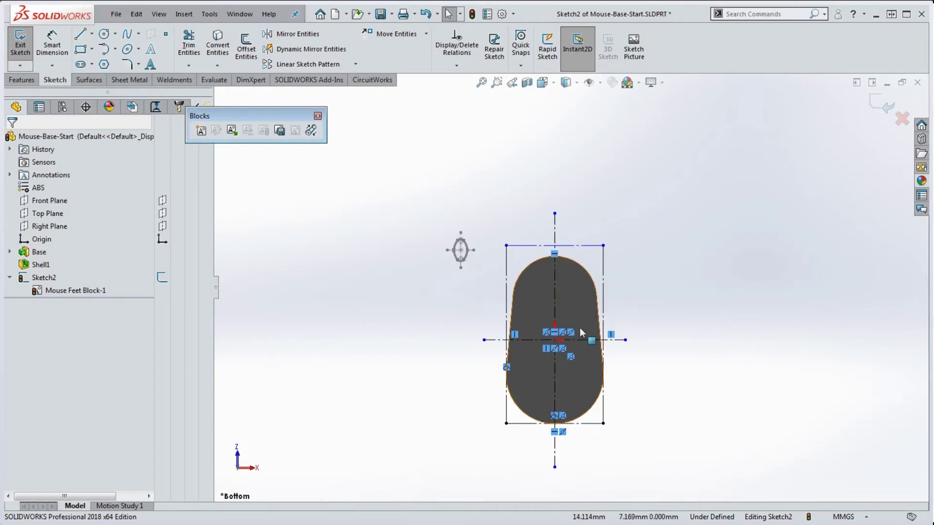
pyautogui.scroll(-3, 580, 325)
pyautogui.scroll(3, 579, 323)
pyautogui.scroll(-3, 579, 276)
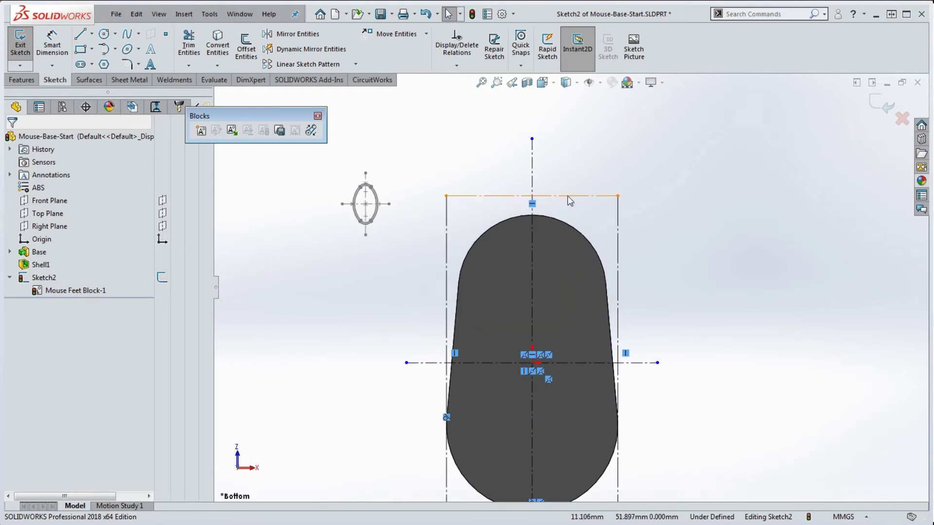
pyautogui.click(568, 195)
pyautogui.keyDown('ctrl'); pyautogui.click(595, 256); pyautogui.keyUp('ctrl')
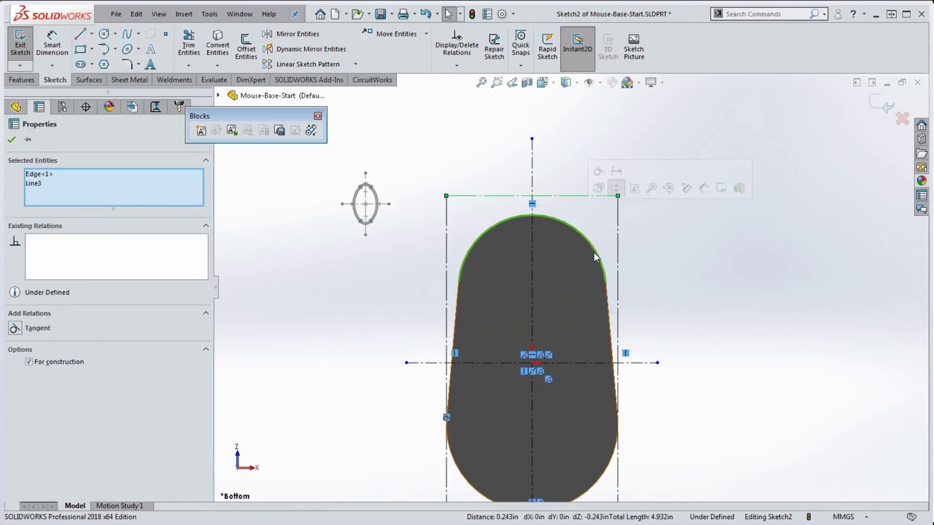
pyautogui.click(15, 330)
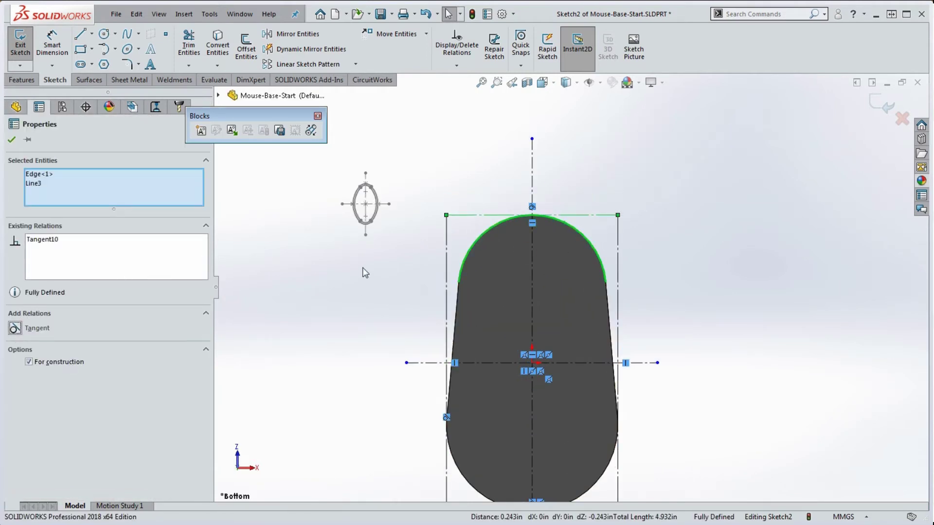
pyautogui.click(729, 249)
# Move the Mouse Feet Block by its centre onto the base face, close to the upper-left part of the arc.
pyautogui.scroll(3, 722, 253)
pyautogui.scroll(-2, 642, 303)
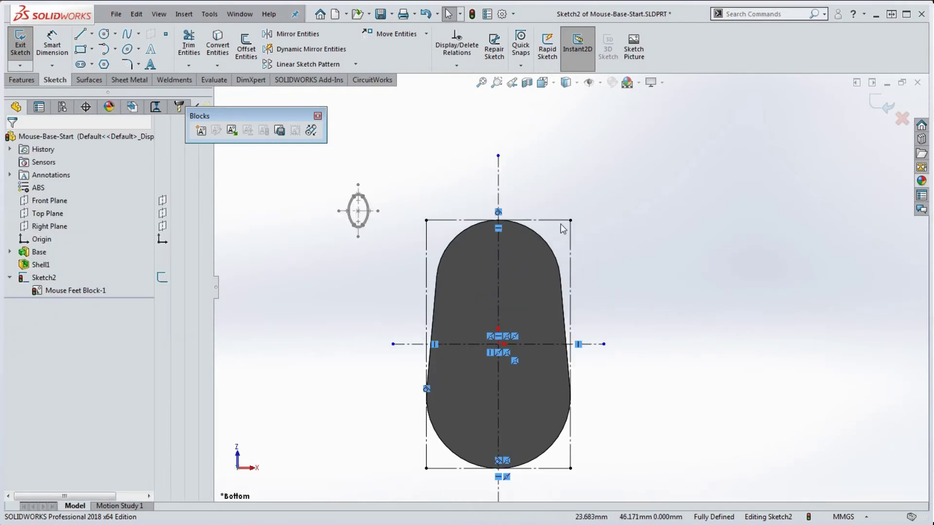
pyautogui.moveTo(360, 214); pyautogui.dragTo(467, 265)
pyautogui.scroll(-4, 440, 239)
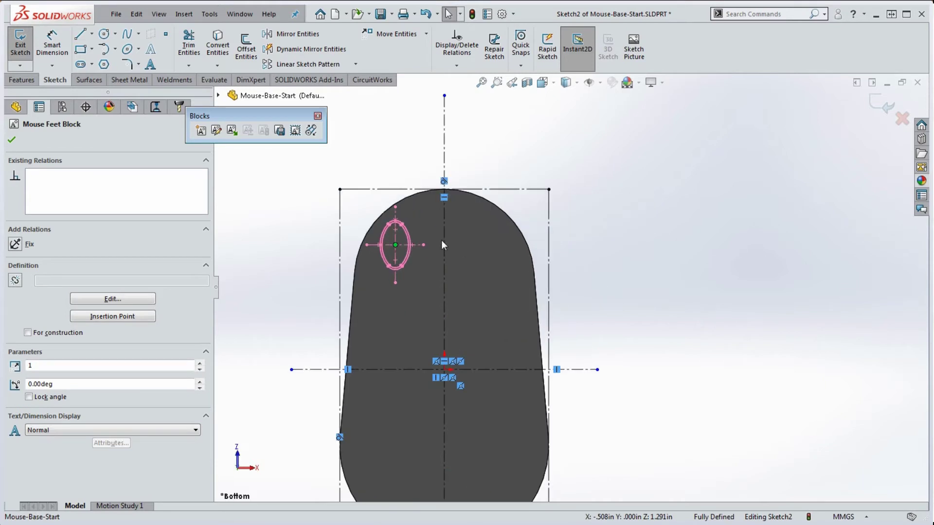
pyautogui.press('Escape')
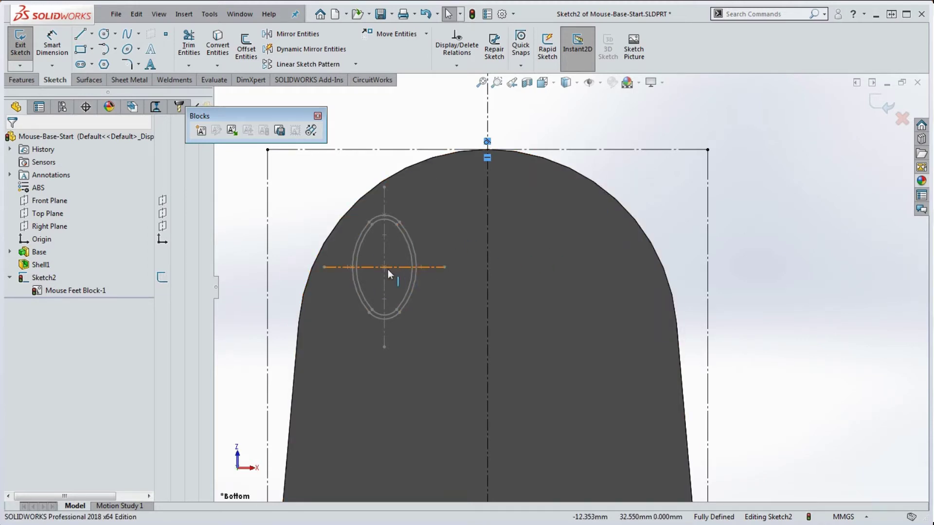
pyautogui.moveTo(382, 265); pyautogui.dragTo(387, 246)
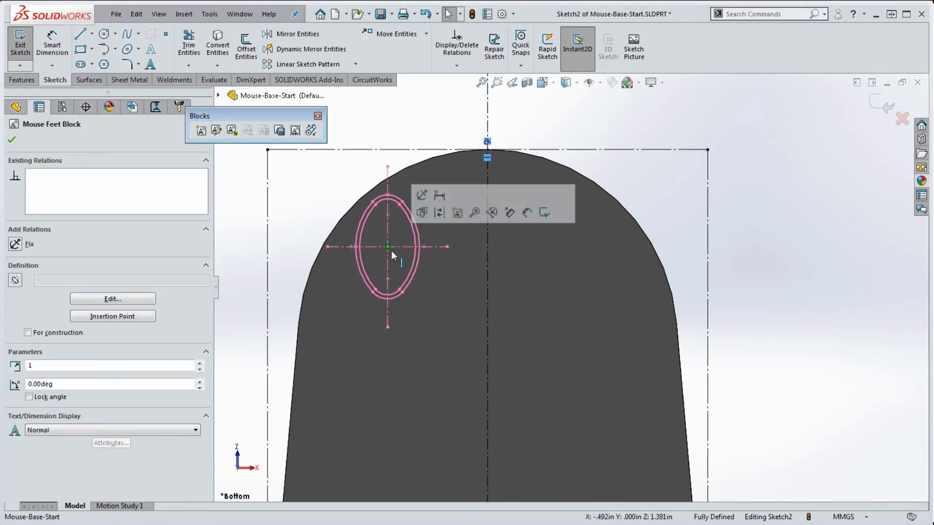
# Fix the block's centre in place and rotate the block clockwise to an angle of about 323 degrees.
pyautogui.click(421, 194)
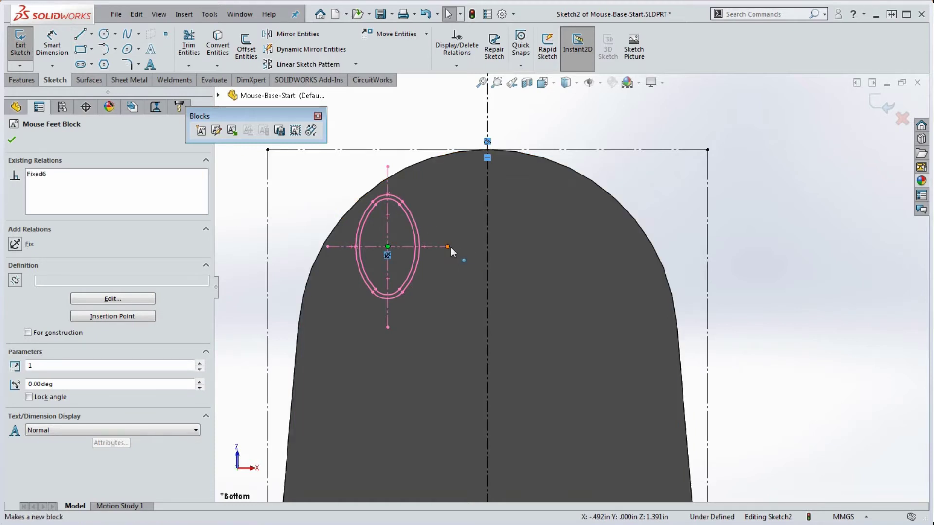
pyautogui.moveTo(448, 248); pyautogui.dragTo(430, 280)
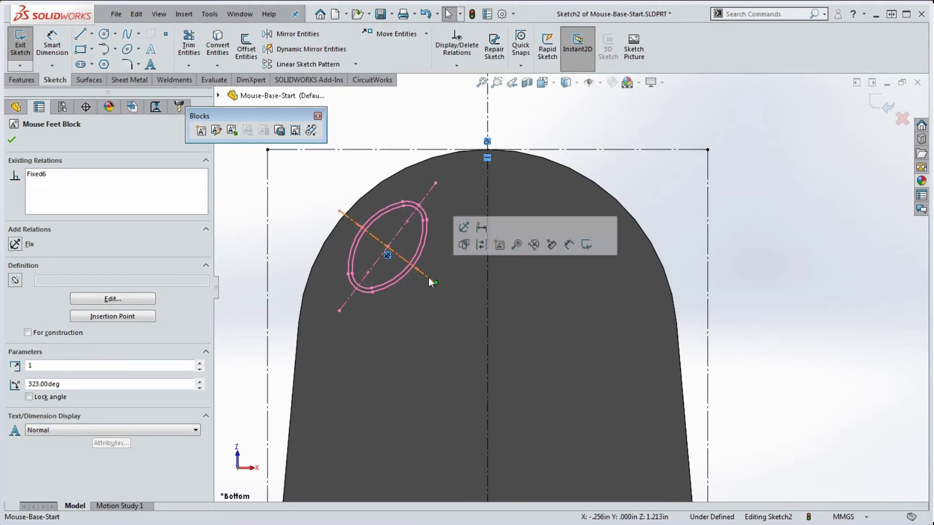
# Delete the block's fixed relation and move the tilted block slightly downward by its centre.
pyautogui.click(387, 256)
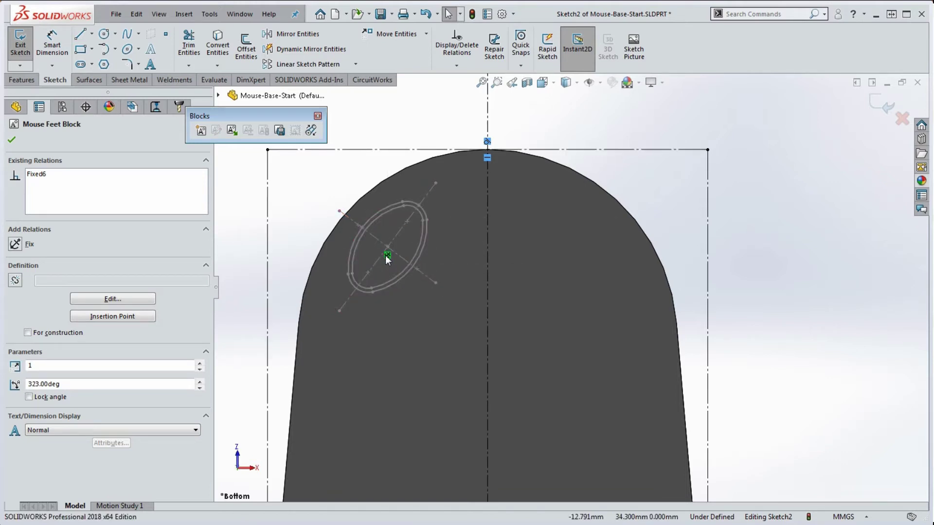
pyautogui.press('Delete')
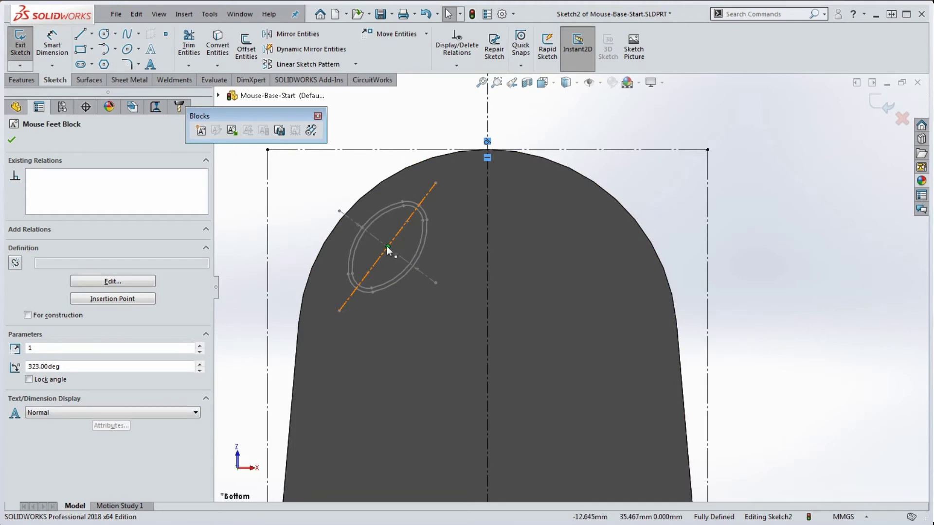
pyautogui.moveTo(387, 248); pyautogui.dragTo(387, 262)
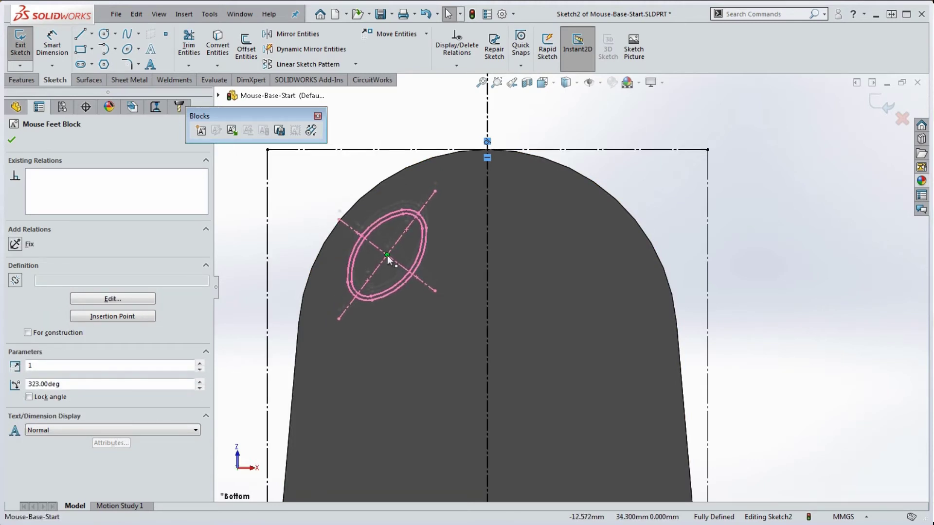
pyautogui.click(793, 266)
# Dimension the vertical distance from the block's centre to the rectangle's top side as 13 mm.
pyautogui.scroll(2, 570, 285)
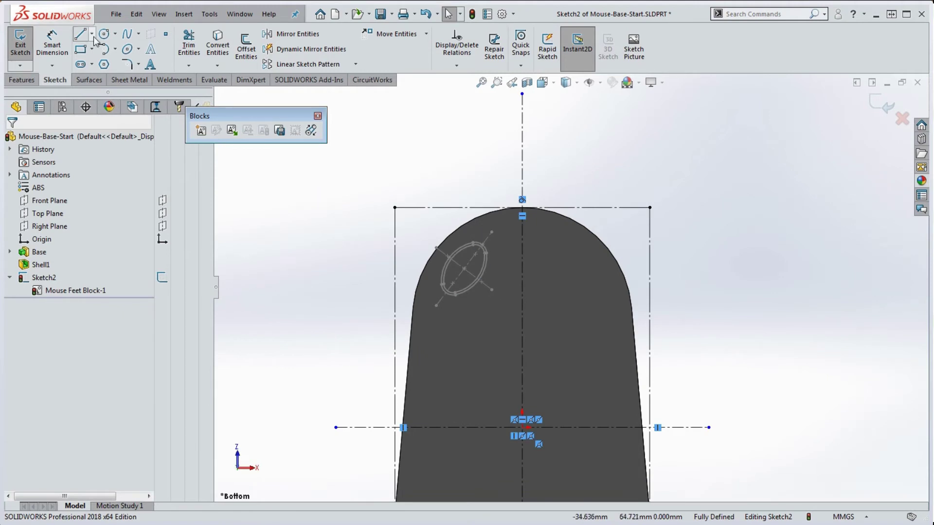
pyautogui.scroll(-4, 438, 253)
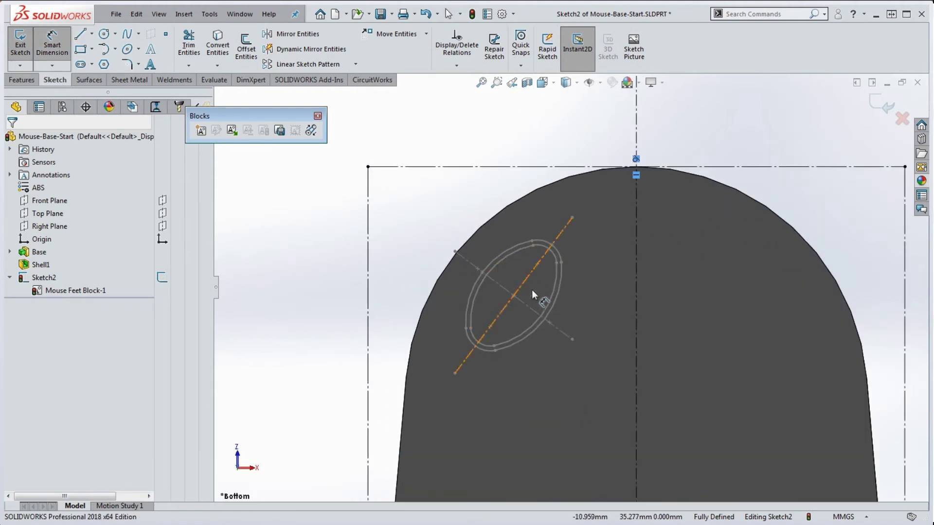
pyautogui.click(514, 296)
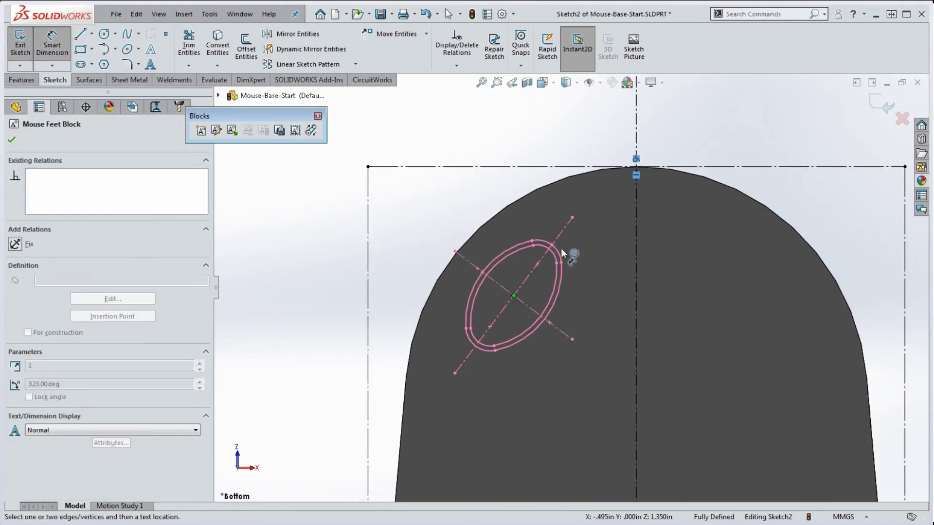
pyautogui.click(515, 167)
pyautogui.click(304, 232)
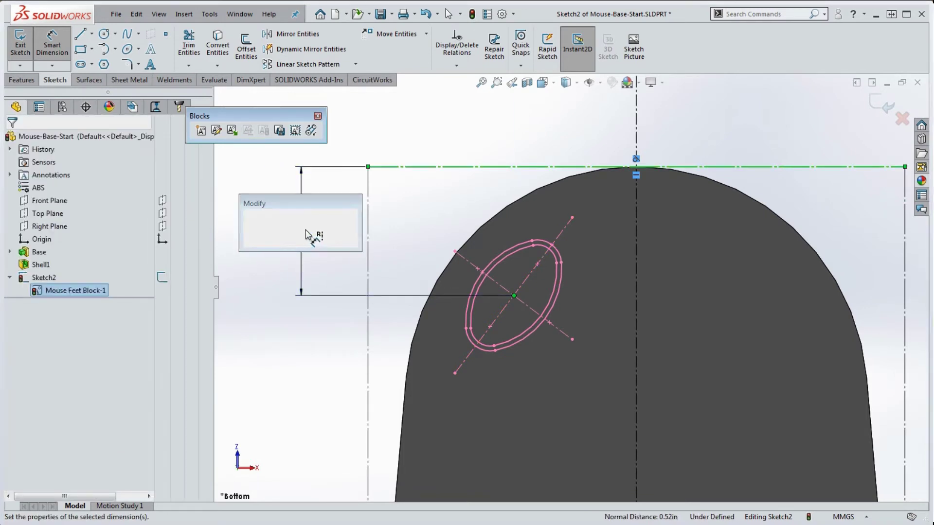
pyautogui.write('13')
pyautogui.press('Return')
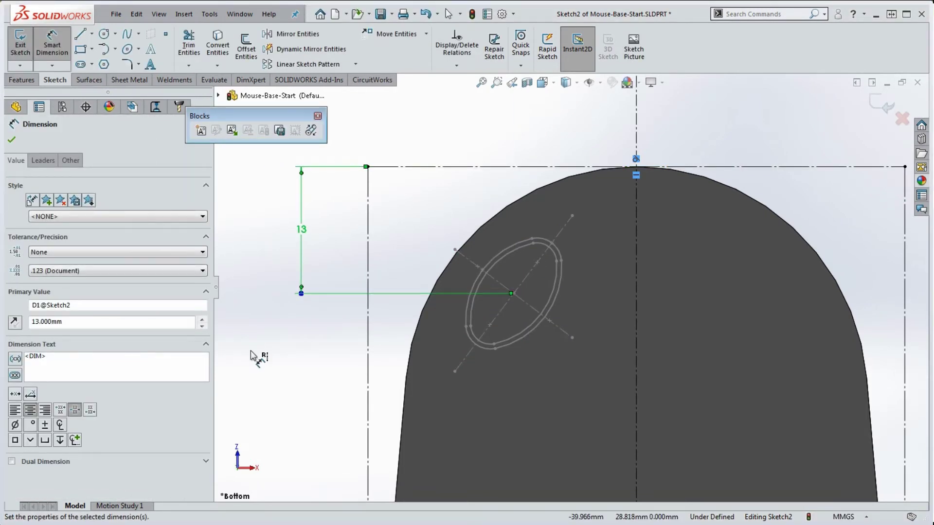
# Dimension the horizontal distance from the block's centre to the construction rectangle's left side as 15 mm.
pyautogui.click(513, 294)
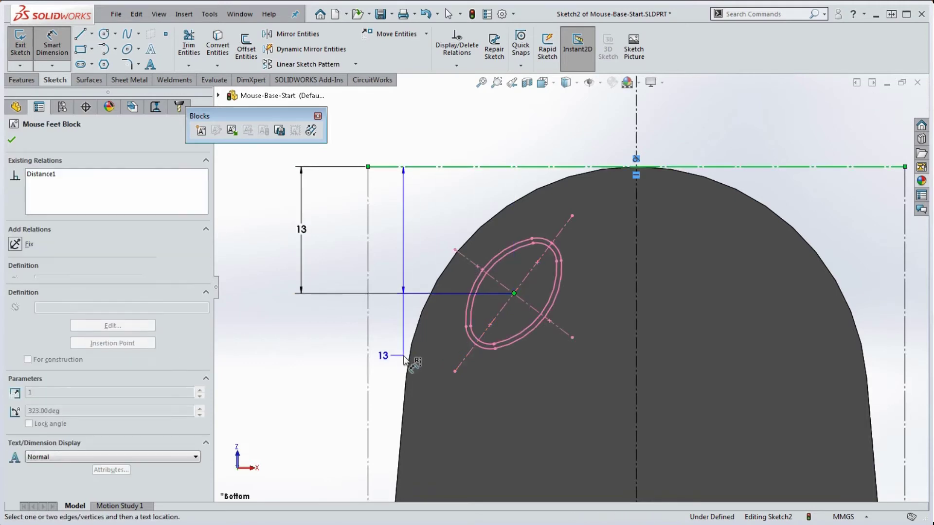
pyautogui.click(367, 363)
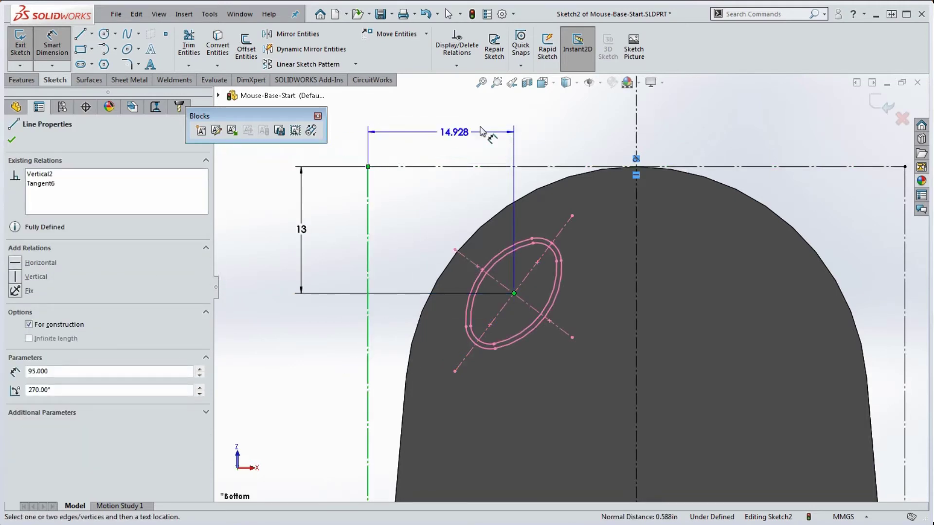
pyautogui.click(443, 127)
pyautogui.write('15')
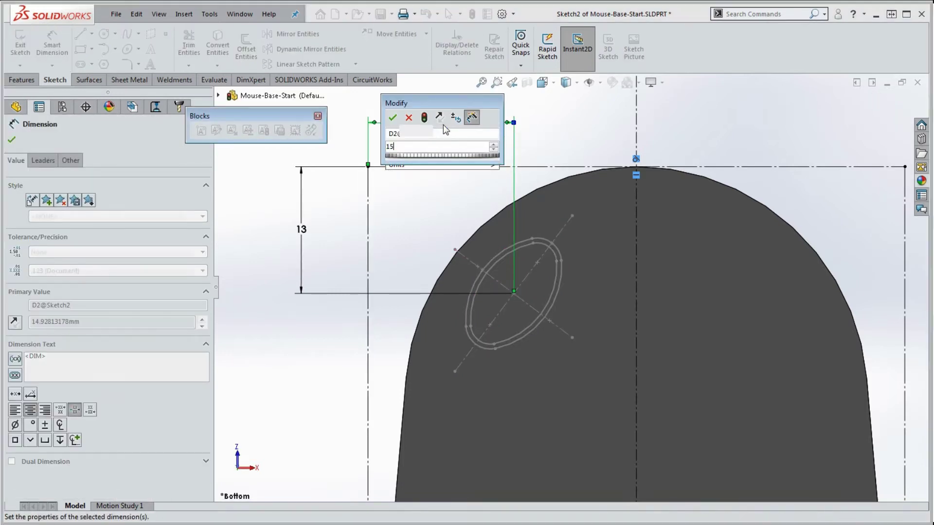
pyautogui.press('Return')
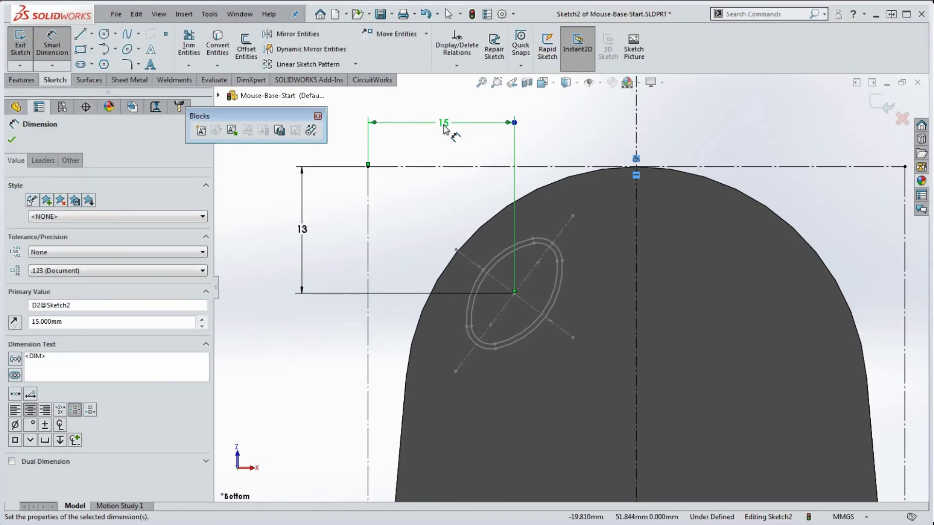
# Dimension the angle between the block's long centreline and the rectangle's left side as 37 degrees.
pyautogui.click(531, 278)
pyautogui.click(368, 243)
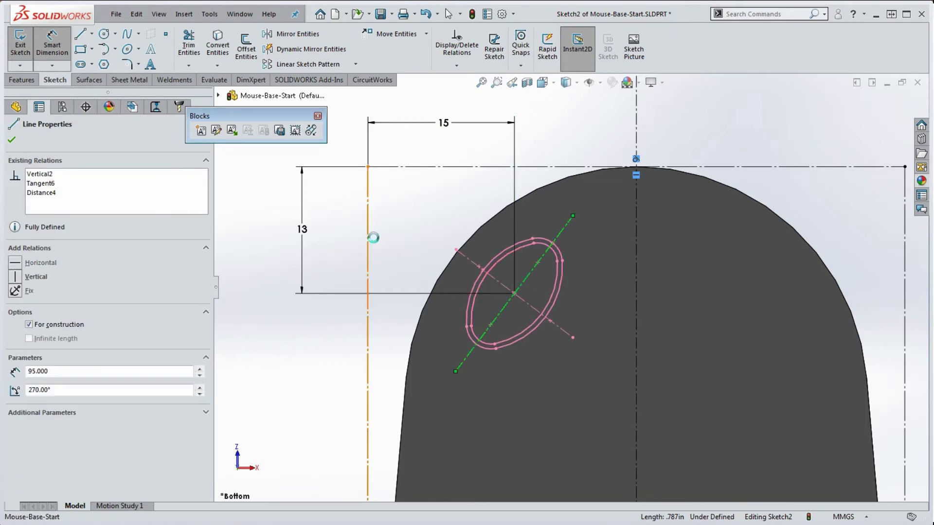
pyautogui.click(457, 203)
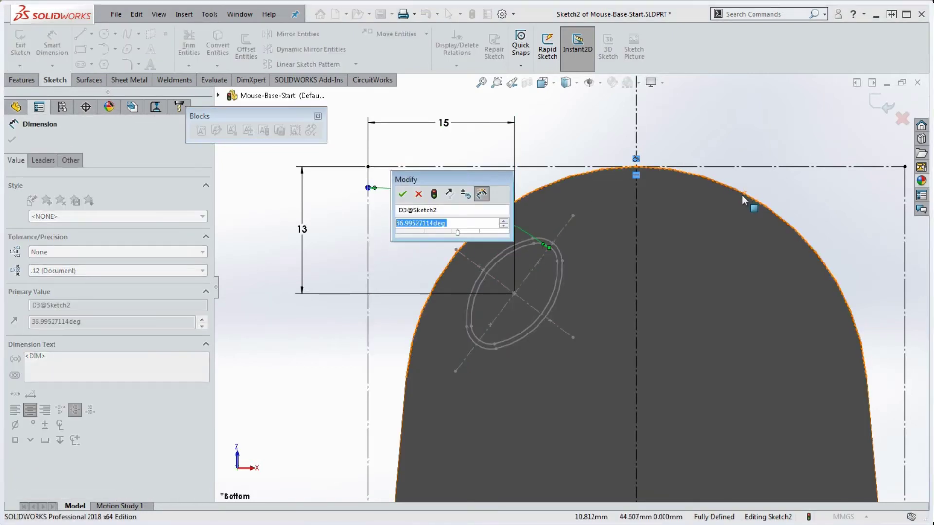
pyautogui.write('37')
pyautogui.press('Return')
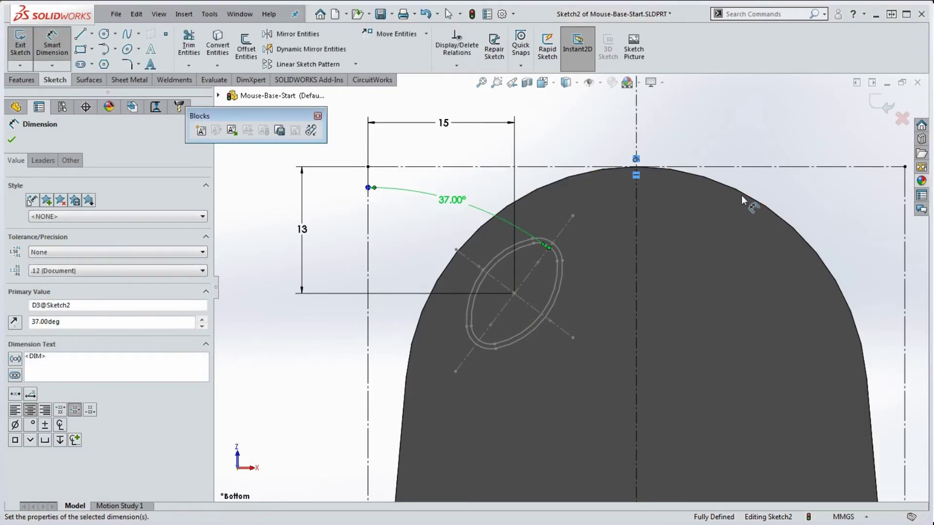
pyautogui.press('f')
pyautogui.click(665, 211)
pyautogui.scroll(-1, 613, 300)
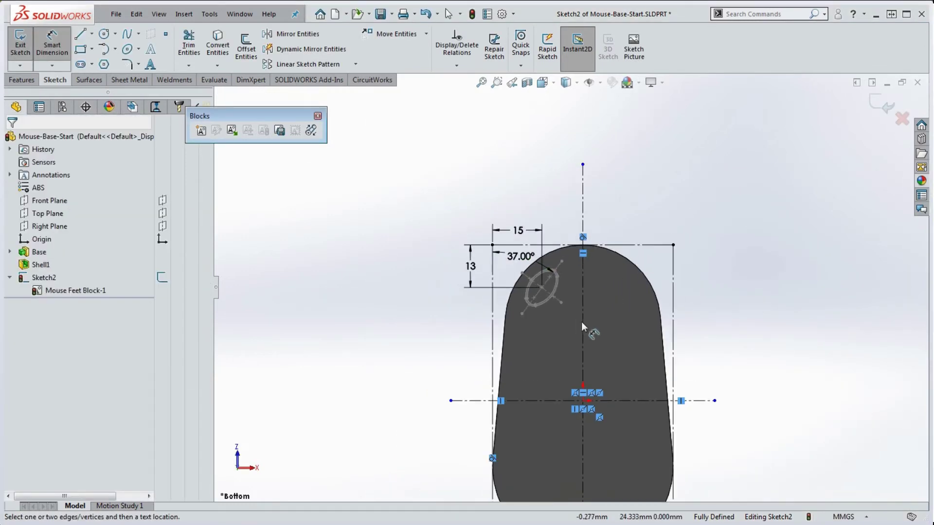
pyautogui.scroll(4, 568, 273)
pyautogui.scroll(-2, 573, 342)
pyautogui.press('Escape')
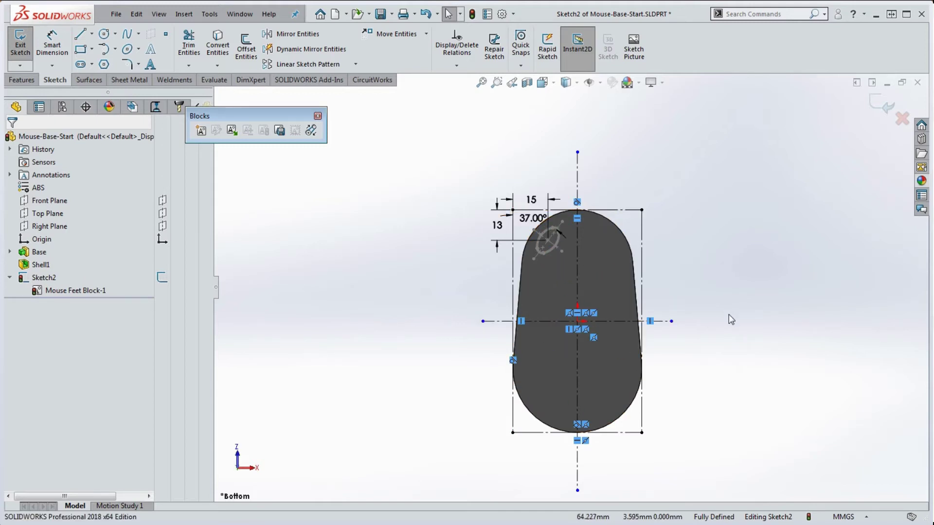
# Copy the tilted Mouse Feet Block to the lower-left part of the base face and shift the copy slightly upward by its centre.
pyautogui.click(232, 130)
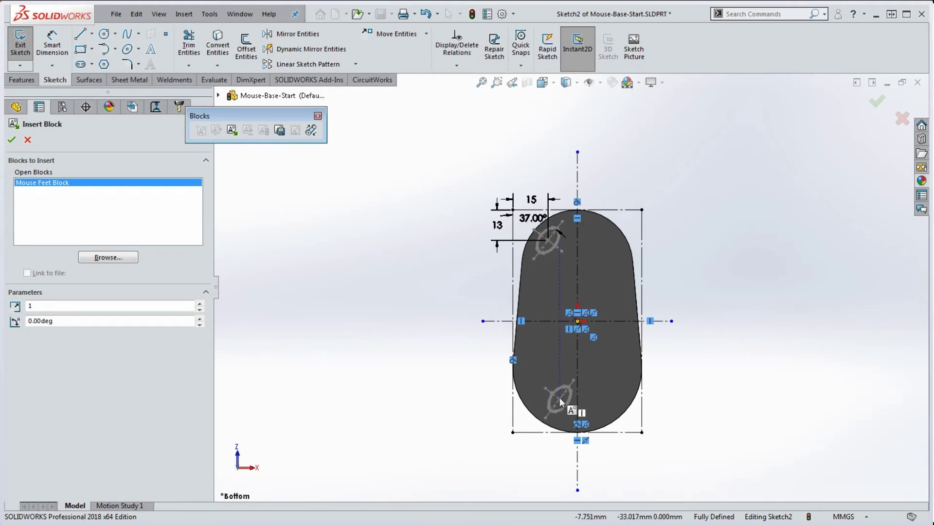
pyautogui.press('Escape')
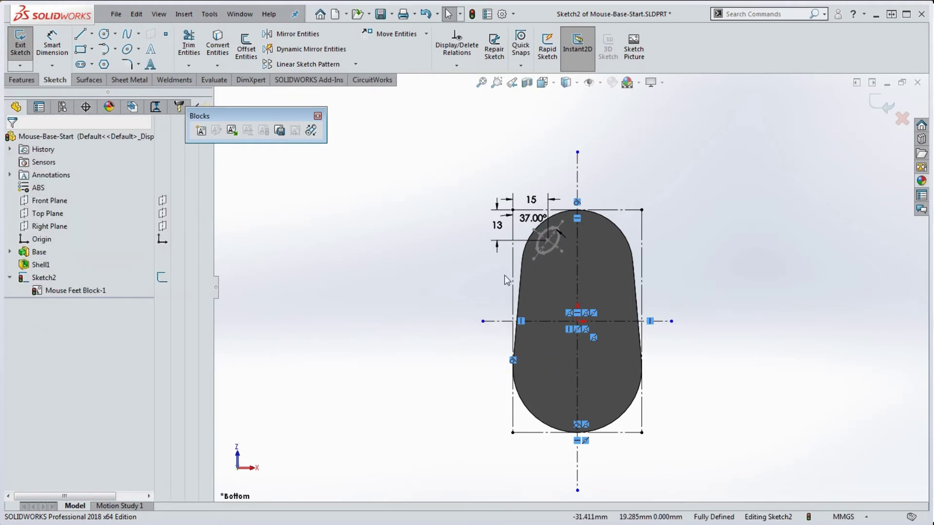
pyautogui.click(552, 258)
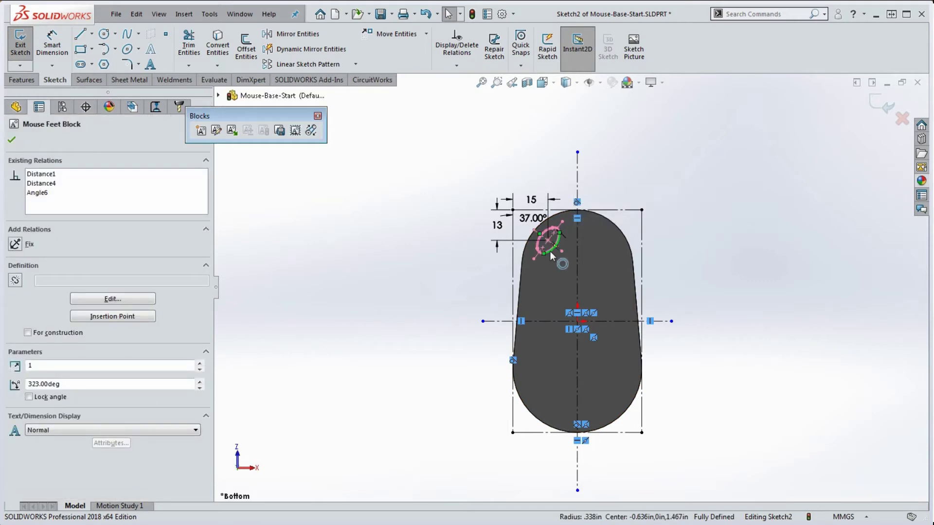
pyautogui.keyDown('ctrl'); pyautogui.moveTo(551, 257); pyautogui.dragTo(549, 410); pyautogui.keyUp('ctrl')
pyautogui.scroll(-5, 549, 409)
pyautogui.press('Escape')
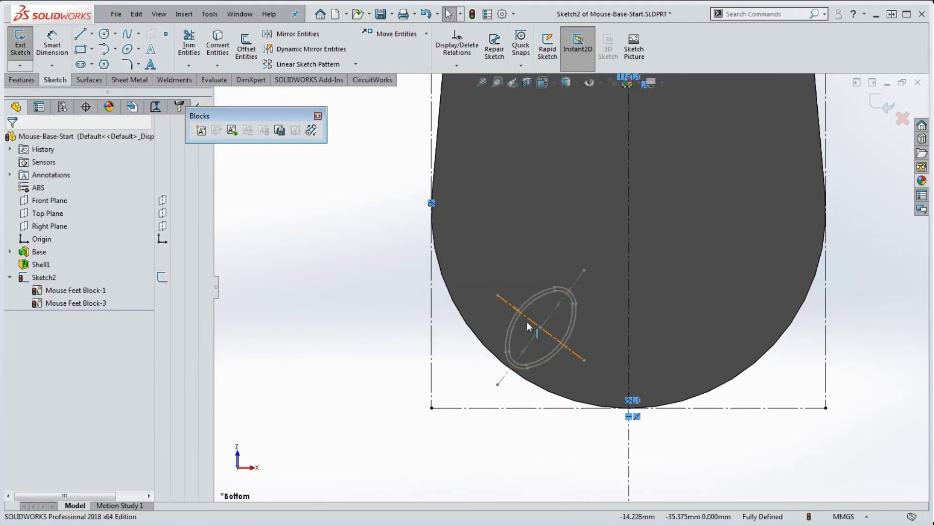
pyautogui.moveTo(541, 329); pyautogui.dragTo(534, 311)
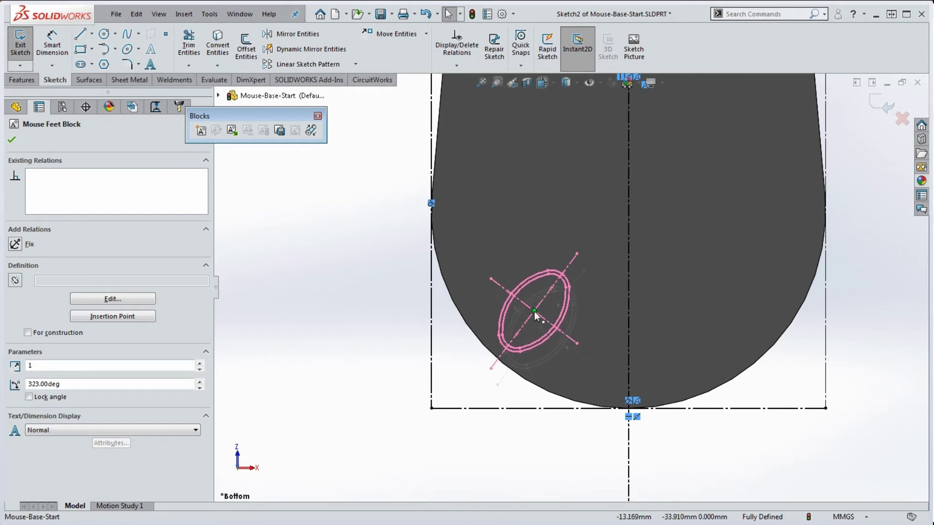
# Fix the copied block's centre in place and rotate the block counterclockwise to an angle of about 42.5 degrees.
pyautogui.click(568, 259)
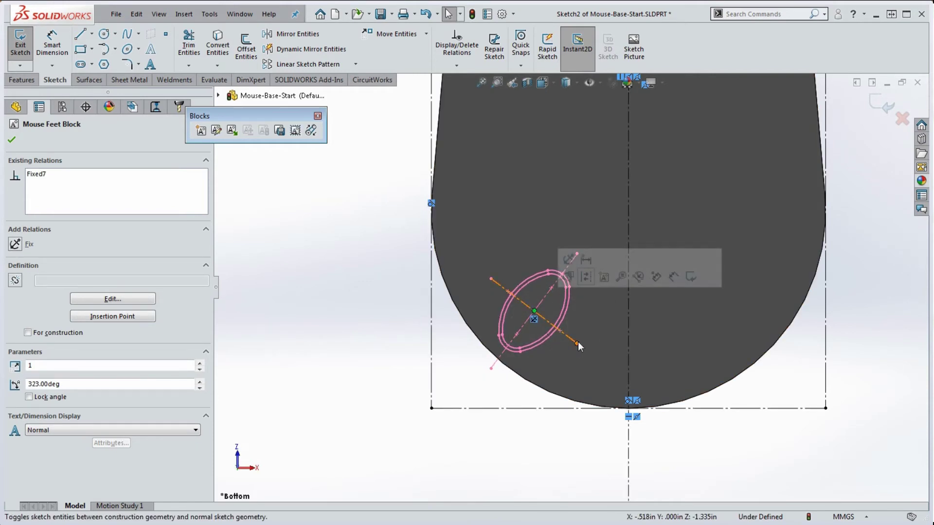
pyautogui.moveTo(576, 344); pyautogui.dragTo(574, 275)
# Delete the copied block's fixed relation and move the block slightly left and down by its centre.
pyautogui.click(534, 319)
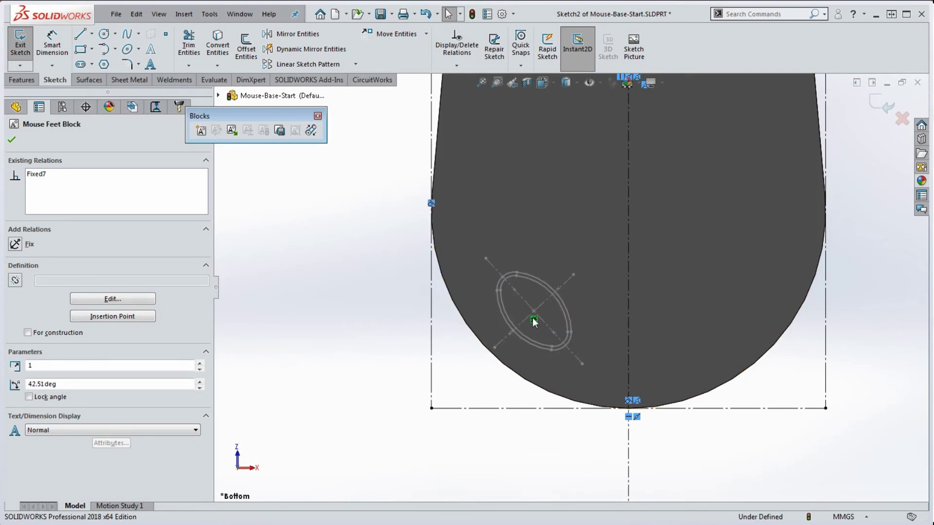
pyautogui.press('Delete')
pyautogui.moveTo(534, 312)
pyautogui.mouseDown()
pyautogui.moveTo(534, 331)
pyautogui.moveTo(535, 322)
pyautogui.moveTo(519, 319)
pyautogui.mouseUp()
pyautogui.click(489, 379)
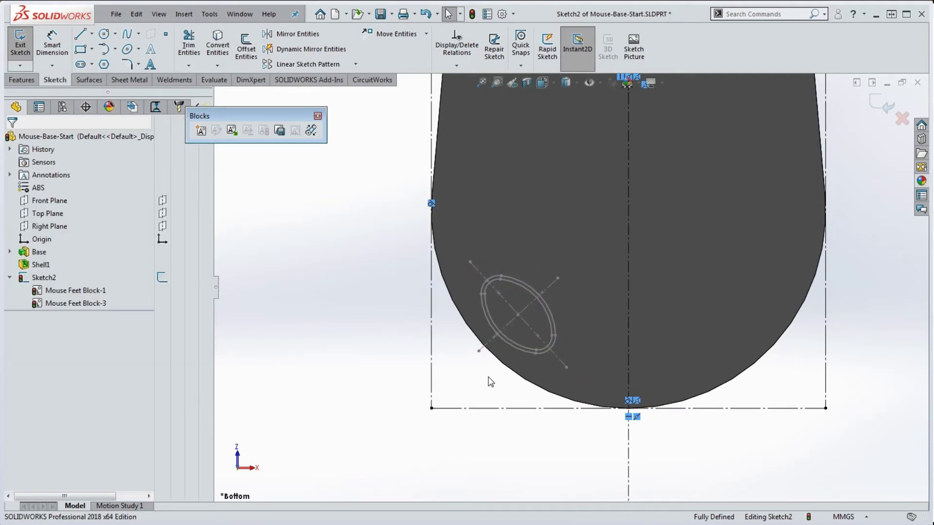
# Dimension the vertical distance from the copied block's centre to the rectangle's bottom side as 13 mm.
pyautogui.click(52, 43)
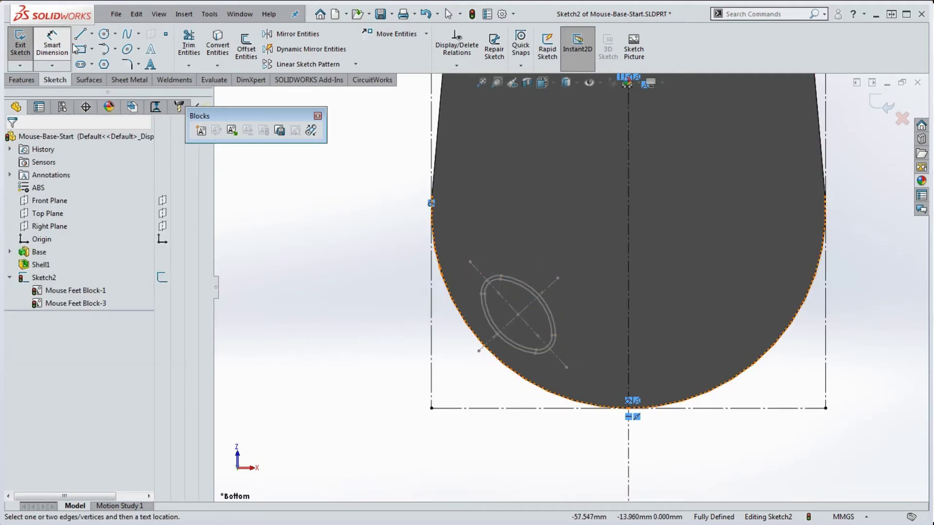
pyautogui.click(519, 316)
pyautogui.click(527, 409)
pyautogui.click(383, 379)
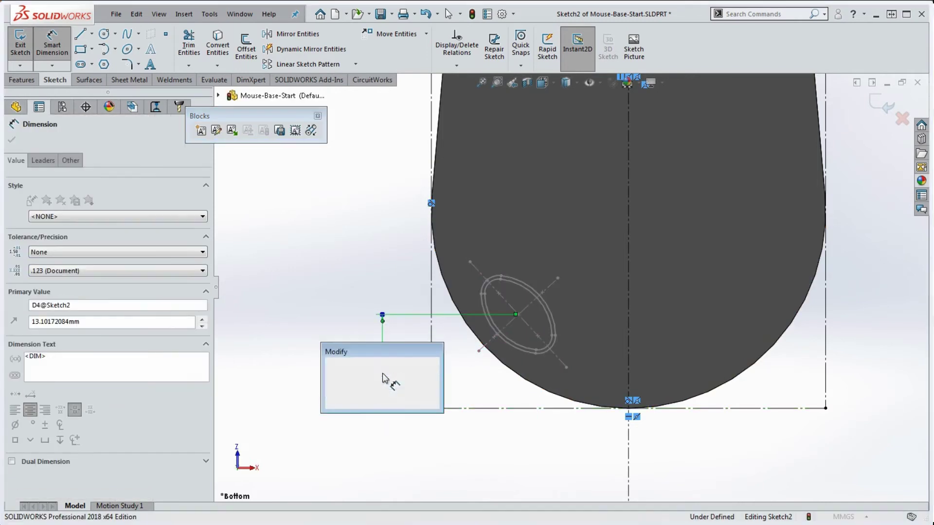
pyautogui.write('13')
pyautogui.press('Return')
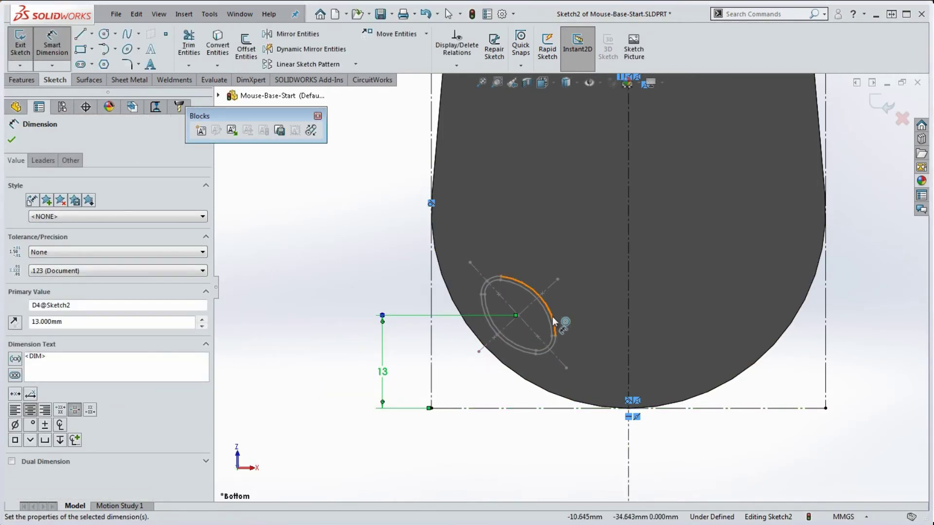
# Dimension the horizontal distance from the copied block's centre to the rectangle's left side as 12 mm.
pyautogui.click(518, 316)
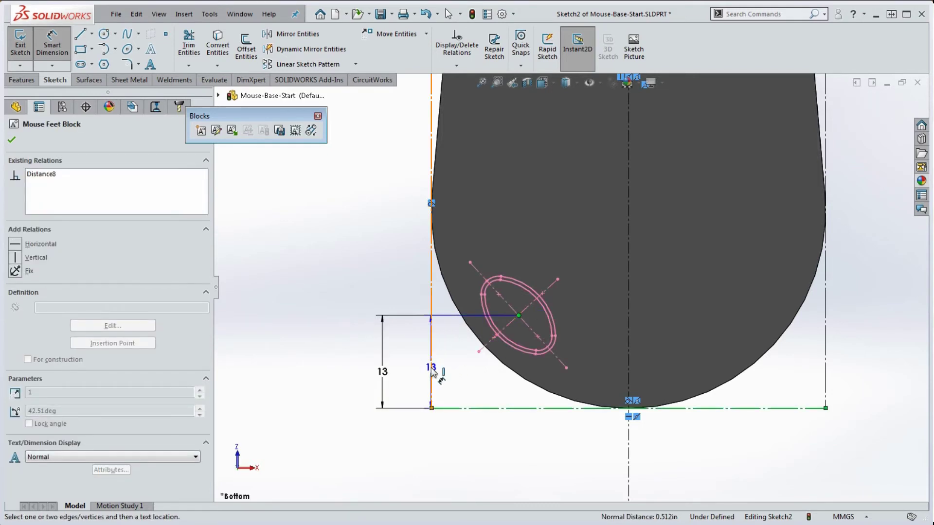
pyautogui.click(431, 372)
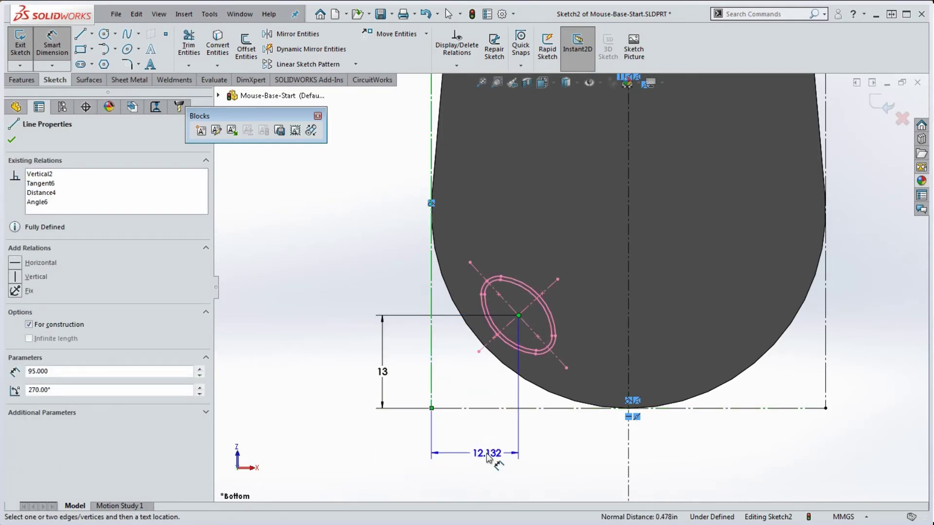
pyautogui.click(485, 457)
pyautogui.write('12')
pyautogui.press('Return')
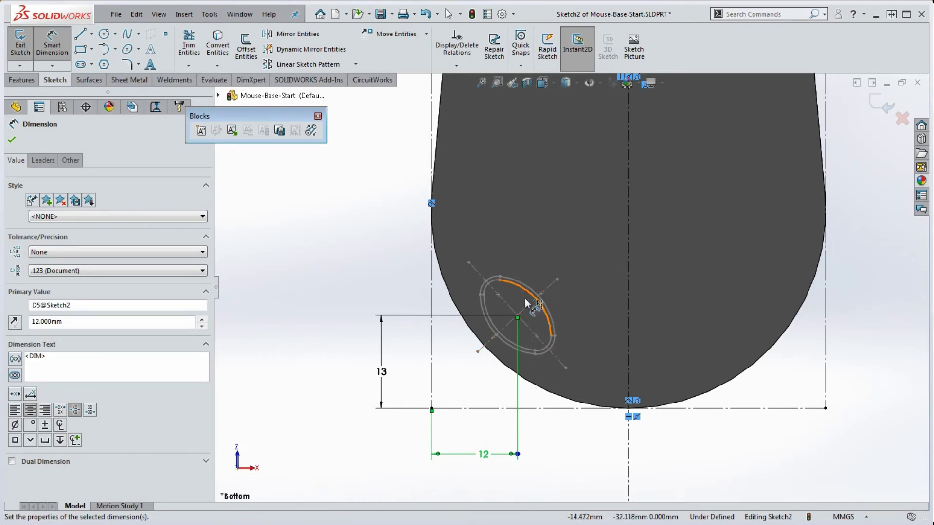
# Dimension the angle between the copied block's long centreline and the rectangle's left side as 43 degrees.
pyautogui.click(494, 293)
pyautogui.click(431, 351)
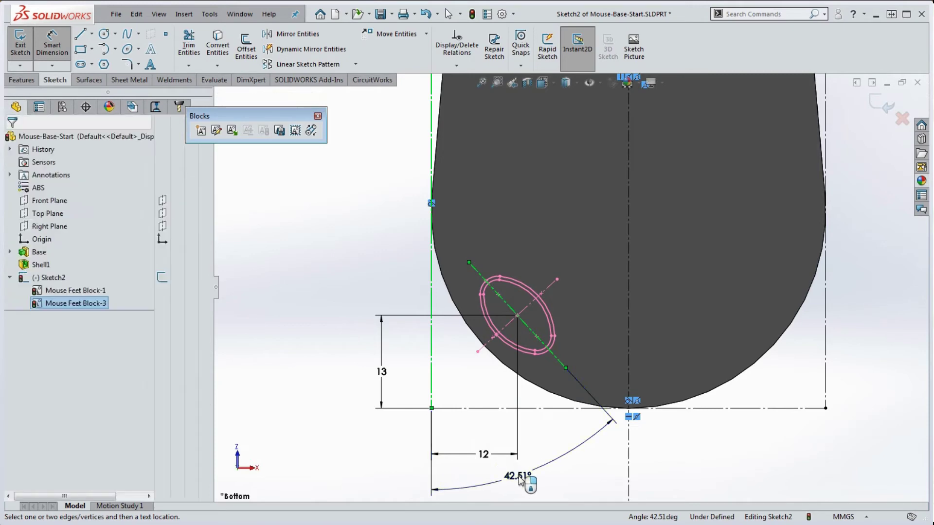
pyautogui.click(521, 479)
pyautogui.write('43')
pyautogui.press('Return')
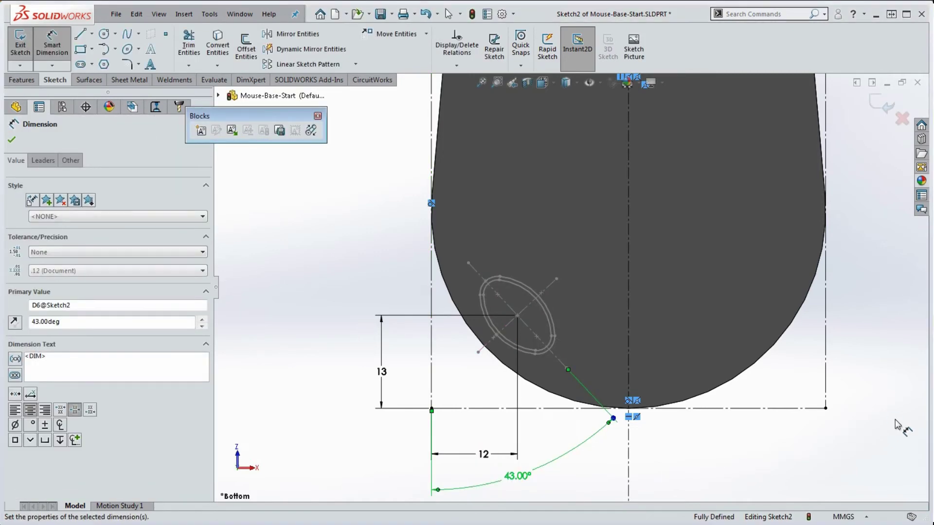
# Mirror both Mouse Feet Blocks about the vertical centreline to the right half of the base face.
pyautogui.press('f')
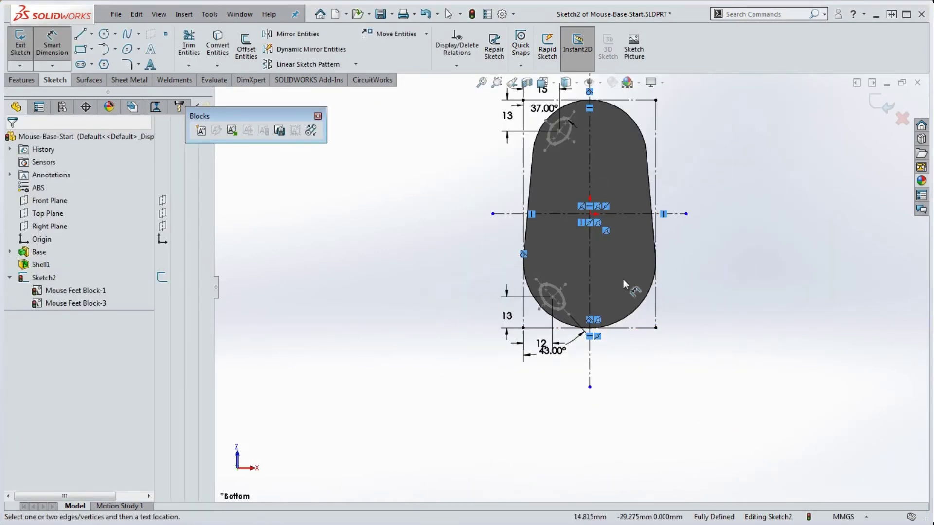
pyautogui.scroll(-4, 589, 275)
pyautogui.scroll(4, 602, 336)
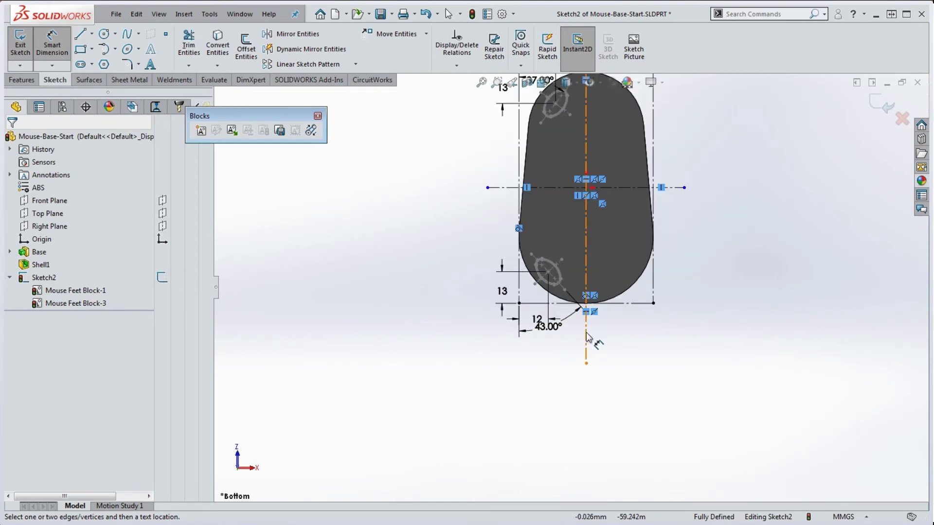
pyautogui.press('f')
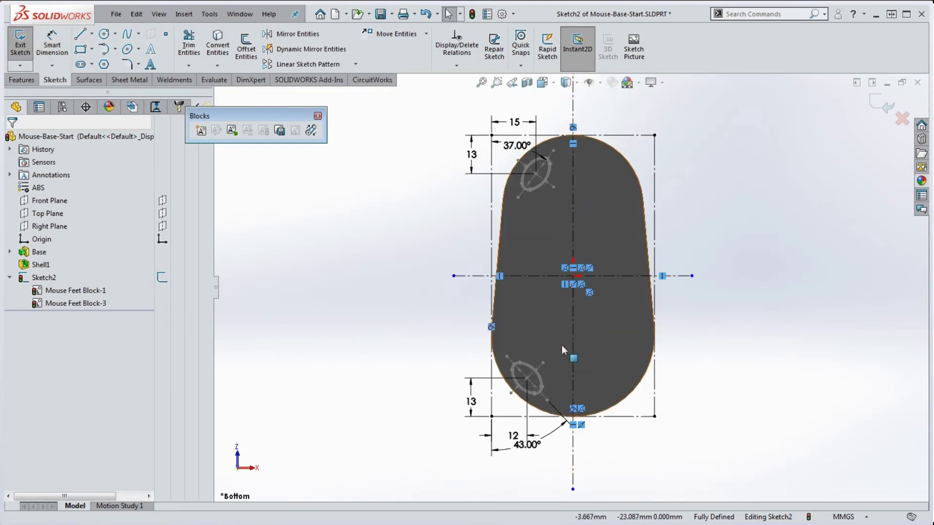
pyautogui.click(542, 370)
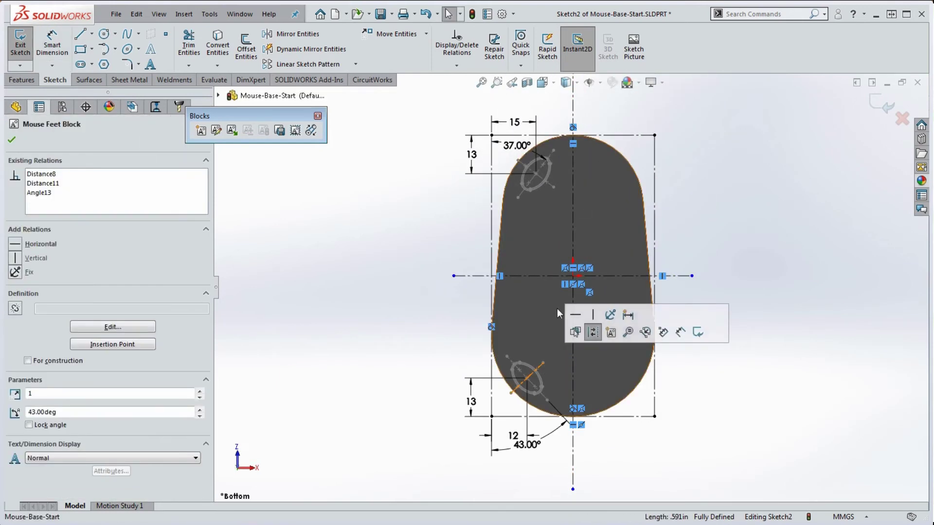
pyautogui.keyDown('ctrl'); pyautogui.click(536, 188); pyautogui.keyUp('ctrl')
pyautogui.keyDown('ctrl'); pyautogui.click(574, 218); pyautogui.keyUp('ctrl')
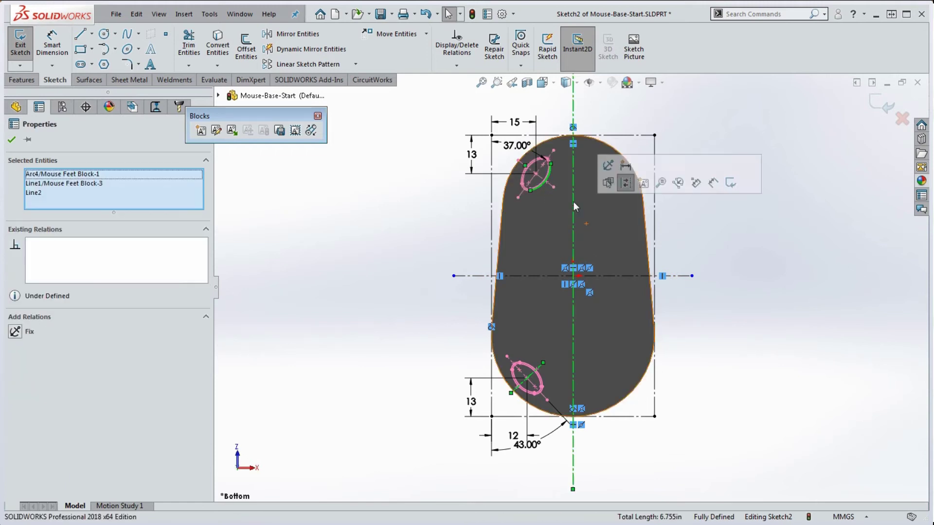
pyautogui.click(292, 34)
pyautogui.click(767, 207)
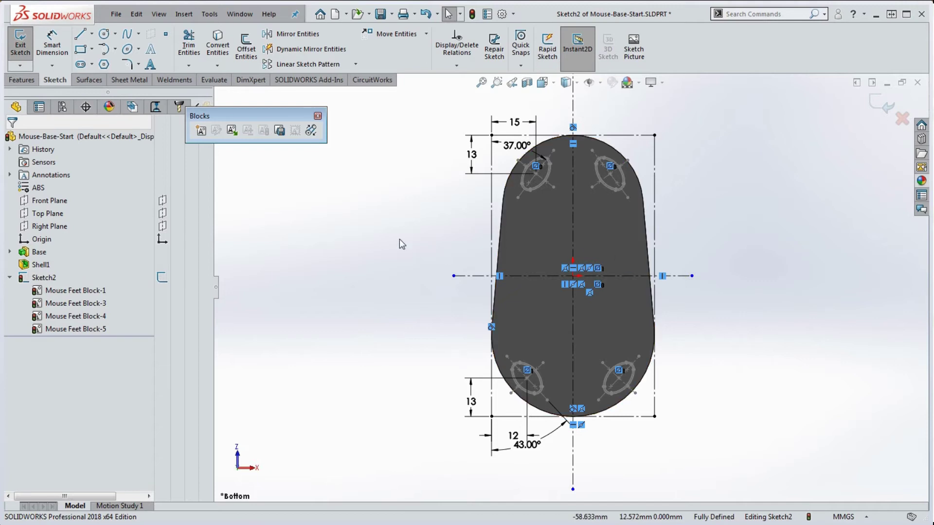
# Start a blind boss extrusion of the four-block feet sketch with a depth of 0.5 mm and inspect its preview.
pyautogui.click(22, 80)
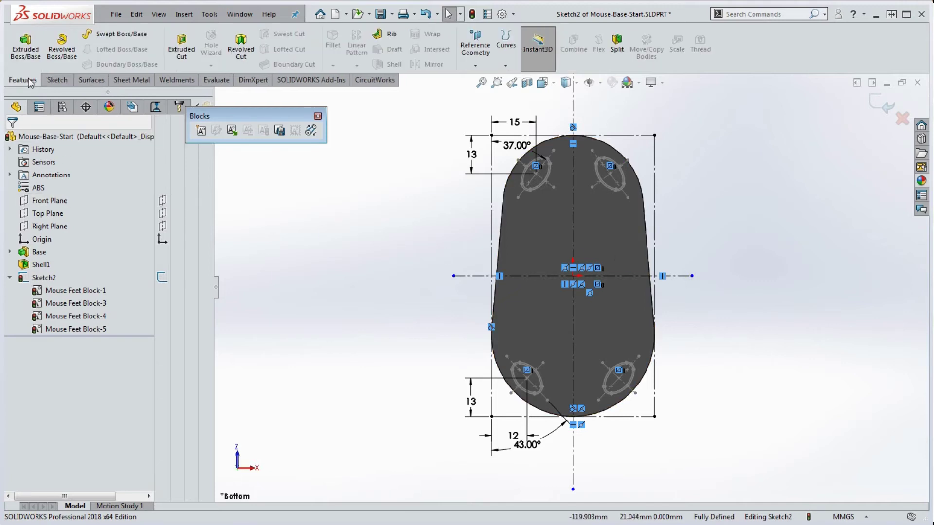
pyautogui.click(25, 45)
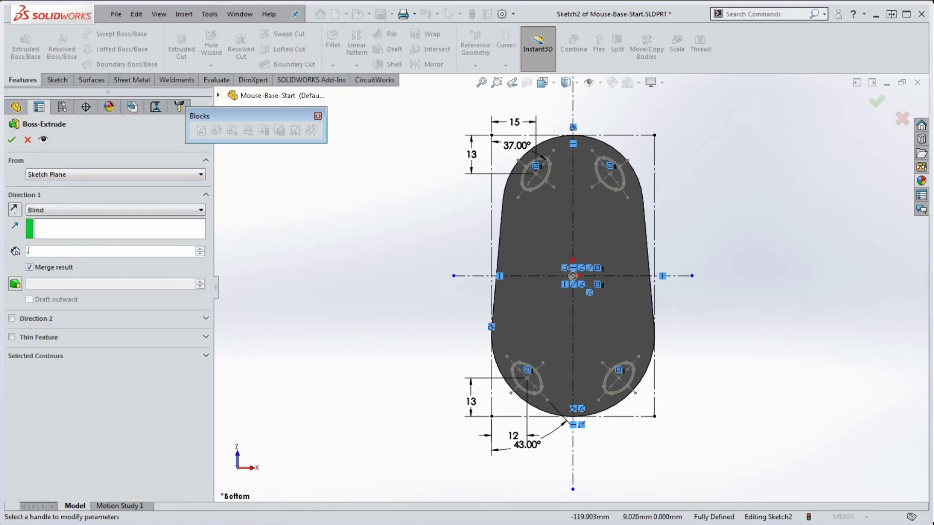
pyautogui.write('0.5')
pyautogui.press('Return')
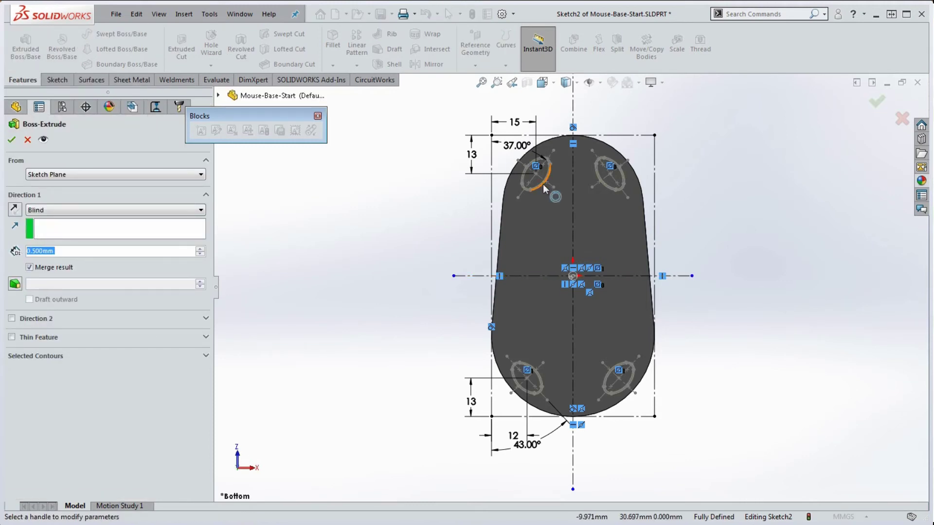
pyautogui.scroll(-10, 542, 184)
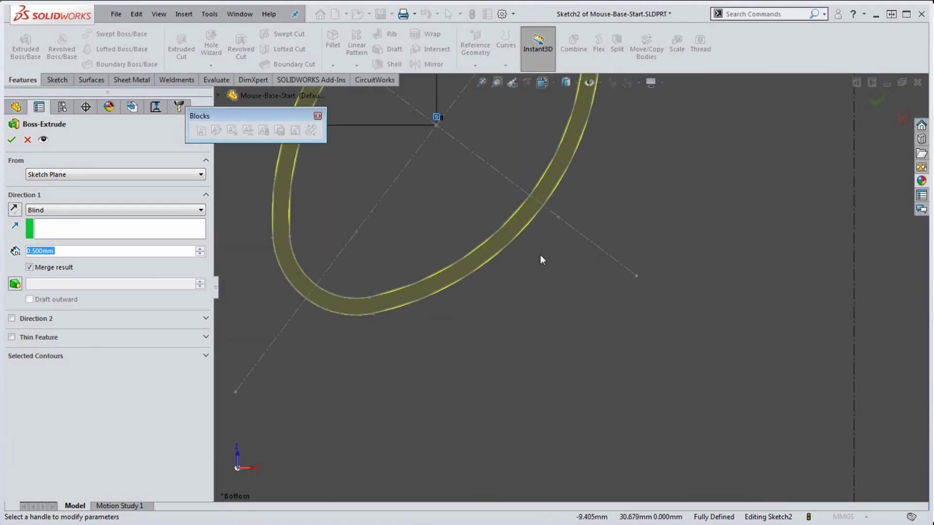
pyautogui.scroll(8, 554, 258)
pyautogui.scroll(-3, 579, 253)
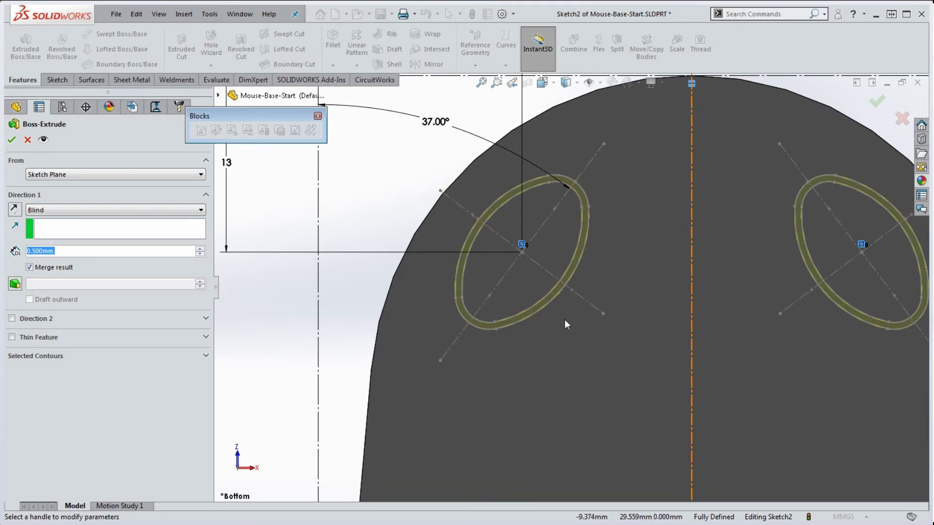
pyautogui.scroll(6, 564, 317)
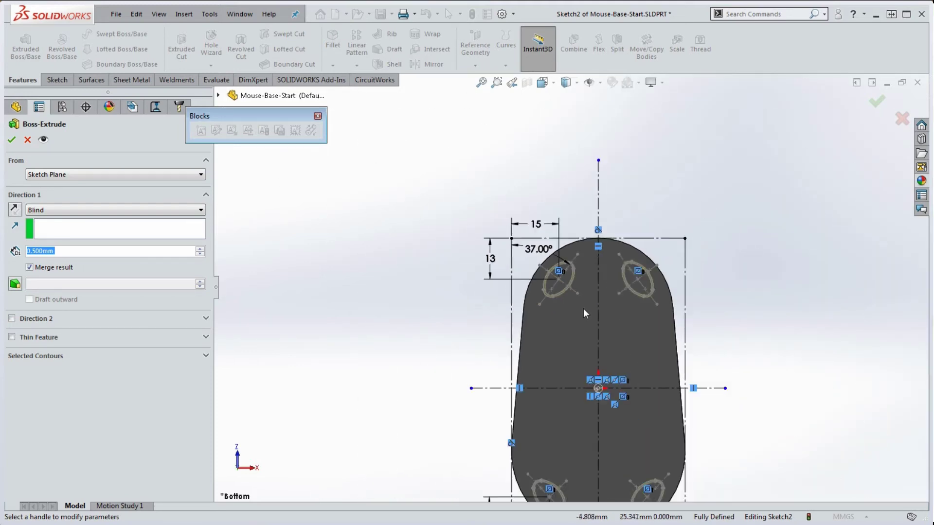
pyautogui.moveTo(596, 357)
pyautogui.mouseDown(button='middle')
pyautogui.moveTo(611, 162)
pyautogui.moveTo(554, 334)
pyautogui.mouseUp(button='middle')
pyautogui.scroll(-3, 573, 337)
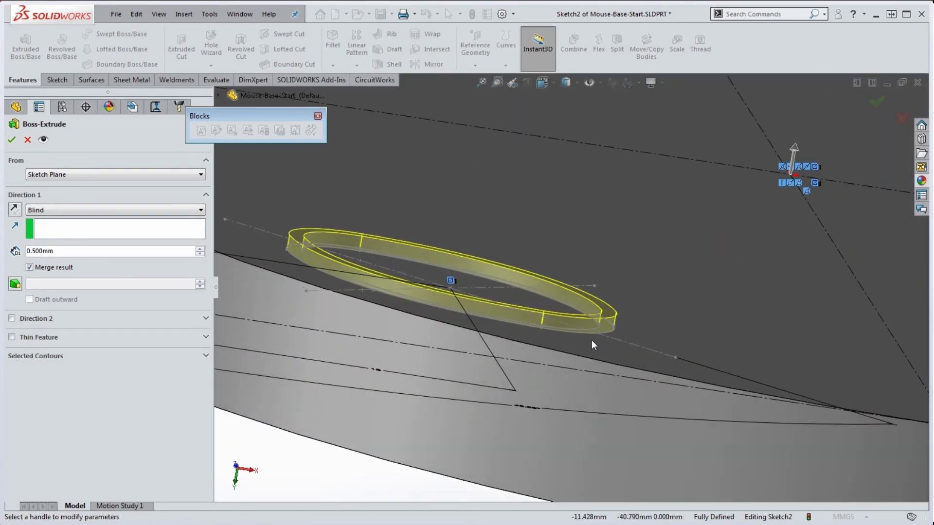
pyautogui.scroll(5, 599, 333)
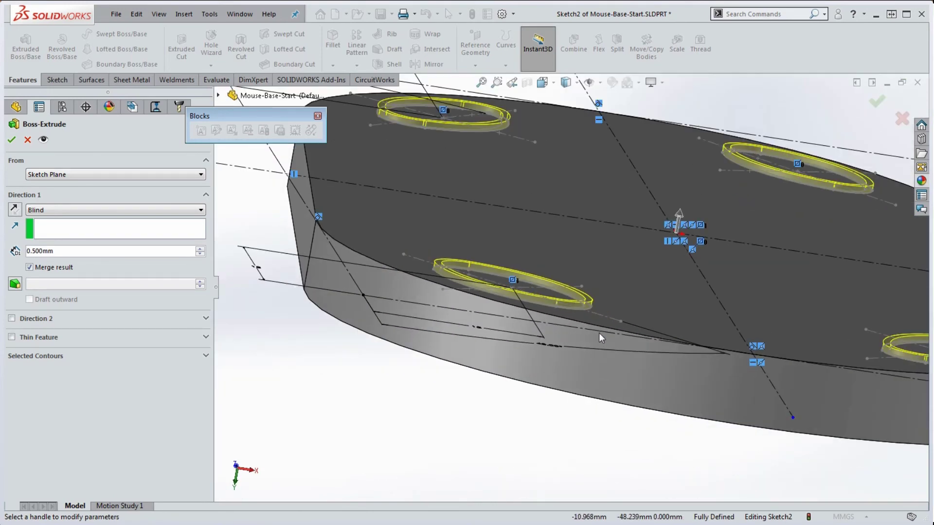
# Add a 3-degree draft to the feet extrusion and inspect the tapered wall preview.
pyautogui.click(14, 283)
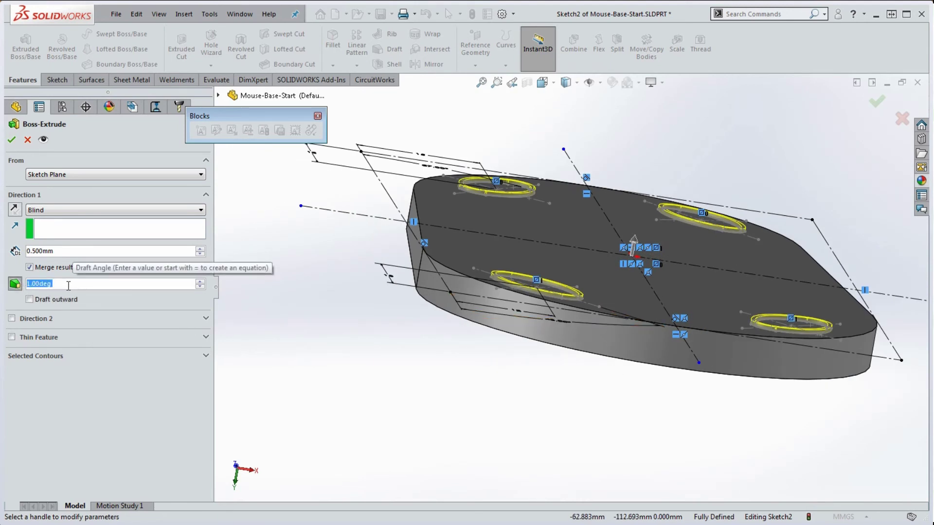
pyautogui.write('3')
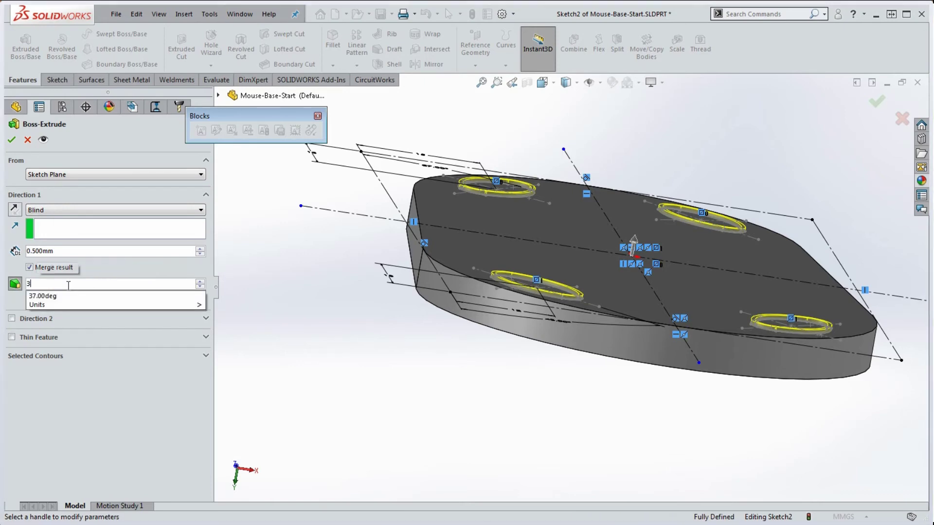
pyautogui.press('Return')
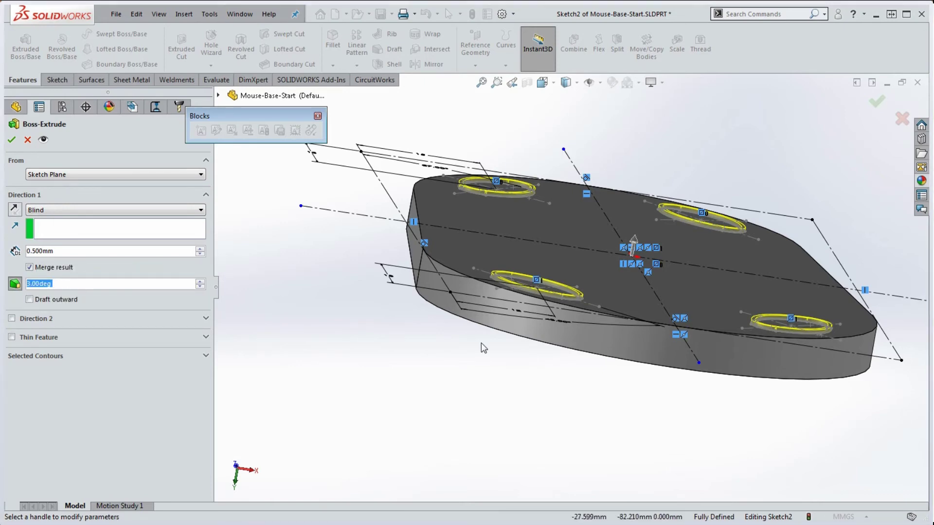
pyautogui.scroll(-5, 510, 281)
pyautogui.scroll(3, 514, 276)
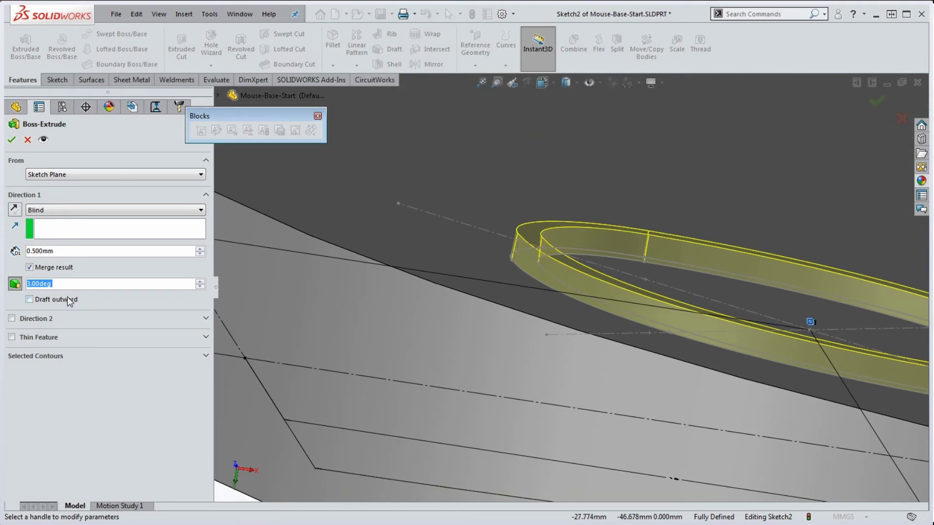
# Try a 10-degree draft angle on the feet extrusion and restore it to 3 degrees.
pyautogui.write('10')
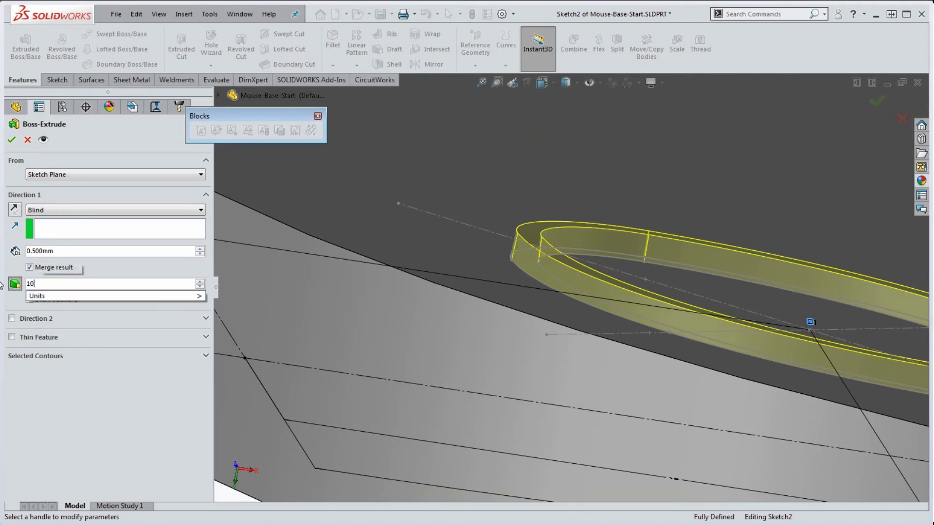
pyautogui.press('Return')
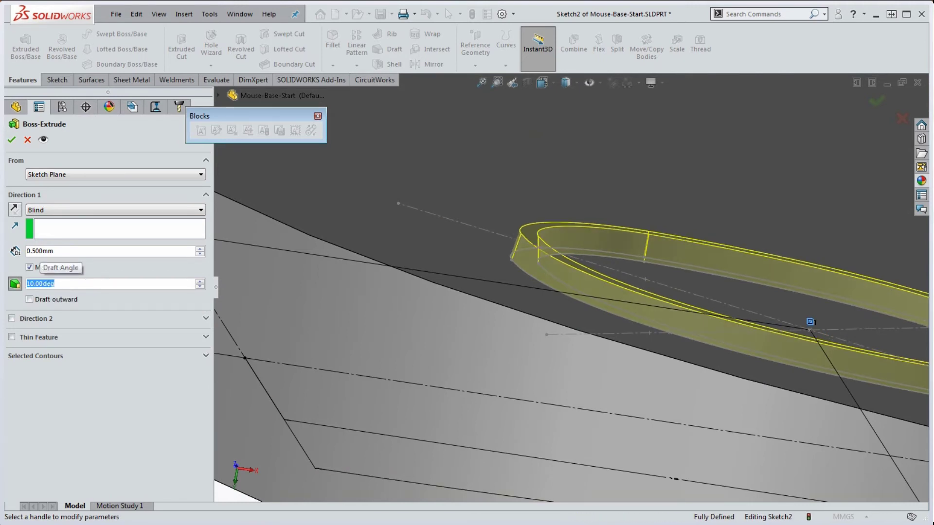
pyautogui.click(29, 283)
pyautogui.write('3')
pyautogui.press('Return')
# Check the four foot walls in the preview and accept the drafted extrusion on the mouse base.
pyautogui.scroll(8, 367, 379)
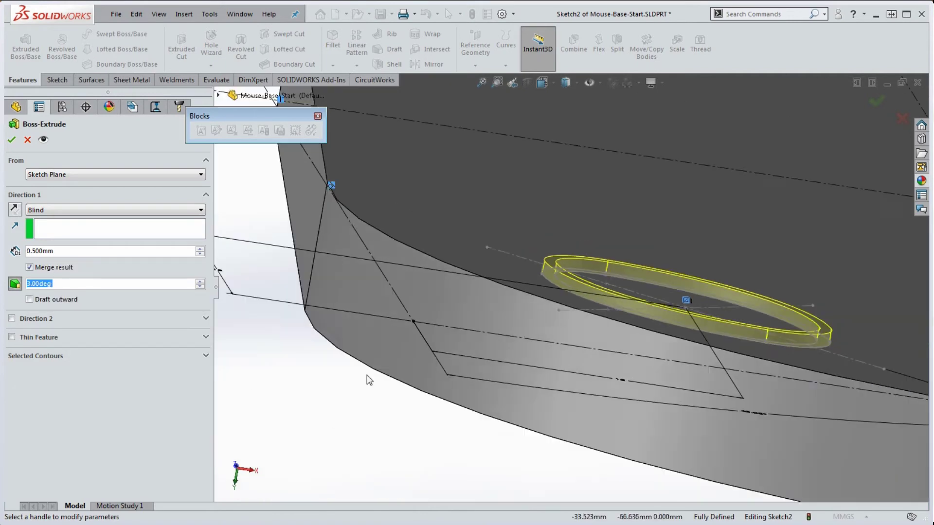
pyautogui.moveTo(621, 303)
pyautogui.mouseDown(button='middle')
pyautogui.moveTo(605, 336)
pyautogui.moveTo(712, 338)
pyautogui.mouseUp(button='middle')
pyautogui.scroll(-3, 712, 338)
pyautogui.scroll(3, 626, 248)
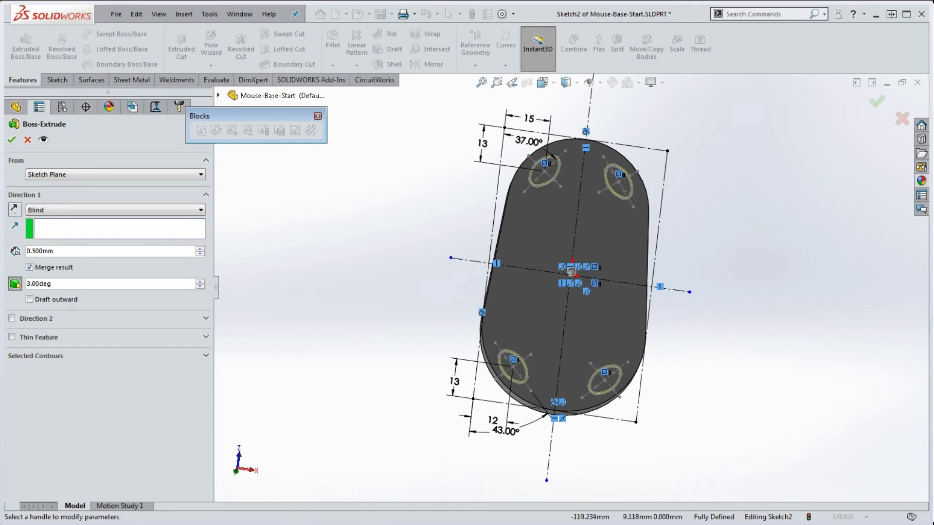
pyautogui.click(13, 139)
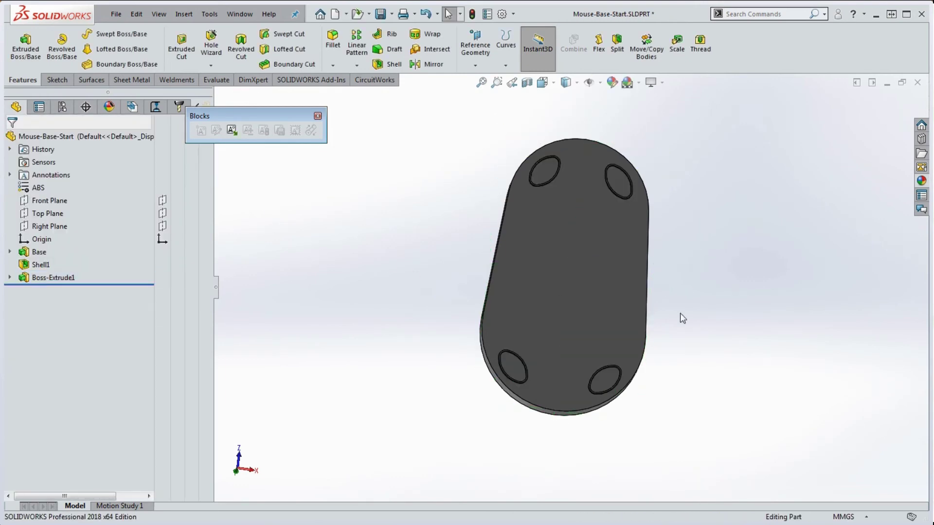
pyautogui.moveTo(716, 388); pyautogui.dragTo(637, 392, button='middle')
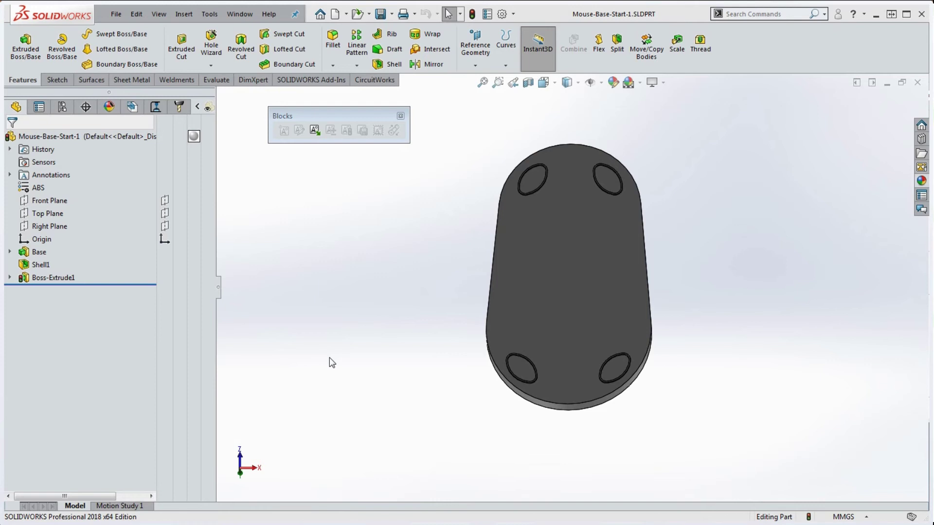
# Rename the feet extrusion as Mouse Feet Walls and expand its sketch to list the contained blocks.
pyautogui.click(44, 278)
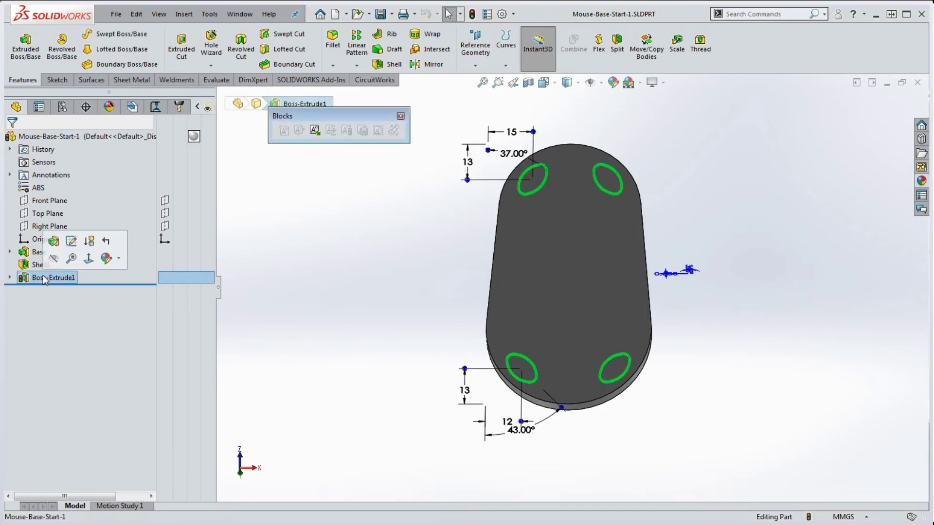
pyautogui.doubleClick(44, 280)
pyautogui.click(44, 279)
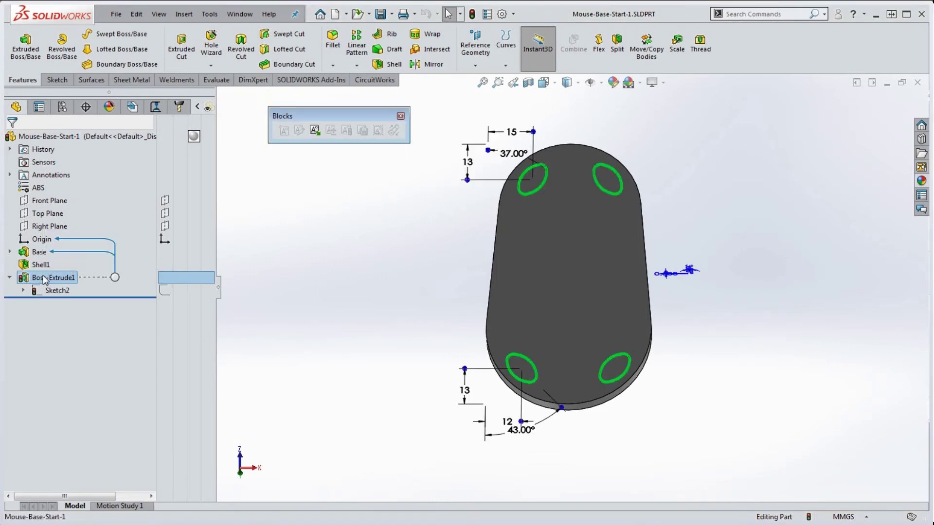
pyautogui.write('Mouse Feet Walls')
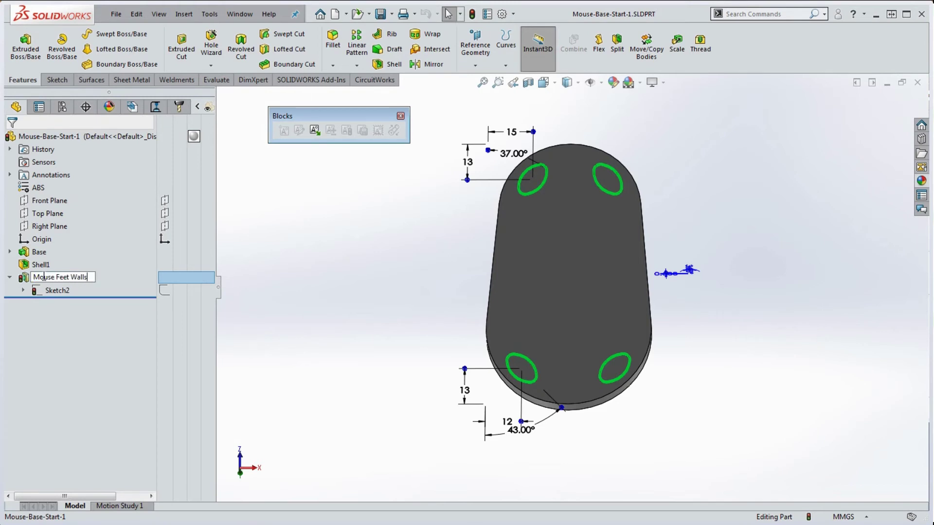
pyautogui.click(286, 275)
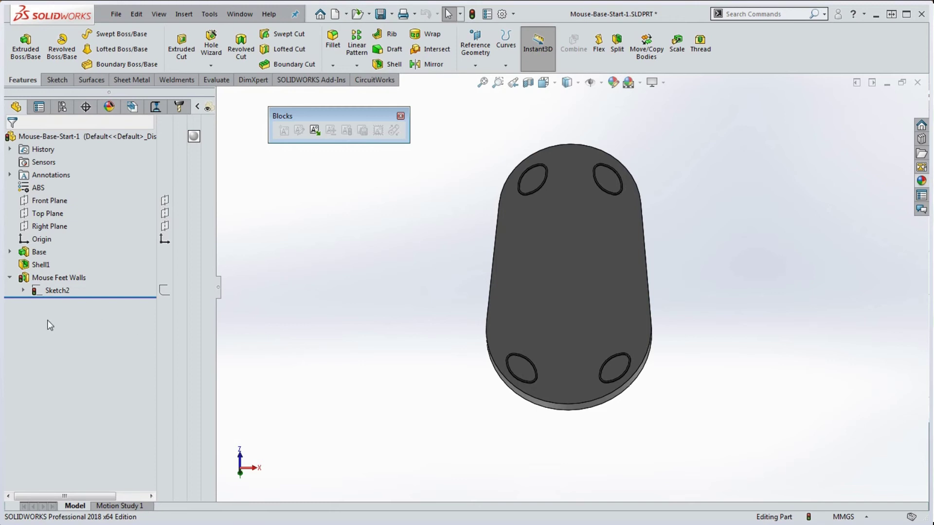
pyautogui.click(23, 290)
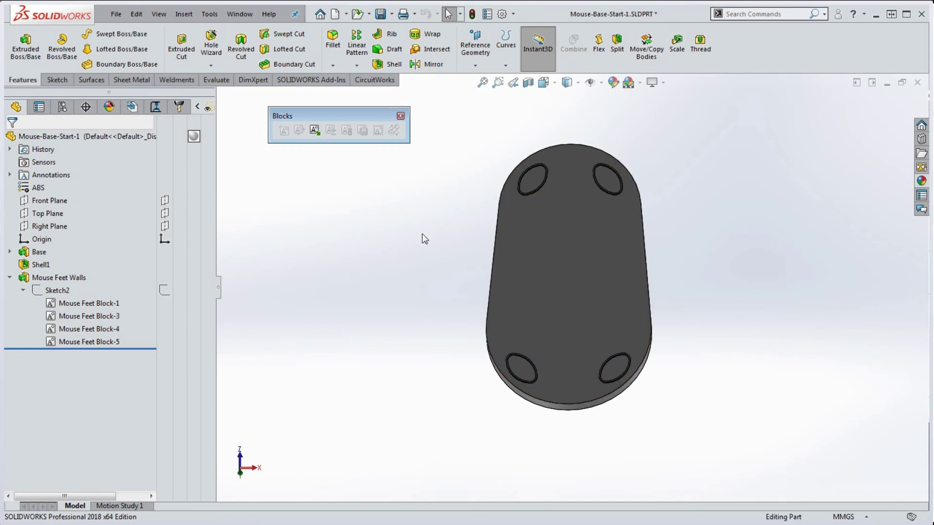
# In the Mouse-Feet-Sketch-Block-Start-3 part, start a boss extrusion of Sketch1 using only the region inside the inner oval.
pyautogui.hotkey('ctrl', 'Tab')
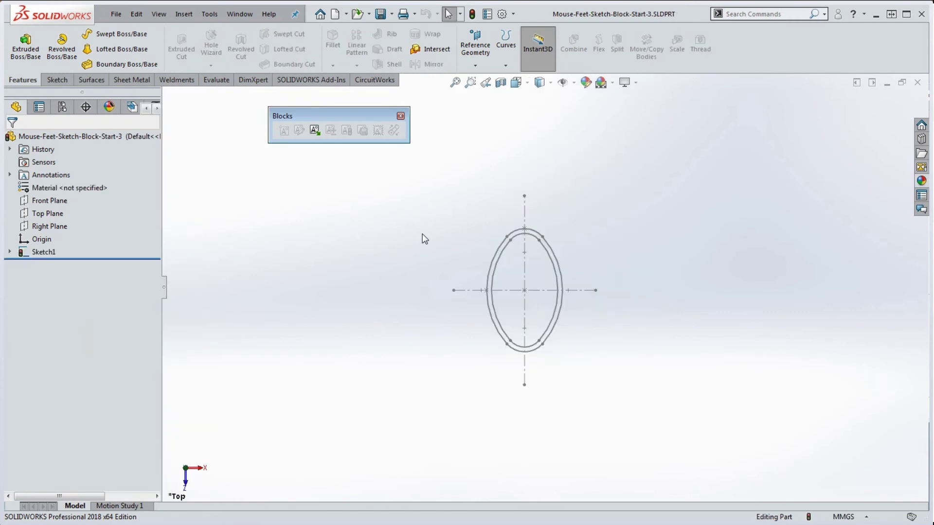
pyautogui.scroll(3, 556, 276)
pyautogui.scroll(-2, 547, 276)
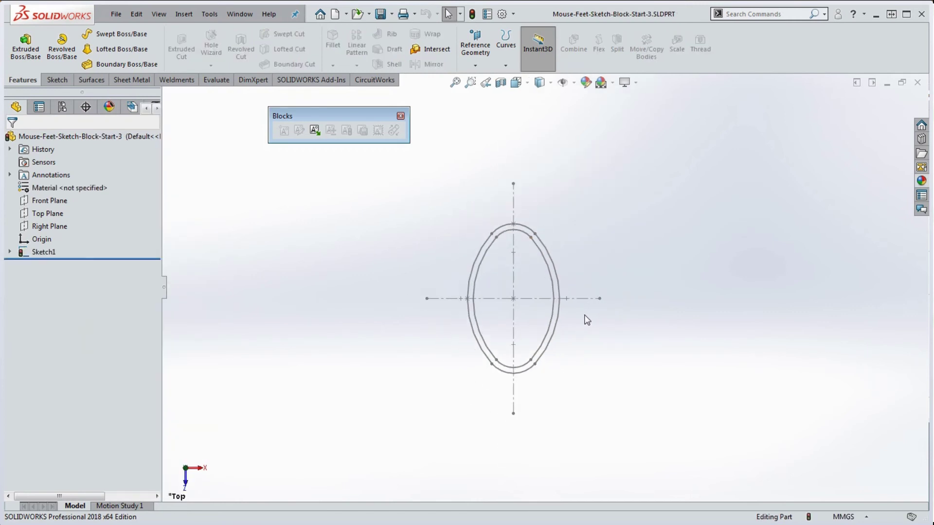
pyautogui.click(43, 252)
pyautogui.click(31, 46)
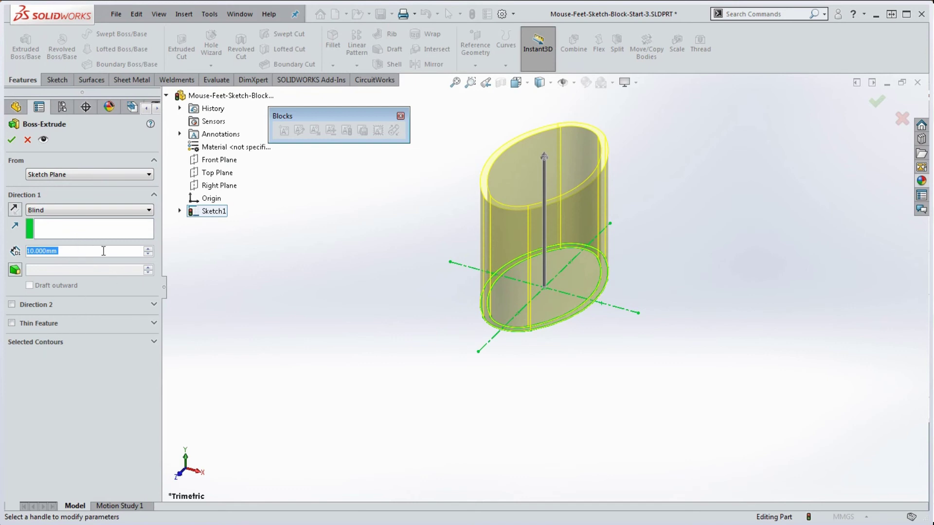
pyautogui.click(84, 343)
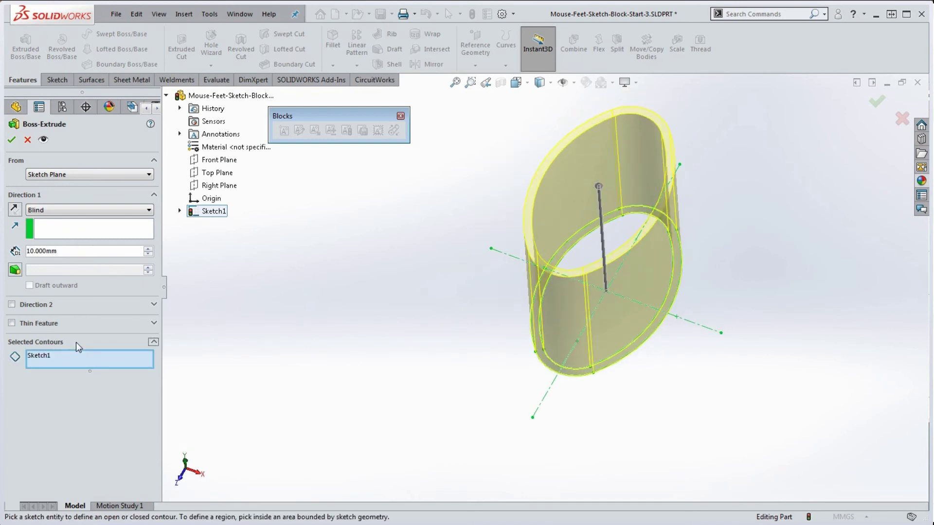
pyautogui.click(583, 260)
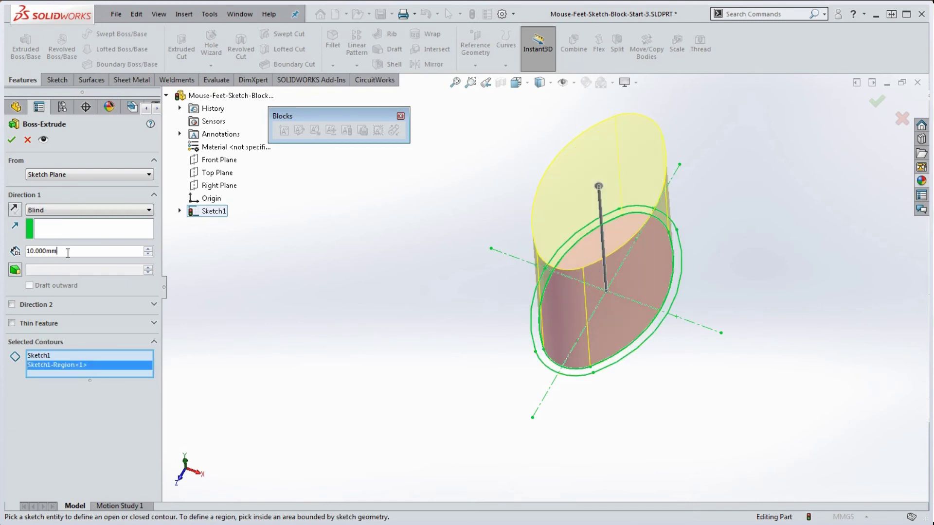
# Set the inner oval's extrusion depth to 0.7 mm and accept the pad.
pyautogui.click(67, 251)
pyautogui.write('0.5')
pyautogui.press('Return')
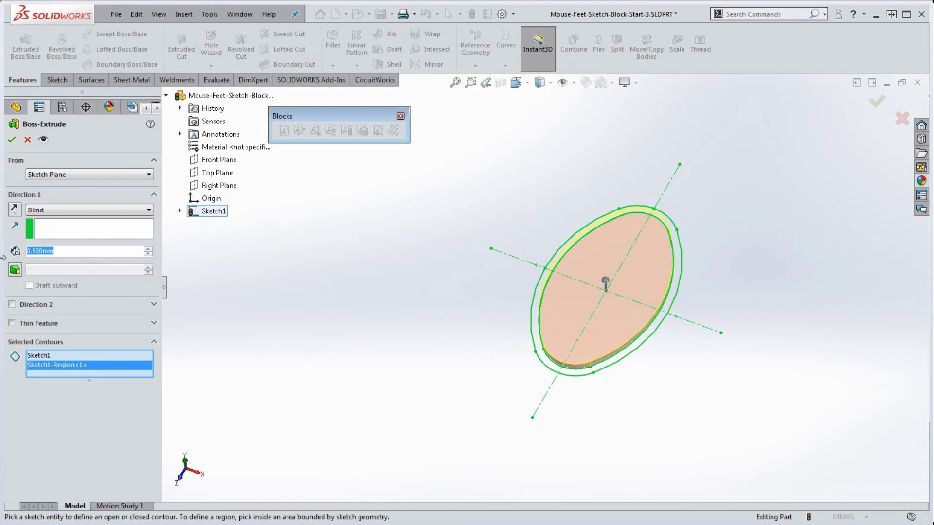
pyautogui.write('.7')
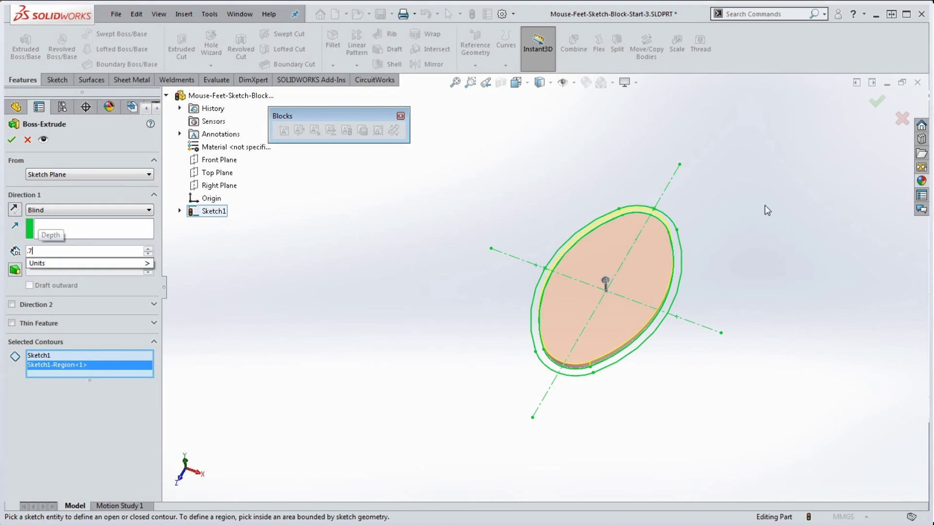
pyautogui.press('Return')
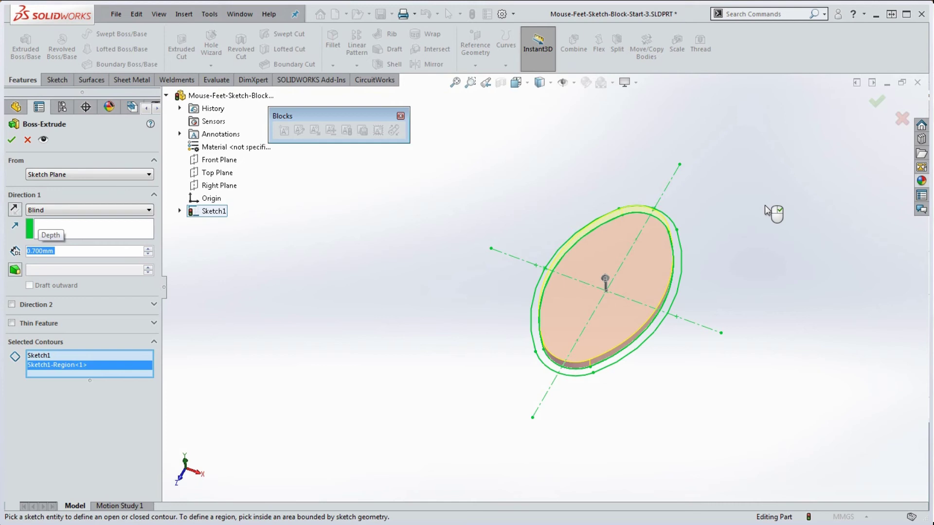
pyautogui.click(12, 141)
# Rename the pad extrusion as Mouse Feet Pads and expand it to show its sketch.
pyautogui.click(65, 252)
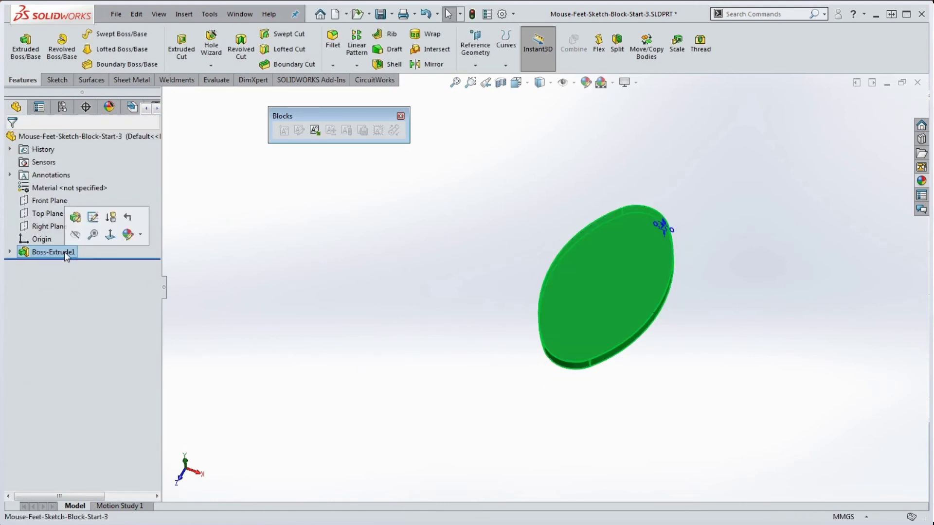
pyautogui.click(65, 252)
pyautogui.write('Mouse Feet Block')
pyautogui.press('BackSpace')
pyautogui.press('BackSpace')
pyautogui.press('BackSpace')
pyautogui.press('BackSpace')
pyautogui.press('BackSpace')
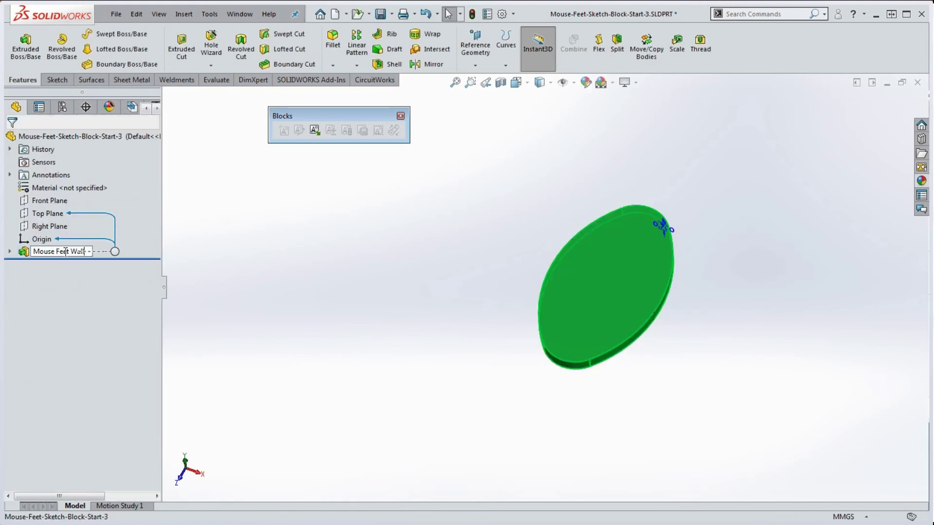
pyautogui.write('Pads')
pyautogui.click(320, 285)
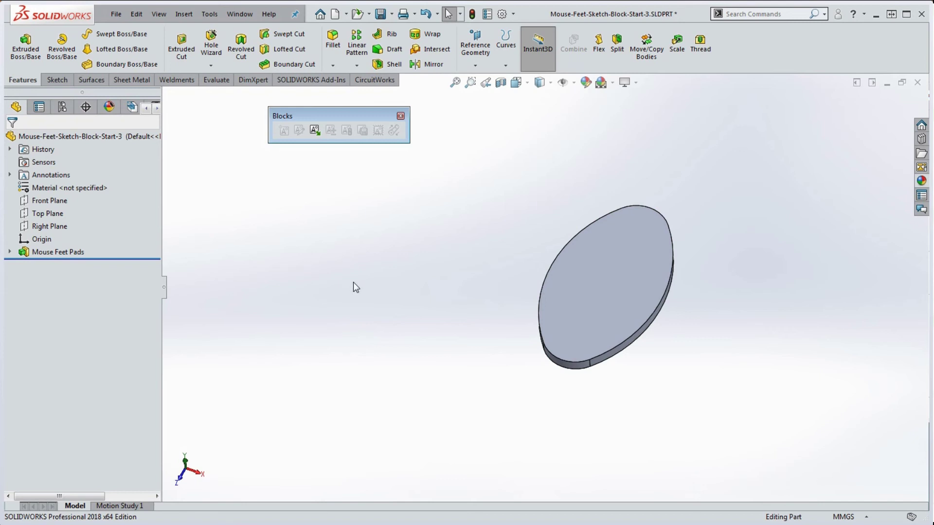
pyautogui.click(9, 252)
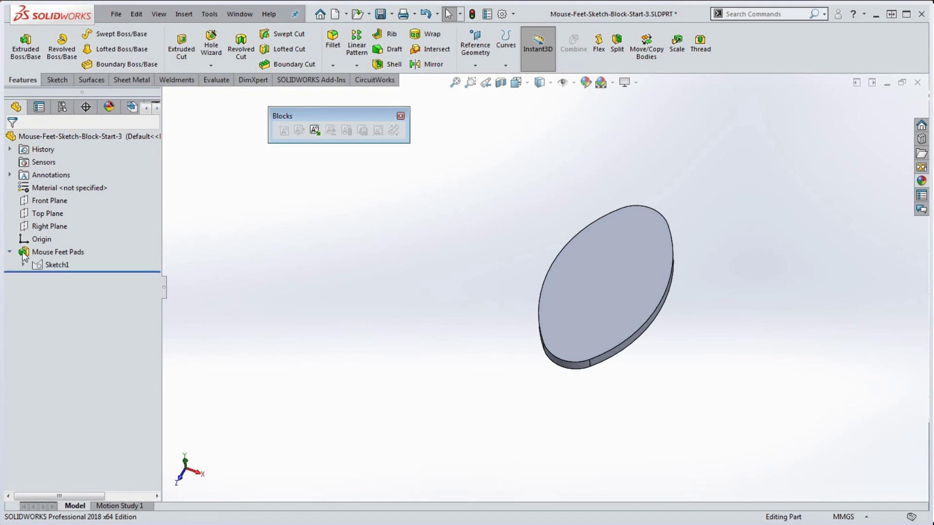
# Edit the Mouse Feet Block in the pad's Sketch1, set the offset between its two ovals to 0.7 mm, and rebuild the part.
pyautogui.click(23, 265)
pyautogui.click(77, 279)
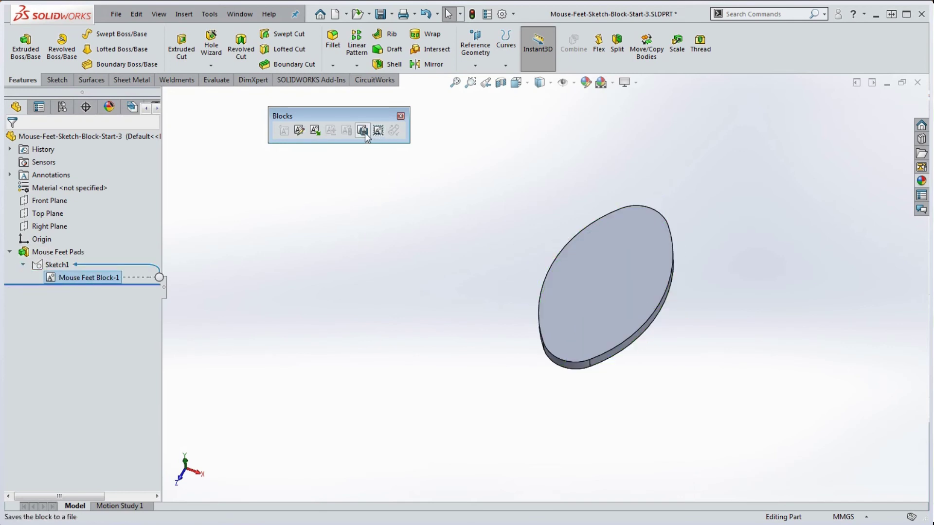
pyautogui.click(300, 130)
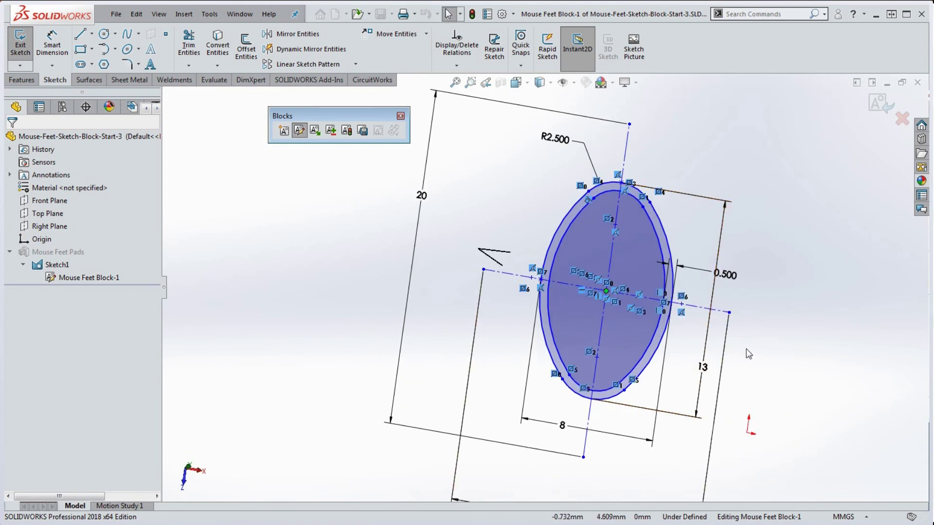
pyautogui.doubleClick(725, 274)
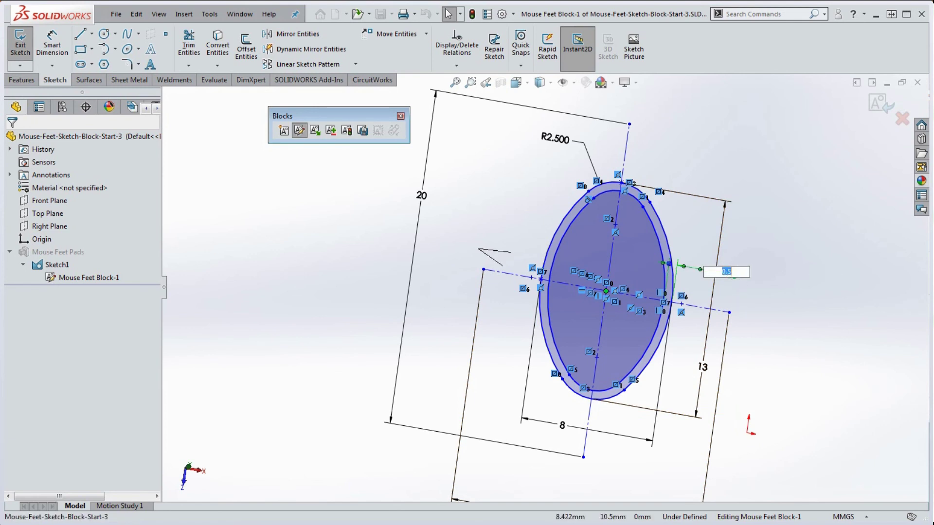
pyautogui.write('0.7')
pyautogui.press('Return')
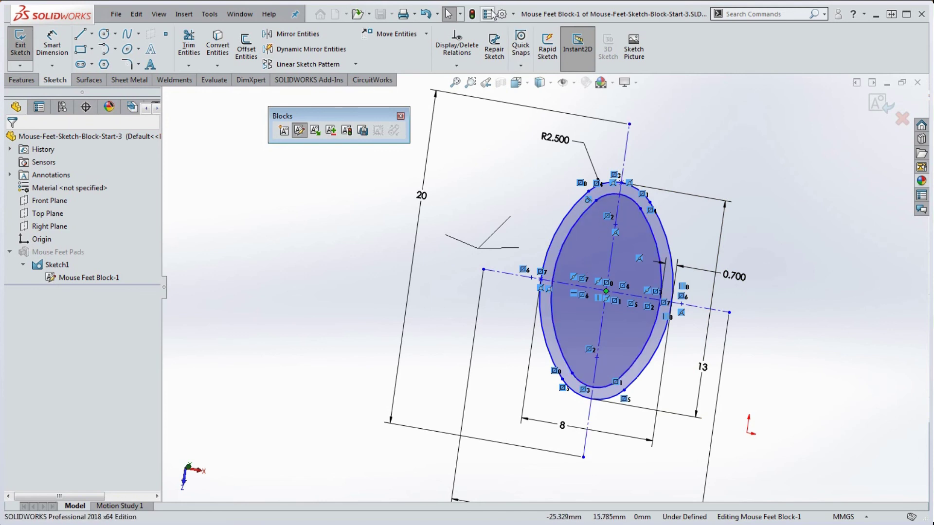
pyautogui.click(472, 15)
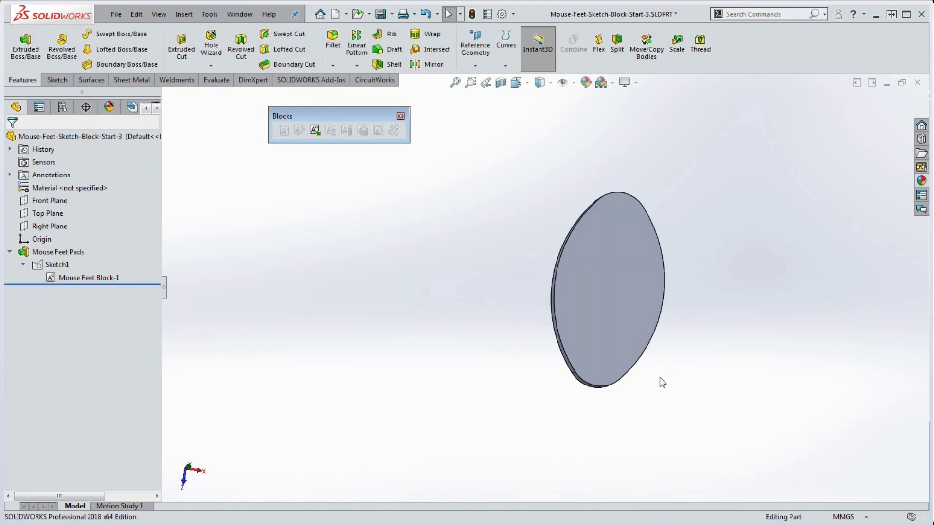
# Inspect the resized pad, then switch to the Mouse-Base-Start-1 part and examine the four feet walls on its underside.
pyautogui.moveTo(661, 381)
pyautogui.mouseDown(button='middle')
pyautogui.moveTo(634, 302)
pyautogui.moveTo(681, 323)
pyautogui.moveTo(626, 305)
pyautogui.moveTo(605, 270)
pyautogui.moveTo(550, 250)
pyautogui.mouseUp(button='middle')
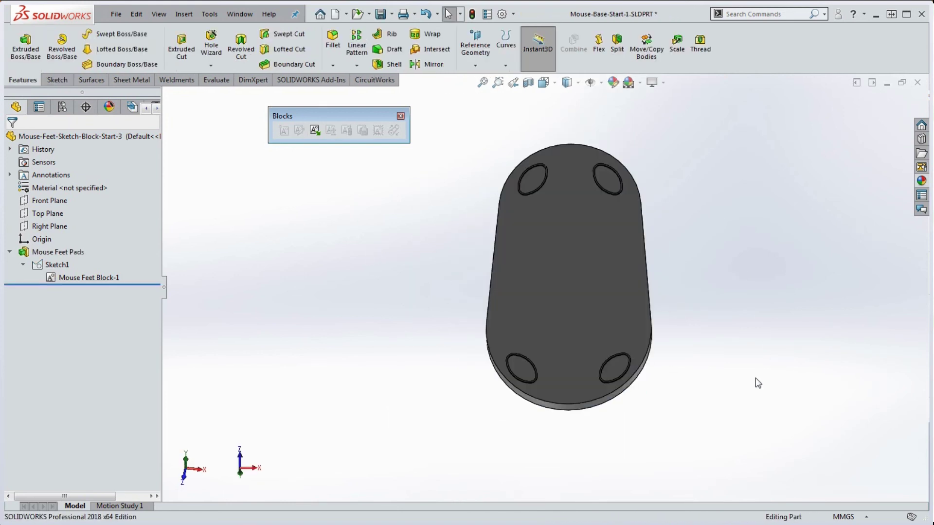
pyautogui.moveTo(665, 395); pyautogui.dragTo(618, 382, button='middle')
pyautogui.scroll(-5, 611, 334)
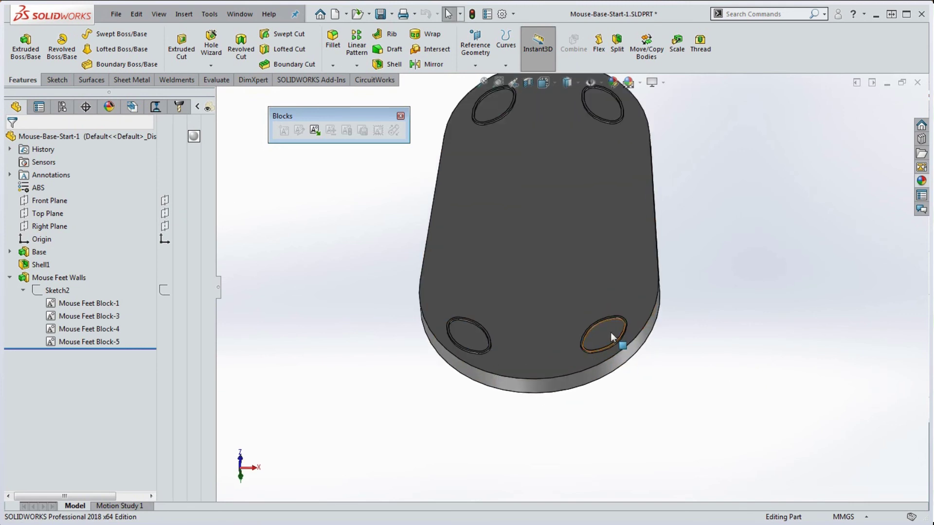
pyautogui.scroll(7, 609, 332)
pyautogui.moveTo(599, 232); pyautogui.dragTo(599, 288, button='middle')
pyautogui.scroll(-4, 569, 223)
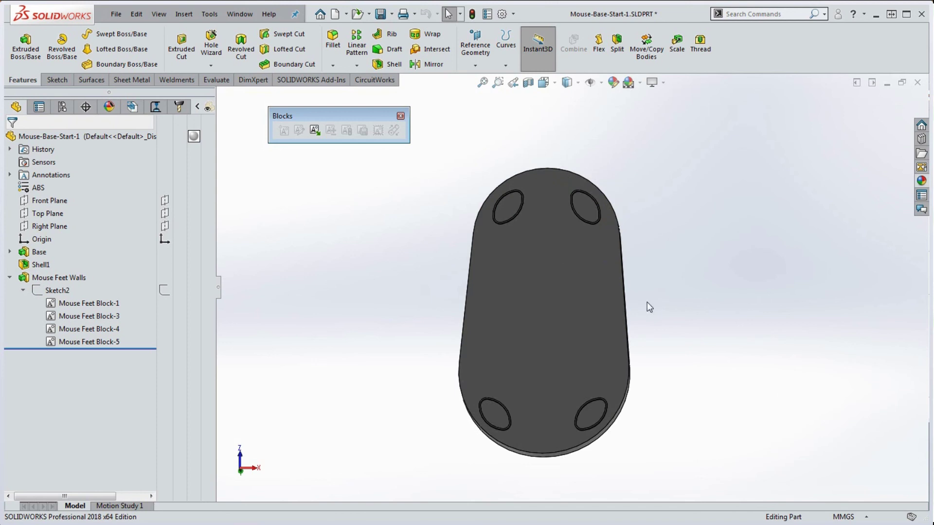